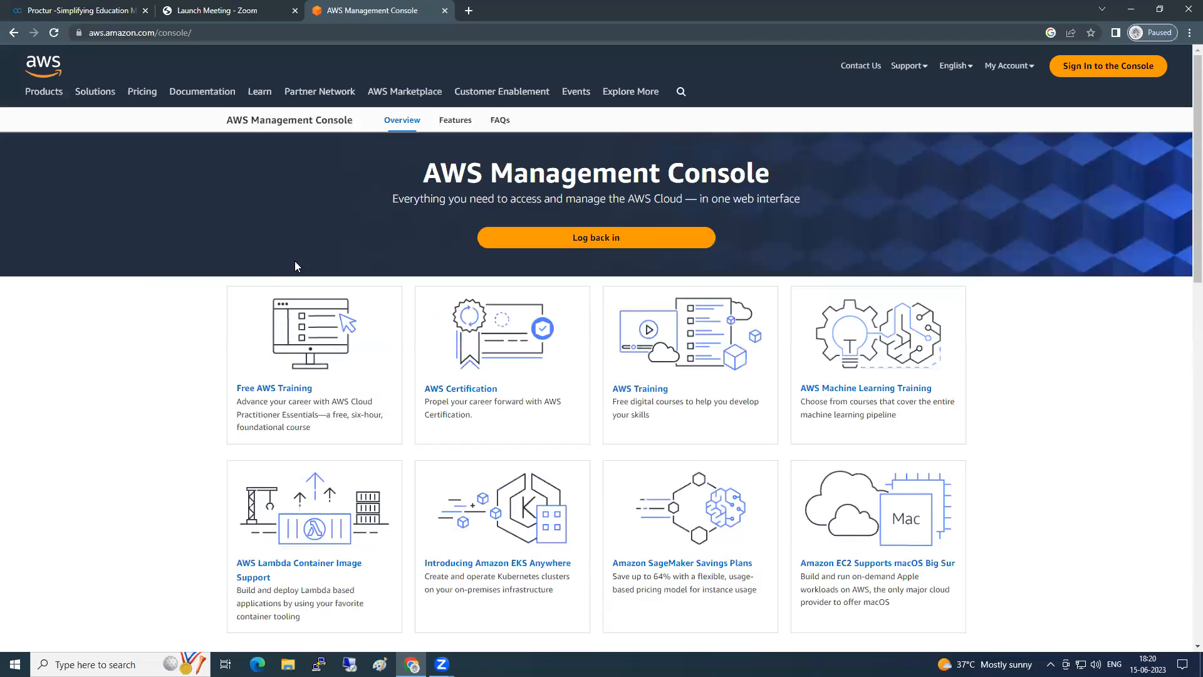
Go to the IAM user sign-in page using 'Sign In to the Console' at the top right.
click(1127, 71)
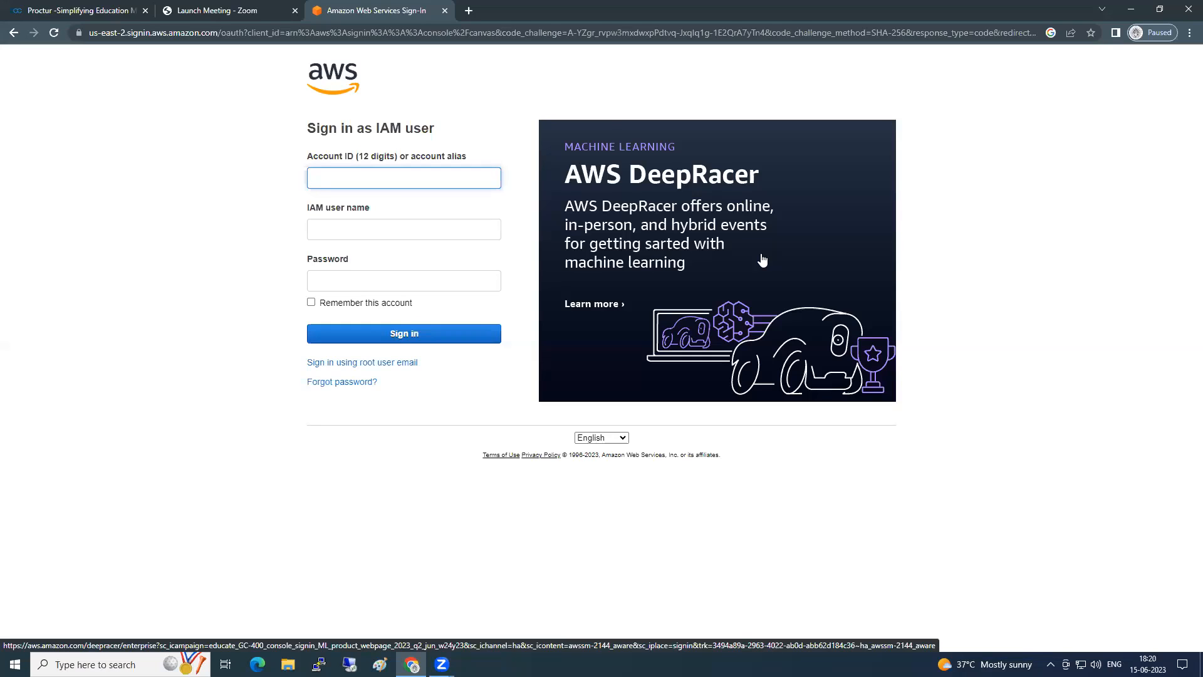
Enter the account alias in the Account ID field and accept the suggested alias.
drag(305, 157, 338, 154)
click(274, 157)
click(399, 164)
click(205, 168)
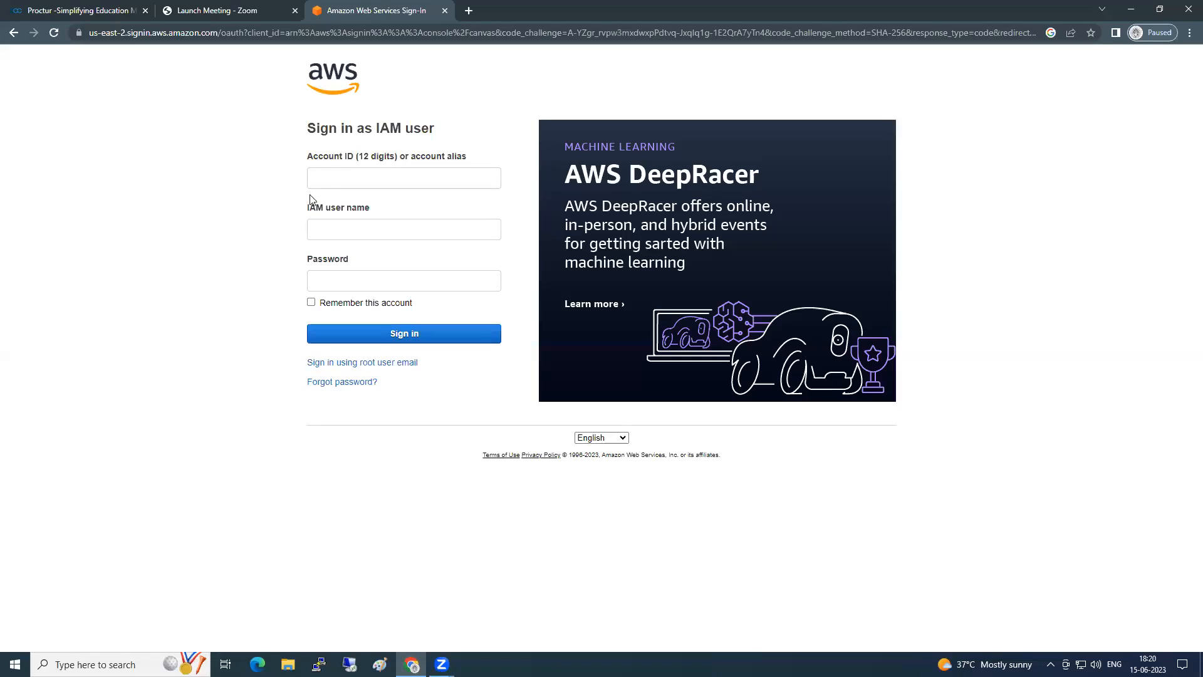
click(324, 177)
text(reya)
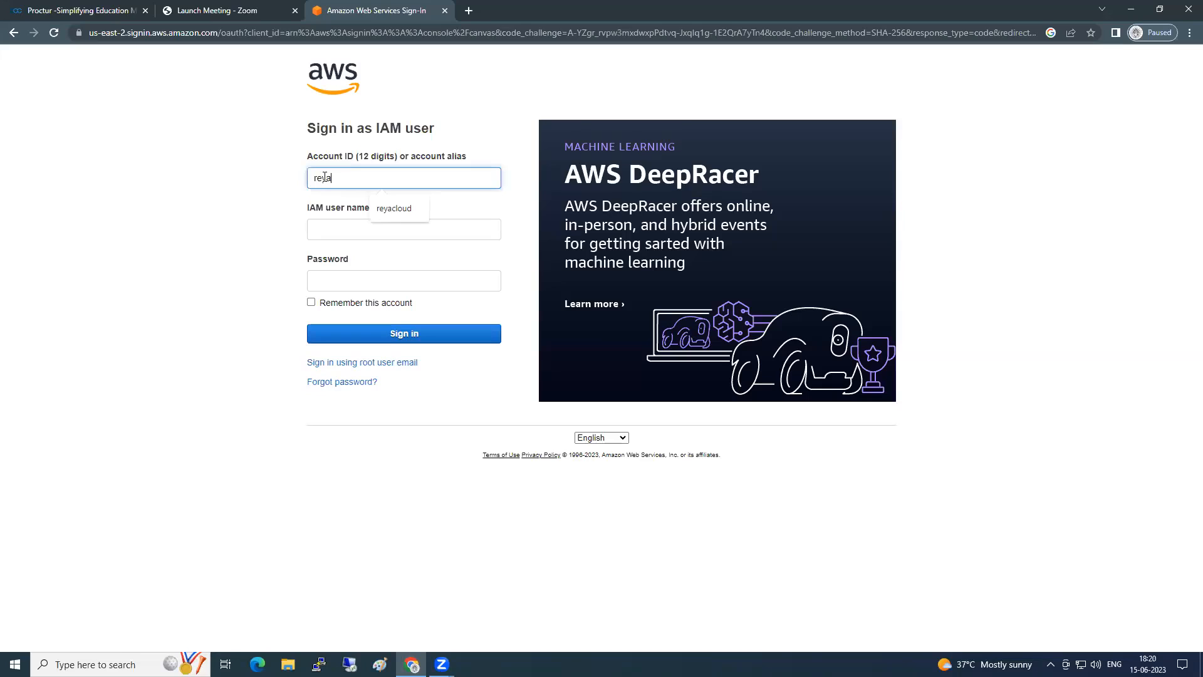
text(cloud)
click(245, 278)
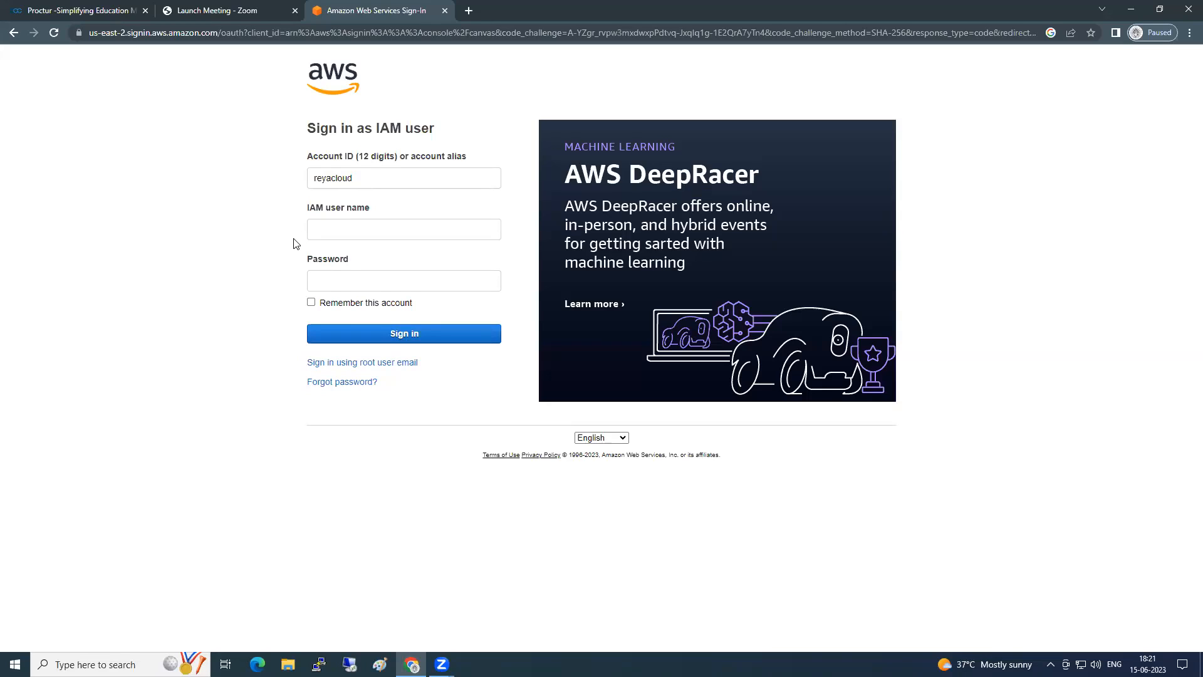
Choose the suggested IAM user name and type the account password.
click(351, 230)
click(384, 260)
click(171, 267)
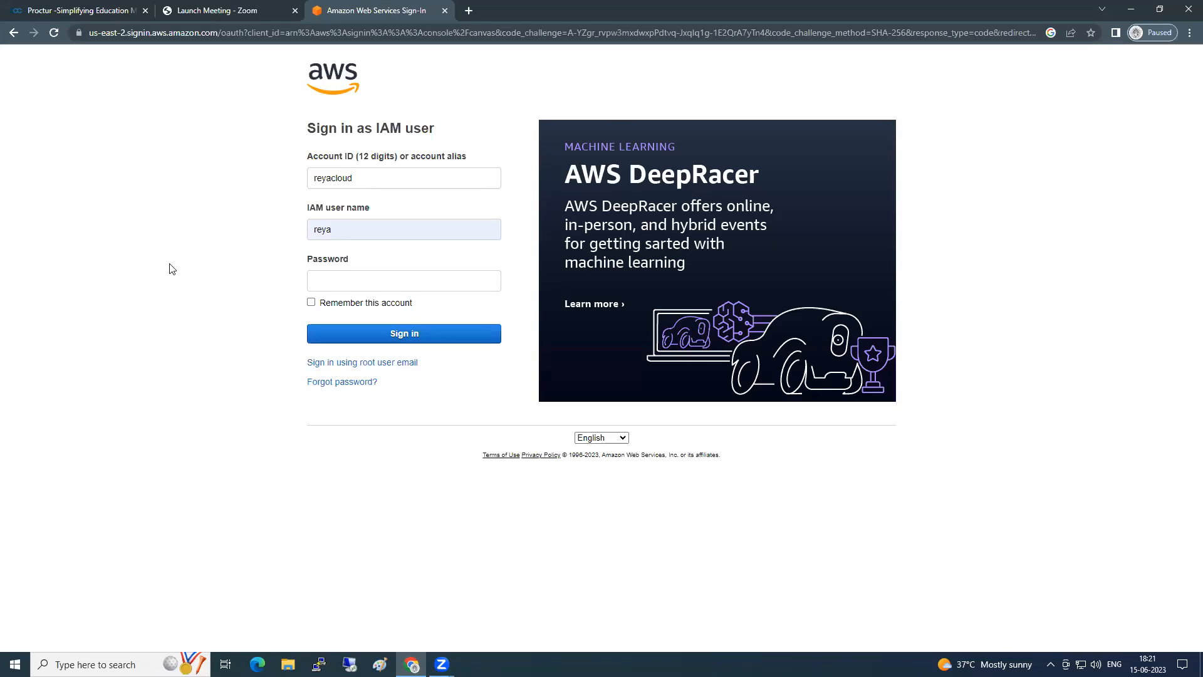
click(369, 276)
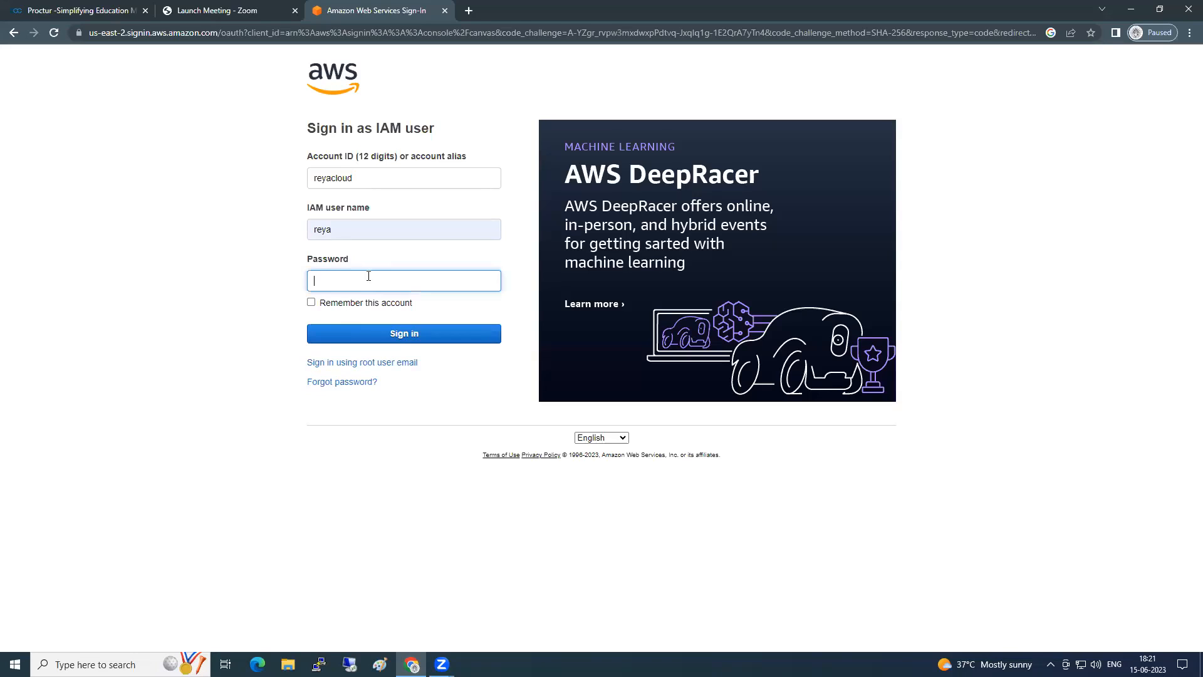
text(••••••)
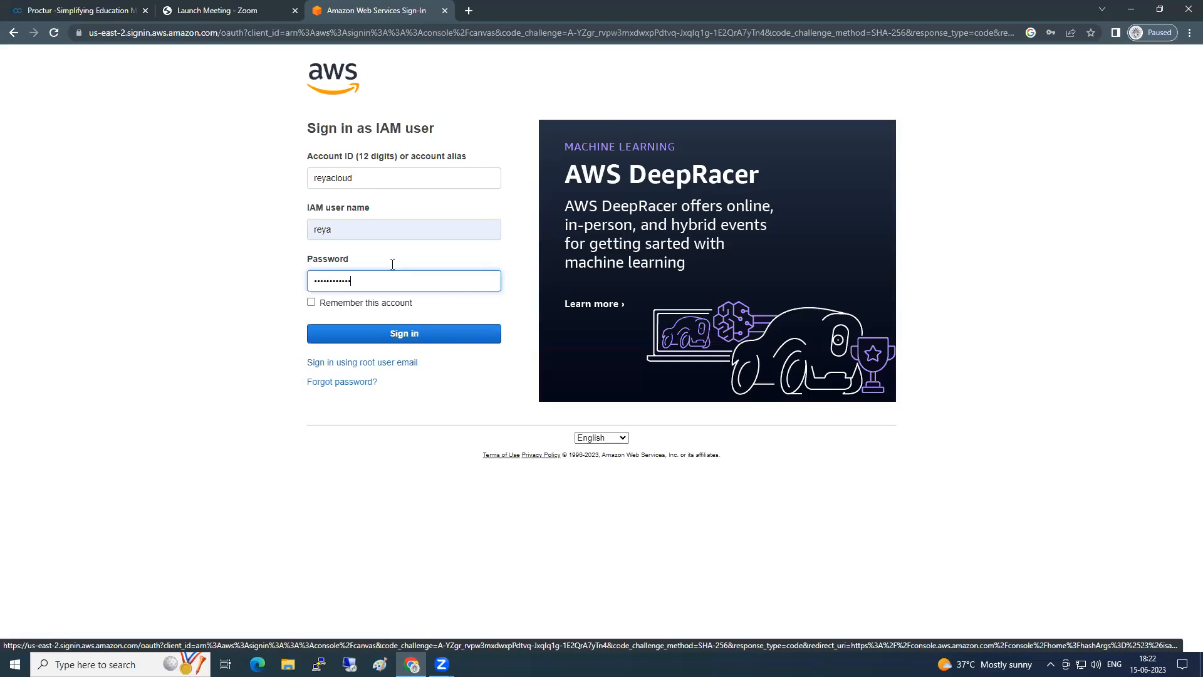
Submit the sign-in, dismiss the save-password prompt, and enter the MFA code.
click(424, 337)
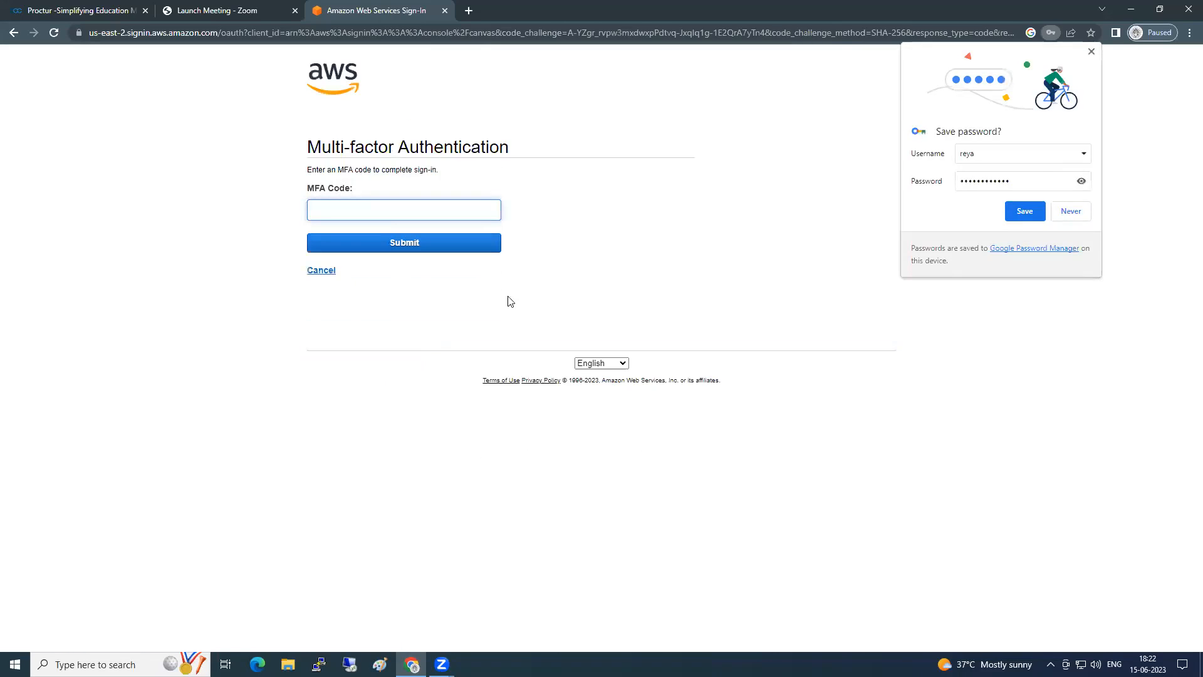
click(1091, 52)
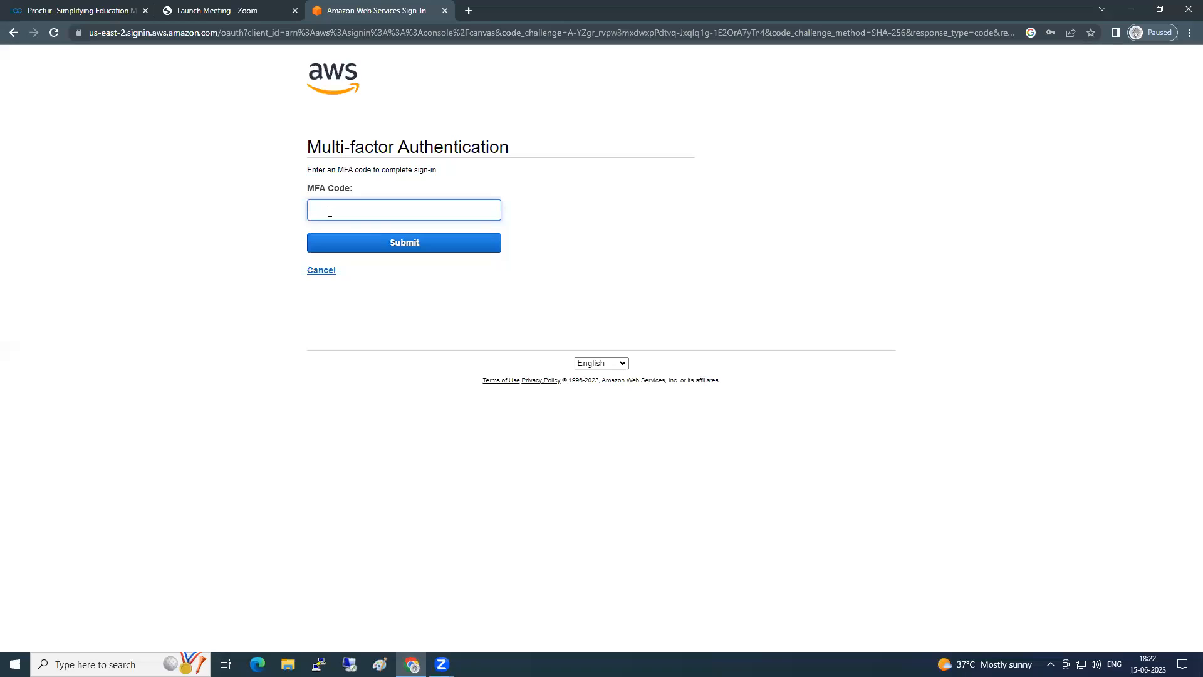
key(Return)
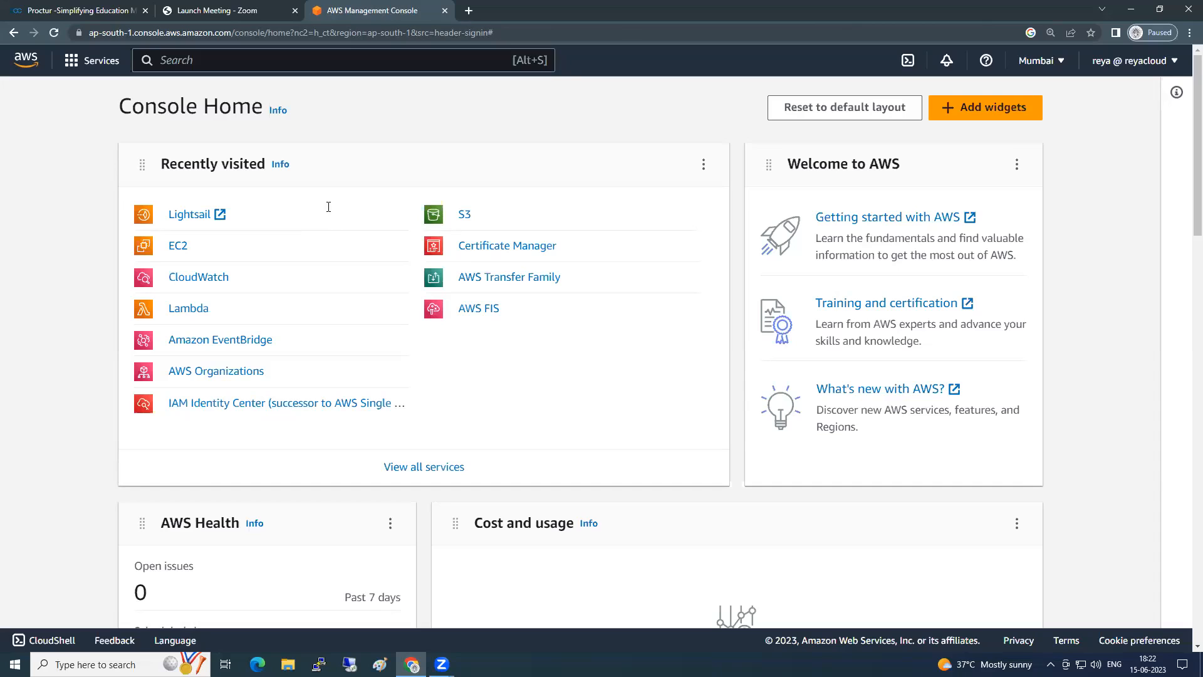
click(27, 66)
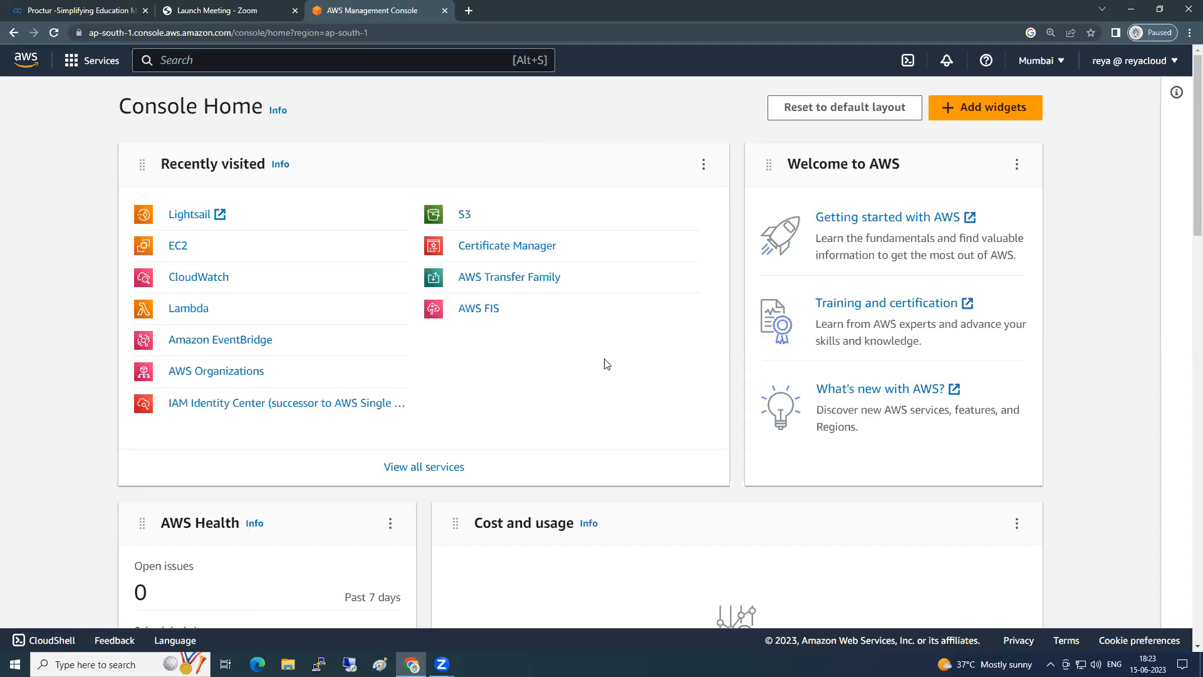
click(87, 65)
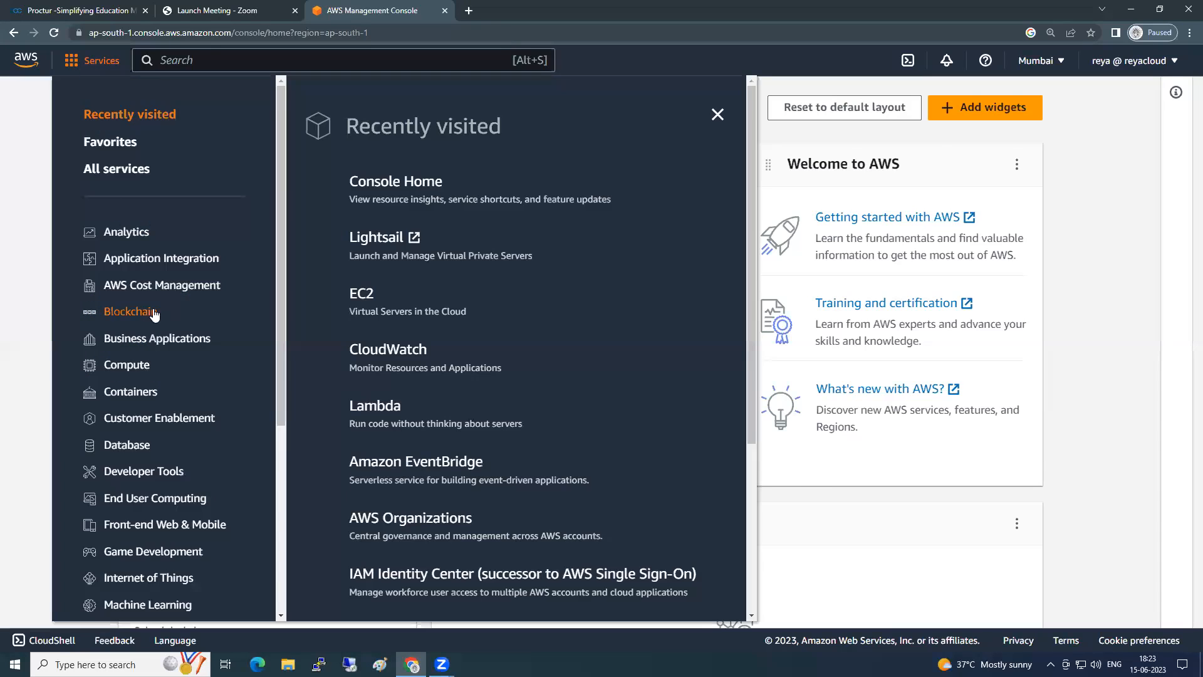
scroll(154, 313, down, 3)
scroll(149, 376, down, 2)
scroll(150, 447, up, 5)
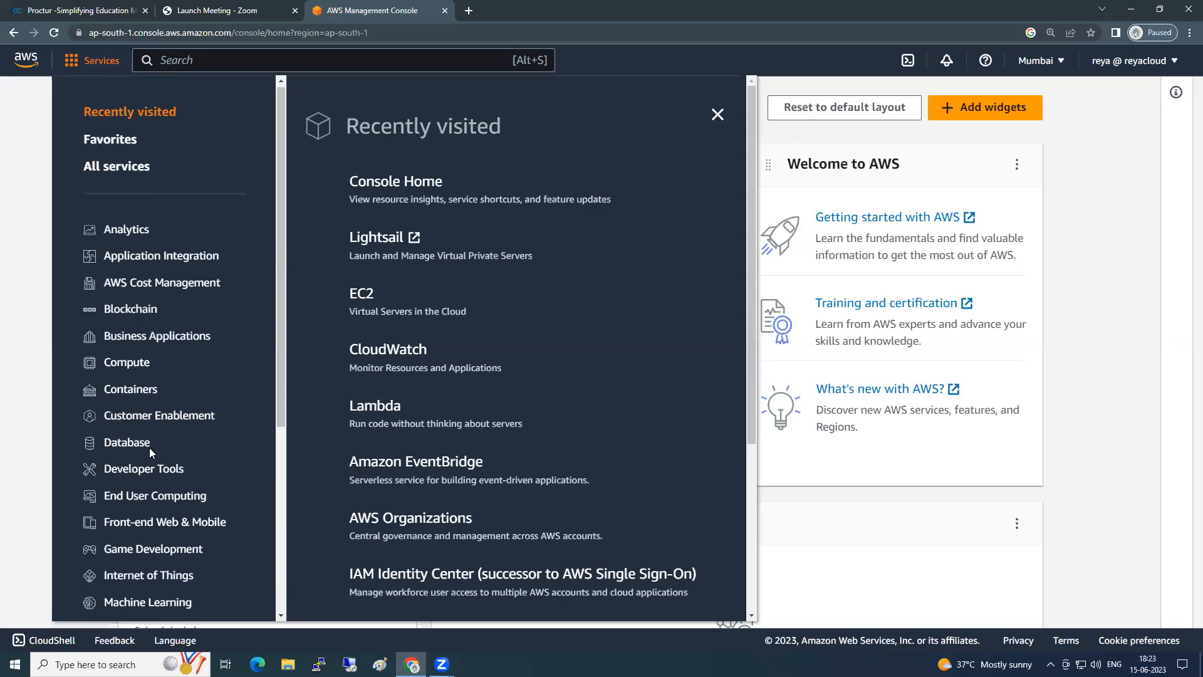
scroll(150, 313, down, 1)
click(131, 309)
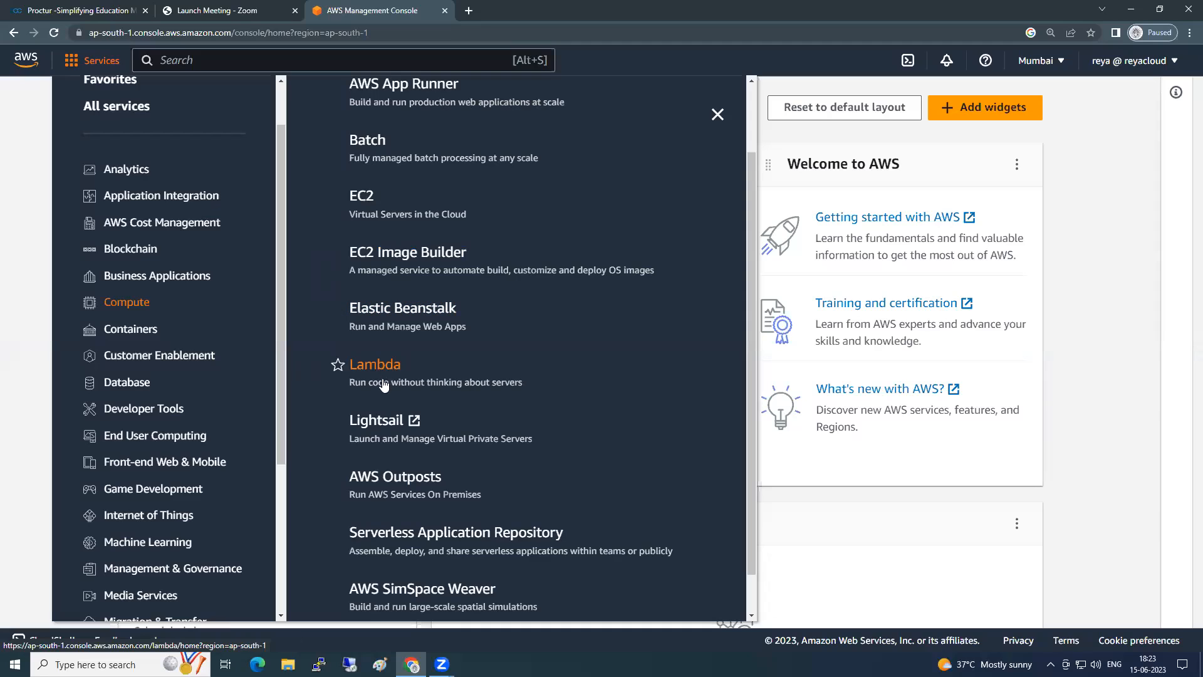
scroll(373, 476, down, 1)
scroll(370, 511, up, 3)
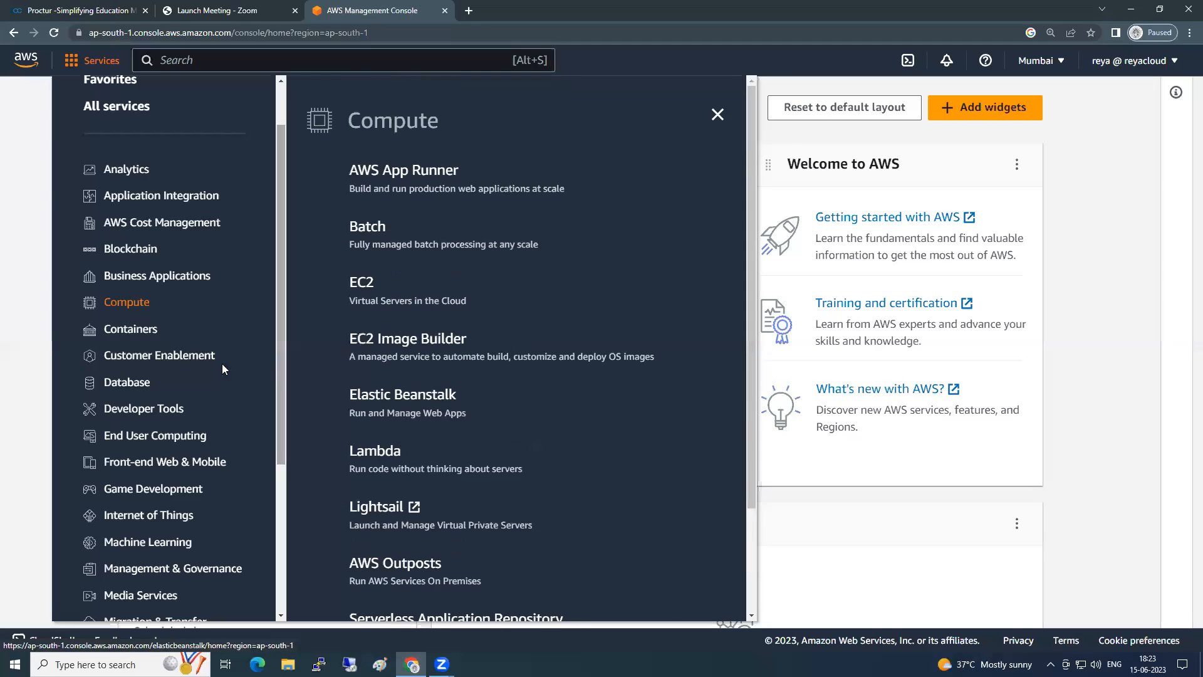
click(126, 382)
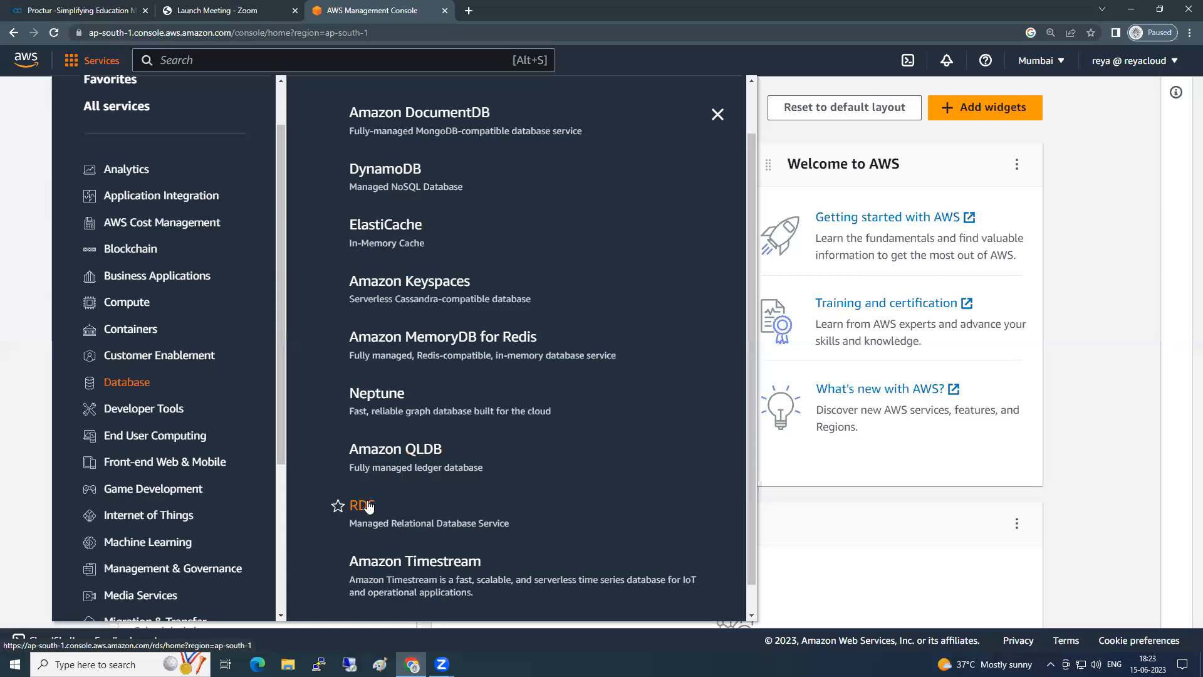
scroll(351, 504, down, 1)
scroll(244, 476, down, 5)
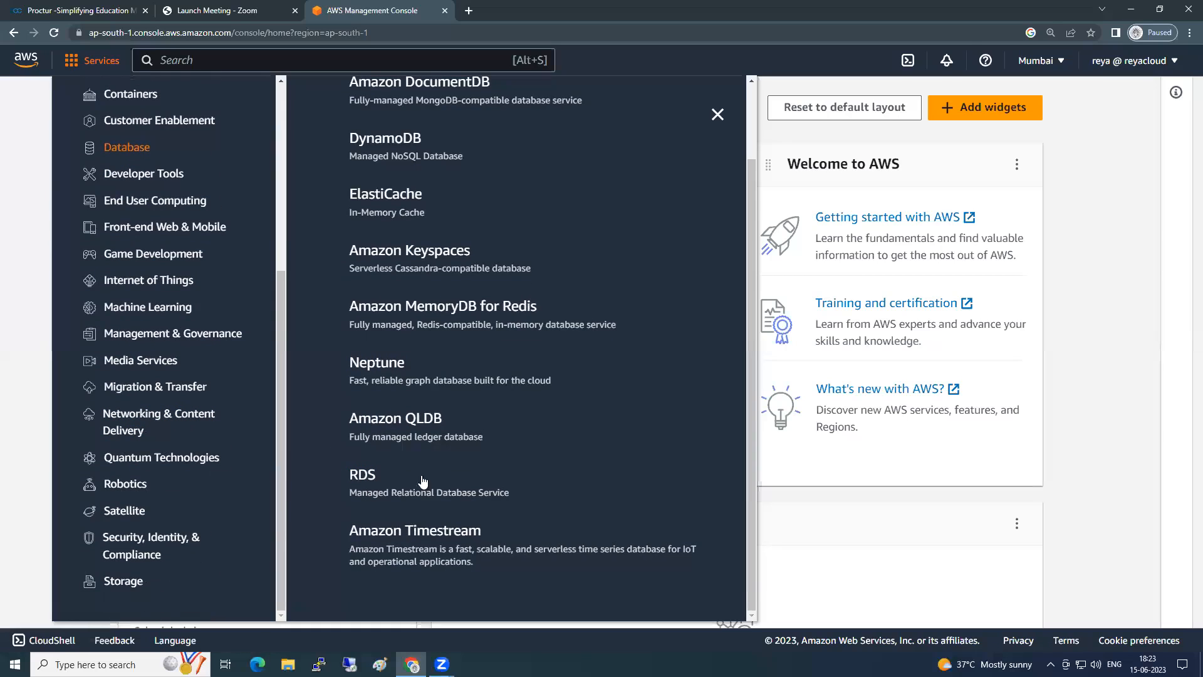
click(1137, 527)
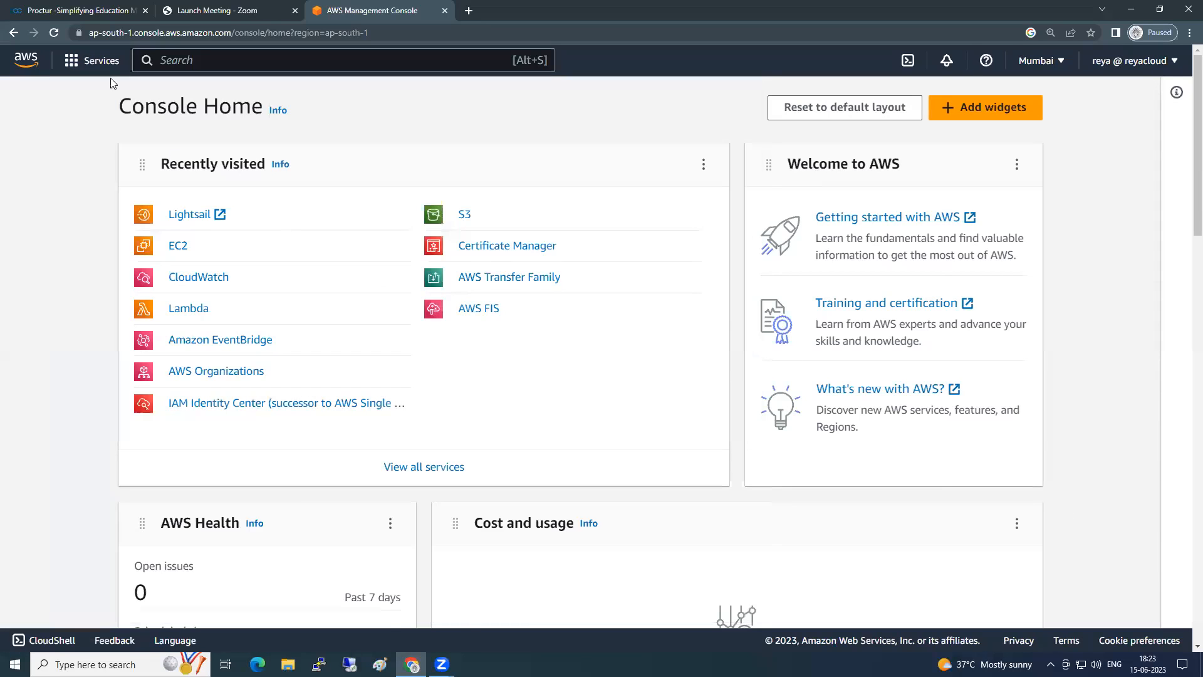
click(93, 63)
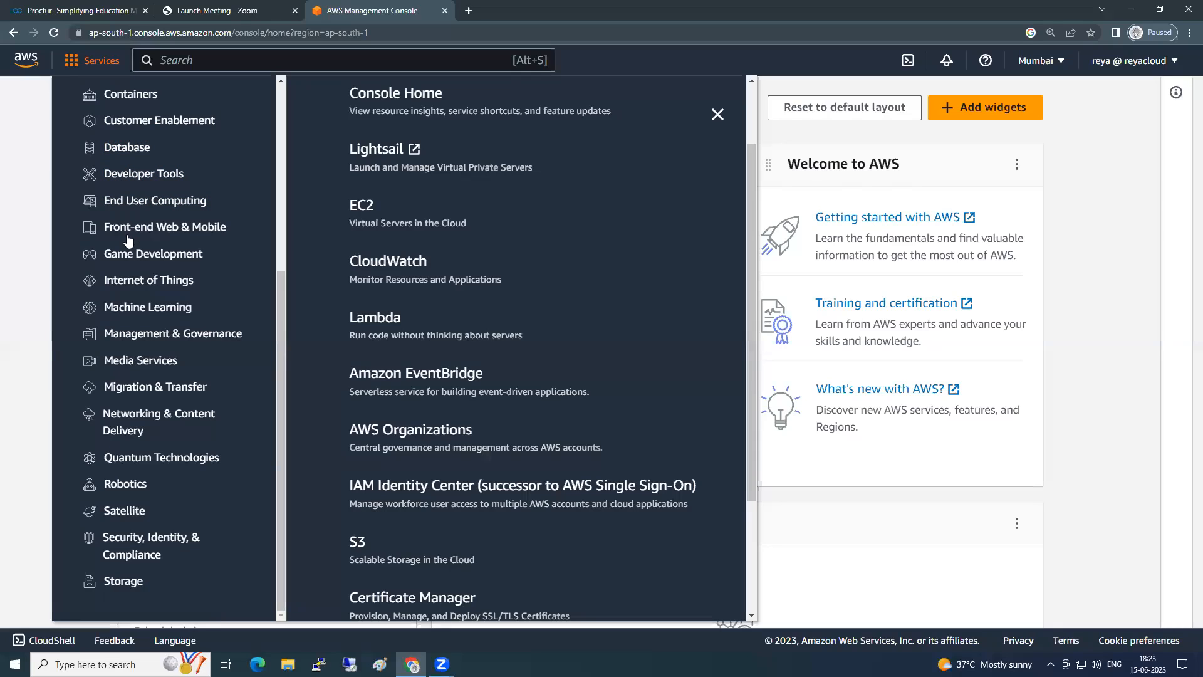
click(91, 61)
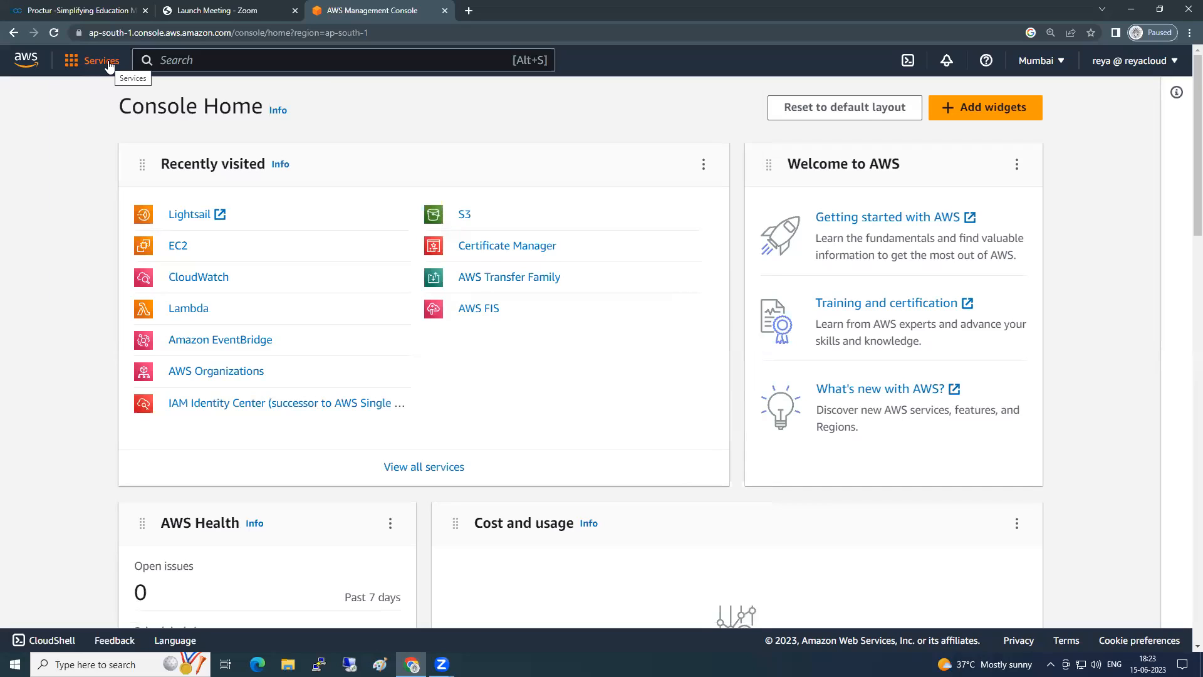
click(194, 60)
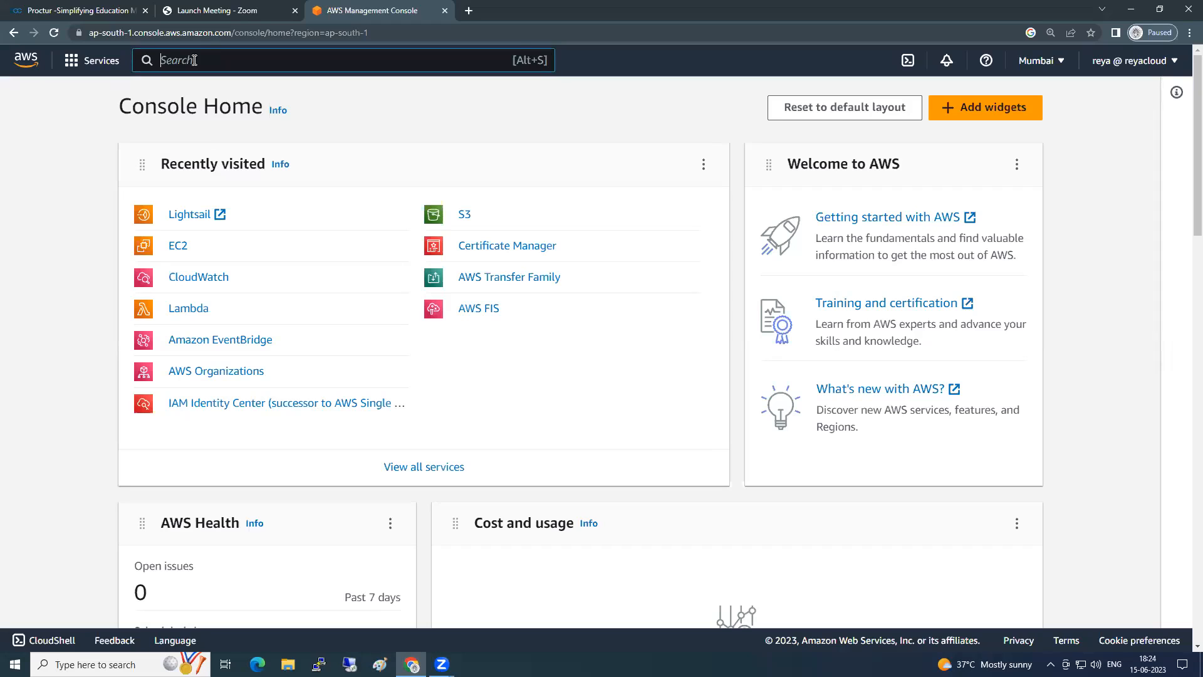
Search services for iam, then ec2, finally leaving rds in the search bar.
click(194, 61)
text(iam)
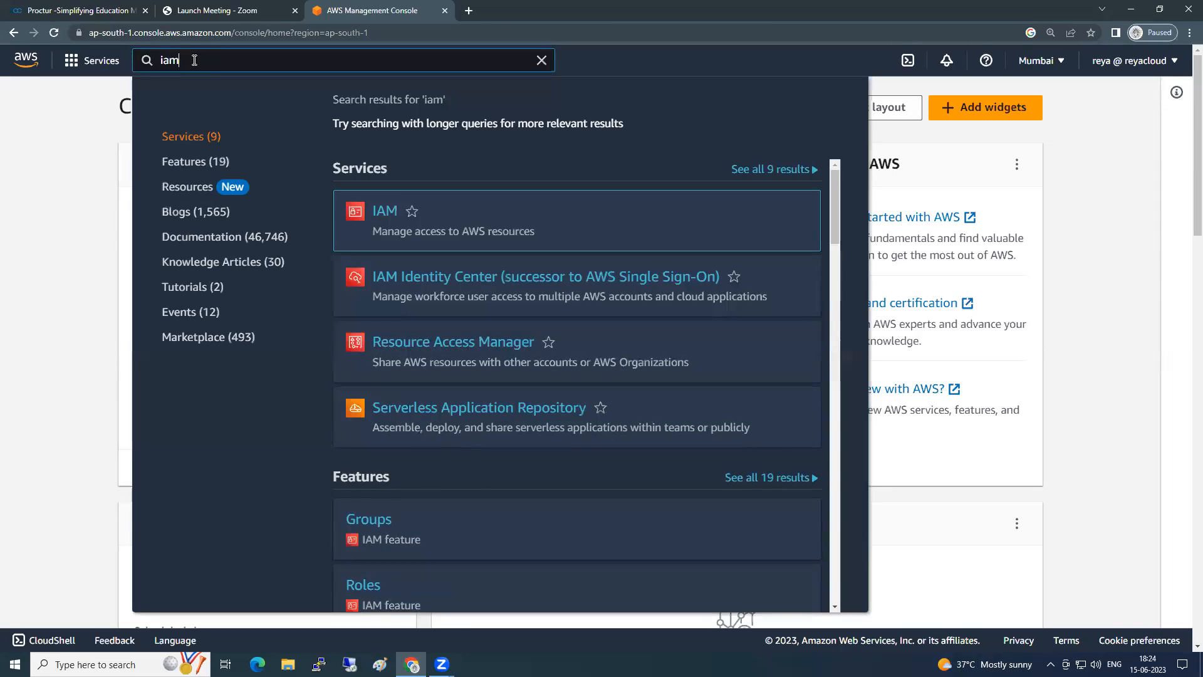
click(155, 67)
text(ec2)
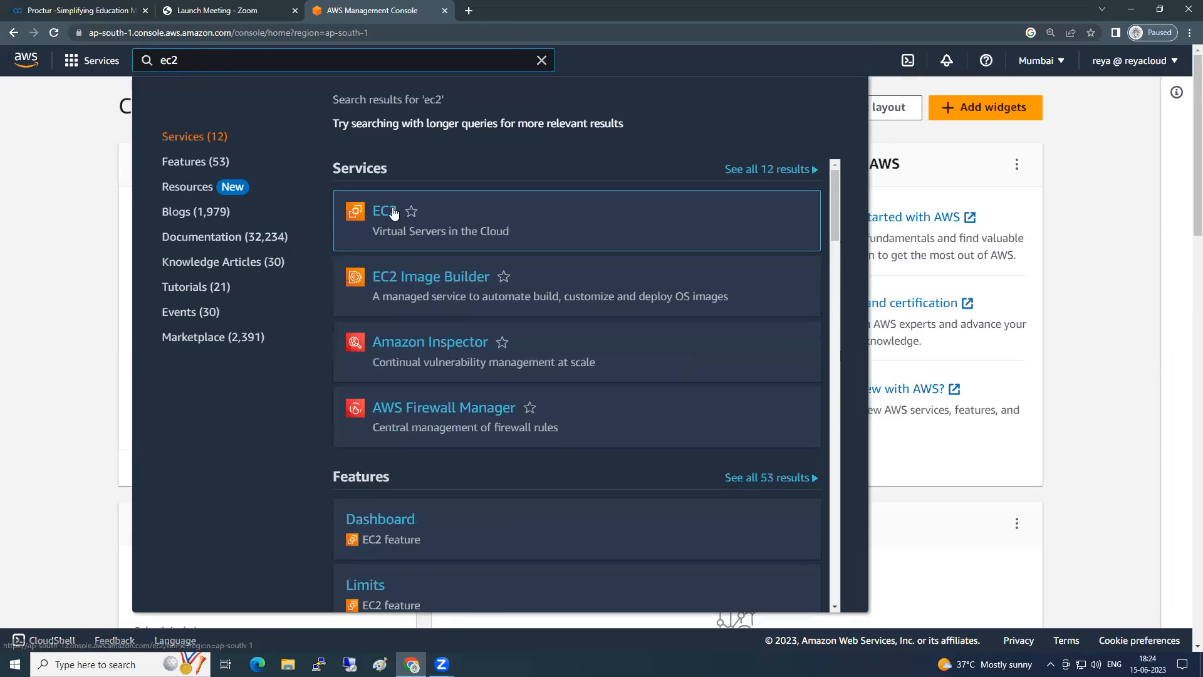
click(164, 61)
text(rds)
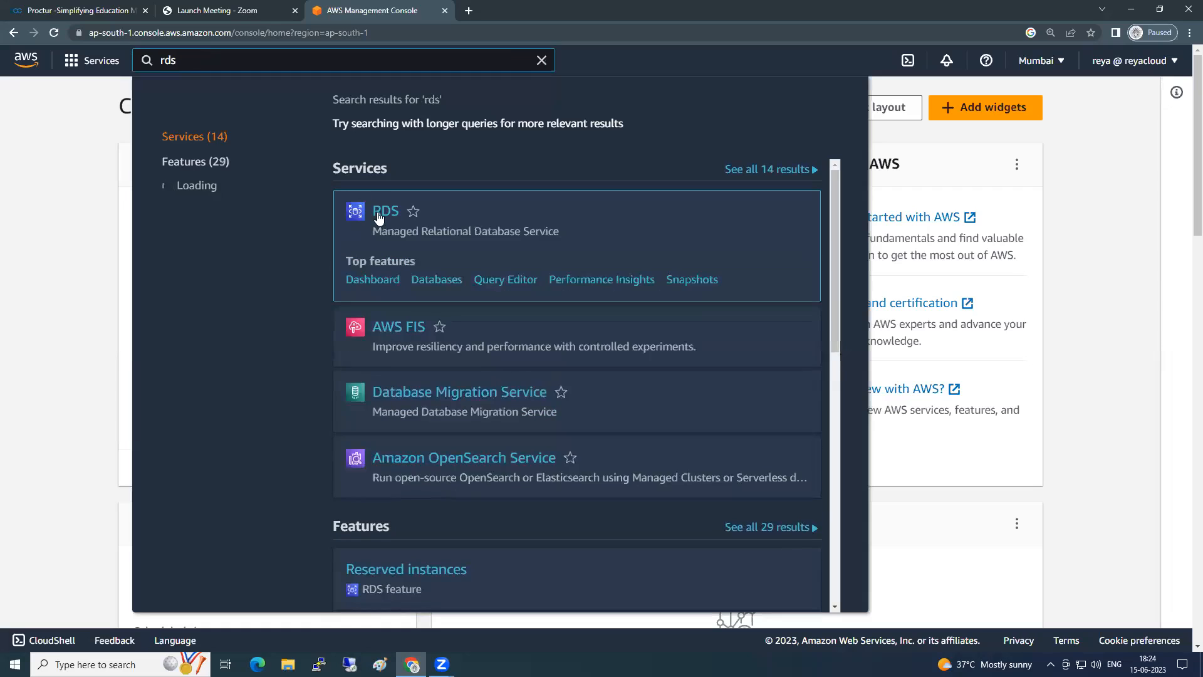
click(87, 170)
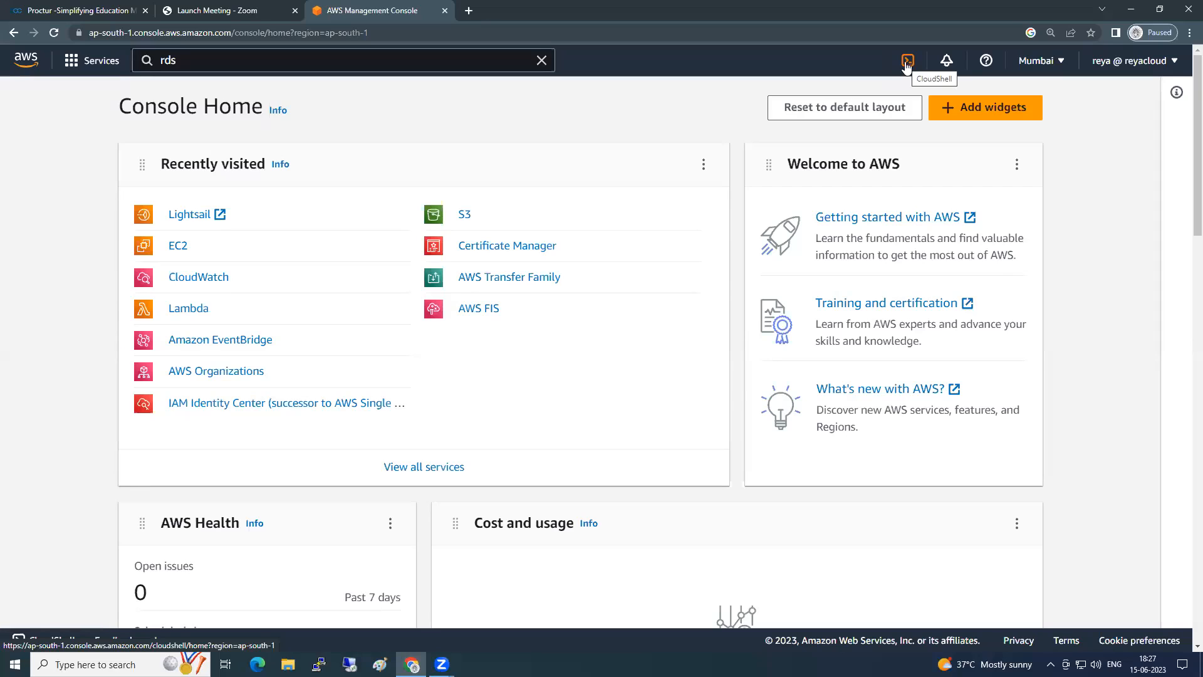
click(907, 63)
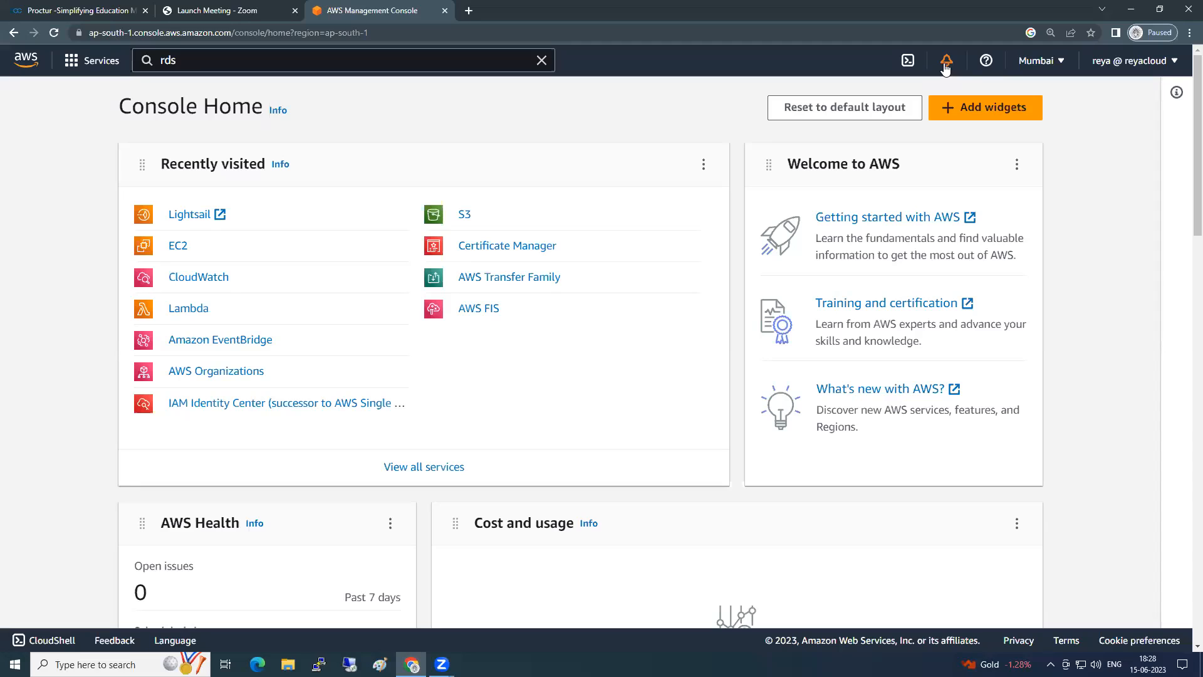
From the ? Support menu, open Support Center in a new tab via its link options.
click(986, 63)
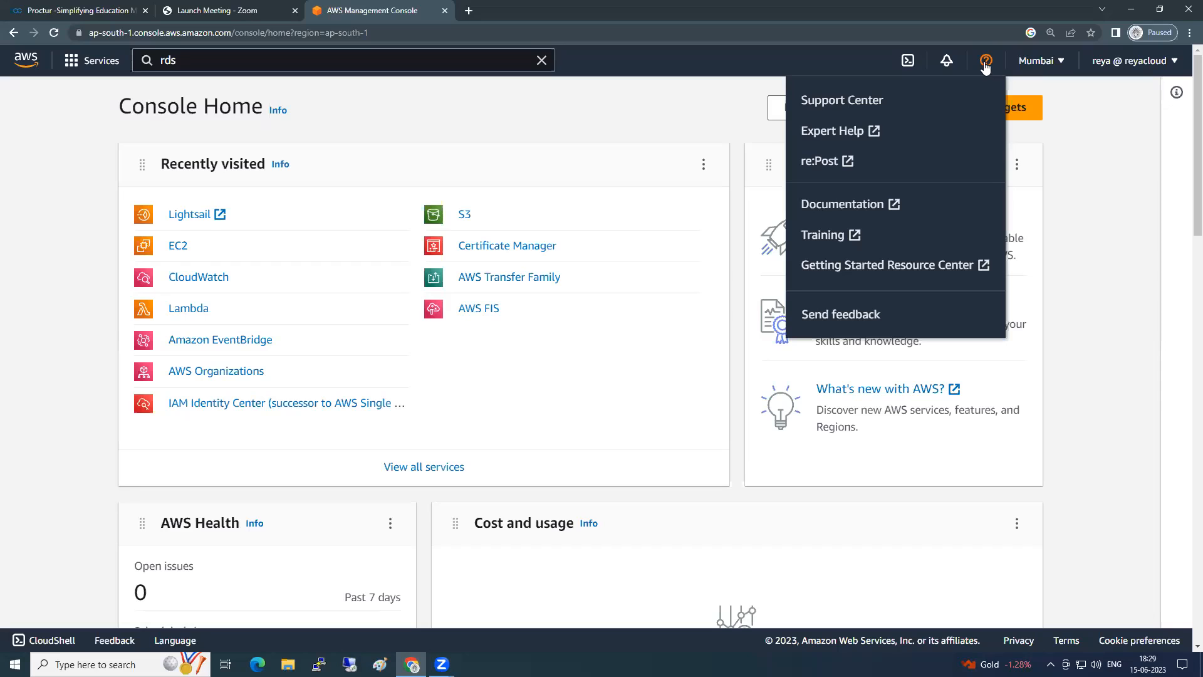
right_click(840, 99)
click(861, 106)
Switch to the Support Center tab, zoom to 125%, and view Your support cases.
click(511, 10)
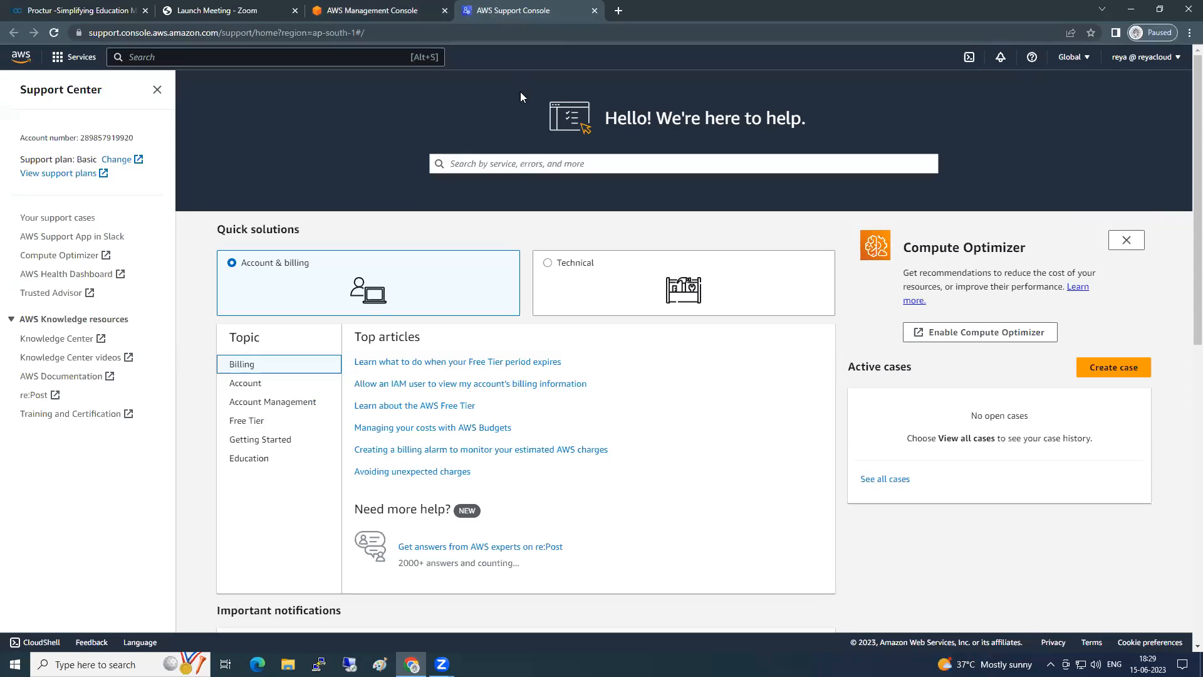
key(ctrl+plus)
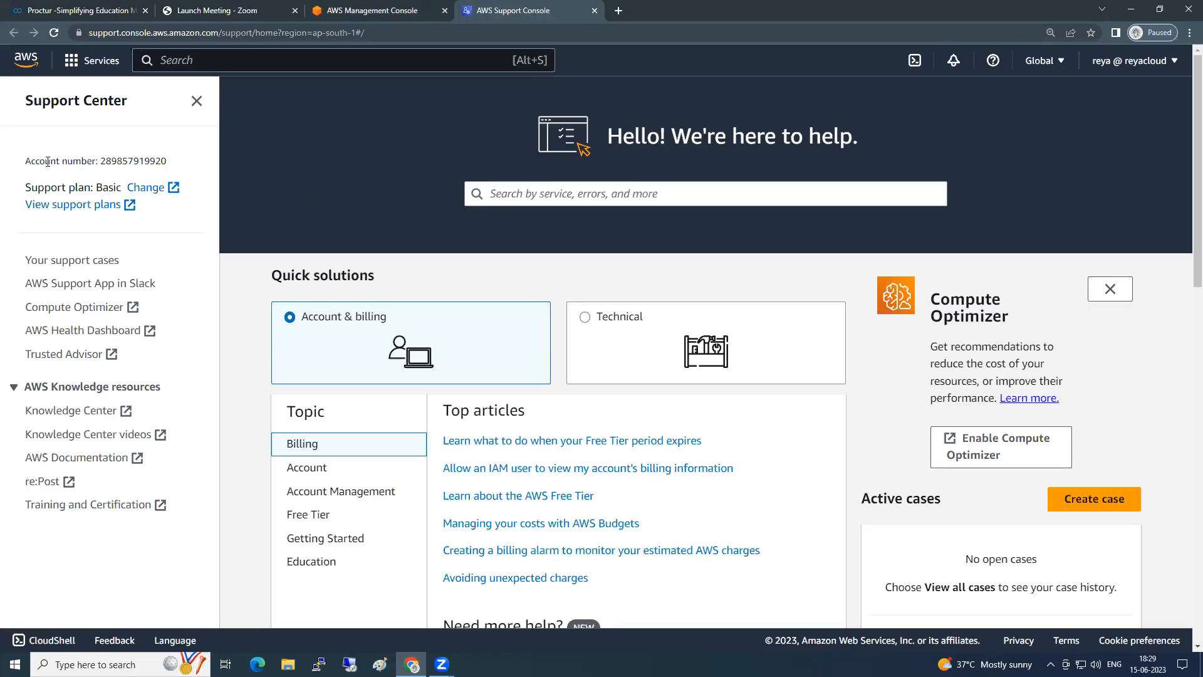
drag(99, 162, 168, 164)
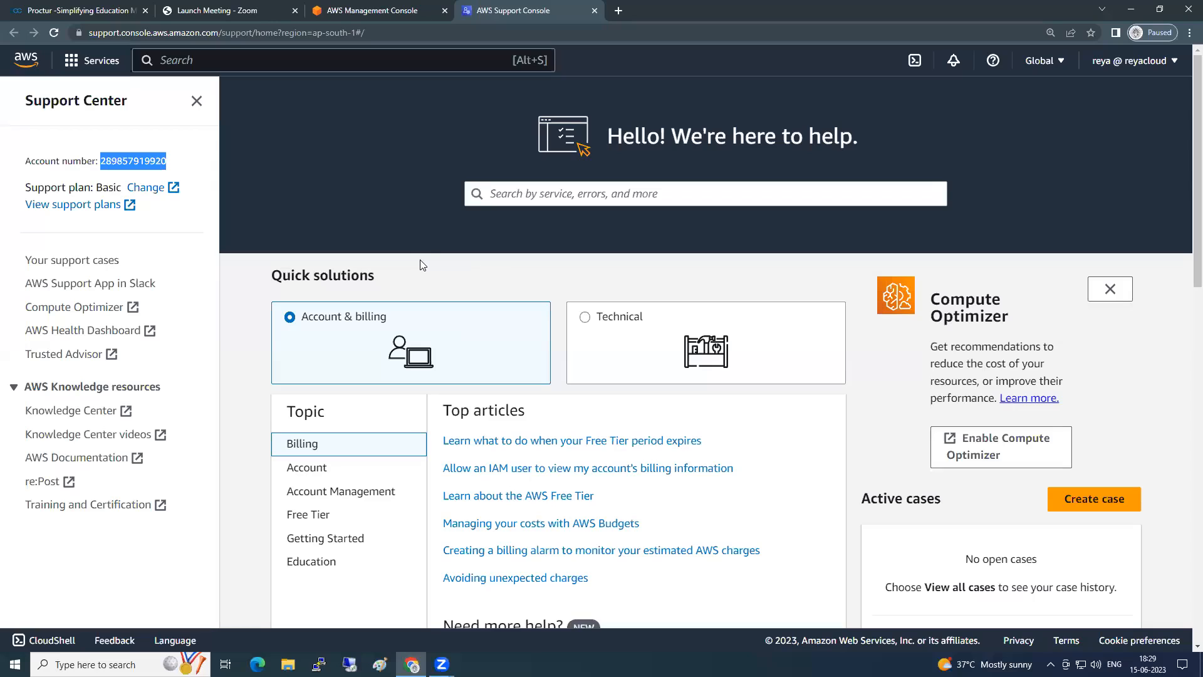
click(64, 263)
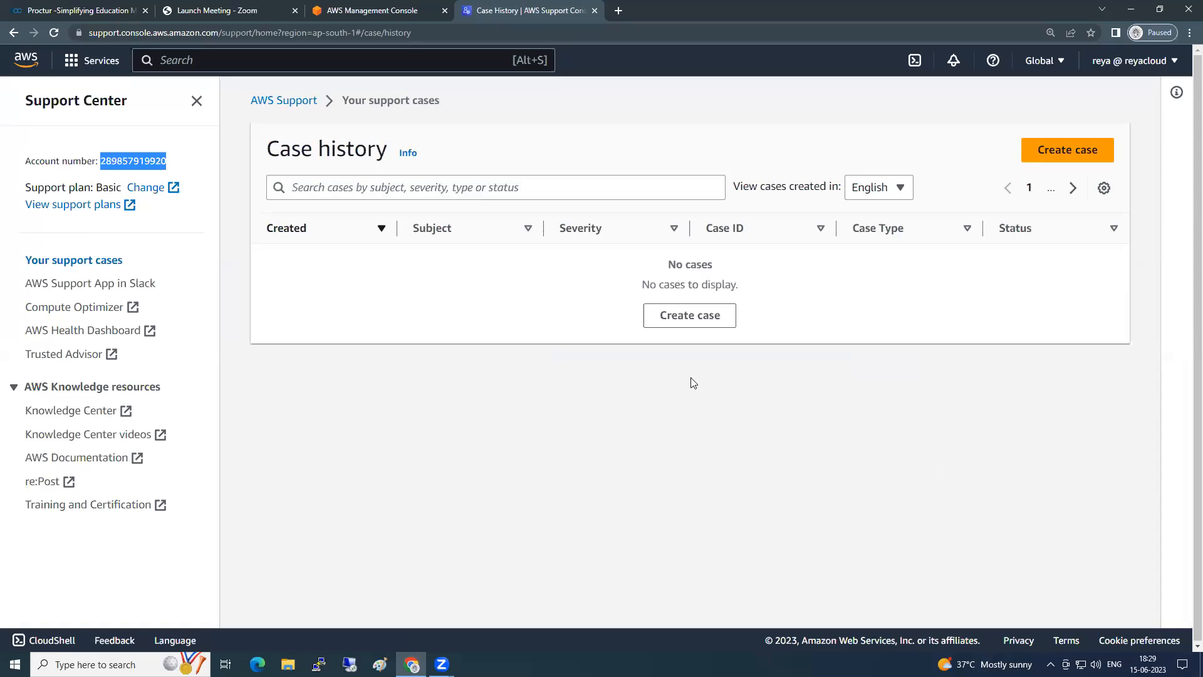
Create a case, try Technical, then switch to Account and billing since technical support is unavailable.
click(707, 323)
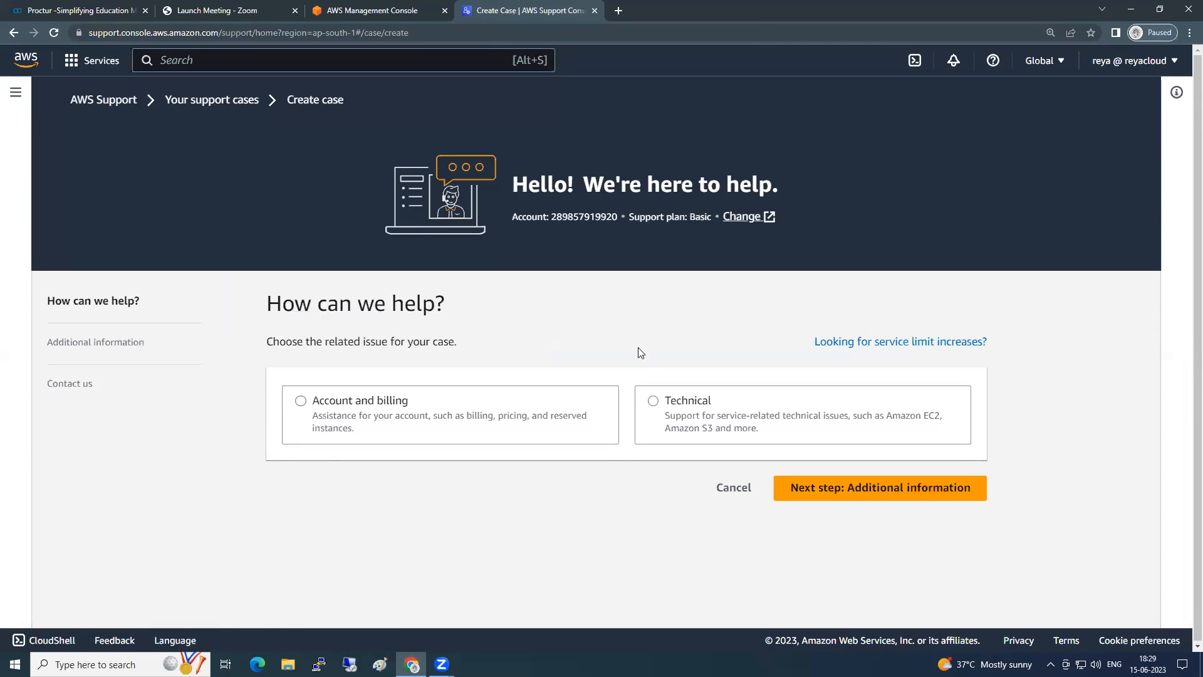
click(674, 406)
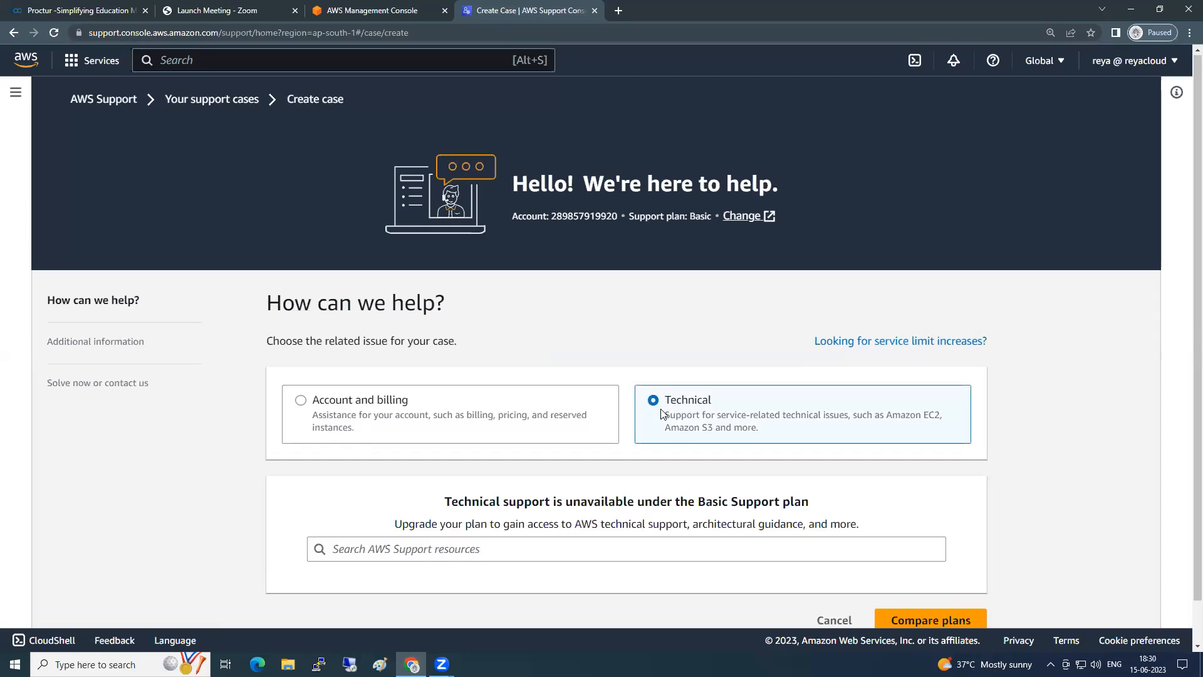
scroll(658, 417, down, 1)
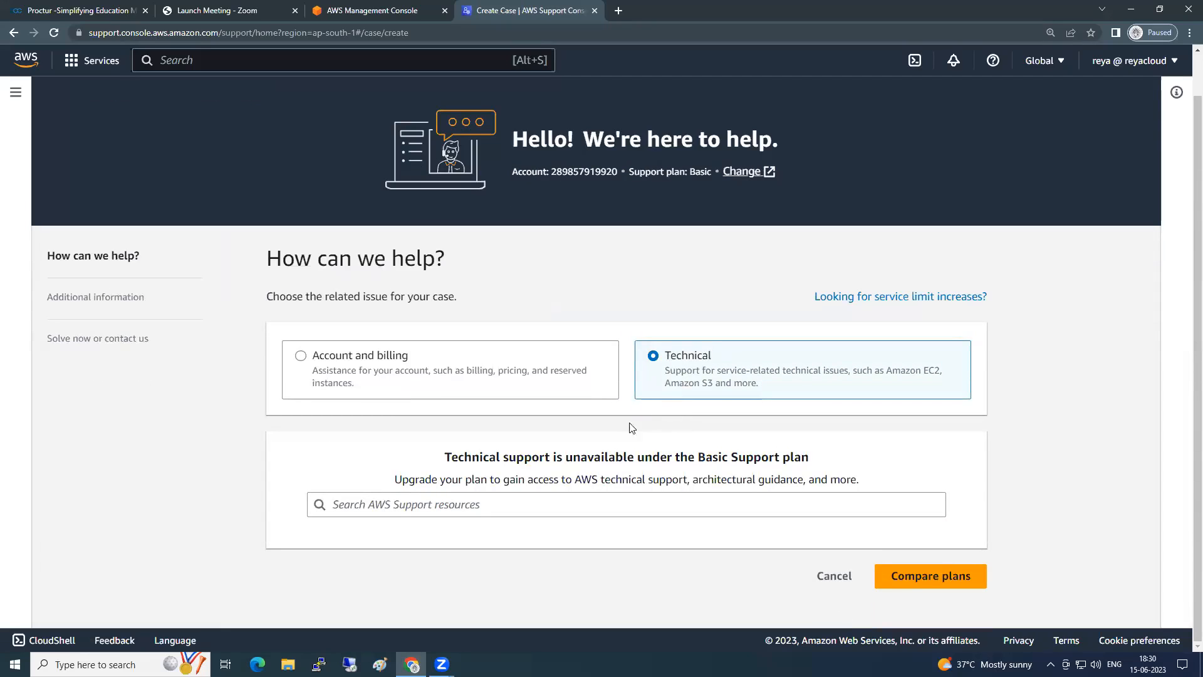
drag(442, 457, 813, 461)
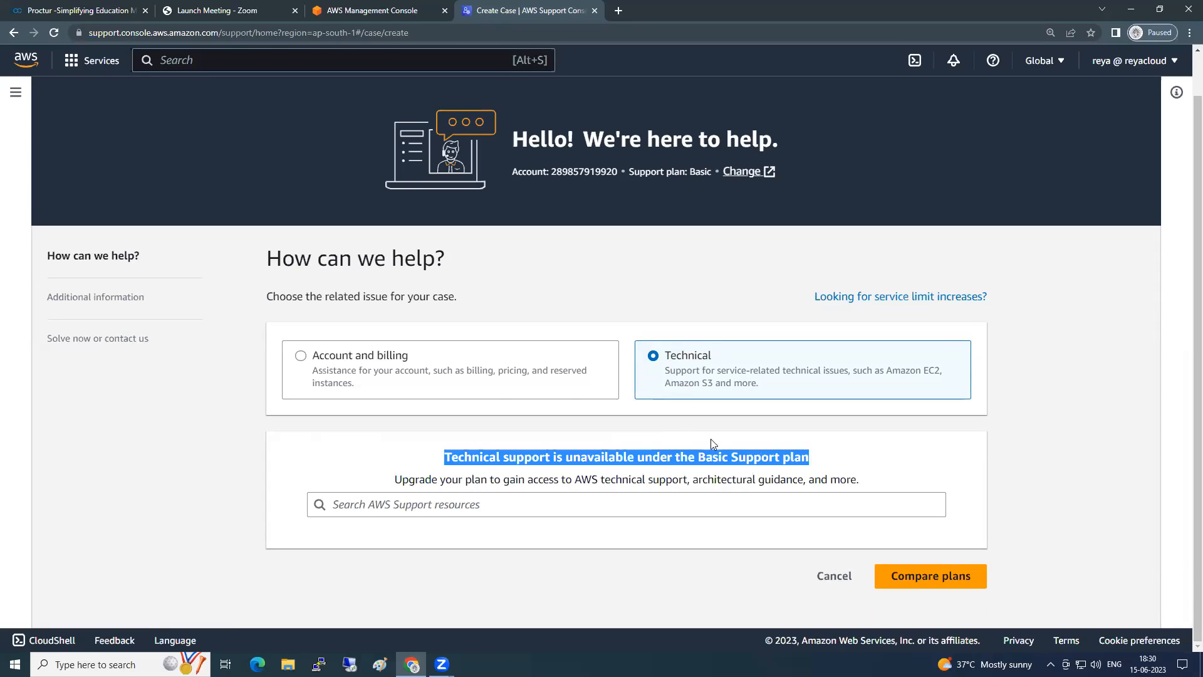
click(355, 357)
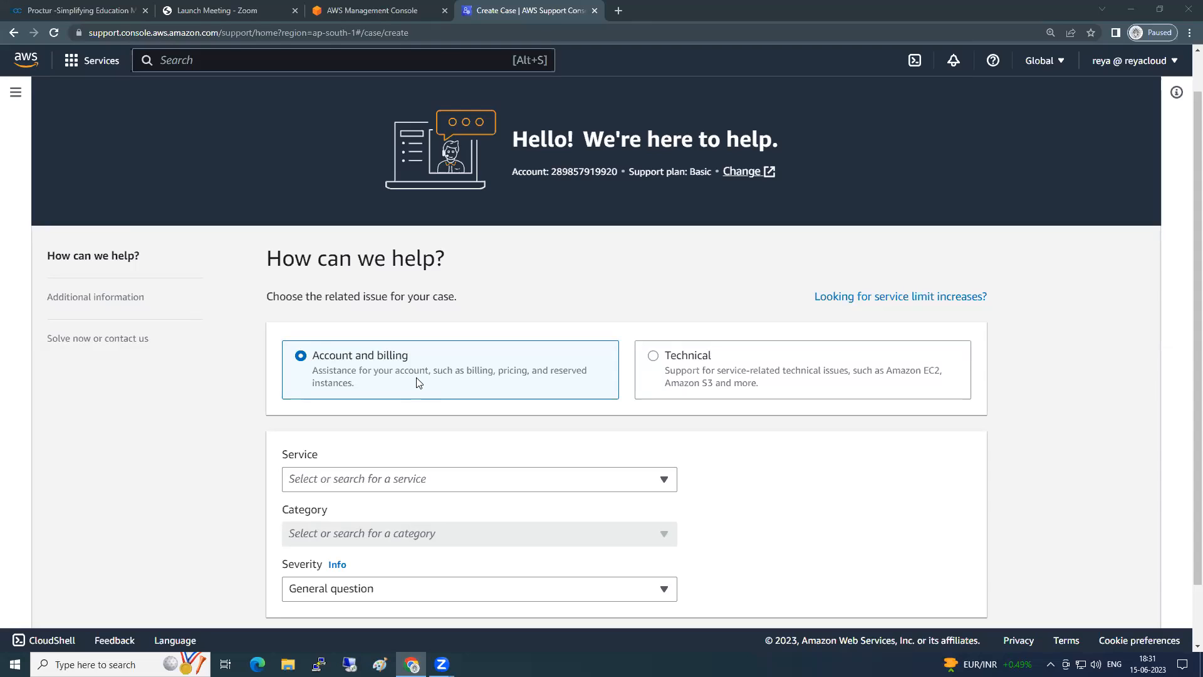
drag(319, 355, 395, 355)
scroll(295, 476, down, 1)
click(309, 418)
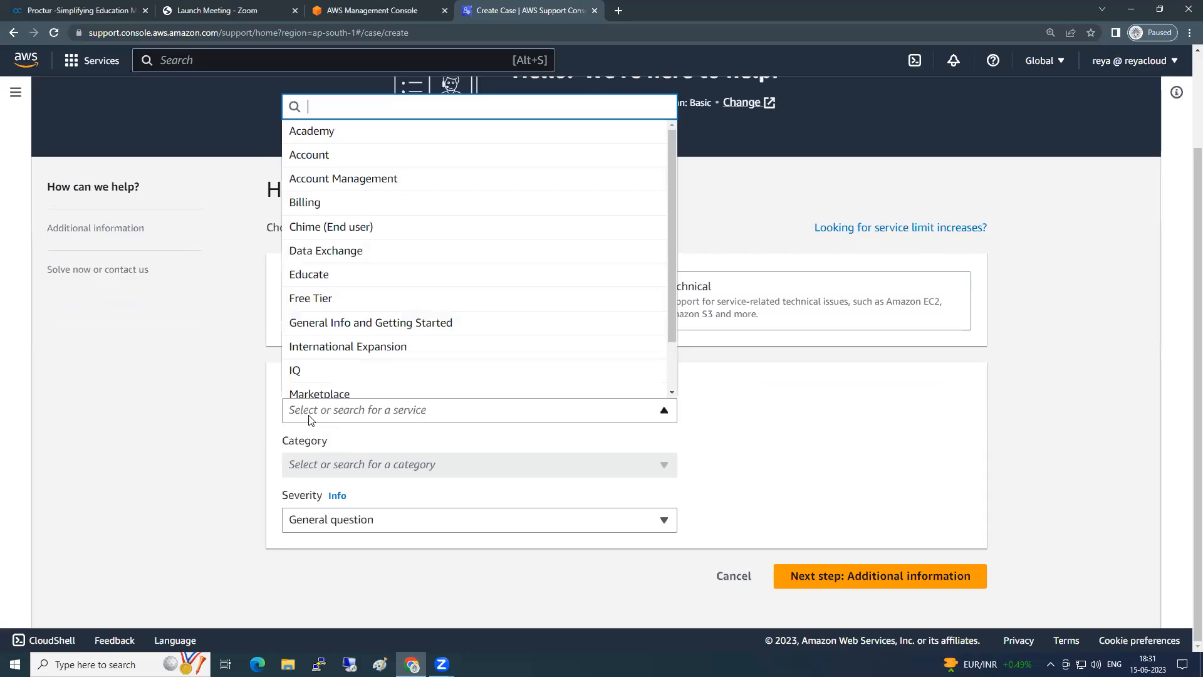
click(272, 417)
click(336, 519)
click(227, 509)
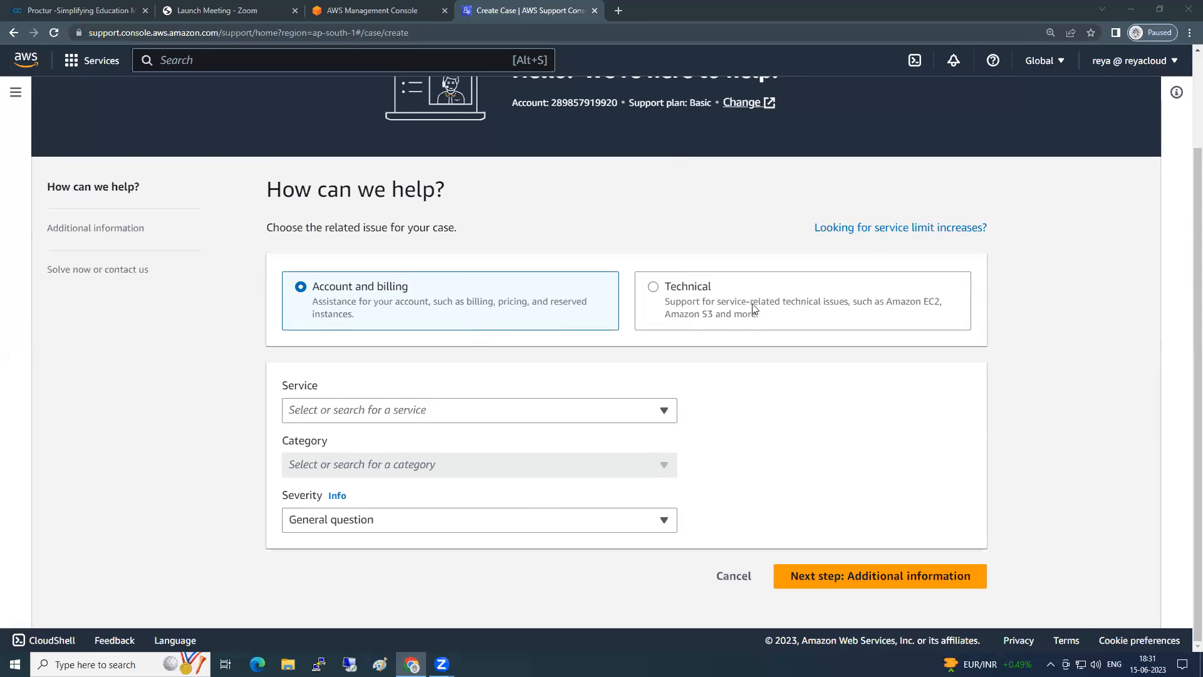
scroll(694, 279, up, 2)
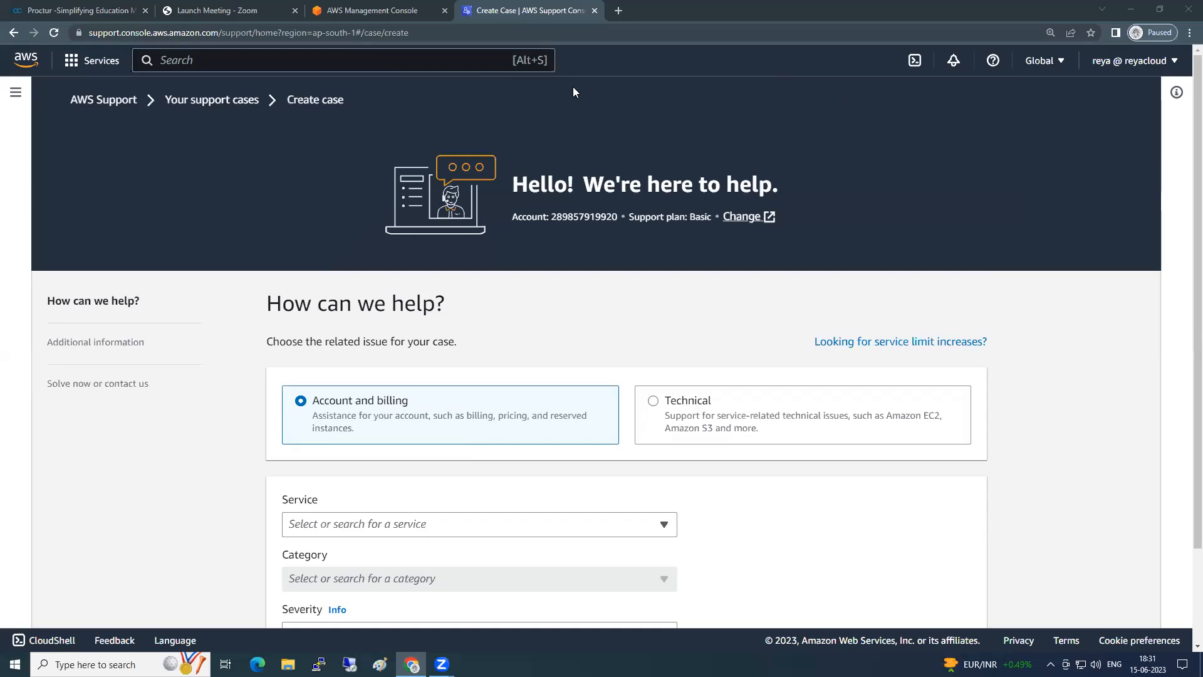
Close the Create Case tab, then open and close the ? Support menu on Console Home.
click(594, 12)
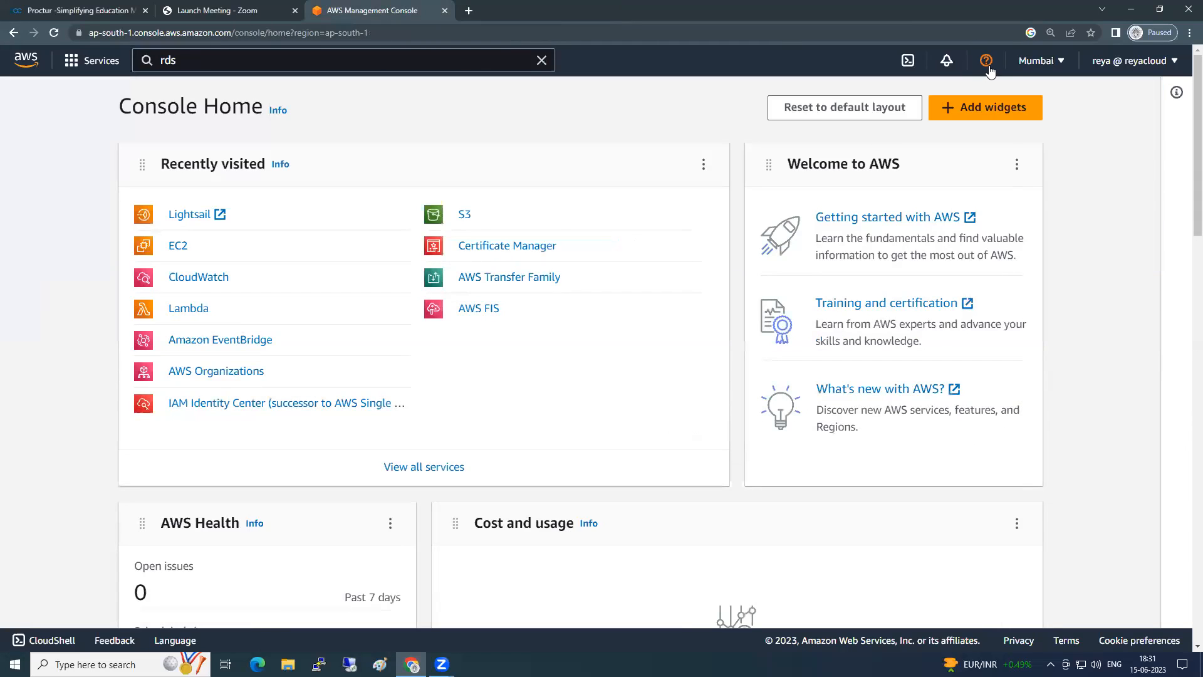
click(988, 66)
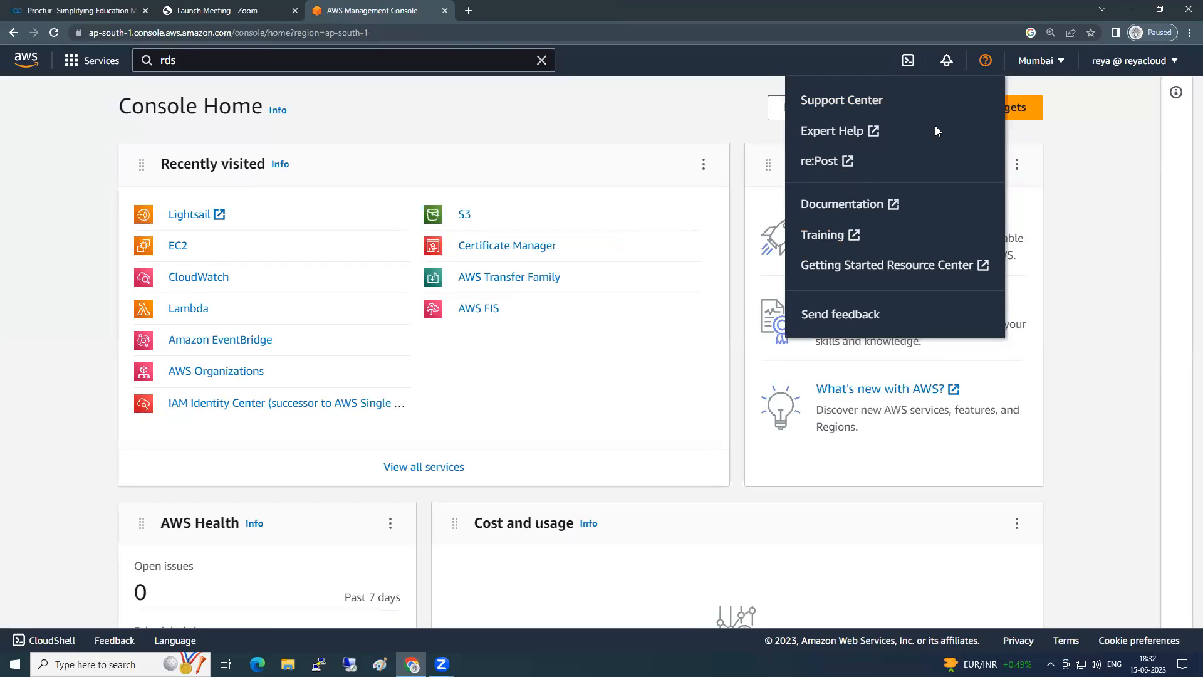
click(1113, 179)
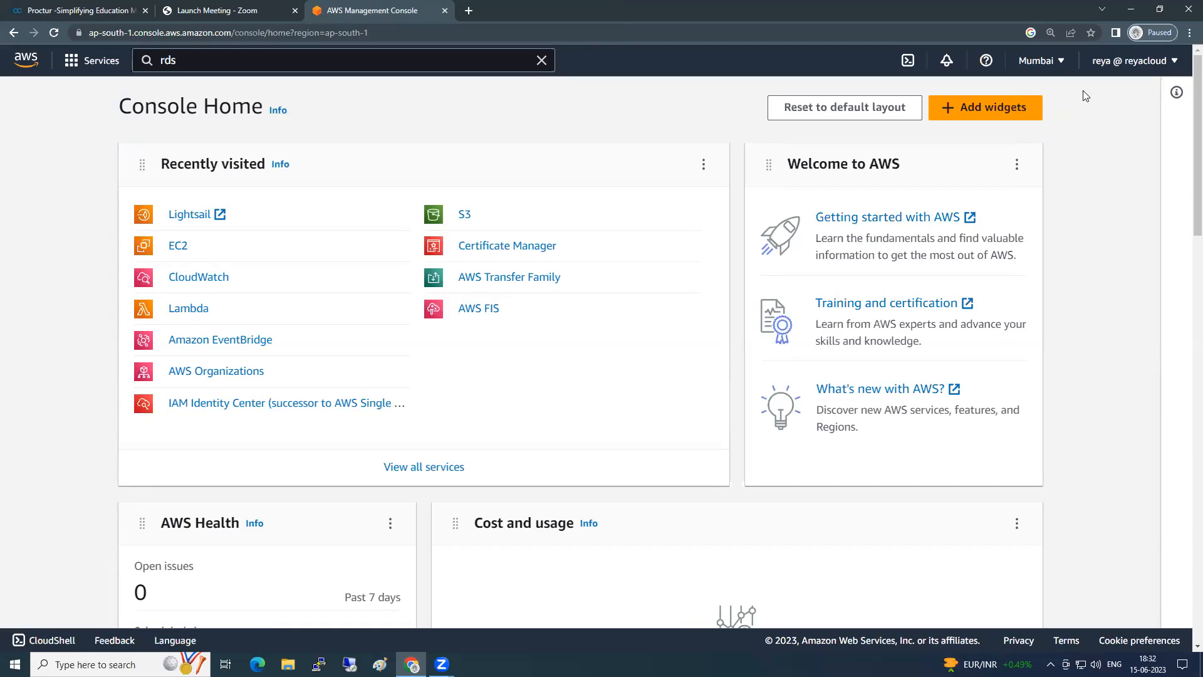
Browse the region list, then close it keeping Asia Pacific (Mumbai) ap-south-1 active.
click(1055, 65)
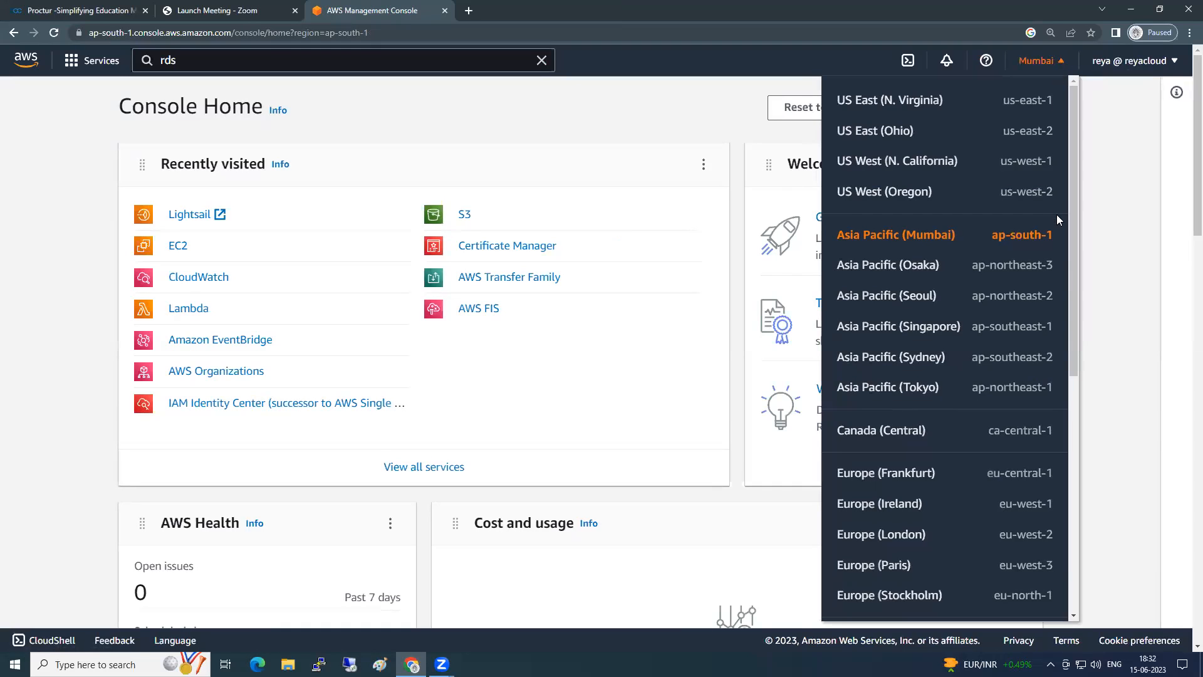
scroll(939, 210, down, 6)
scroll(939, 210, down, 1)
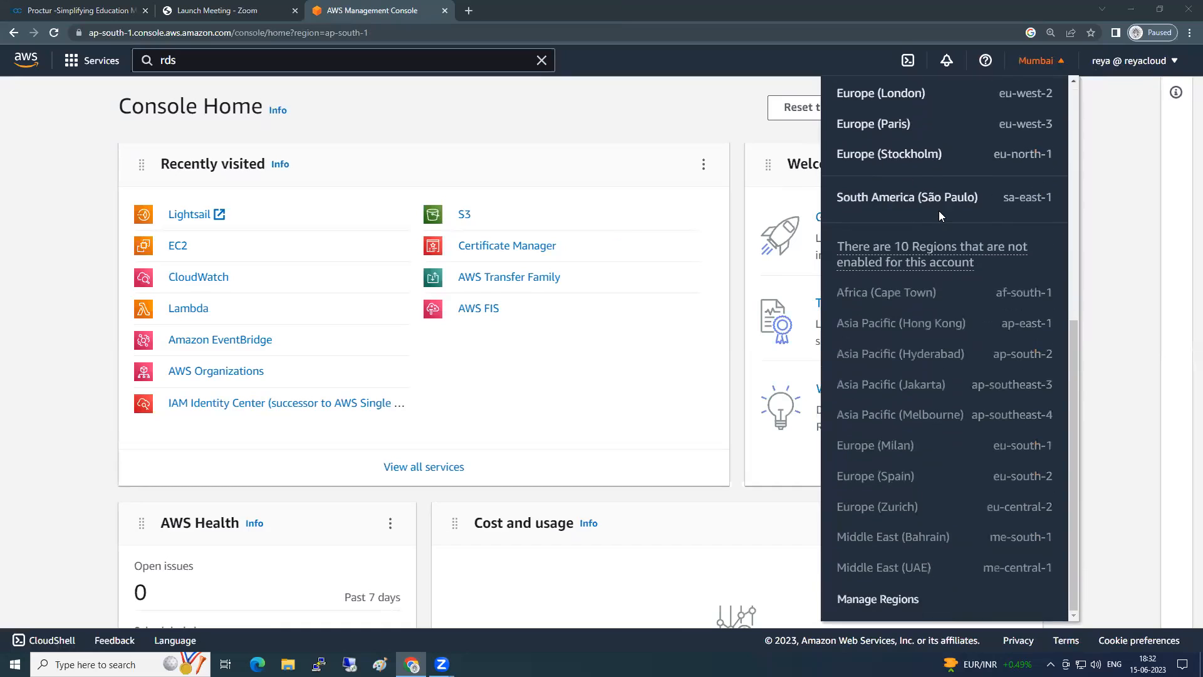
scroll(939, 211, up, 6)
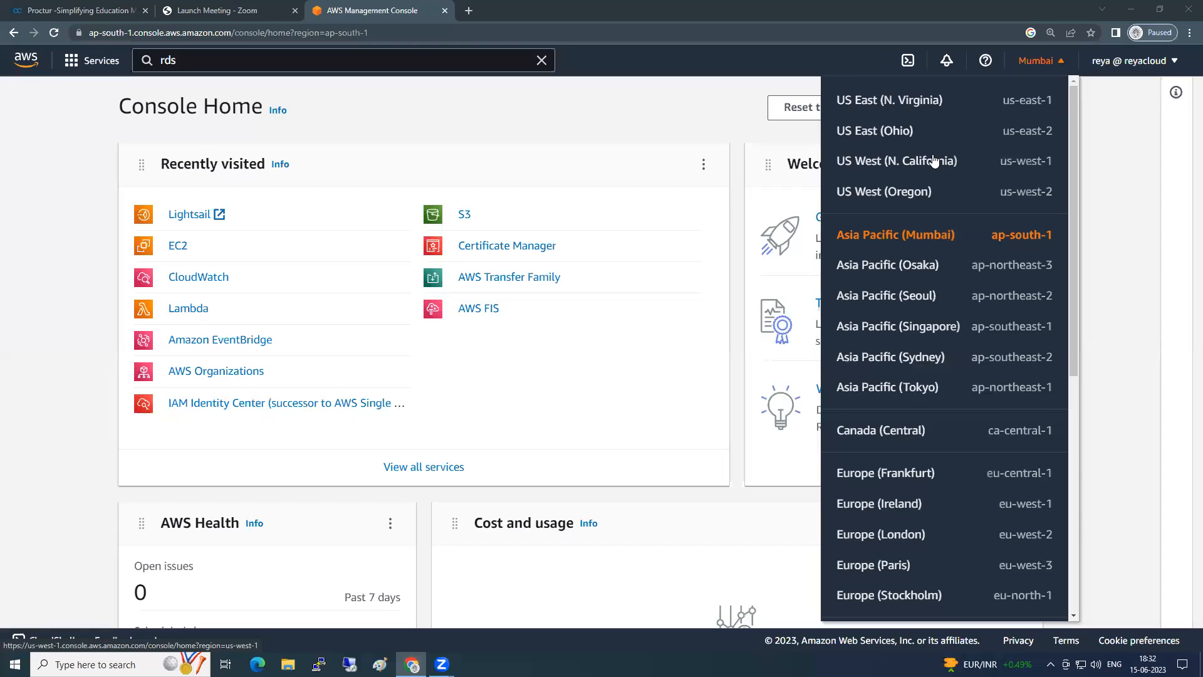
scroll(934, 161, down, 6)
scroll(934, 161, up, 6)
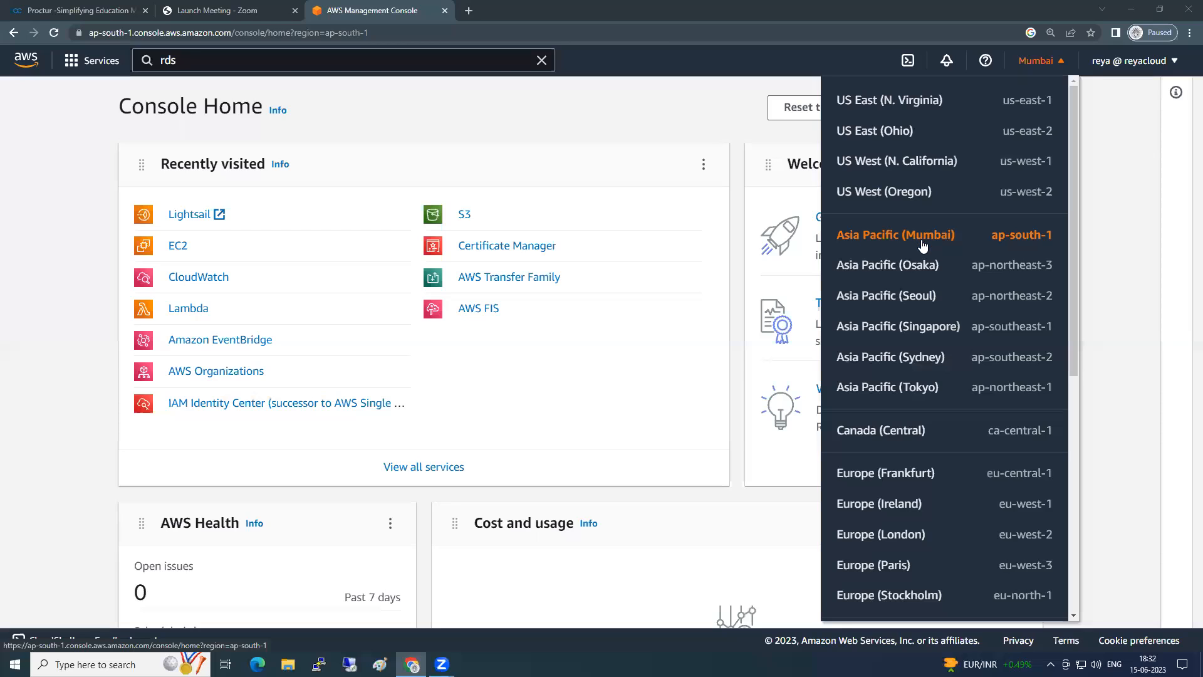
scroll(922, 245, down, 7)
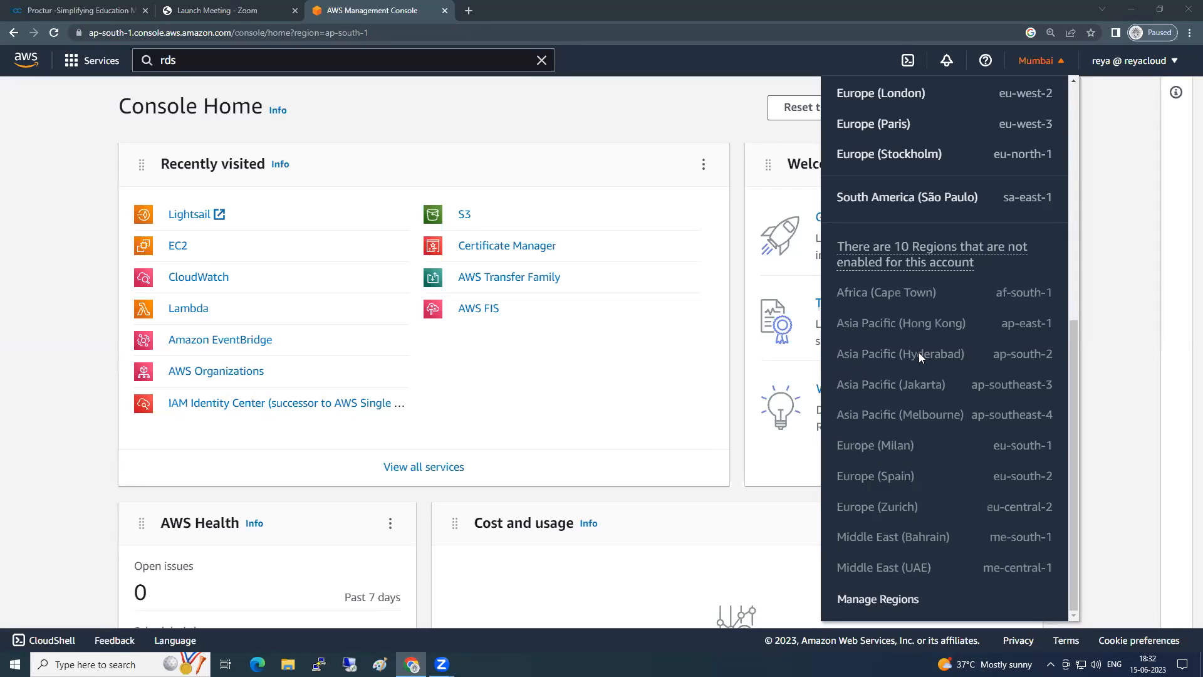
scroll(919, 353, up, 7)
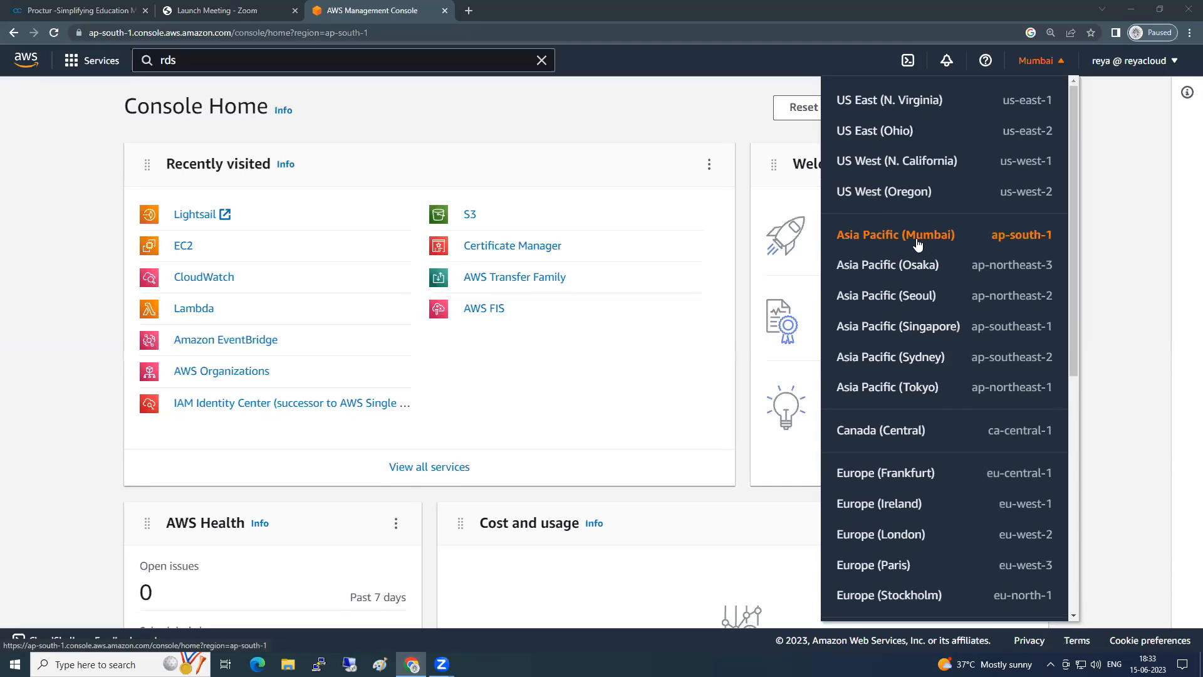
scroll(916, 266, down, 2)
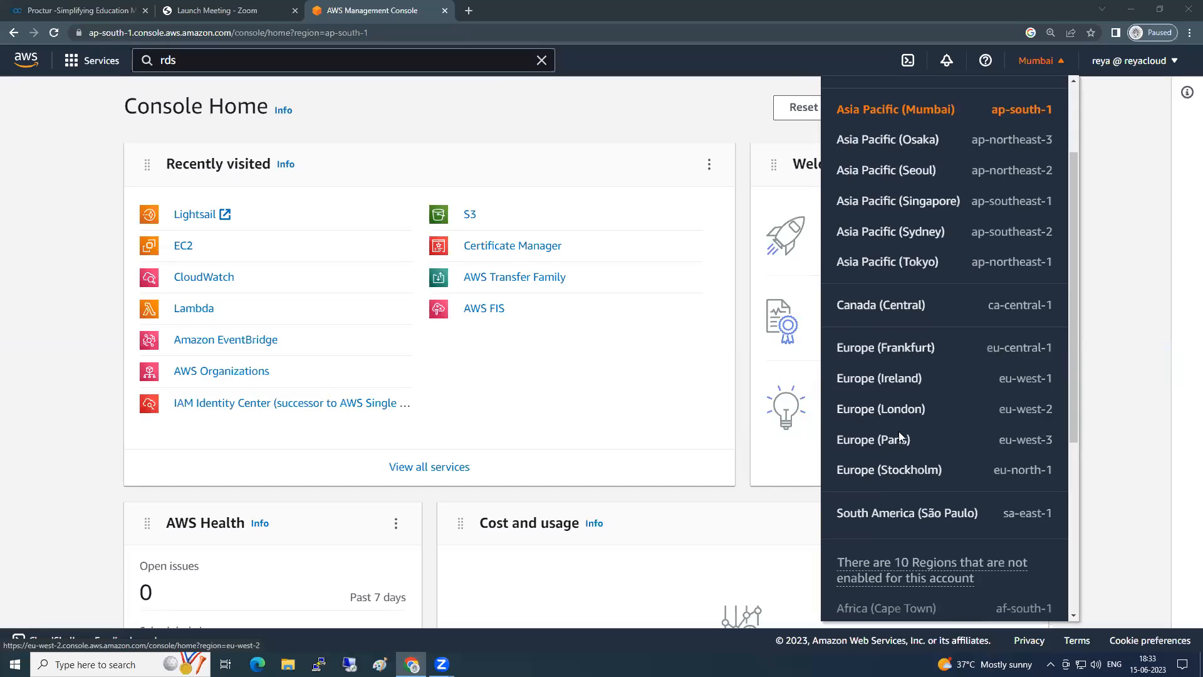
scroll(900, 439, up, 3)
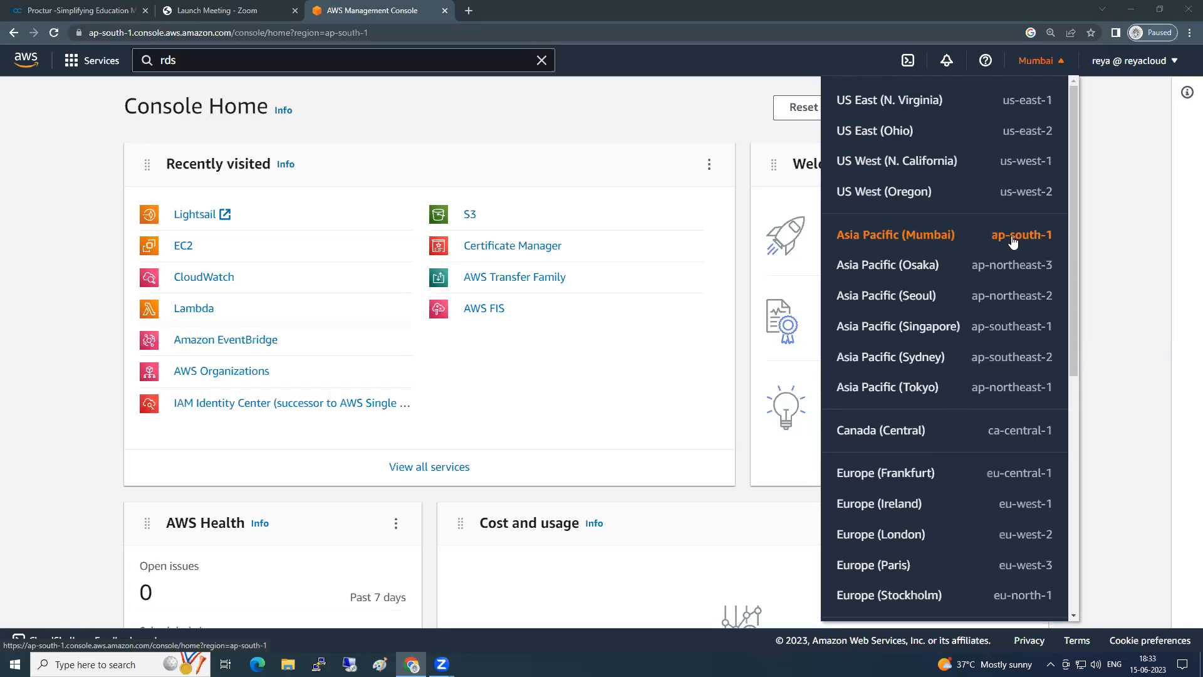
scroll(1004, 251, down, 3)
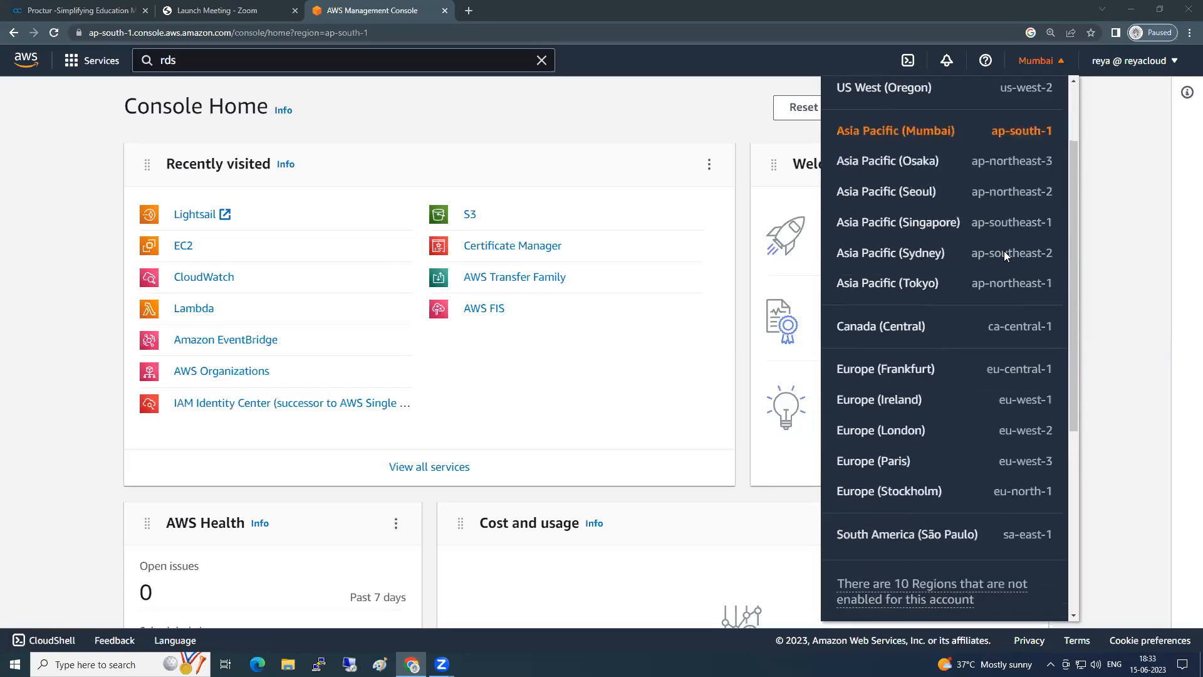
scroll(1015, 188, up, 3)
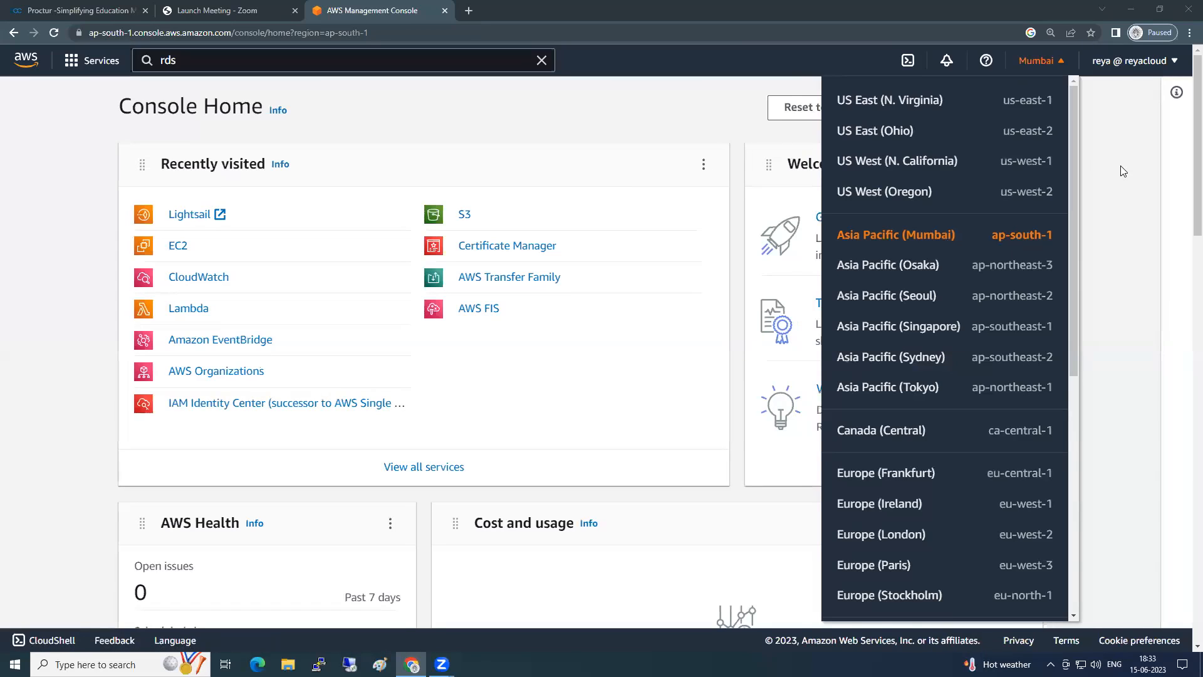
click(1050, 69)
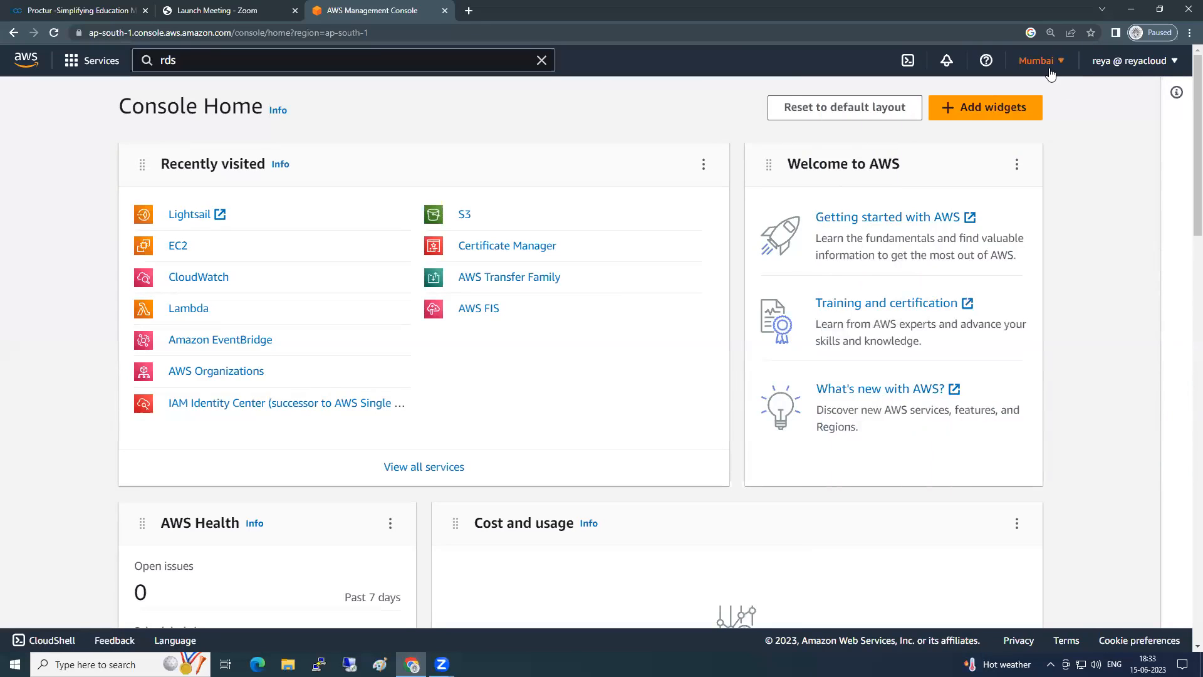
click(1143, 66)
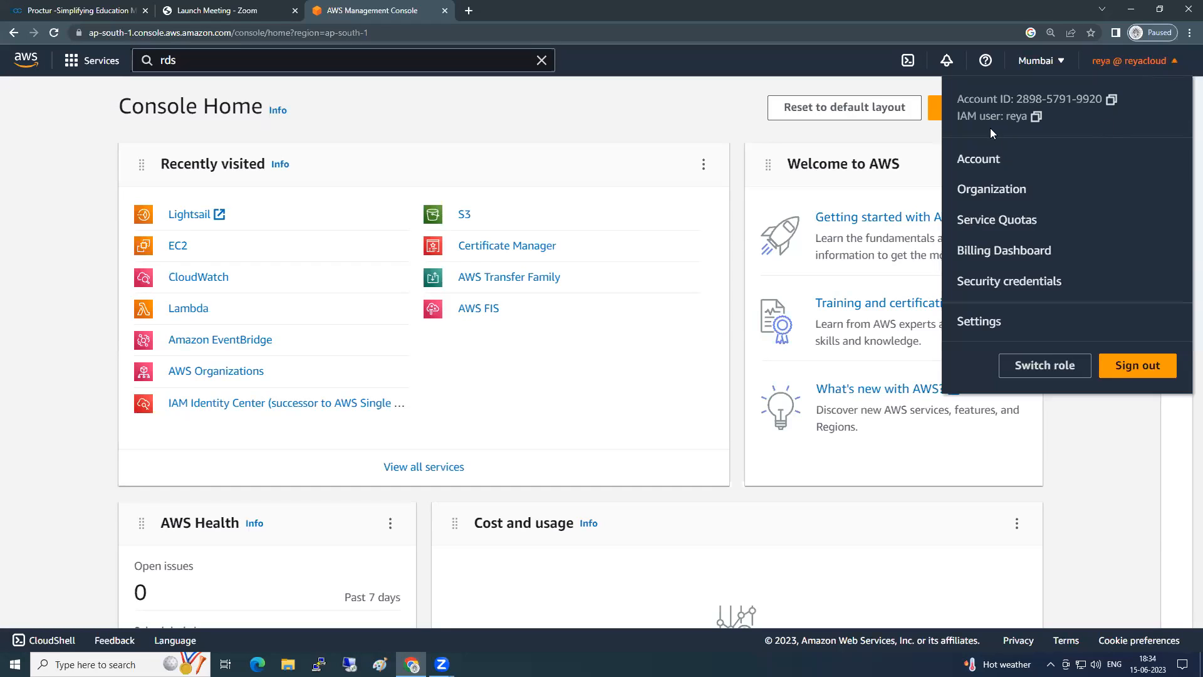
drag(959, 118, 1098, 94)
click(658, 107)
click(1156, 60)
click(685, 102)
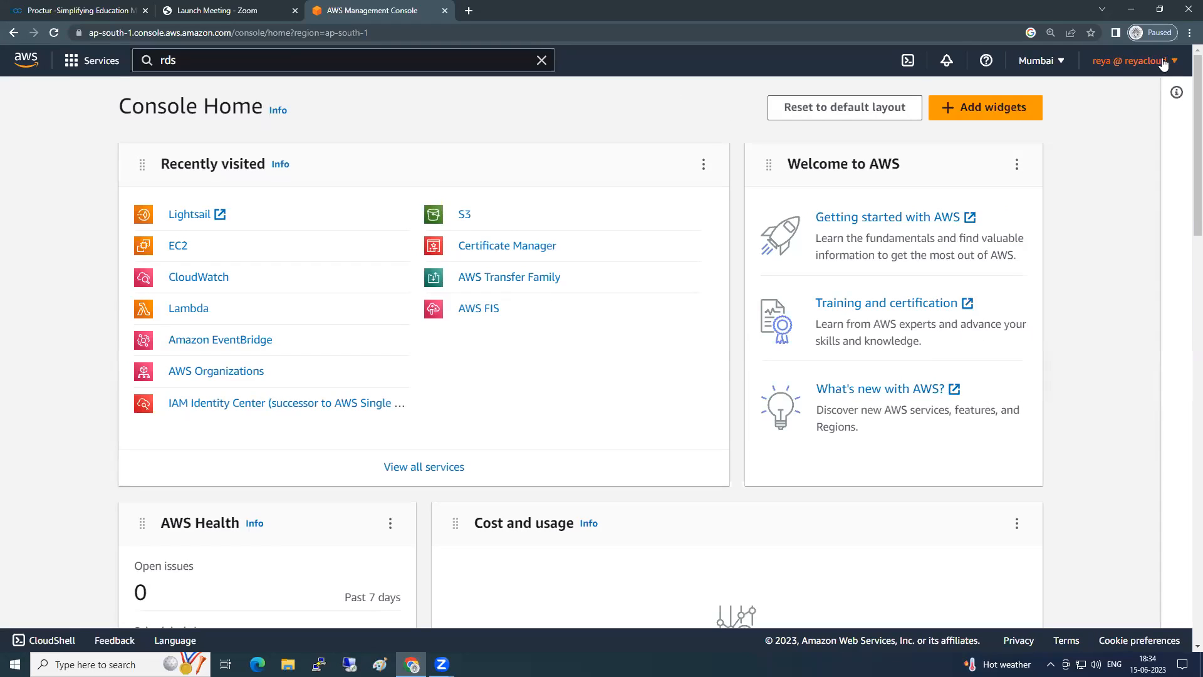
click(1153, 60)
drag(1017, 99, 1096, 99)
double_click(1023, 116)
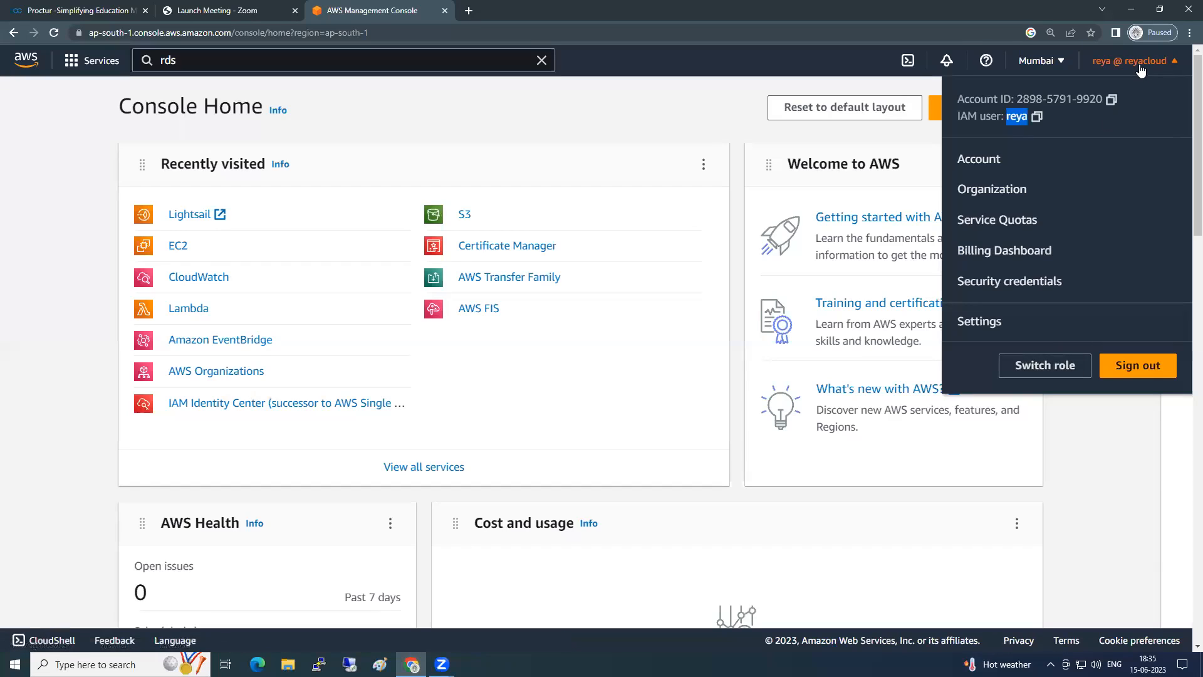
click(1147, 367)
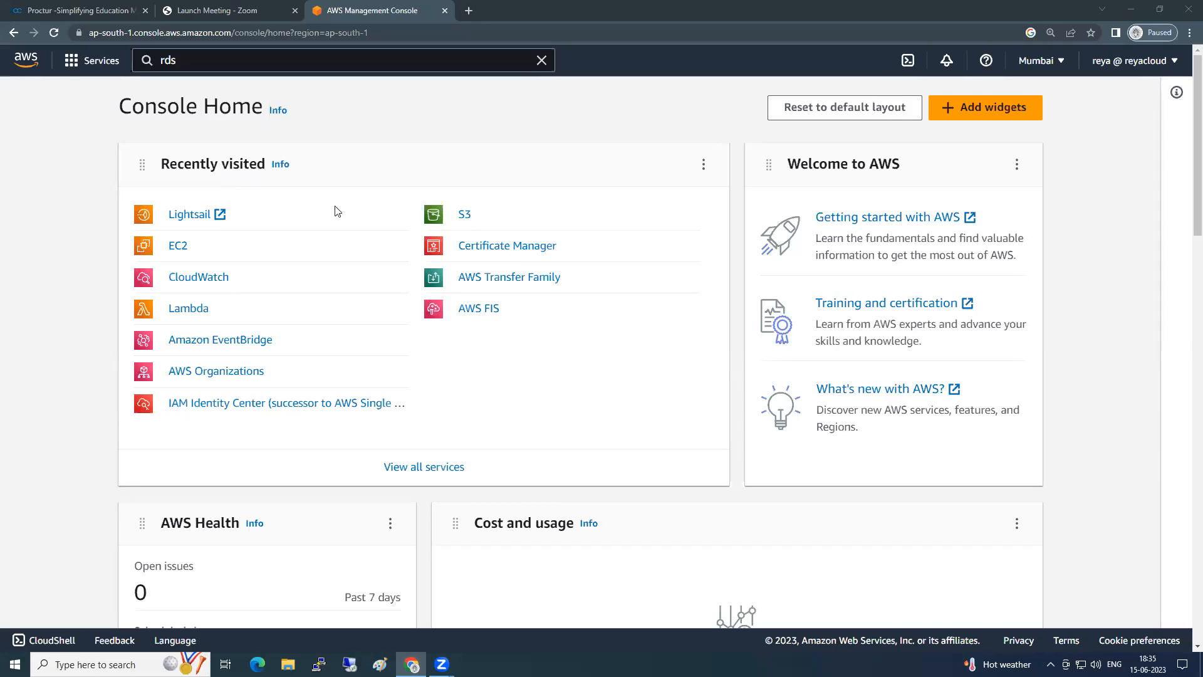
scroll(624, 303, down, 3)
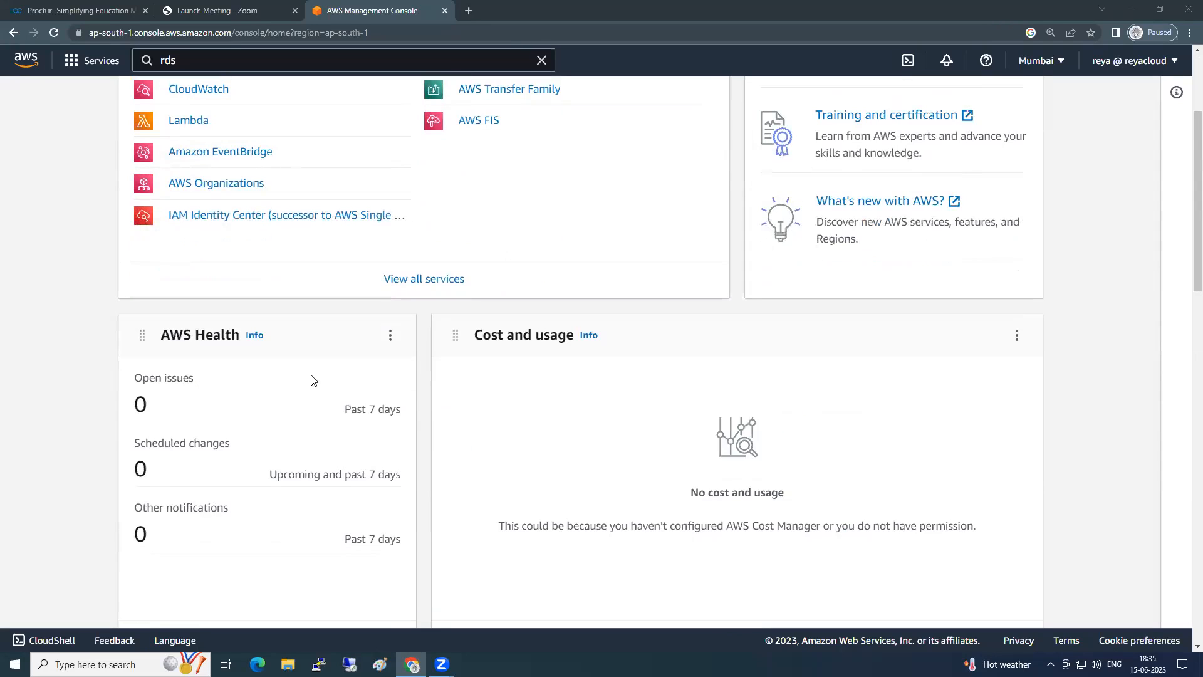
scroll(317, 382, up, 2)
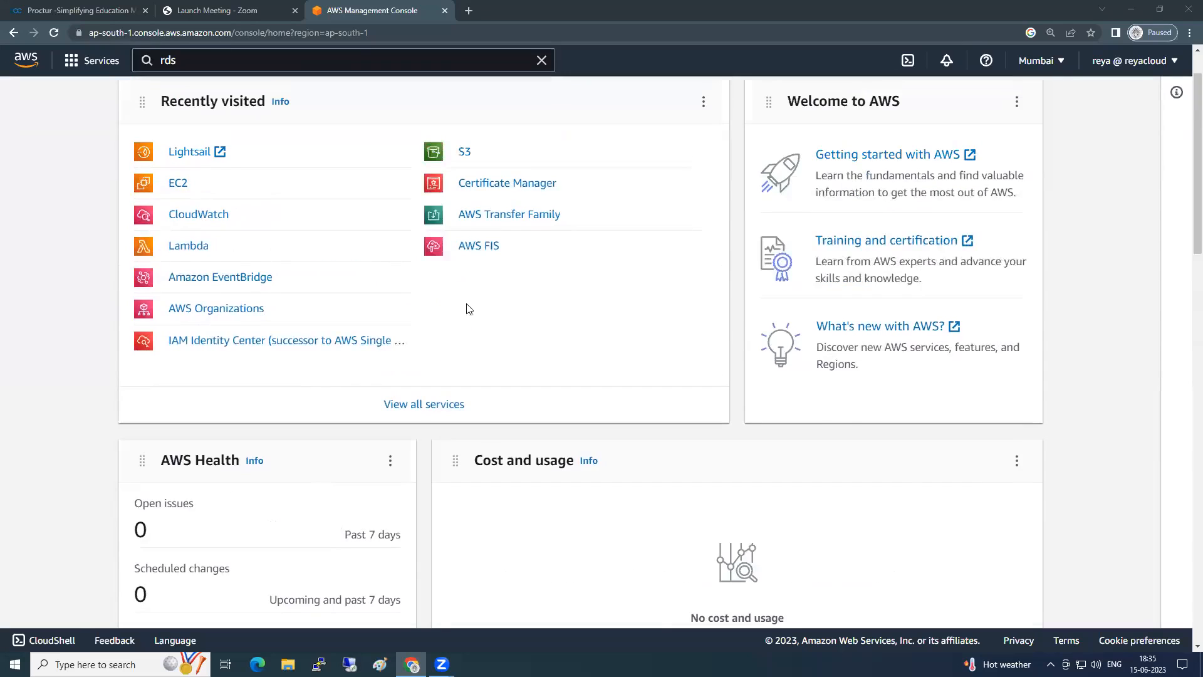
scroll(642, 374, up, 1)
click(703, 164)
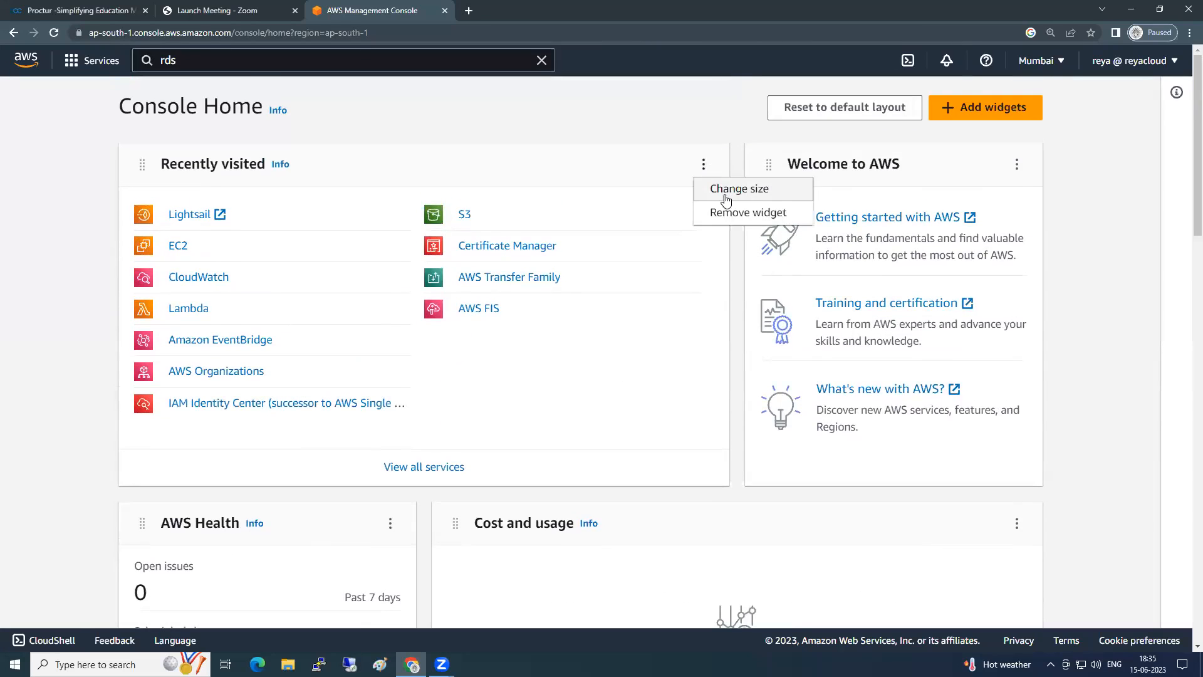
click(1120, 171)
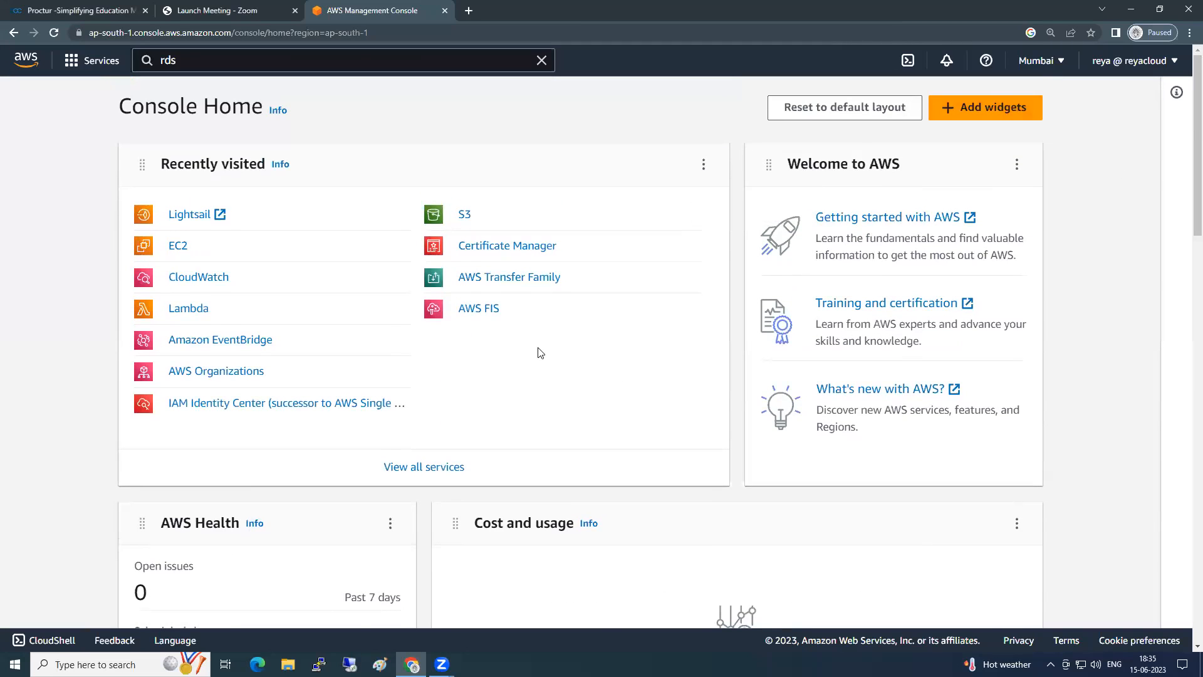
scroll(539, 350, down, 4)
scroll(539, 353, down, 12)
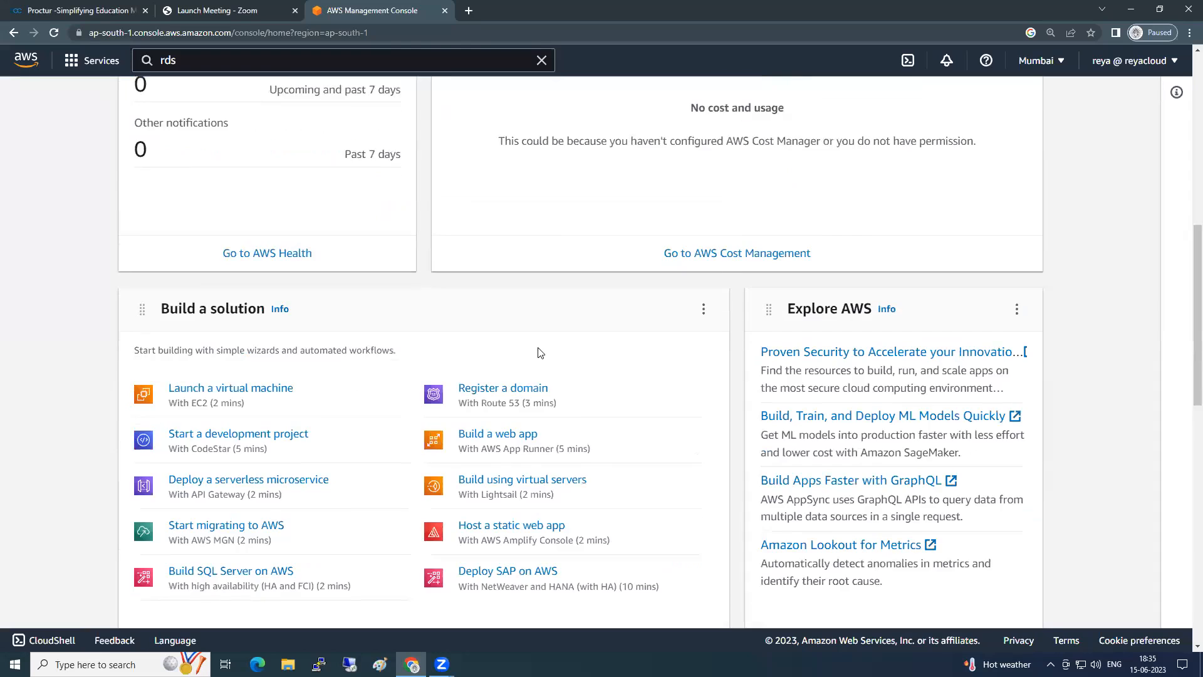
scroll(538, 351, down, 1)
scroll(539, 352, up, 15)
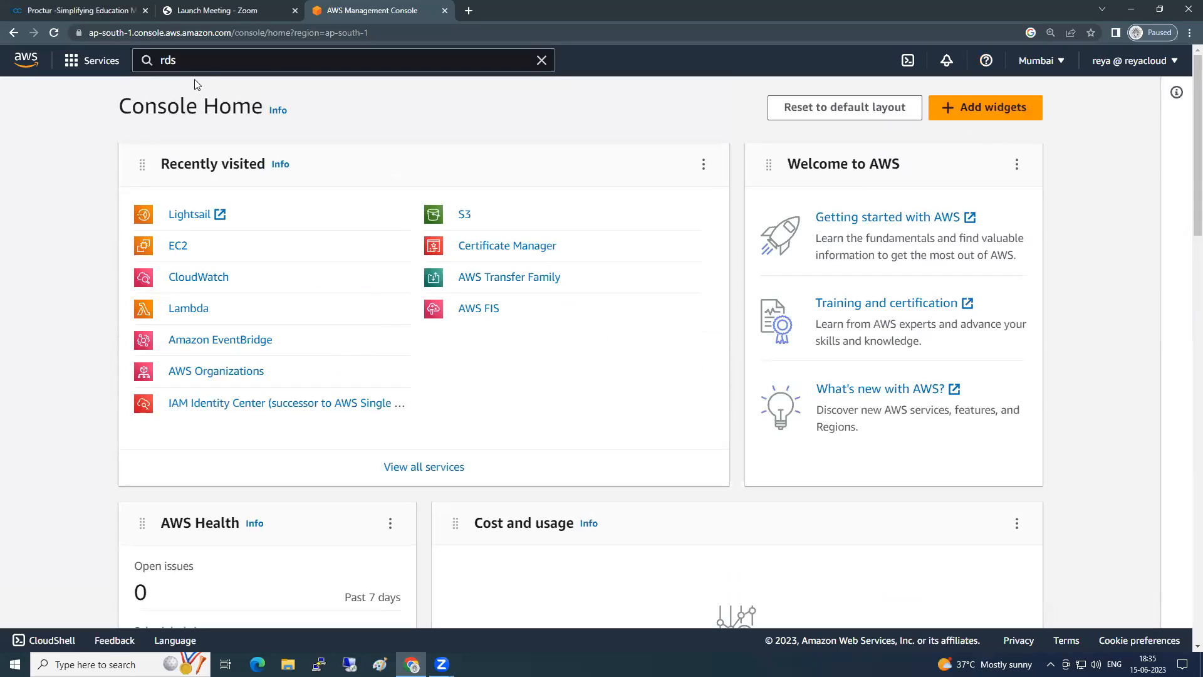
Replace the 'rds' search with iam and open the IAM service dashboard.
click(358, 61)
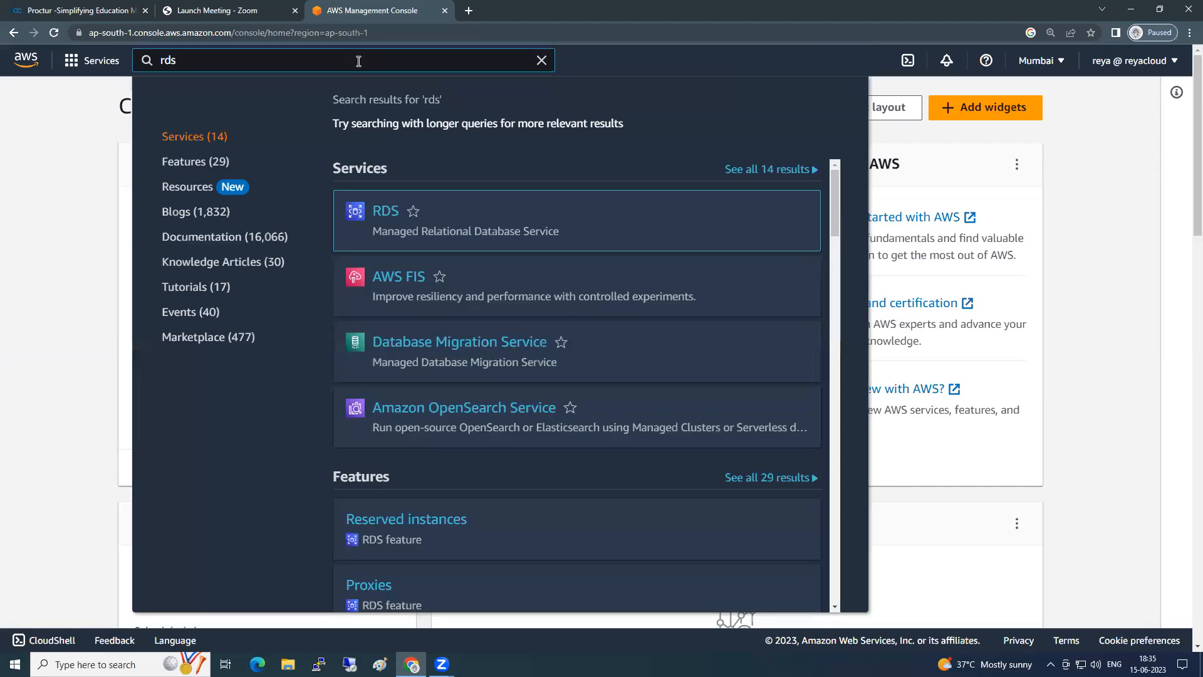
key(Escape)
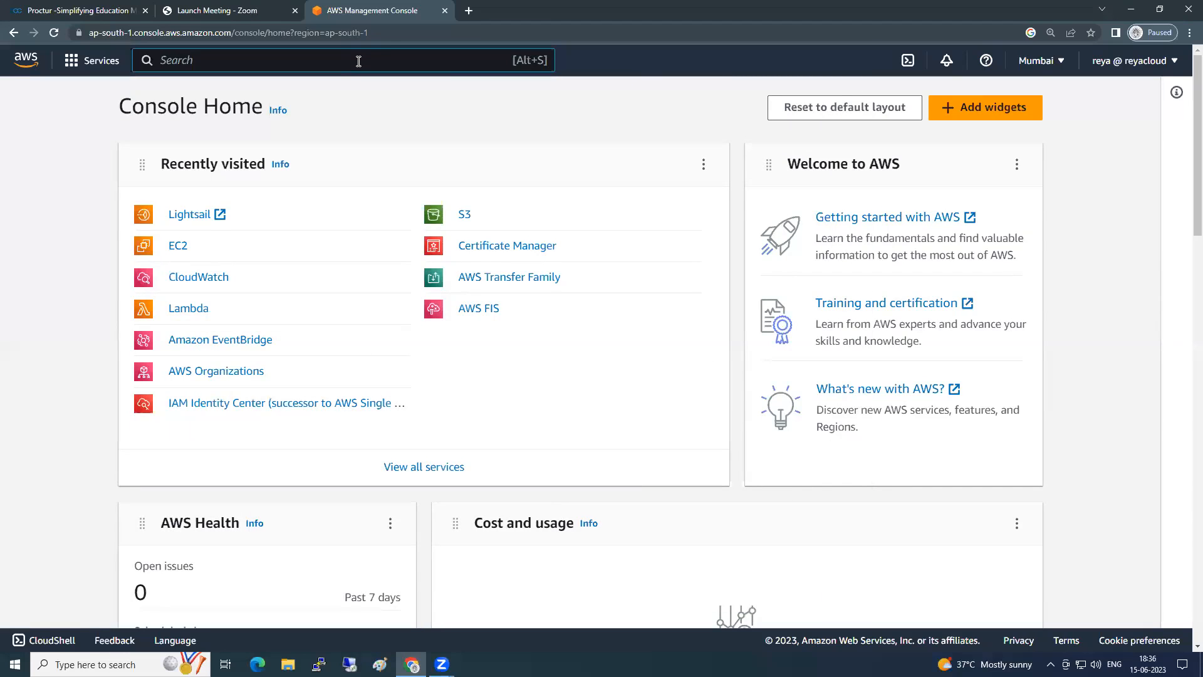
text(iam)
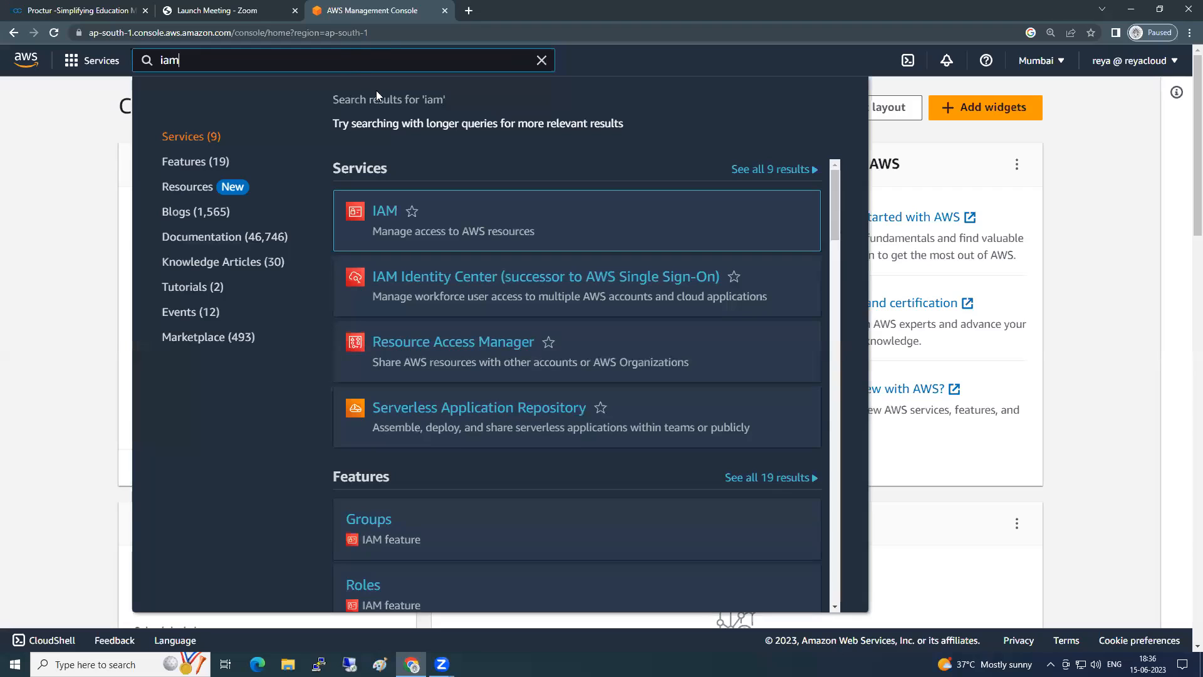
click(385, 212)
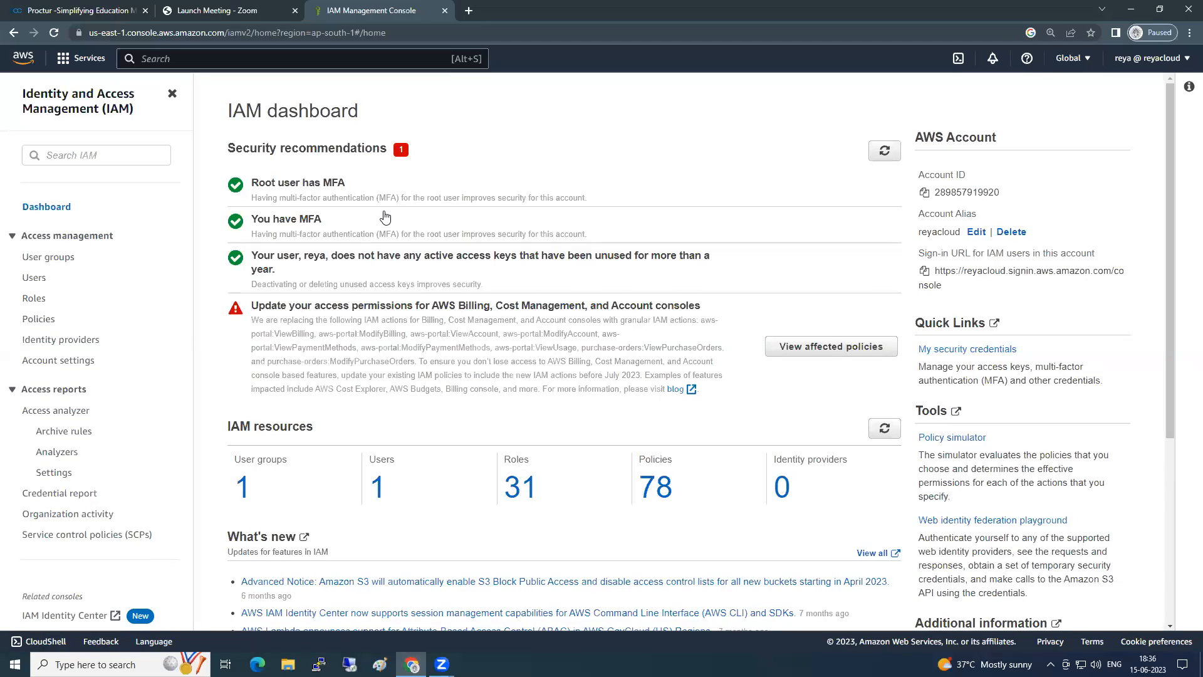
Zoom the IAM dashboard page in to 125%.
key(ctrl+plus)
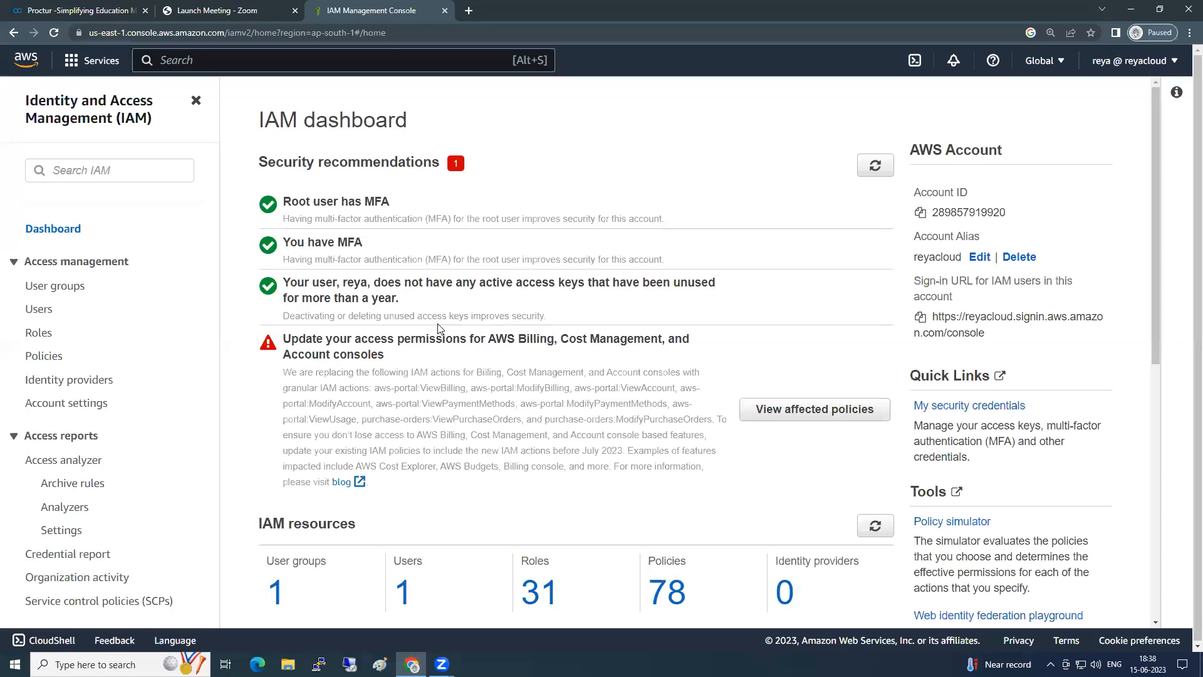
Collapse, re-expand and collapse Access reports in the IAM sidebar, then highlight Security recommendations.
click(43, 436)
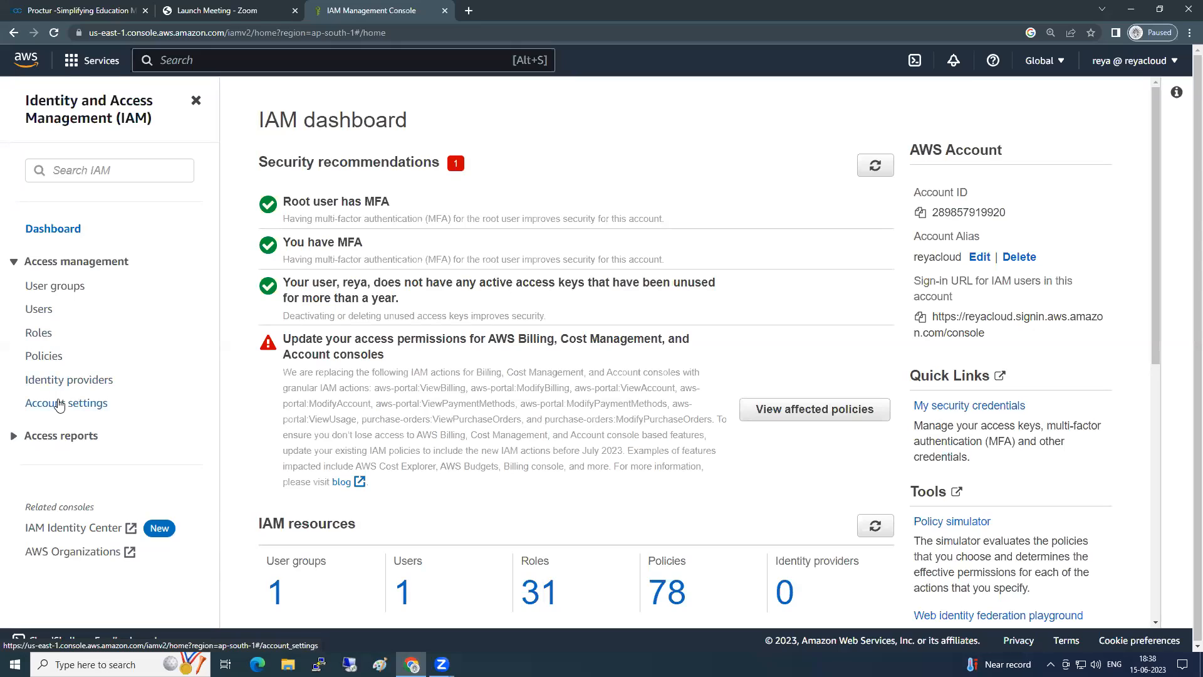
click(32, 437)
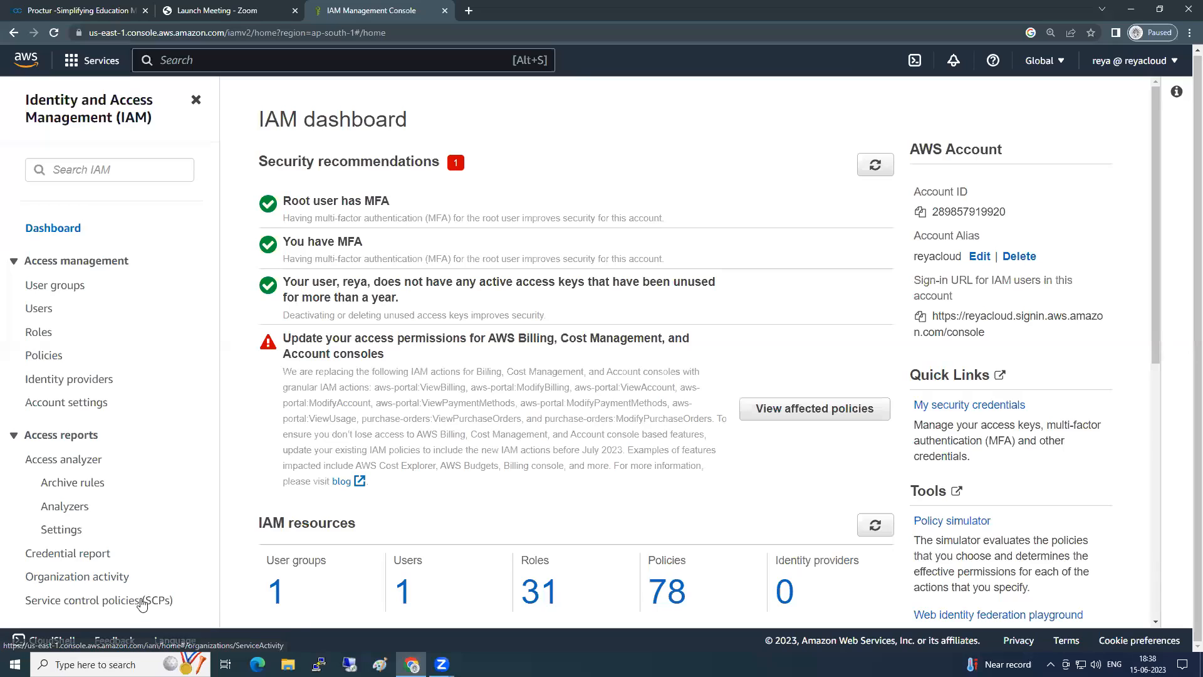
click(50, 434)
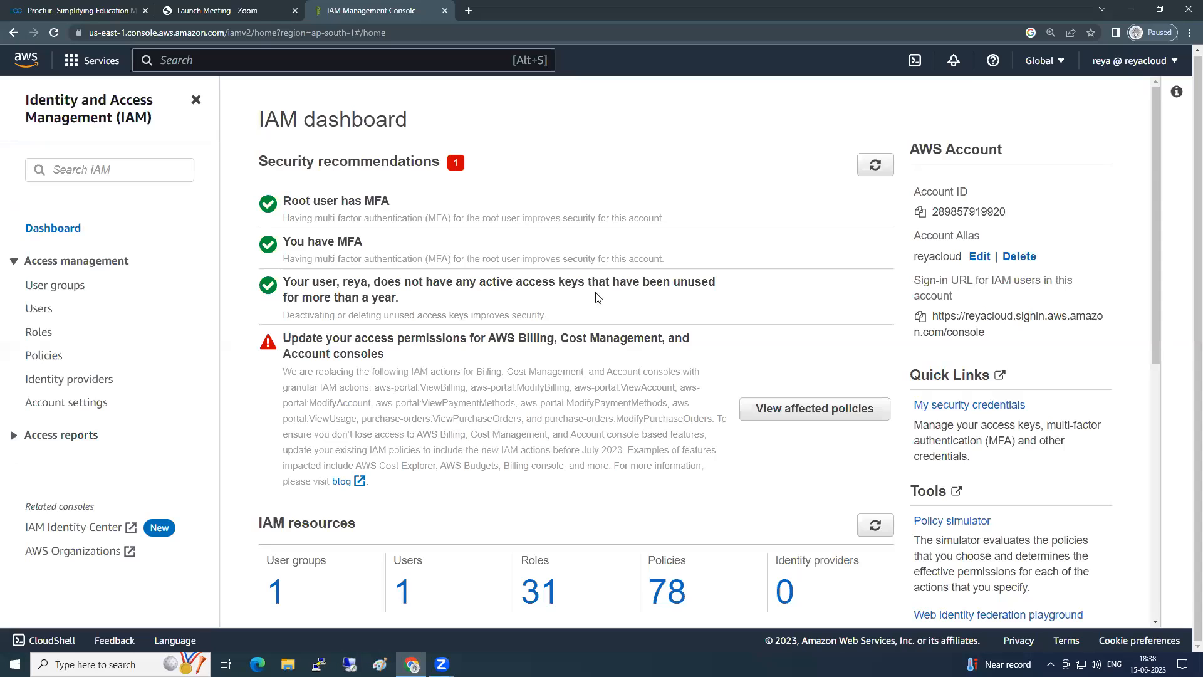
drag(260, 164, 443, 166)
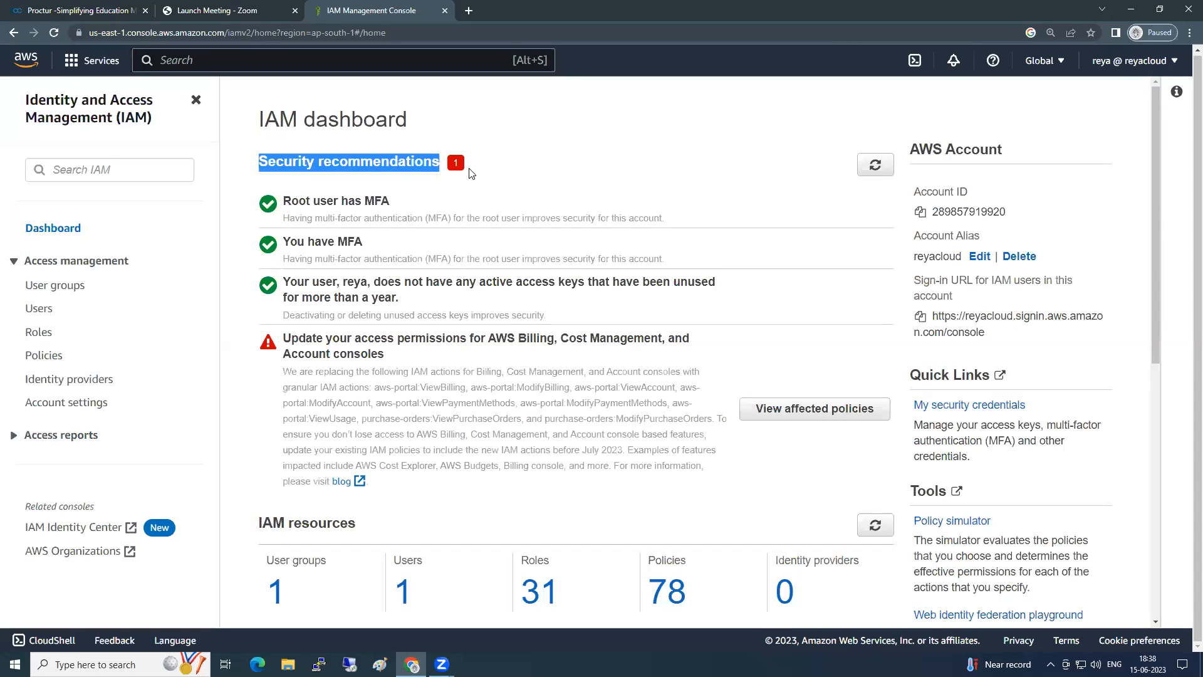
click(541, 164)
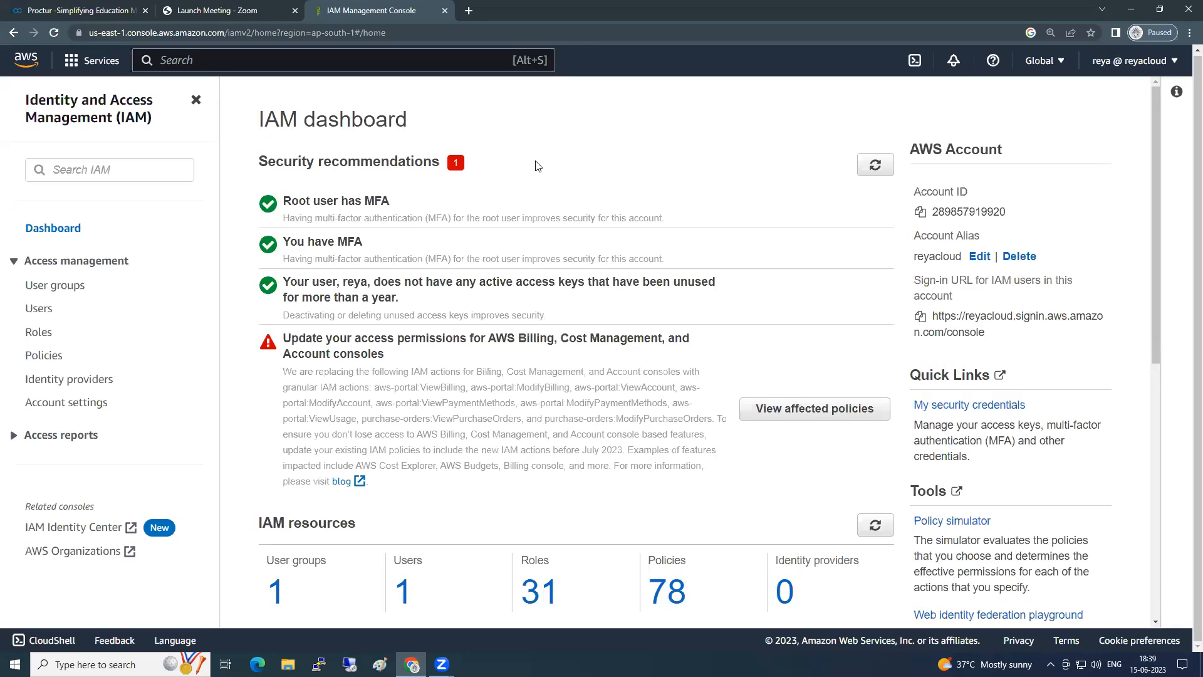
drag(259, 162, 423, 163)
click(408, 199)
drag(310, 337, 509, 350)
click(509, 350)
drag(285, 335, 562, 361)
click(309, 337)
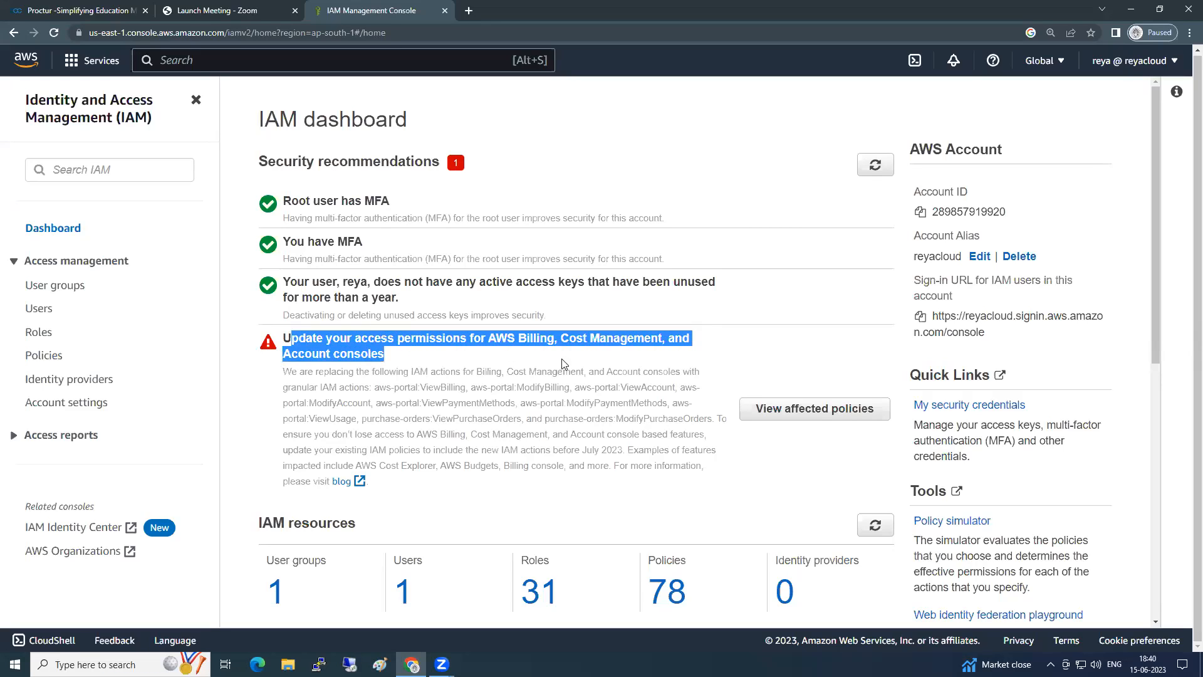
click(545, 364)
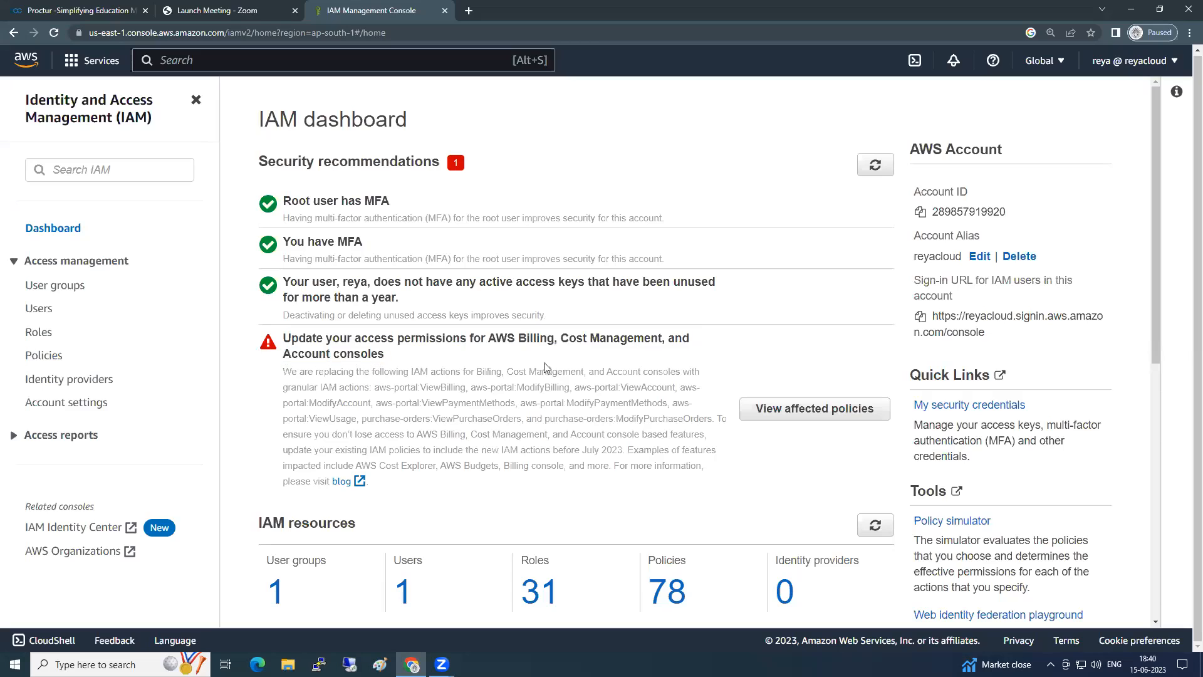
drag(285, 200, 392, 204)
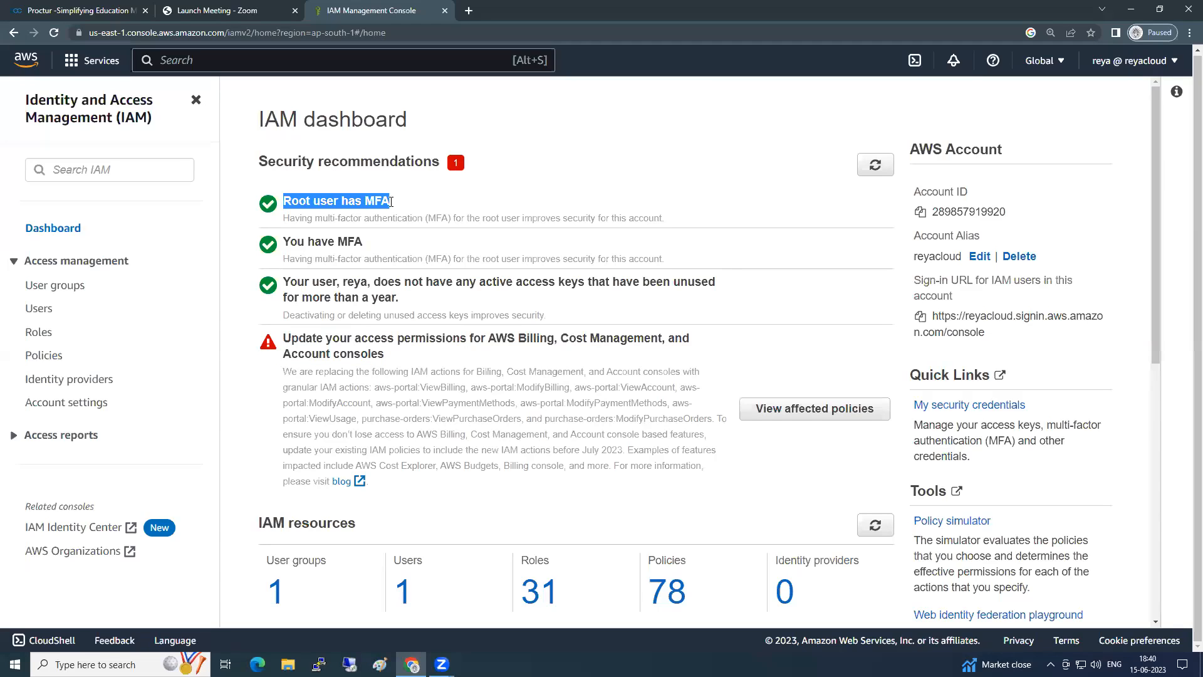
drag(283, 242, 371, 248)
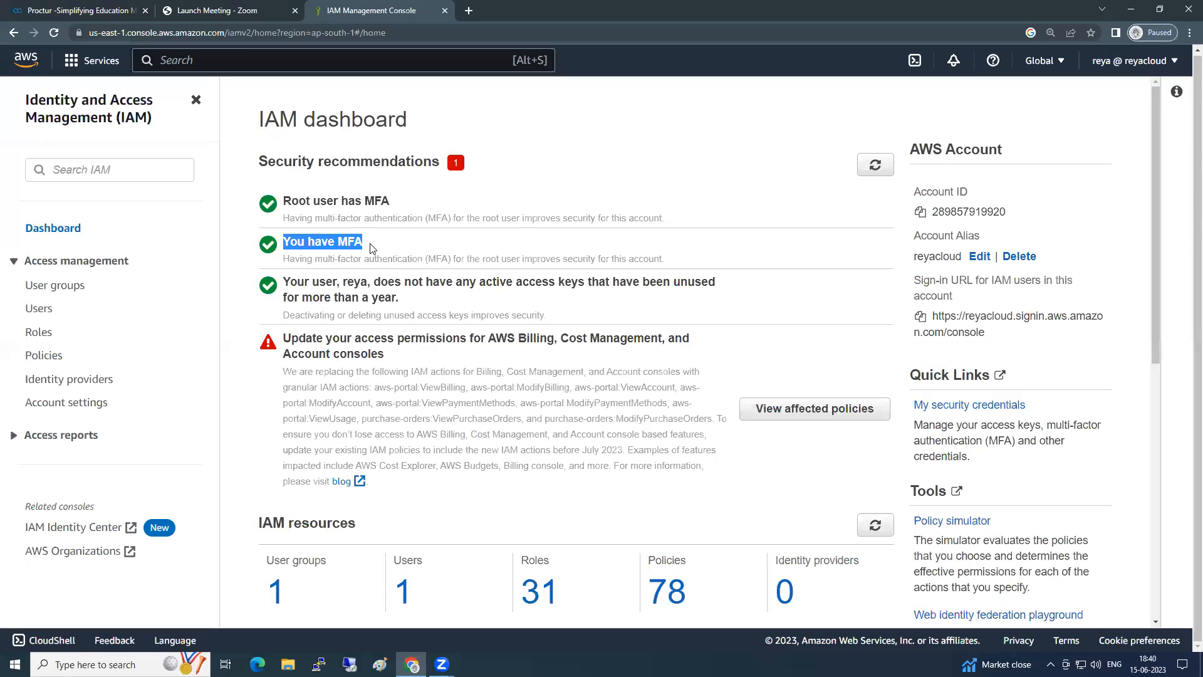
click(373, 299)
drag(321, 282, 638, 289)
click(570, 300)
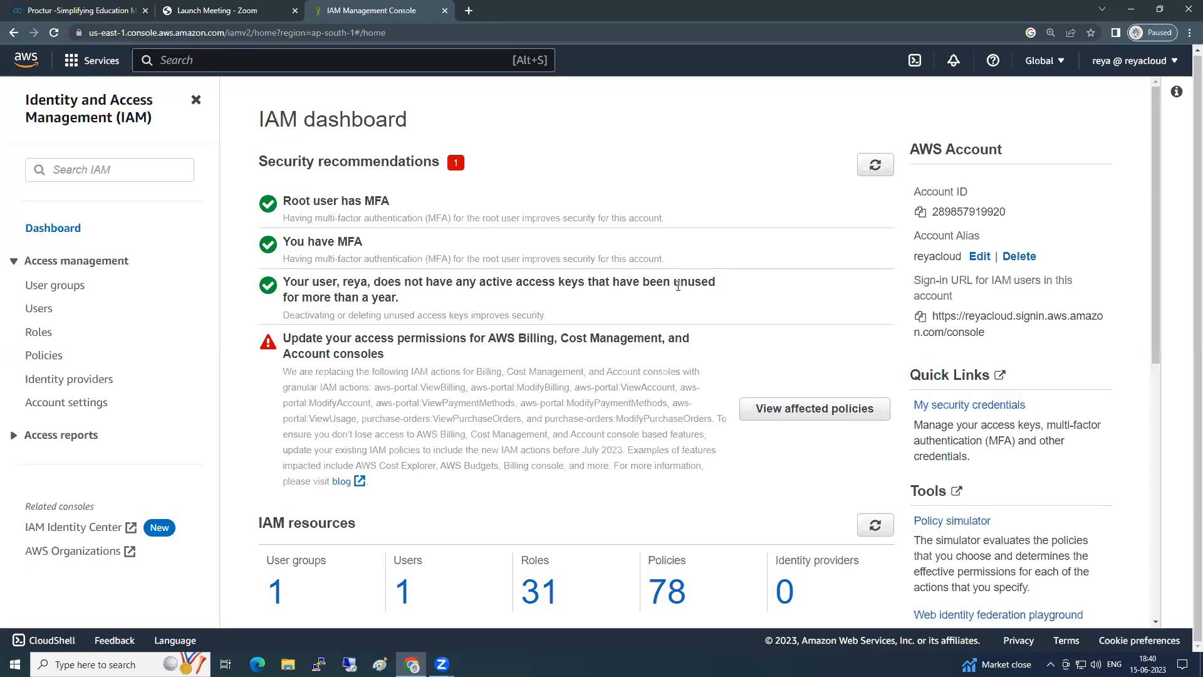
drag(675, 283, 690, 309)
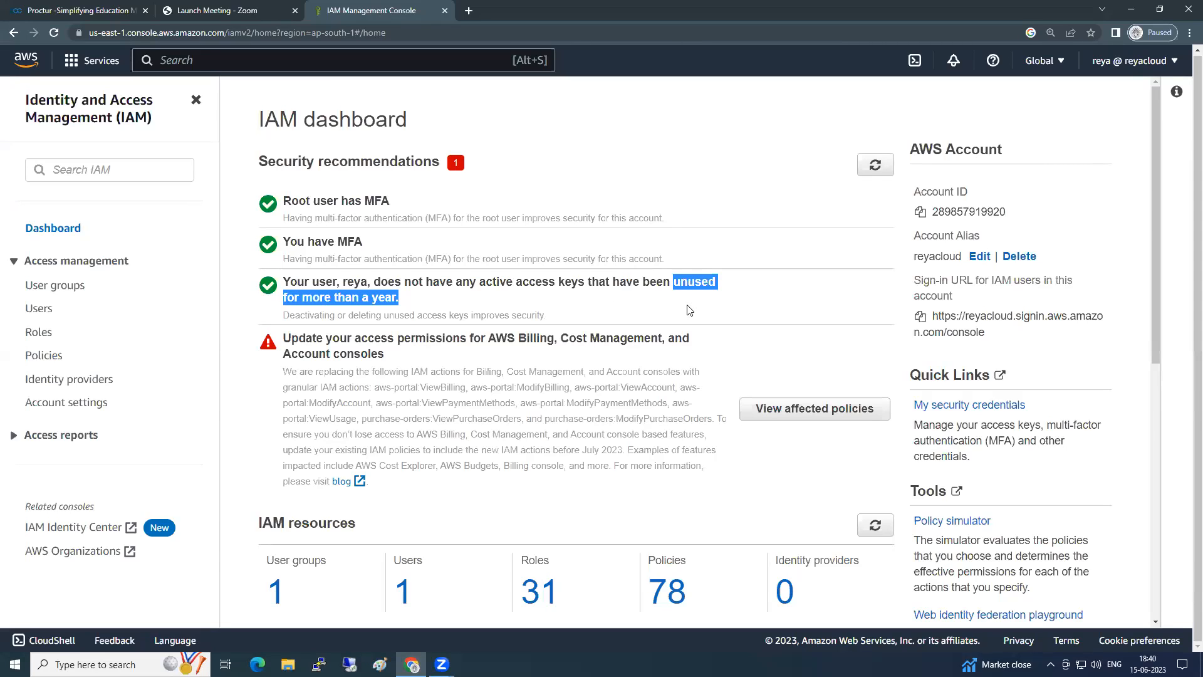
click(689, 310)
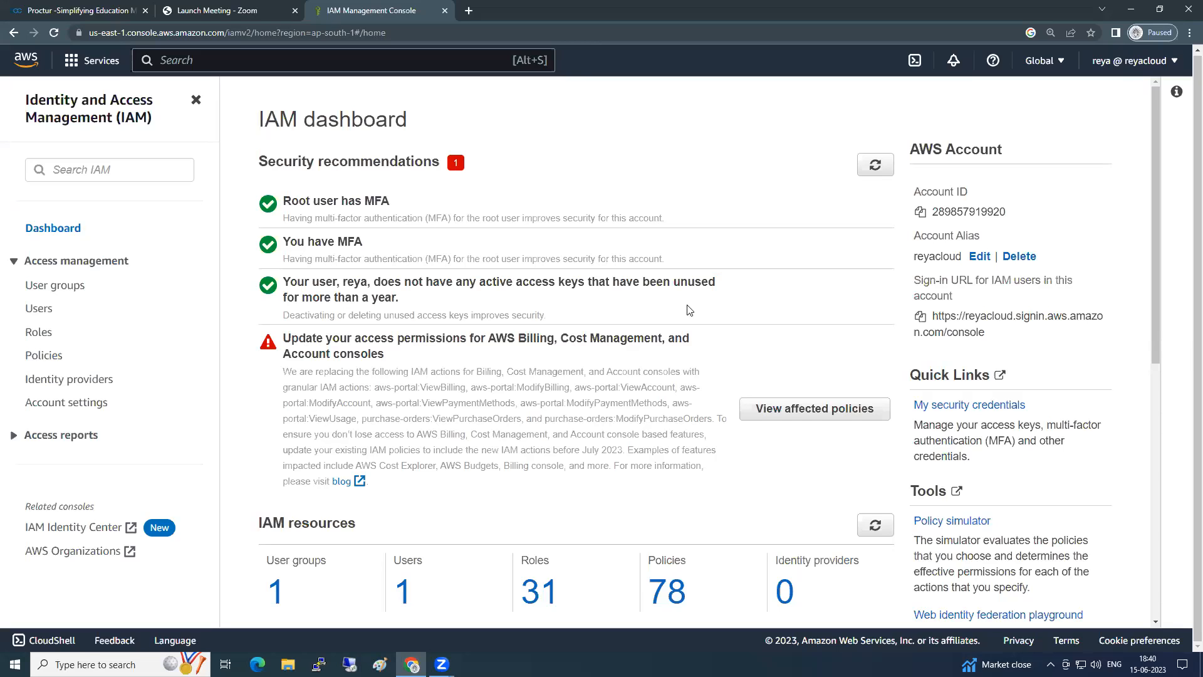
scroll(608, 299, down, 2)
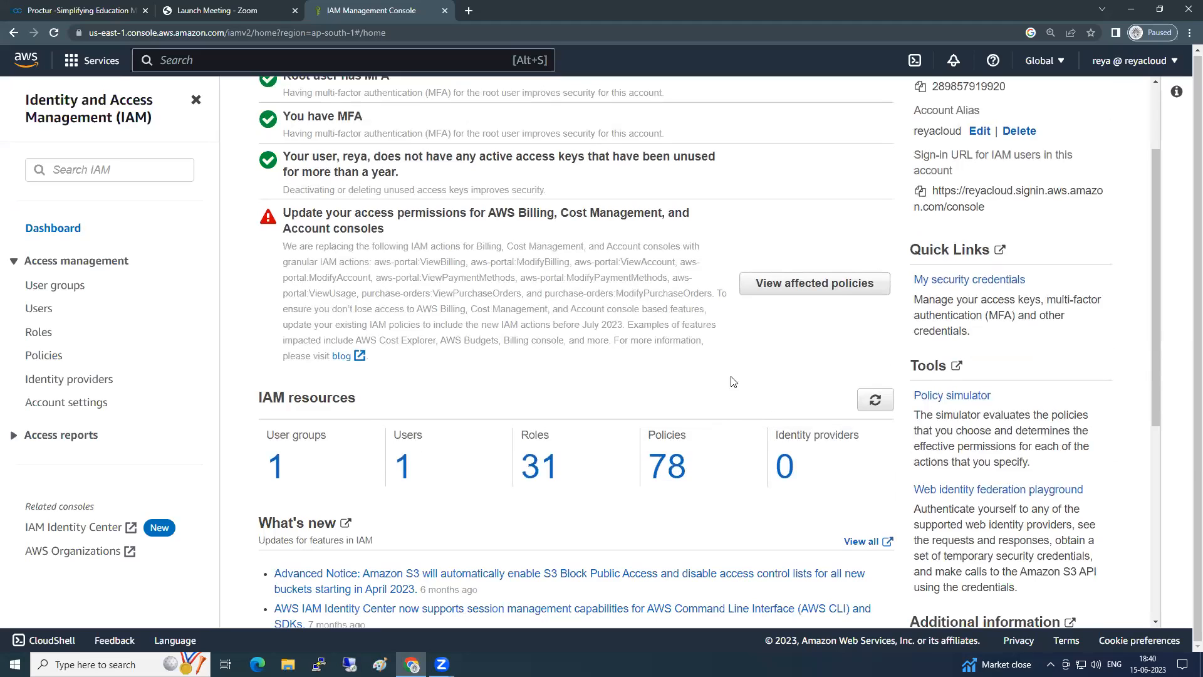
scroll(714, 376, up, 2)
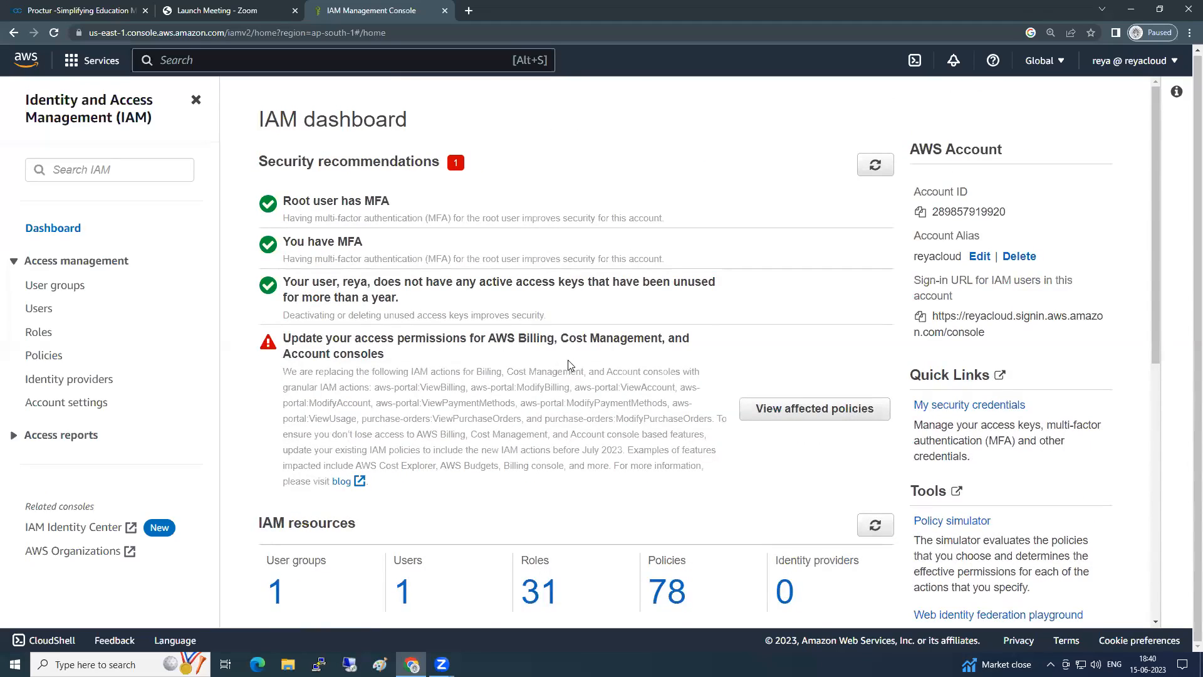
Delete the account alias and confirm, leaving the account ID in the IAM sign-in URL.
double_click(936, 211)
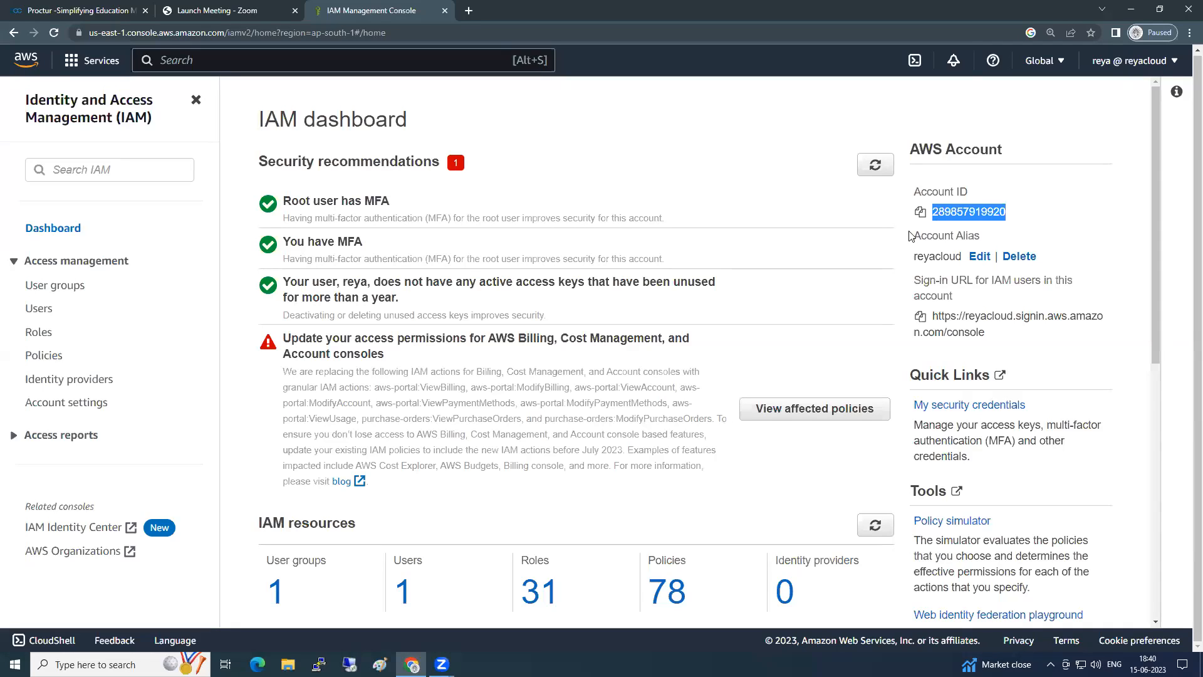
click(870, 216)
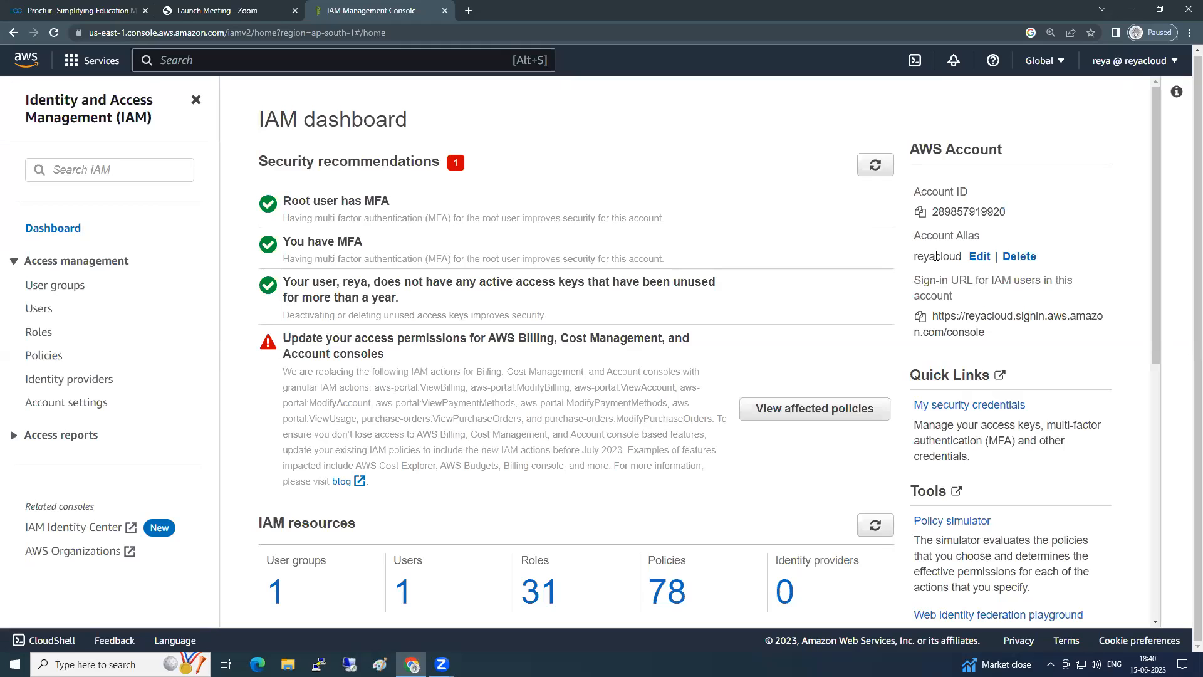
click(1020, 257)
click(818, 416)
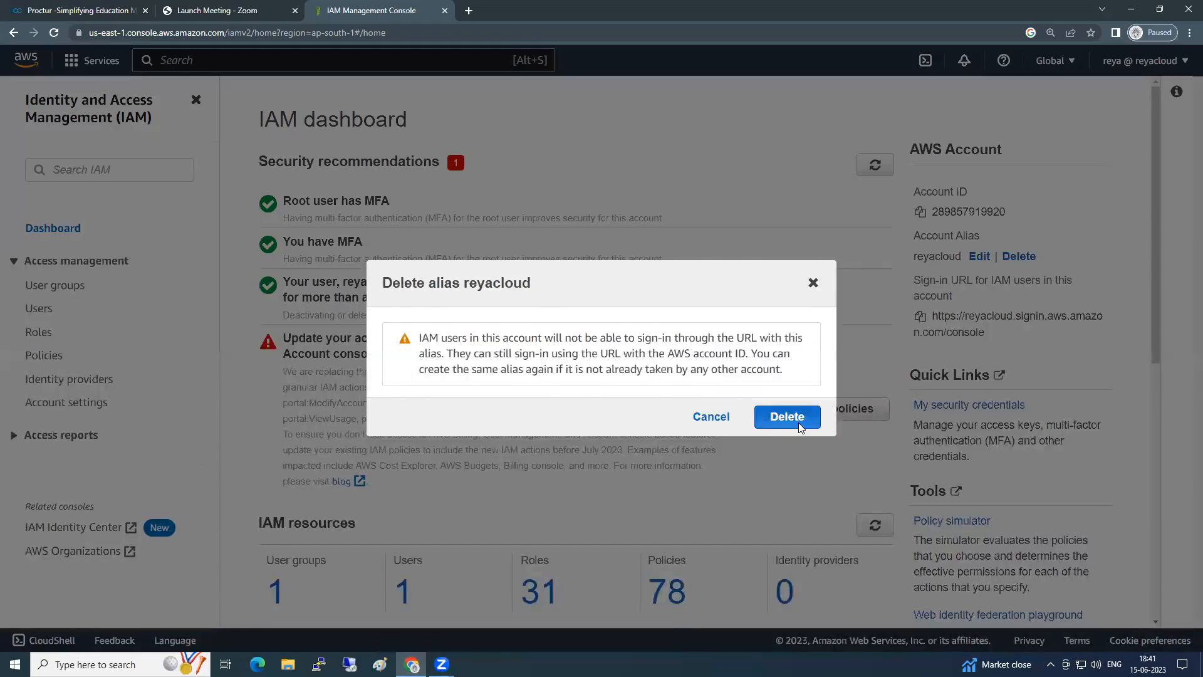
click(1131, 95)
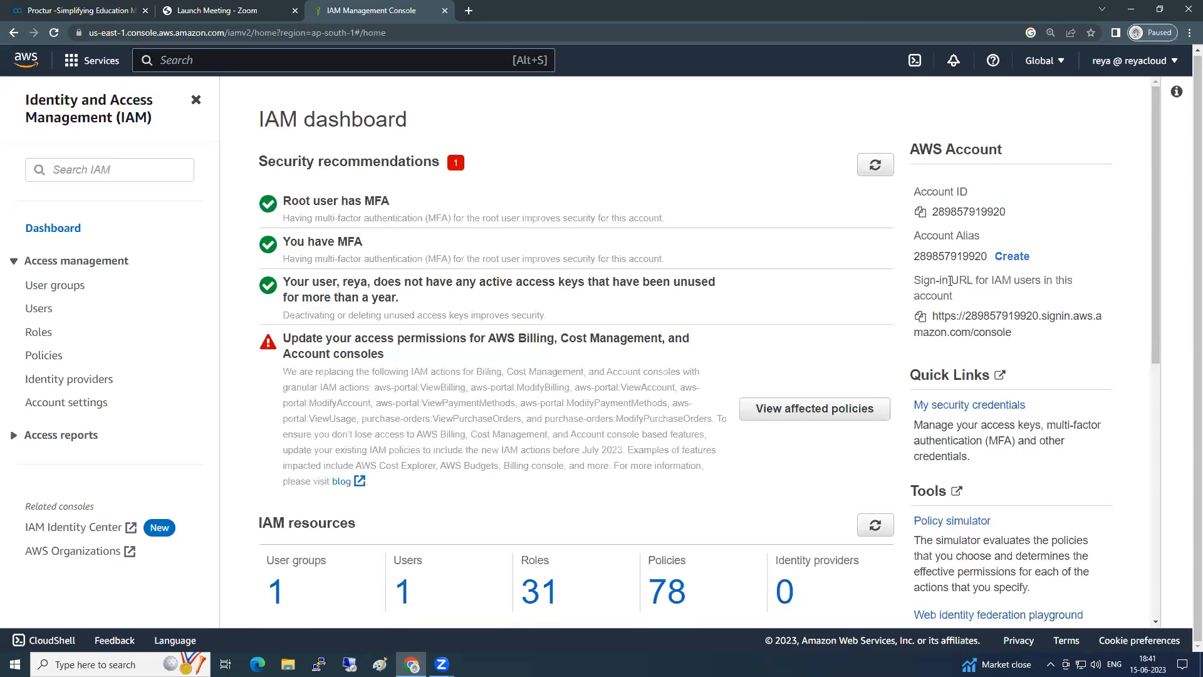
drag(1015, 333, 1039, 315)
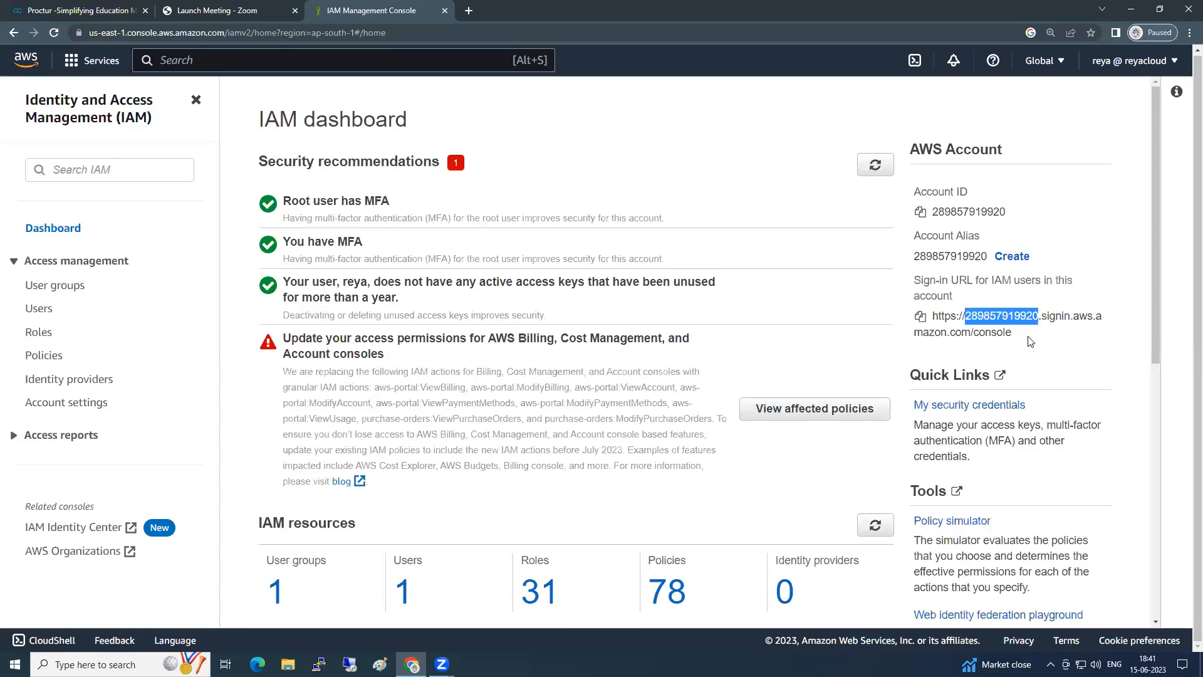
double_click(949, 257)
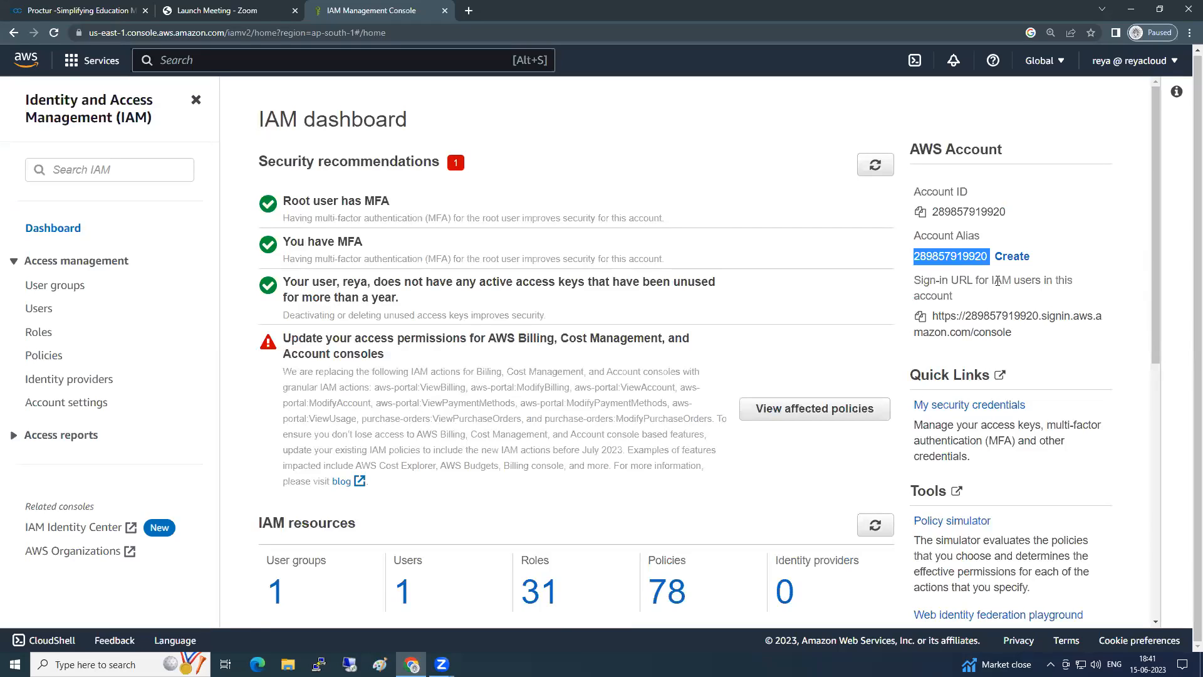
Create and save the account alias 'reyacloud'.
click(1021, 257)
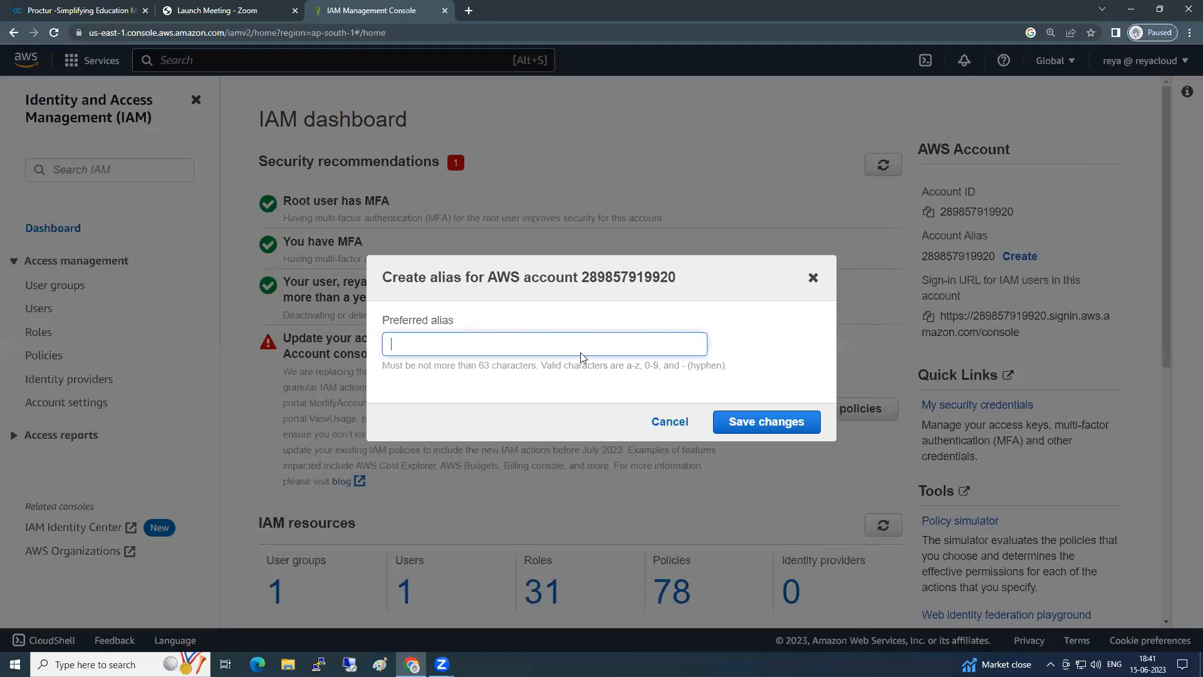
text(reyacloud)
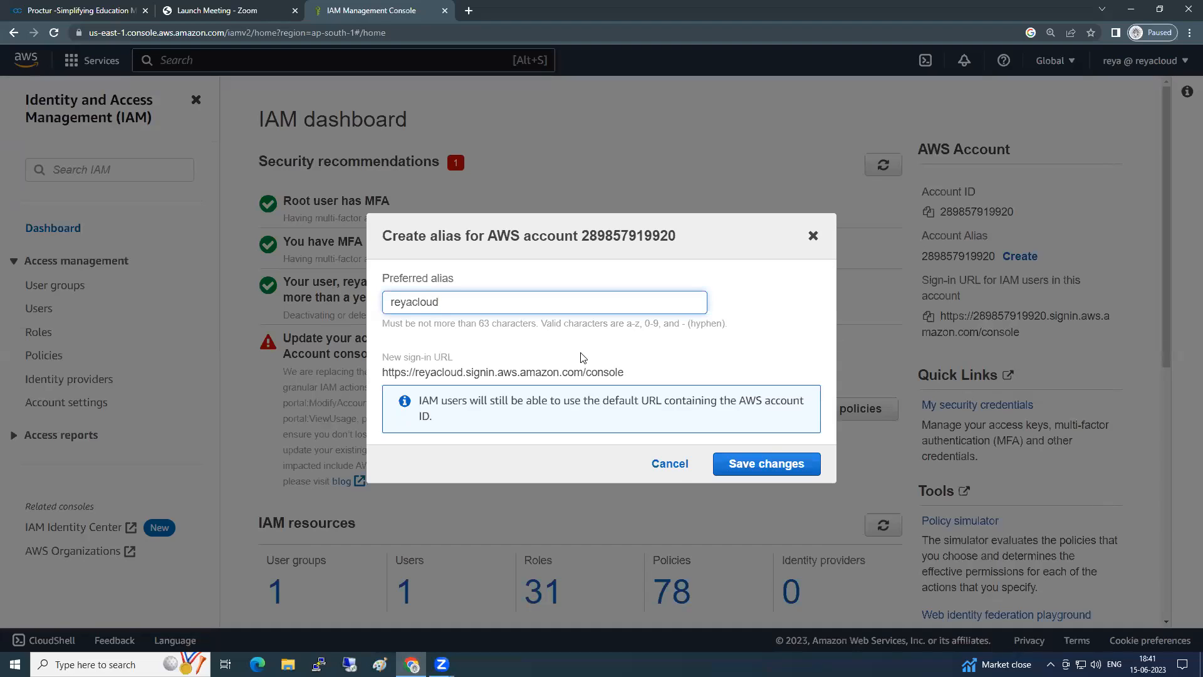
click(760, 463)
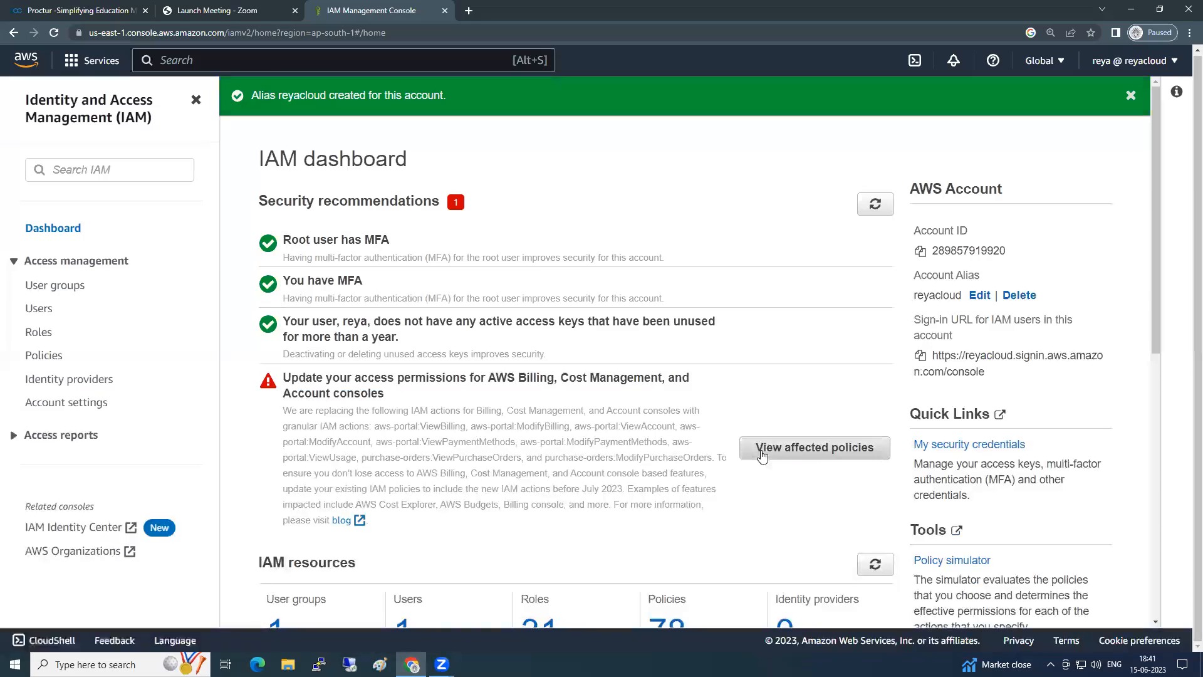
double_click(939, 295)
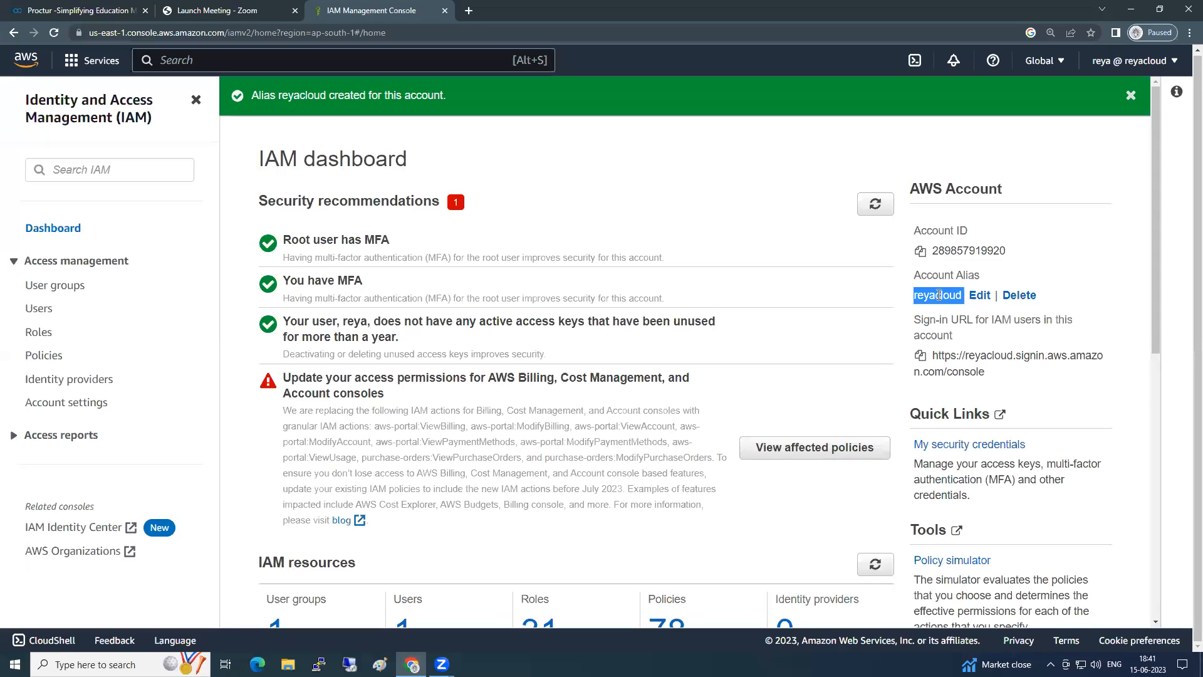
Cancel the alias edit unchanged, highlight the reyacloud sign-in URL, and switch to Paint.
click(980, 295)
drag(435, 311, 394, 312)
click(694, 447)
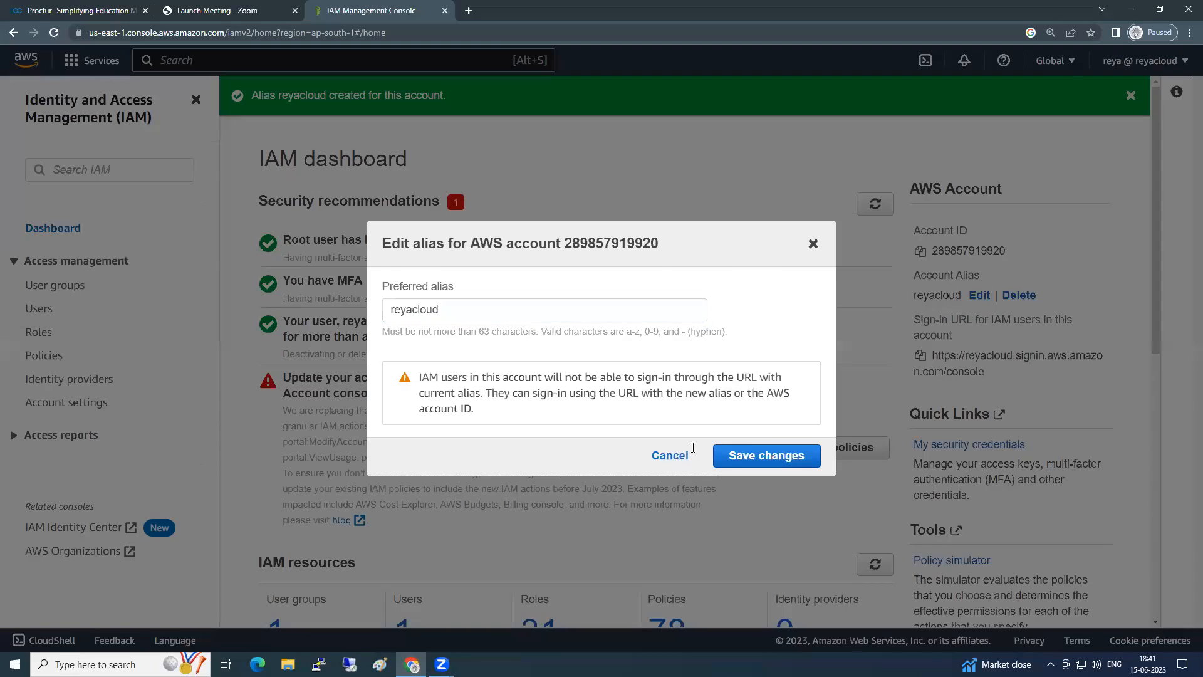
click(1031, 381)
drag(934, 355, 987, 376)
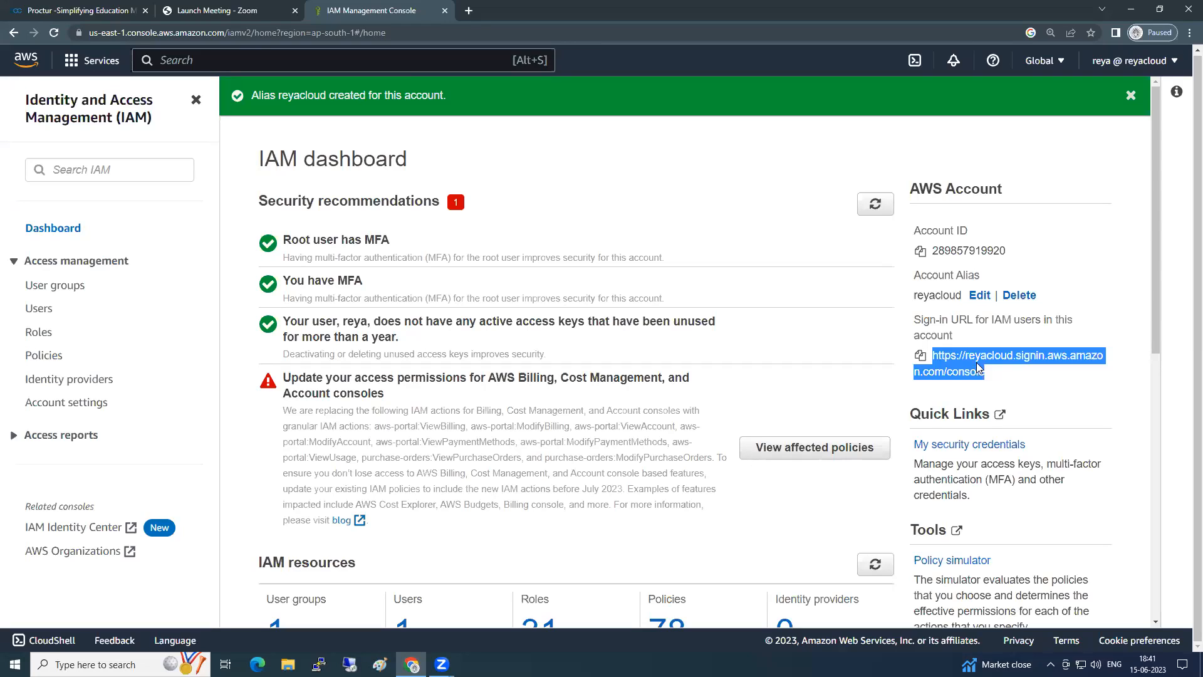
drag(988, 374, 920, 356)
key(ctrl+c)
click(380, 665)
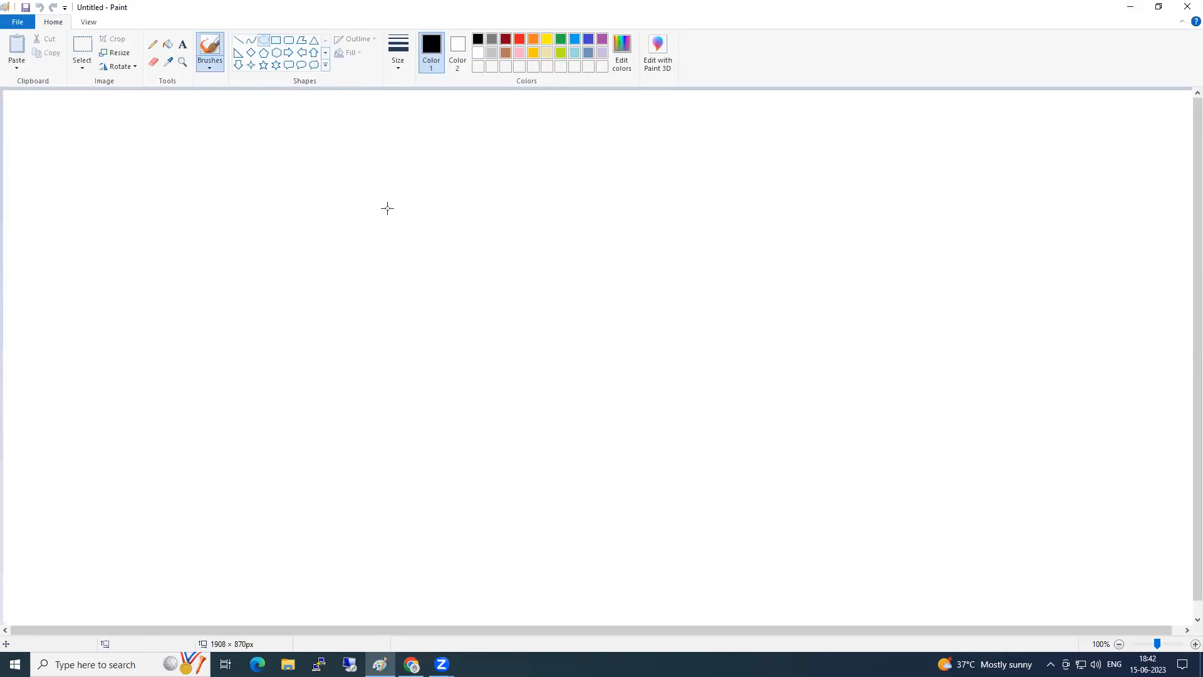
Draw a large ellipse and label it 'Root' above.
click(263, 39)
drag(449, 169, 807, 474)
click(268, 171)
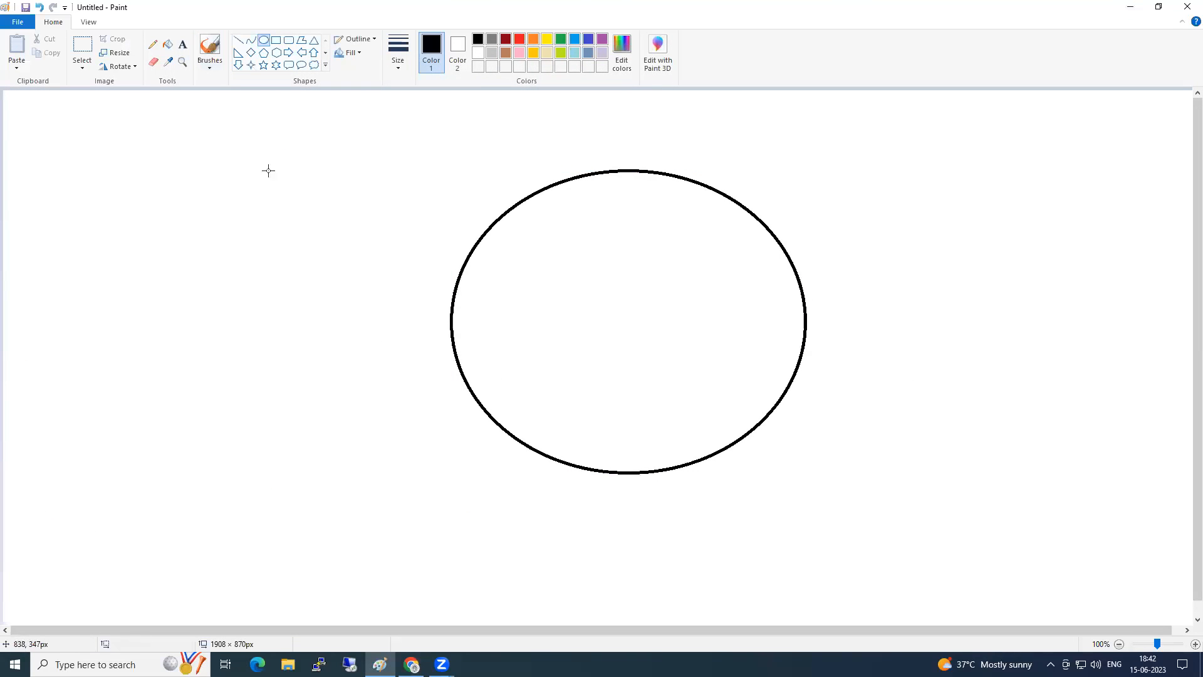
click(182, 44)
click(710, 153)
text(ARoot)
drag(711, 156, 719, 155)
key(BackSpace)
Add four stacked 'IAM User' labels inside the ellipse.
click(538, 256)
text(AM User1)
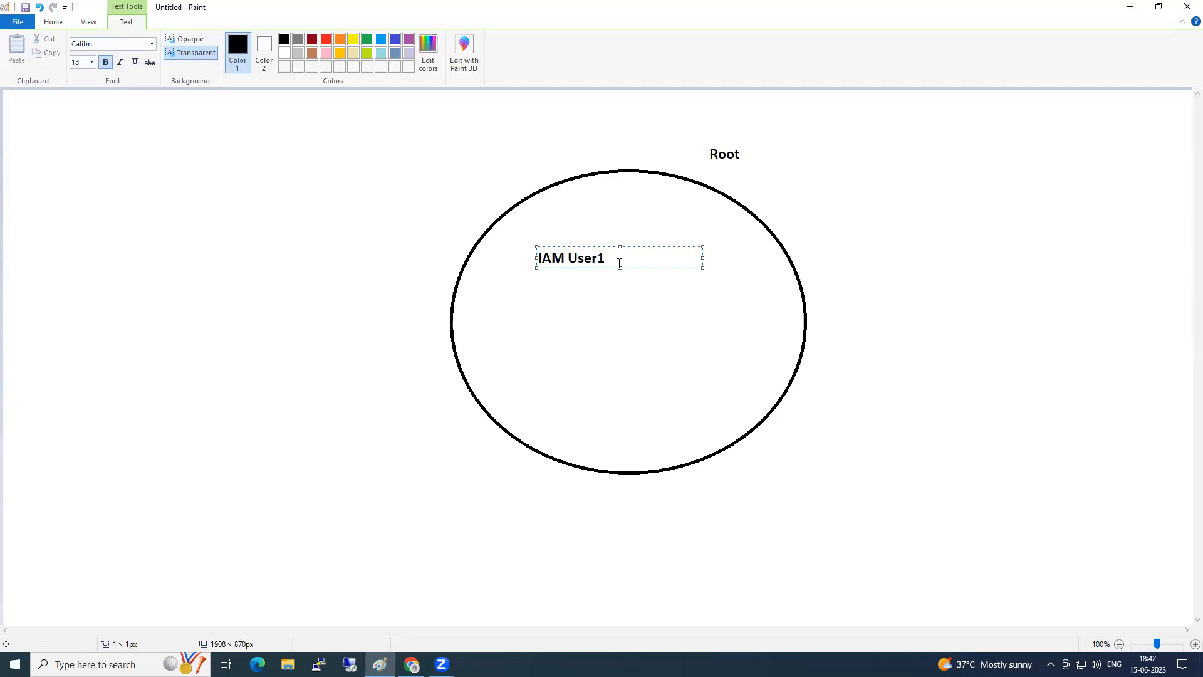
mouse_move(619, 263)
mouse_down()
mouse_move(525, 265)
mouse_move(610, 268)
mouse_up()
click(607, 262)
key(BackSpace)
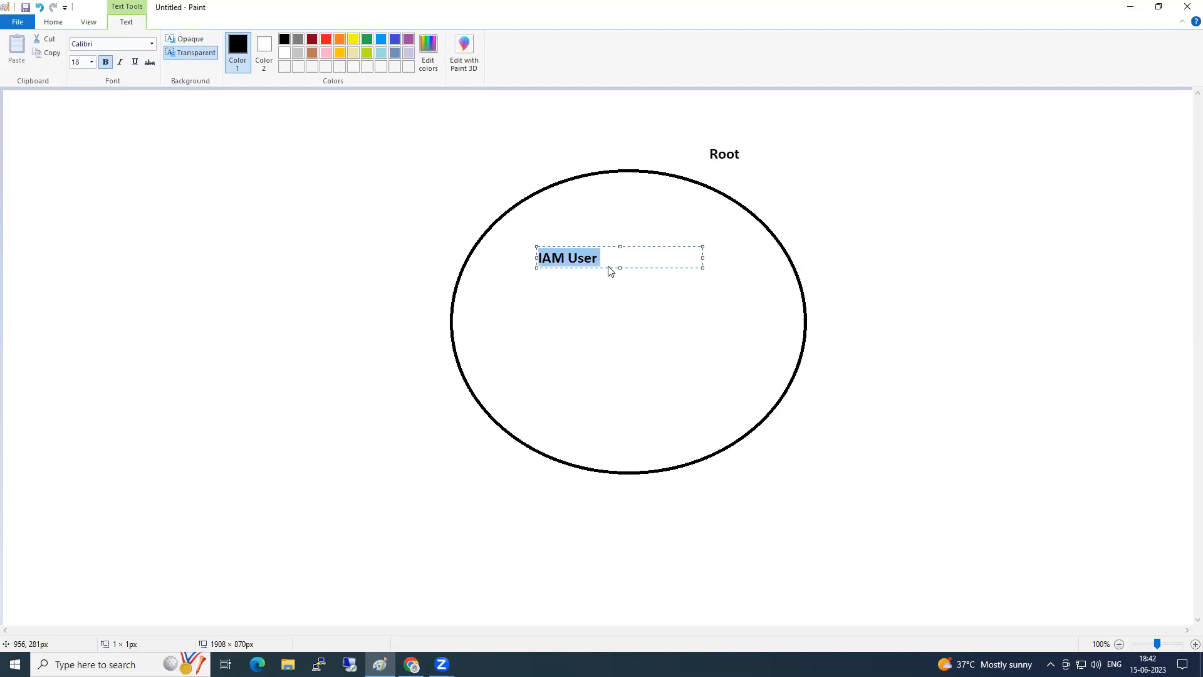
click(541, 301)
click(541, 301)
key(ctrl+v)
click(539, 355)
click(540, 355)
key(ctrl+v)
click(540, 413)
key(ctrl+v)
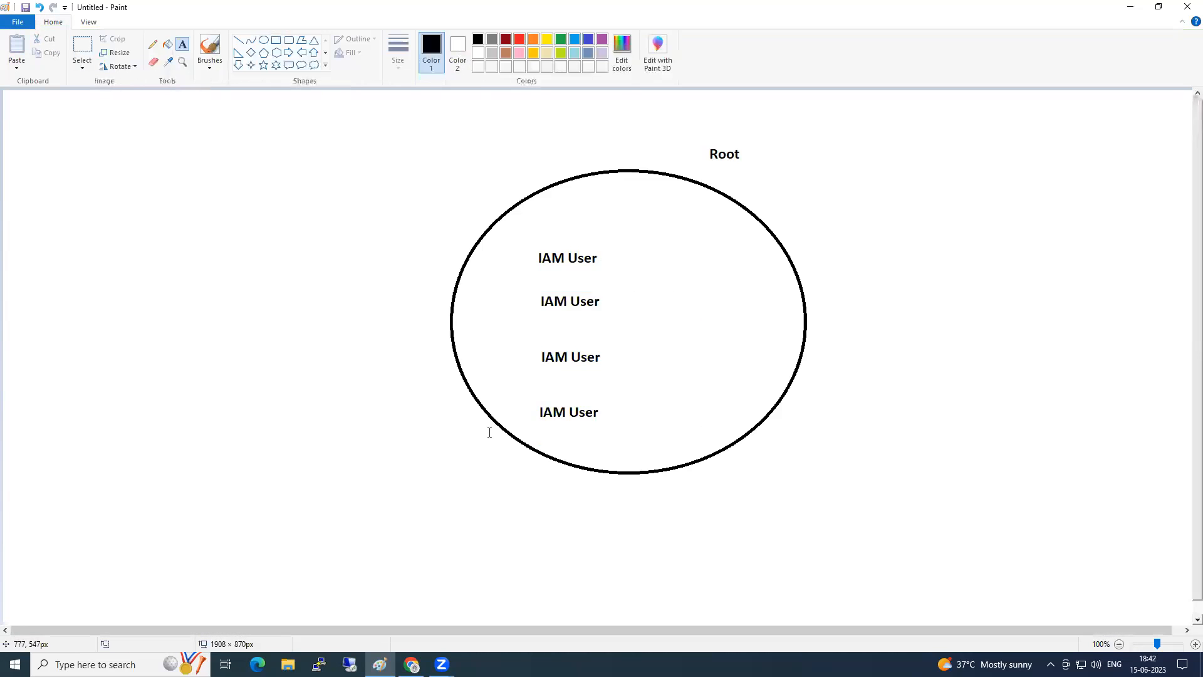
Draw a thicker pencil brace to the right of the IAM User labels.
click(152, 43)
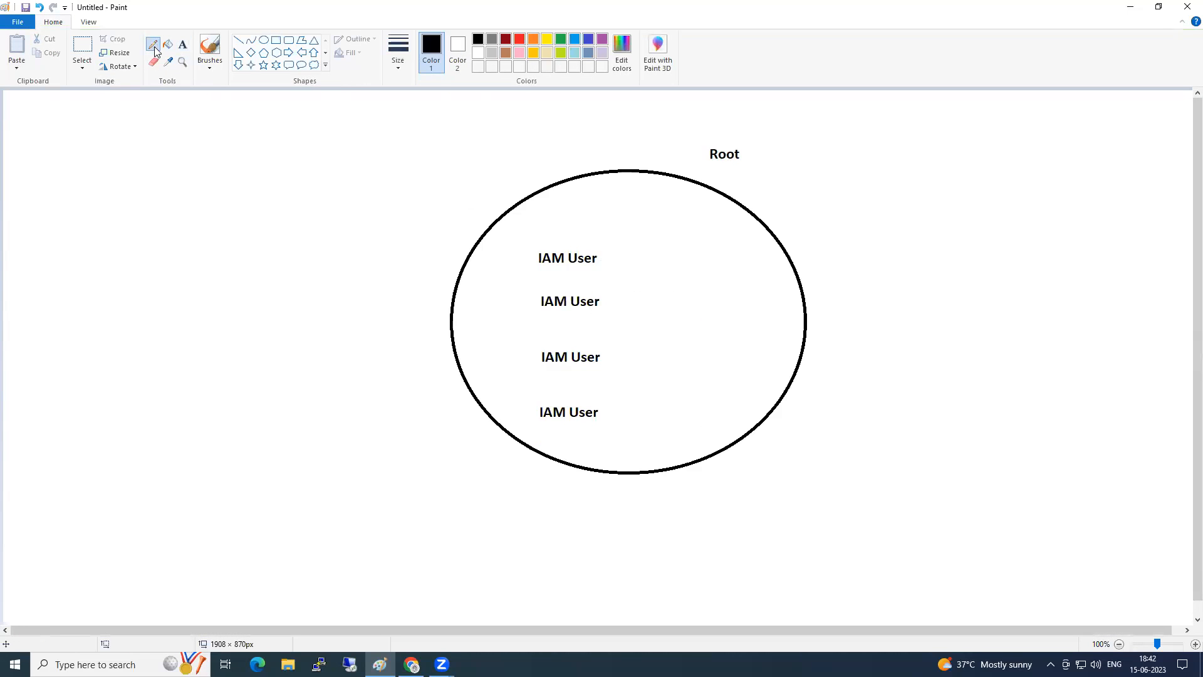
click(398, 50)
click(411, 152)
mouse_move(633, 257)
mouse_down()
mouse_move(656, 338)
mouse_move(638, 420)
mouse_move(622, 430)
mouse_up()
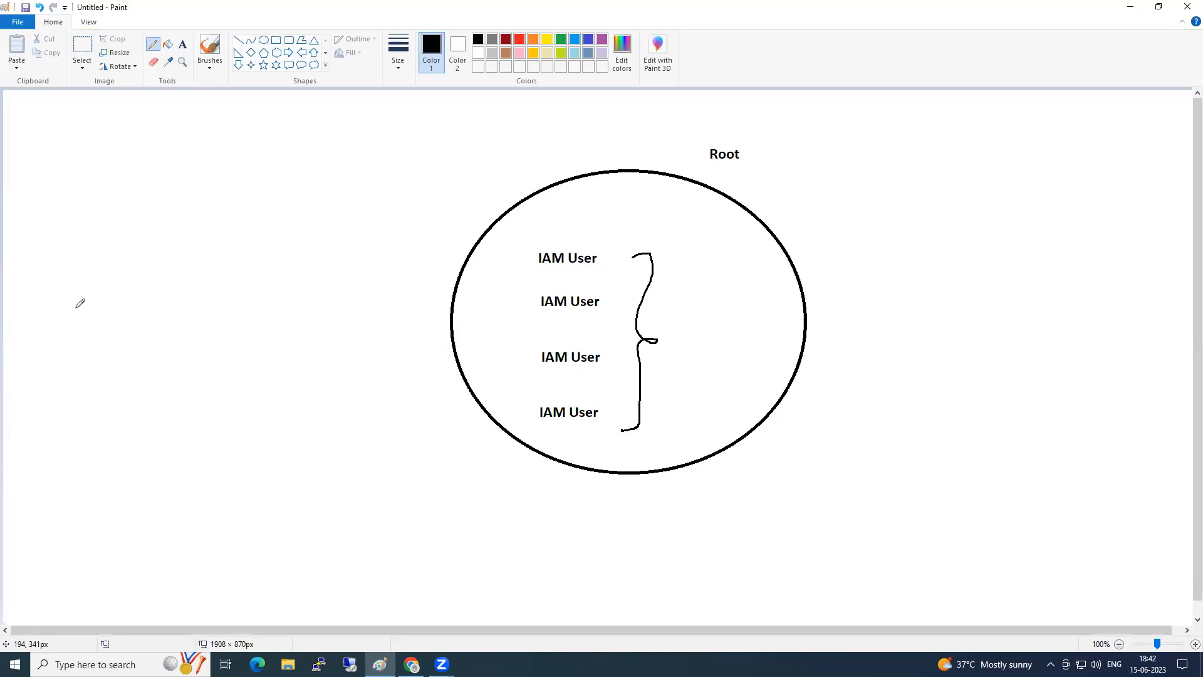
Undo the brace and label the circle with four user names instead.
click(183, 44)
key(ctrl+z)
key(ctrl+z)
key(ctrl+z)
key(ctrl+z)
key(ctrl+z)
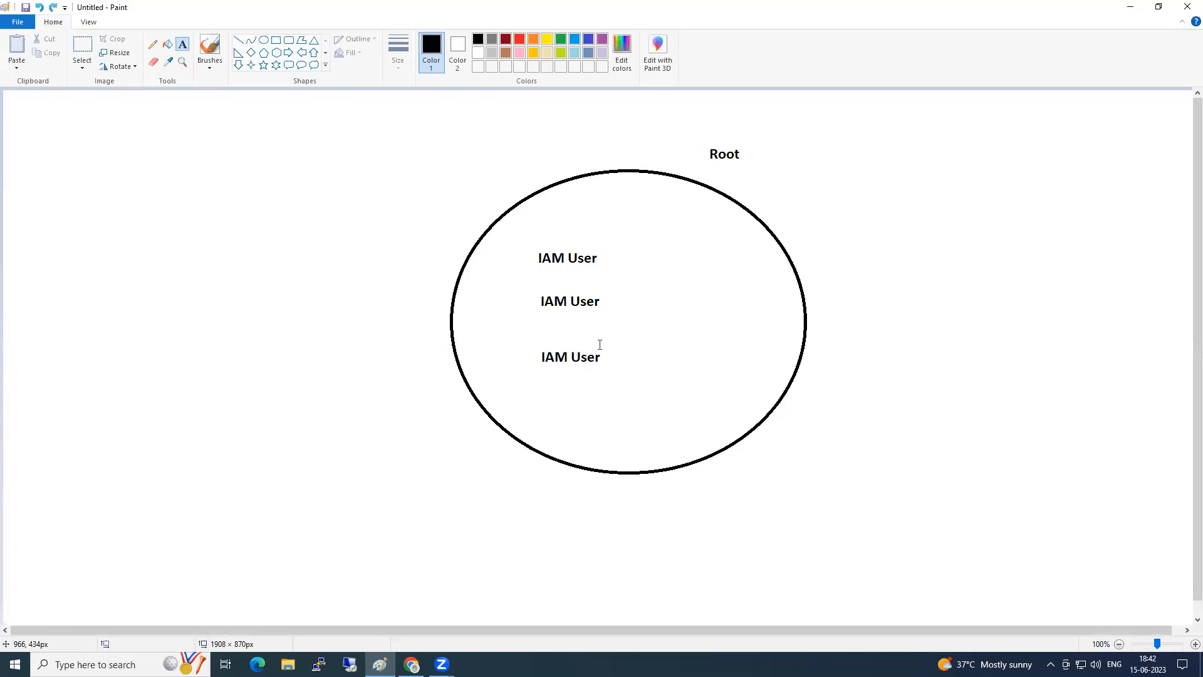
click(539, 241)
text(Akshay)
click(540, 288)
click(539, 282)
text(Damu)
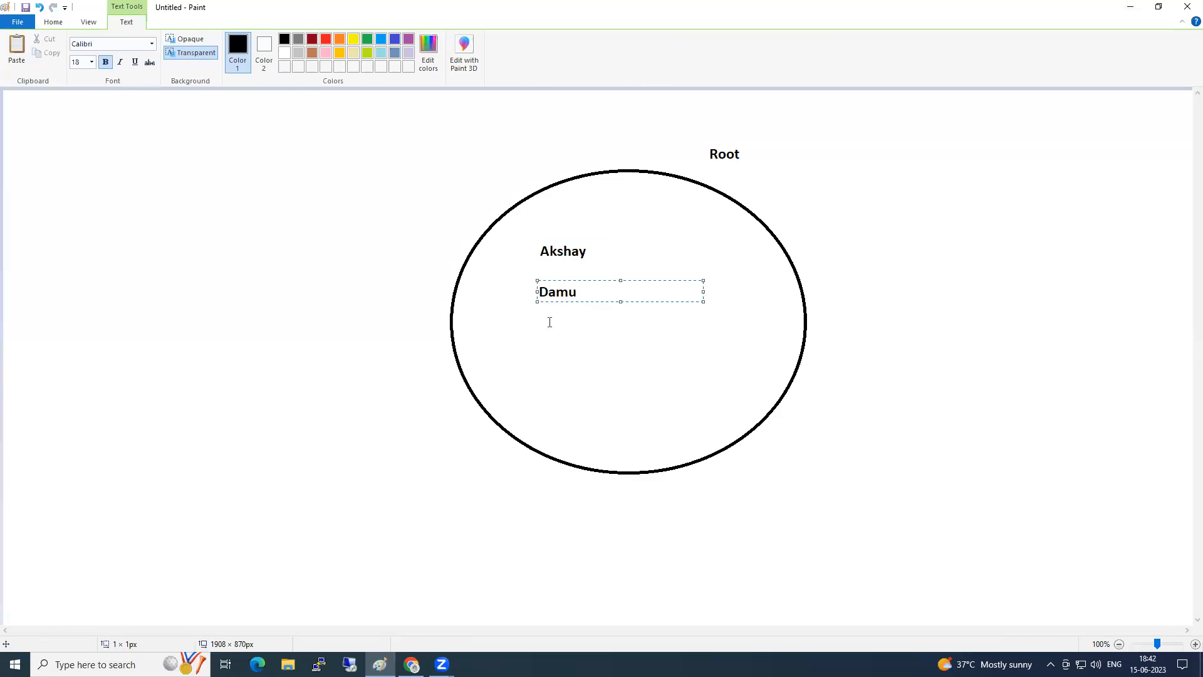
click(543, 335)
click(539, 327)
text(Shareef)
click(536, 377)
click(541, 369)
text(preethi)
click(551, 418)
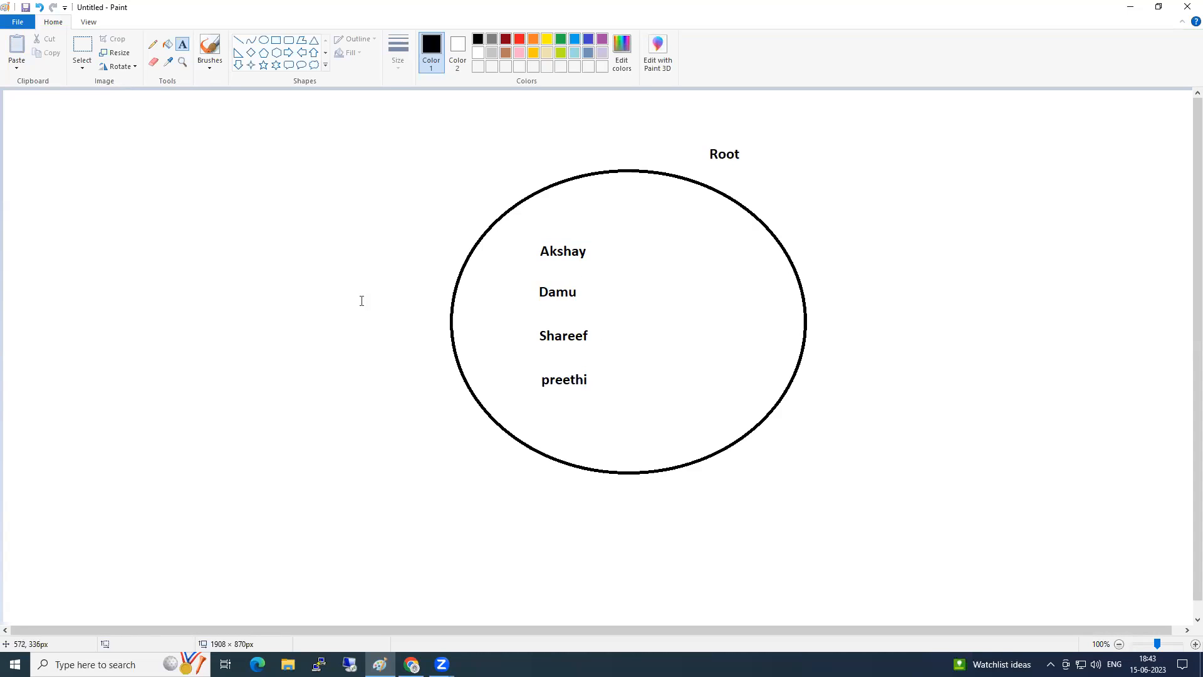
Add an 'IAM User signin link' label to the left of the circle.
click(55, 234)
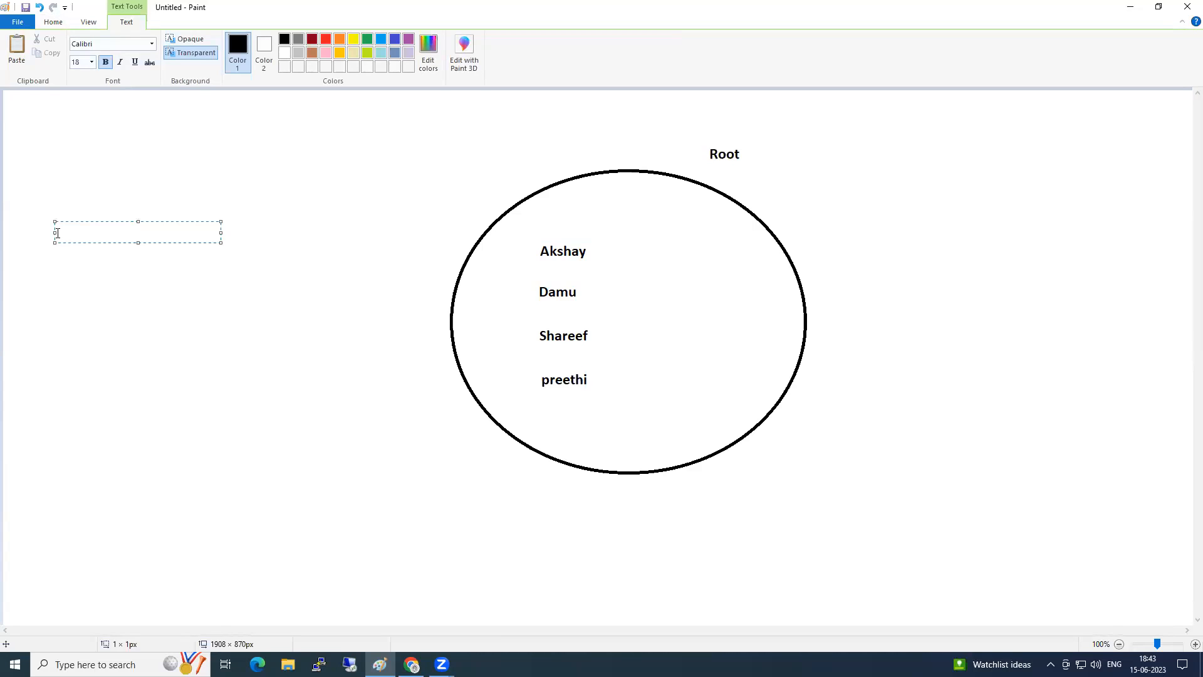
text(IAM User signin link)
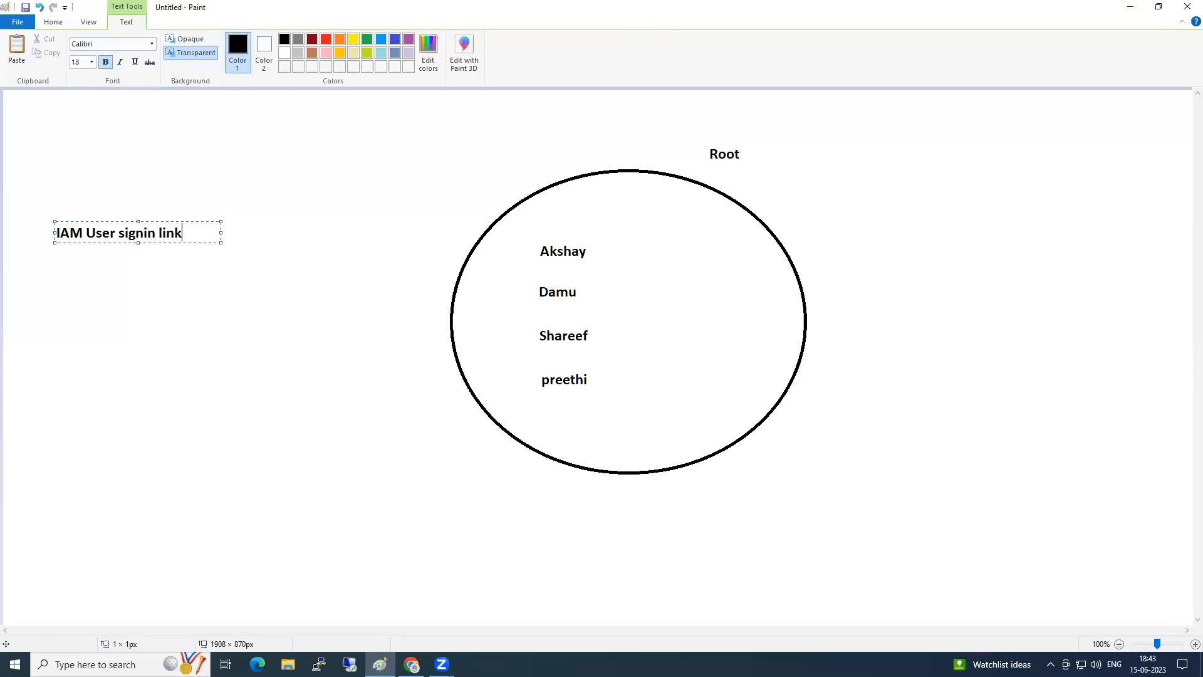
click(588, 435)
Copy the IAM sign-in URL from the dashboard and paste it on one line below the heading.
key(alt+Tab)
right_click(986, 354)
click(998, 364)
key(alt+Tab)
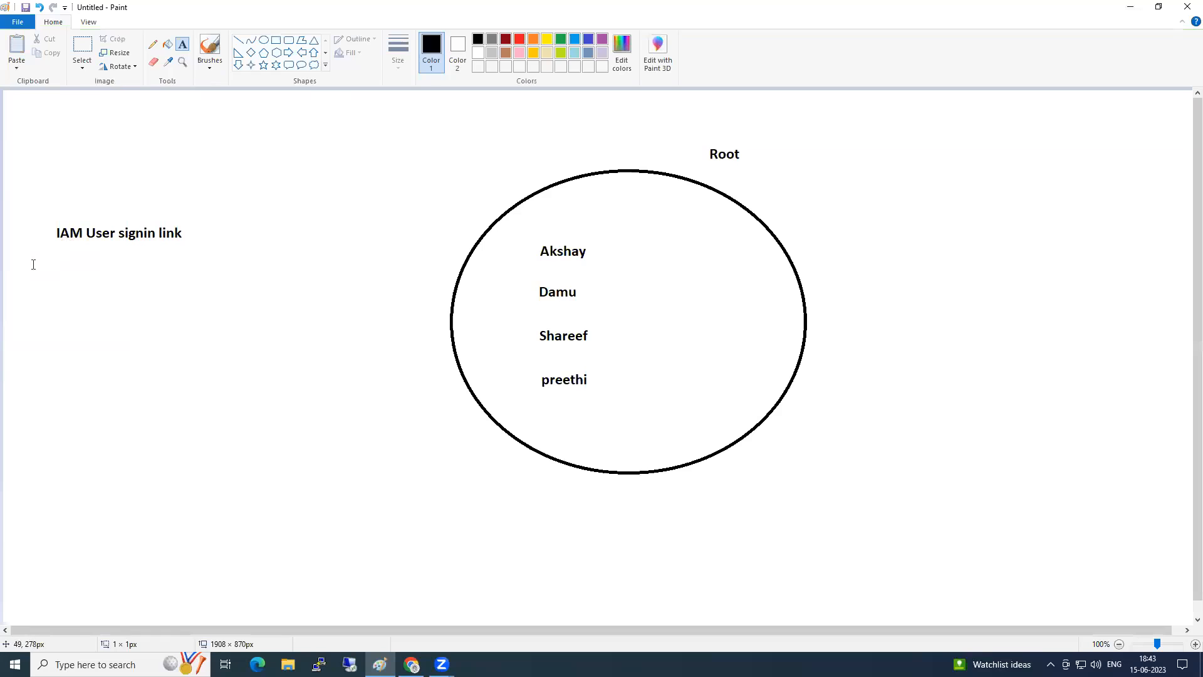
click(32, 254)
key(ctrl+v)
drag(199, 286, 411, 274)
click(343, 384)
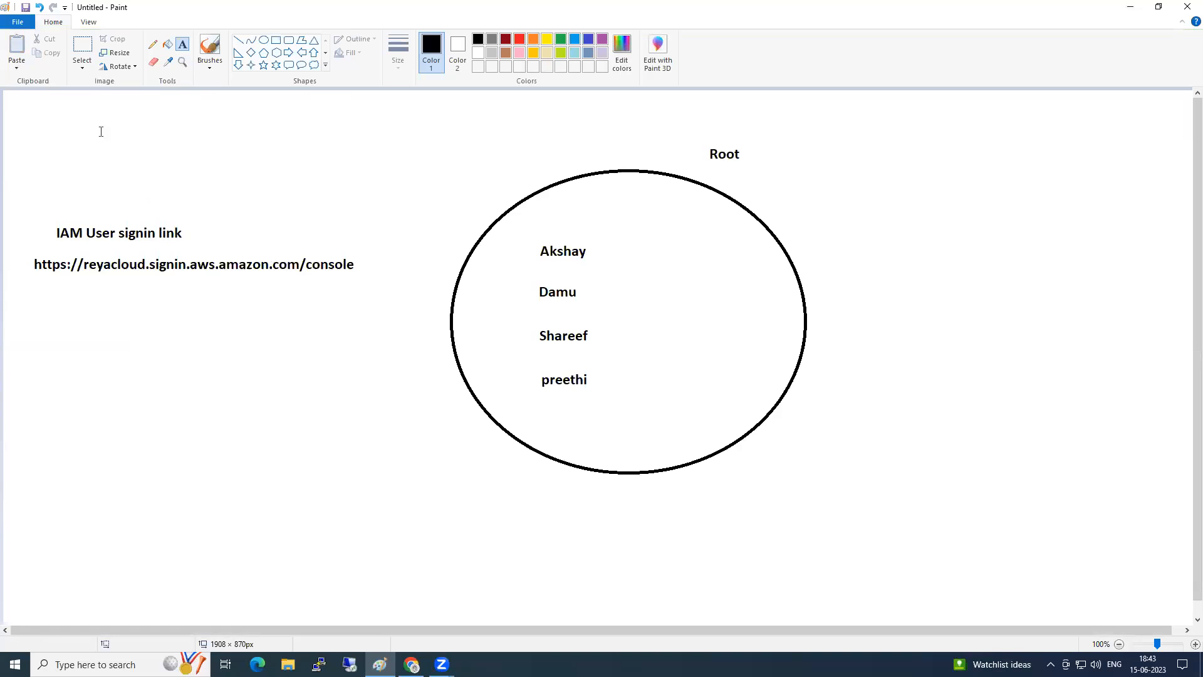
Draw a brace beside the names and a curved arrow from the URL to the circle, then underline reyacloud.
click(153, 44)
mouse_move(609, 247)
mouse_down()
mouse_move(629, 395)
mouse_move(613, 405)
mouse_up()
drag(360, 263, 399, 215)
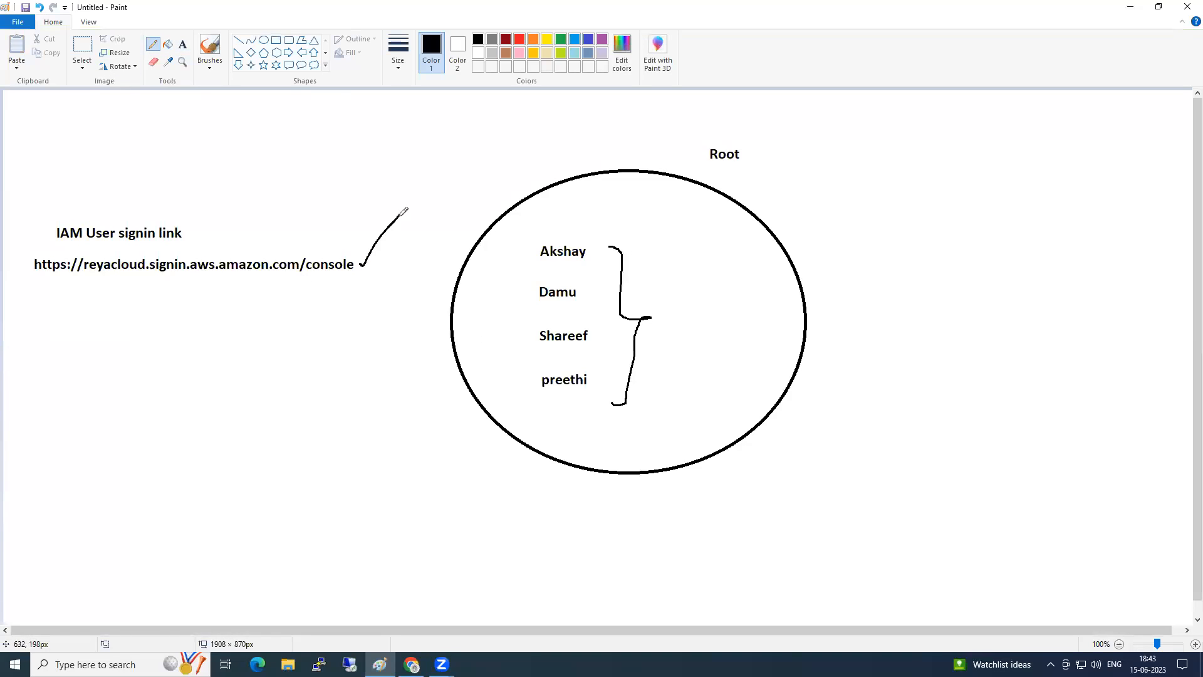
mouse_move(340, 277)
mouse_down()
mouse_move(373, 310)
mouse_move(443, 307)
mouse_up()
drag(442, 307, 431, 320)
drag(84, 278, 142, 277)
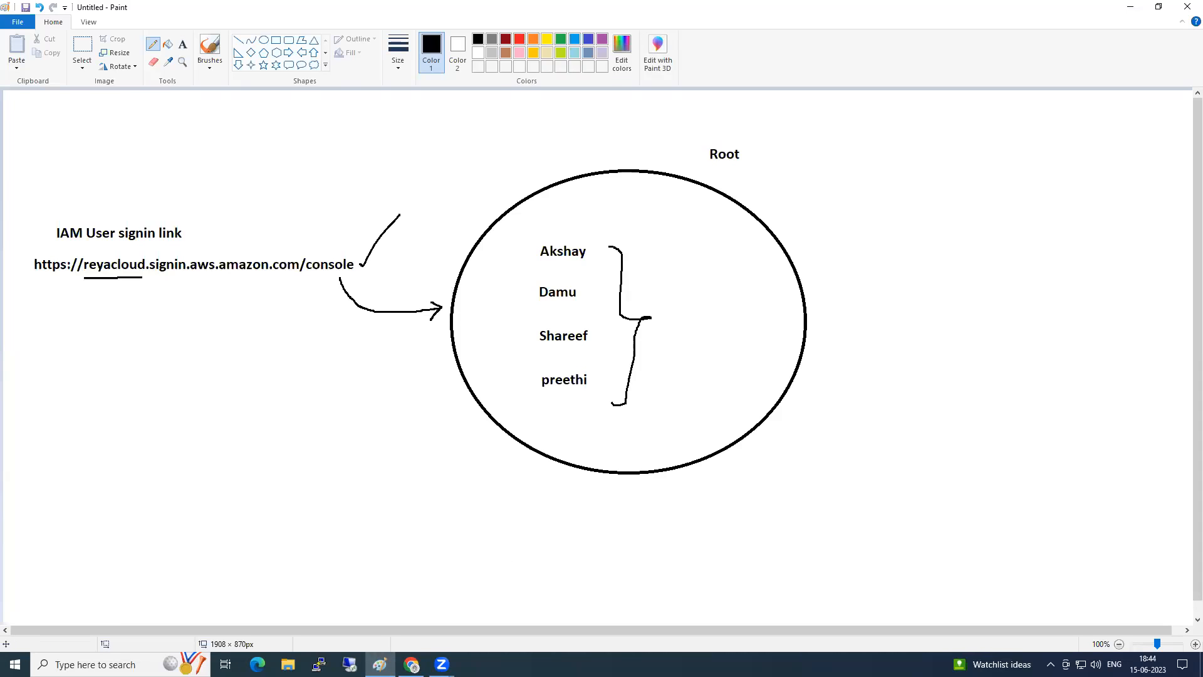
click(411, 665)
Close the alias-created banner and highlight the reyacloud sign-in URL and alias.
click(1142, 292)
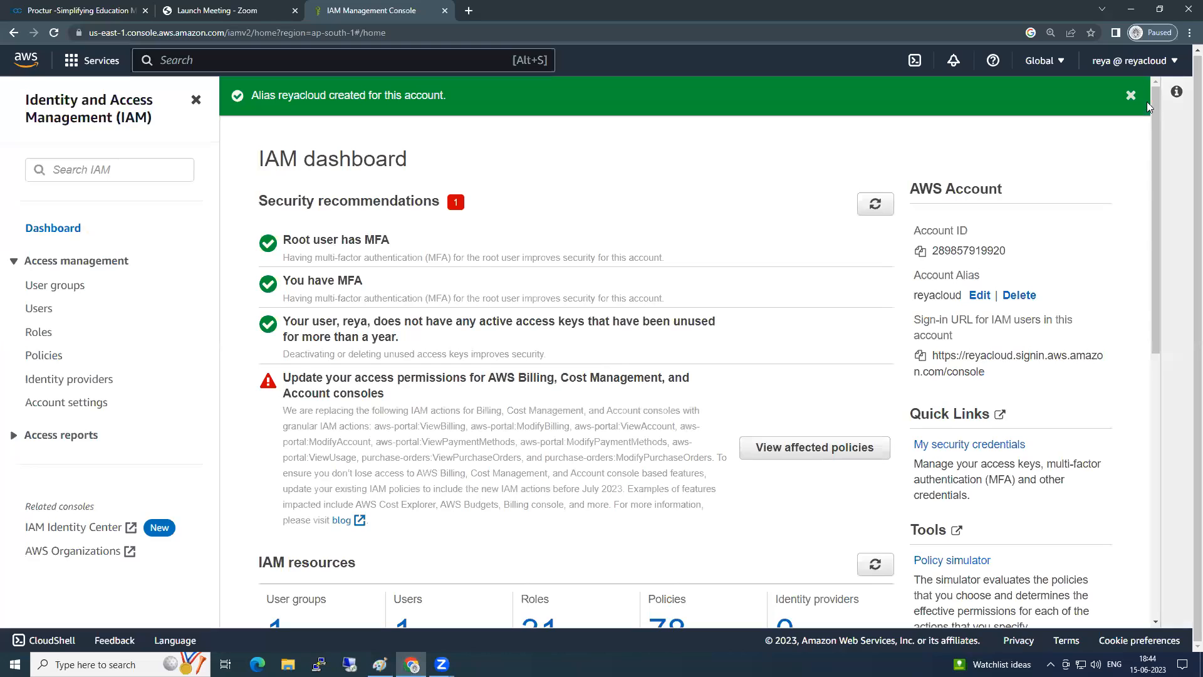
click(1130, 97)
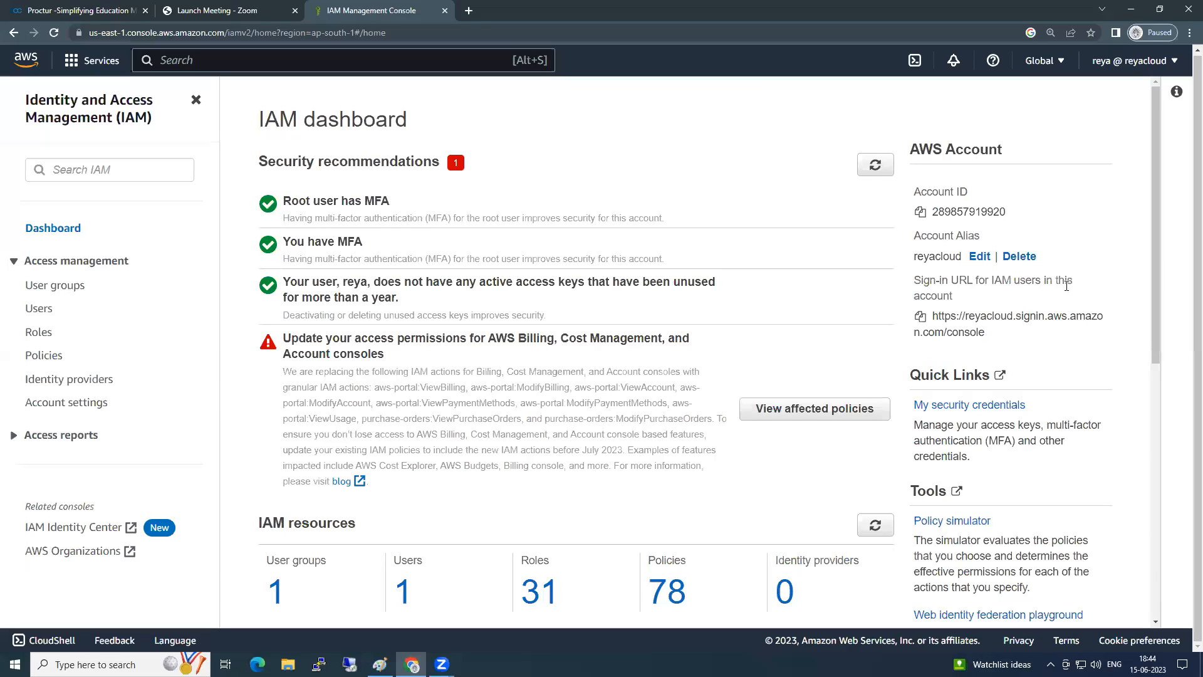
triple_click(971, 314)
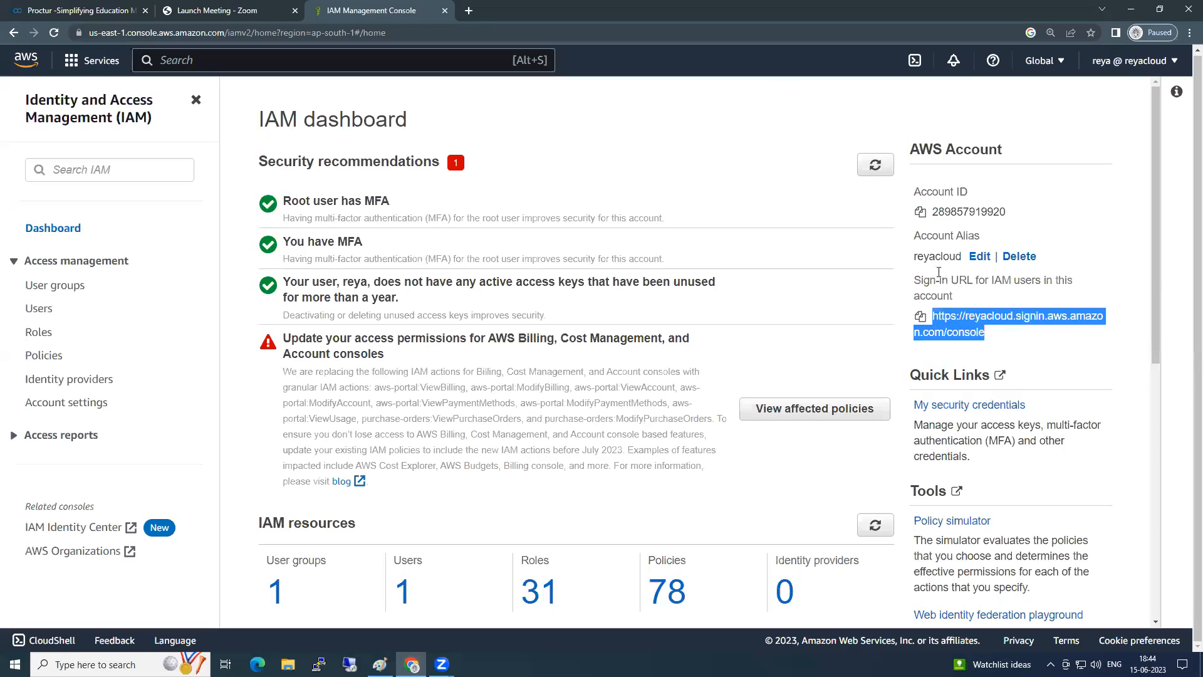
drag(939, 272, 920, 236)
click(990, 332)
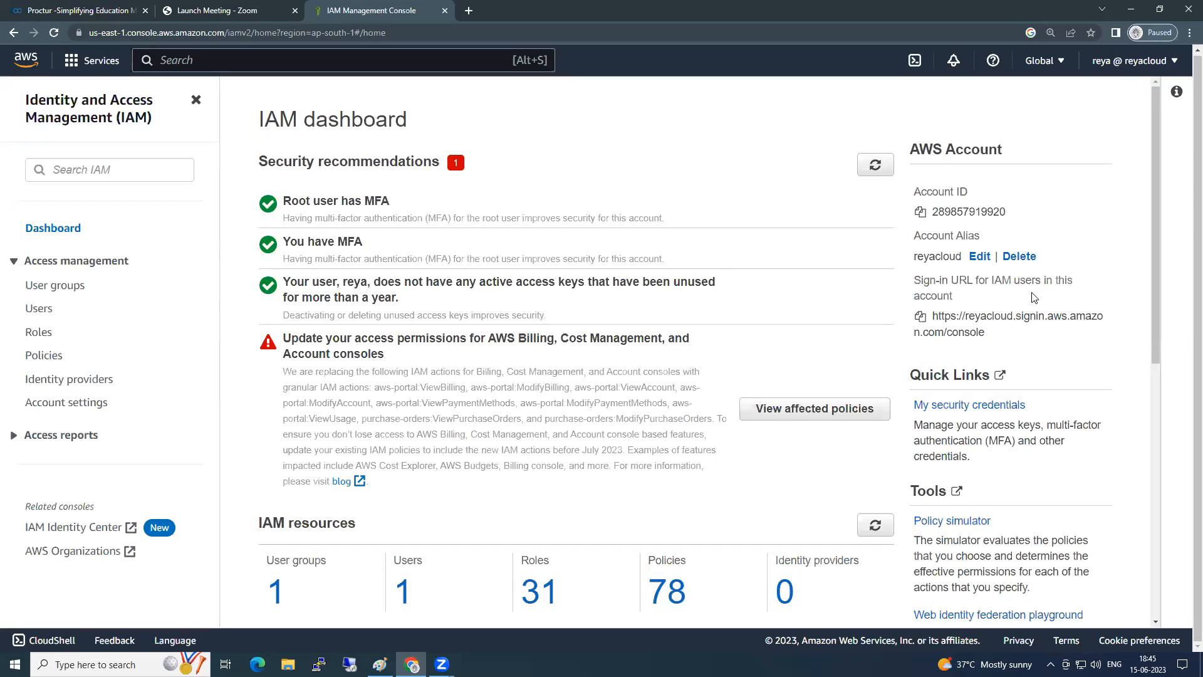
Open the IAM Users list and point out that the existing user belongs to no groups.
click(49, 312)
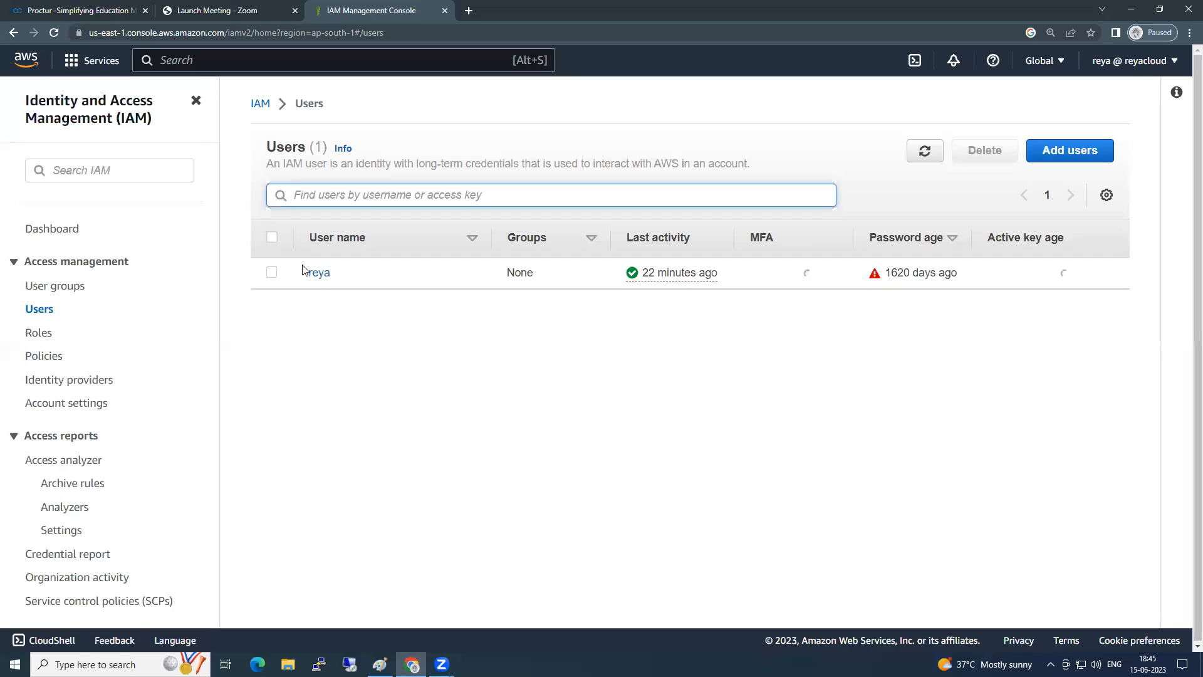
click(1130, 65)
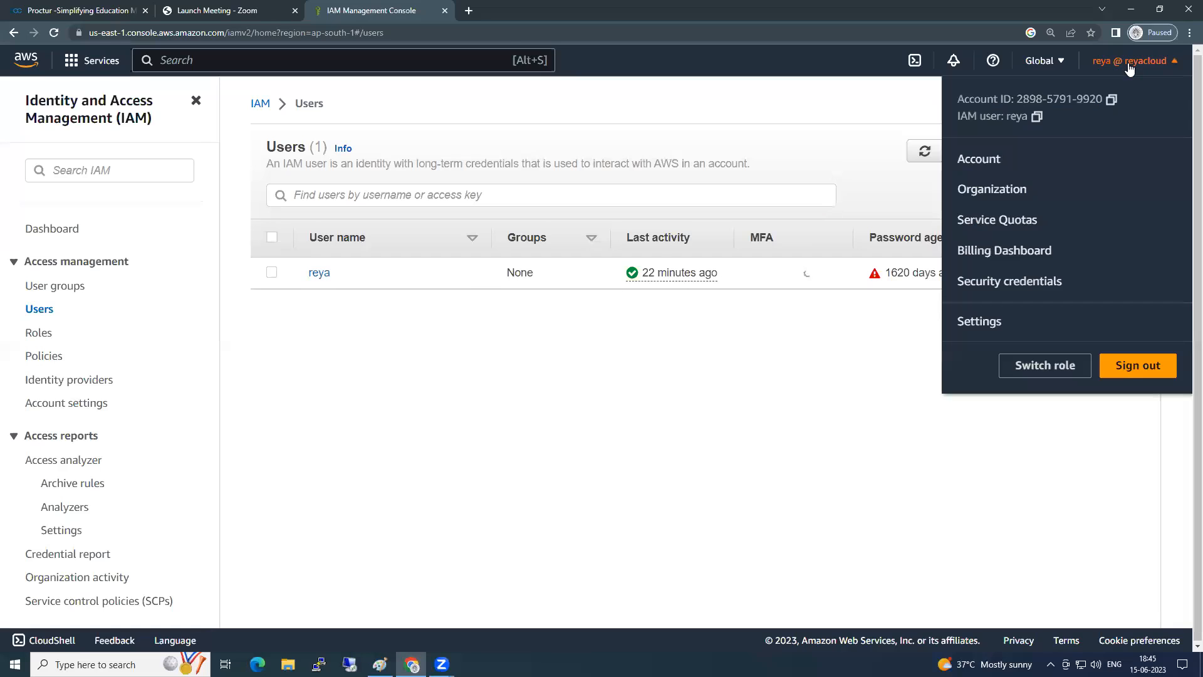
click(1130, 65)
double_click(524, 275)
click(625, 330)
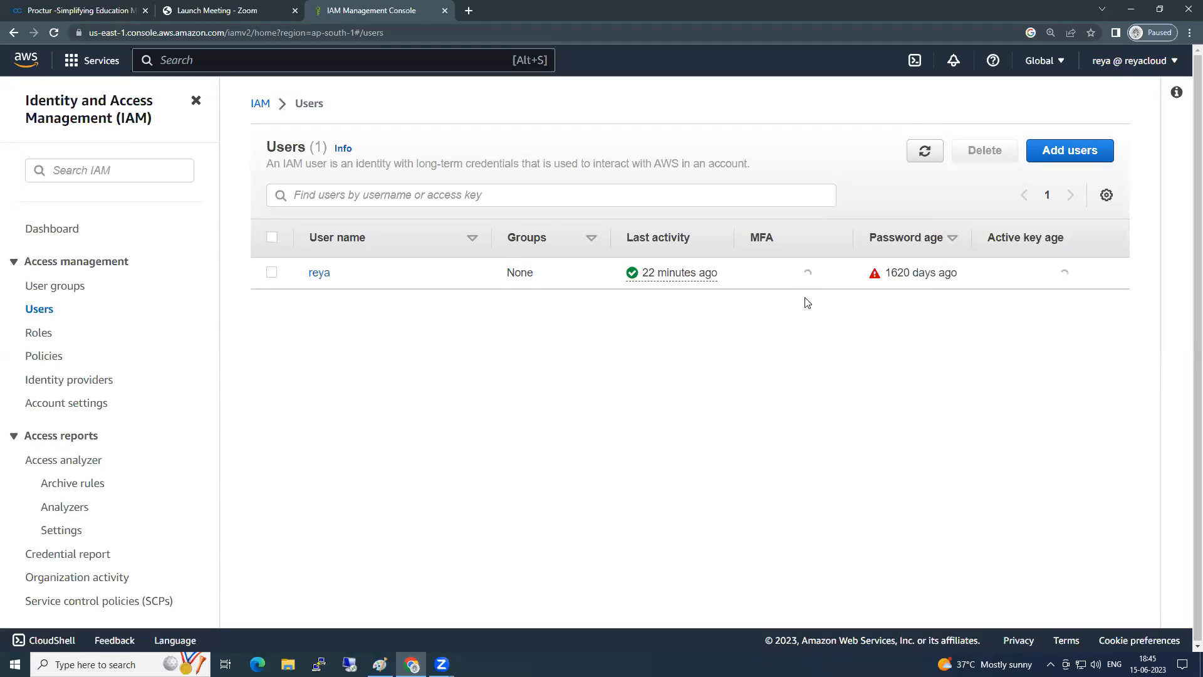
Refresh the users table, point out Virtual MFA and the 1620-day password age, and start Create user.
click(921, 156)
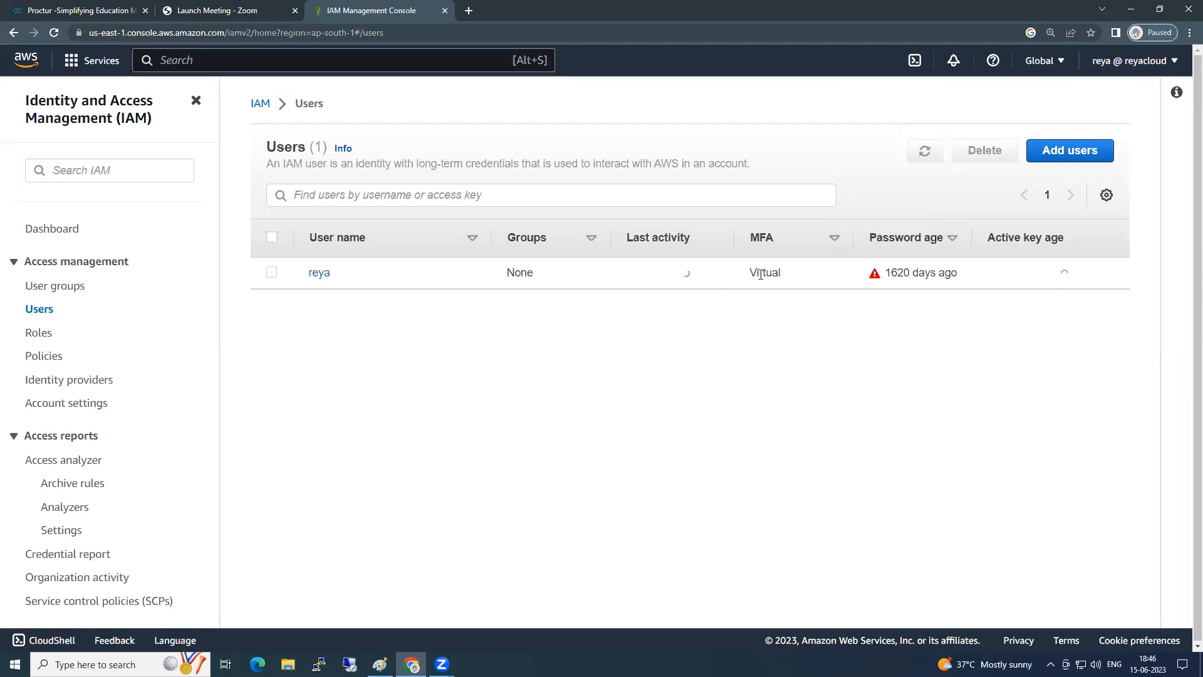
double_click(760, 274)
click(765, 346)
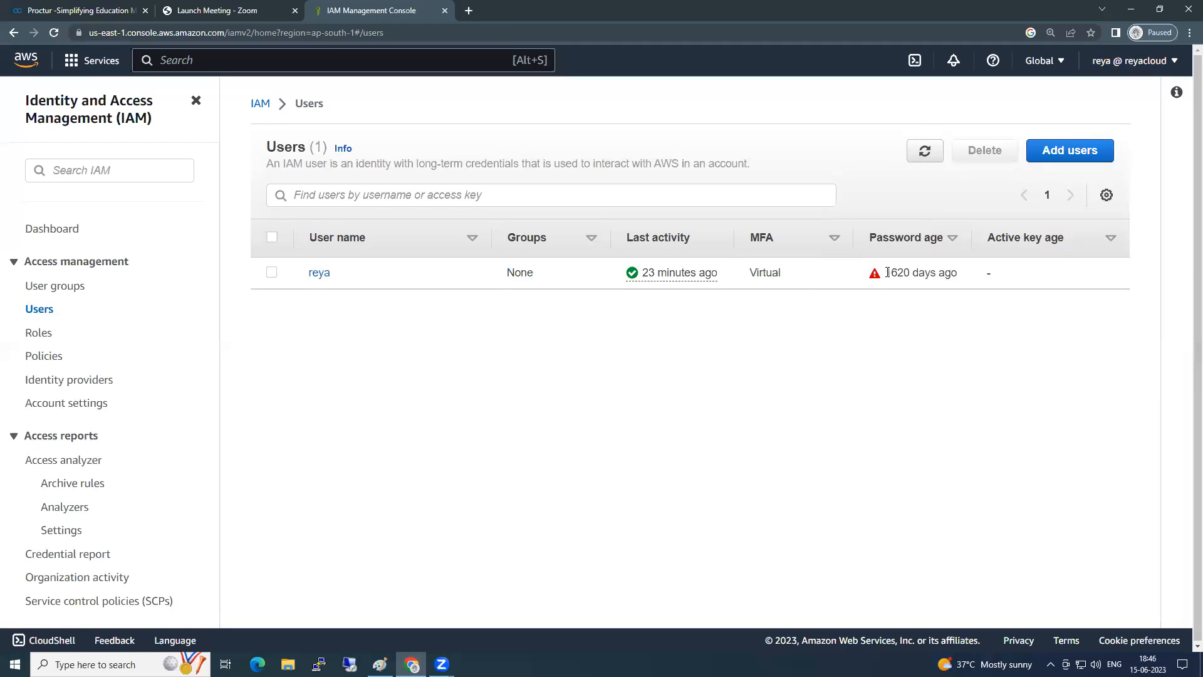
drag(886, 272, 914, 274)
click(844, 365)
double_click(896, 273)
click(868, 333)
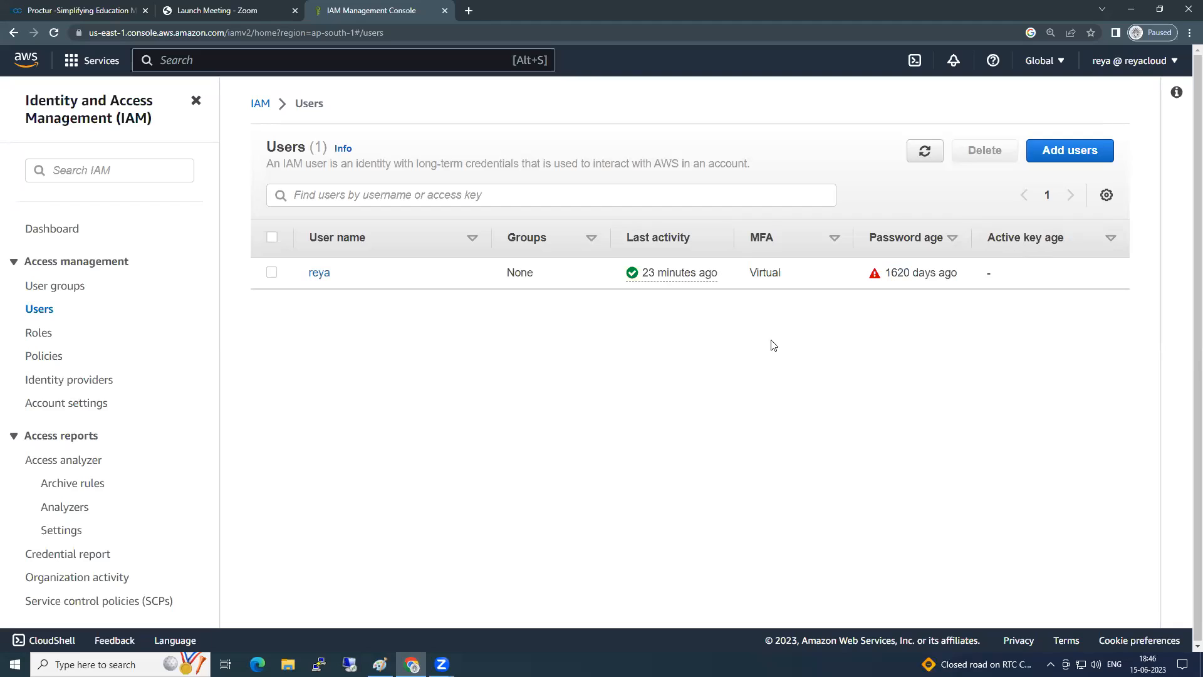
click(1075, 150)
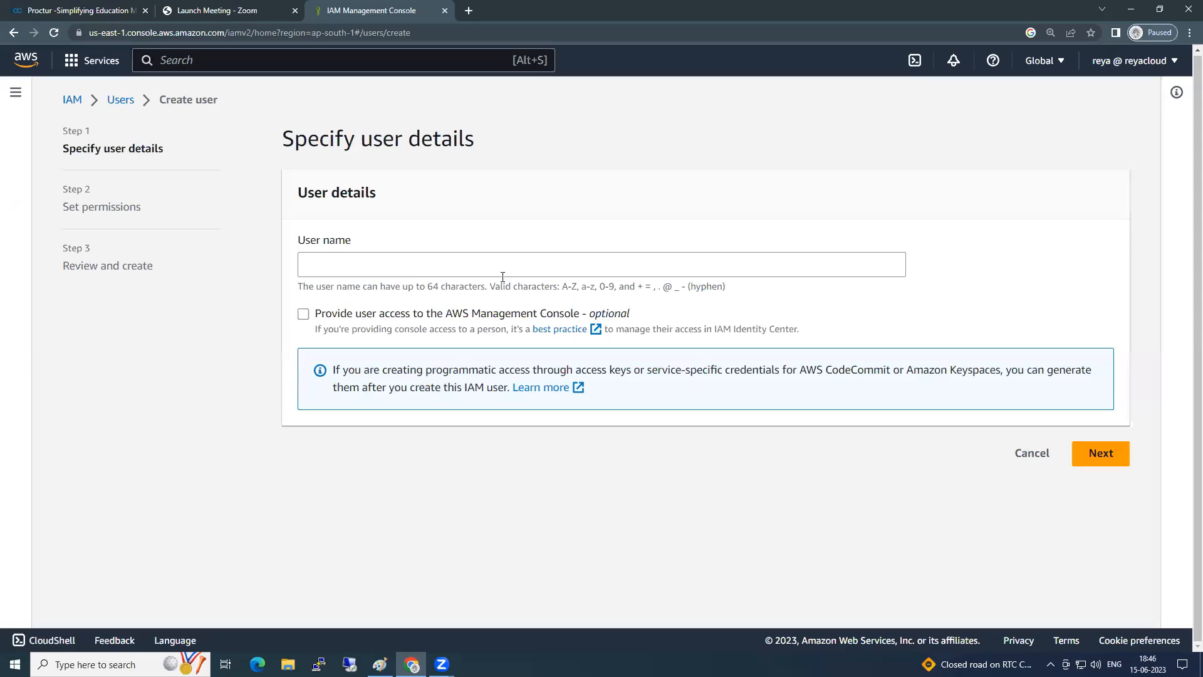
Type the new IAM user's name into the User name field on Specify user details.
click(417, 270)
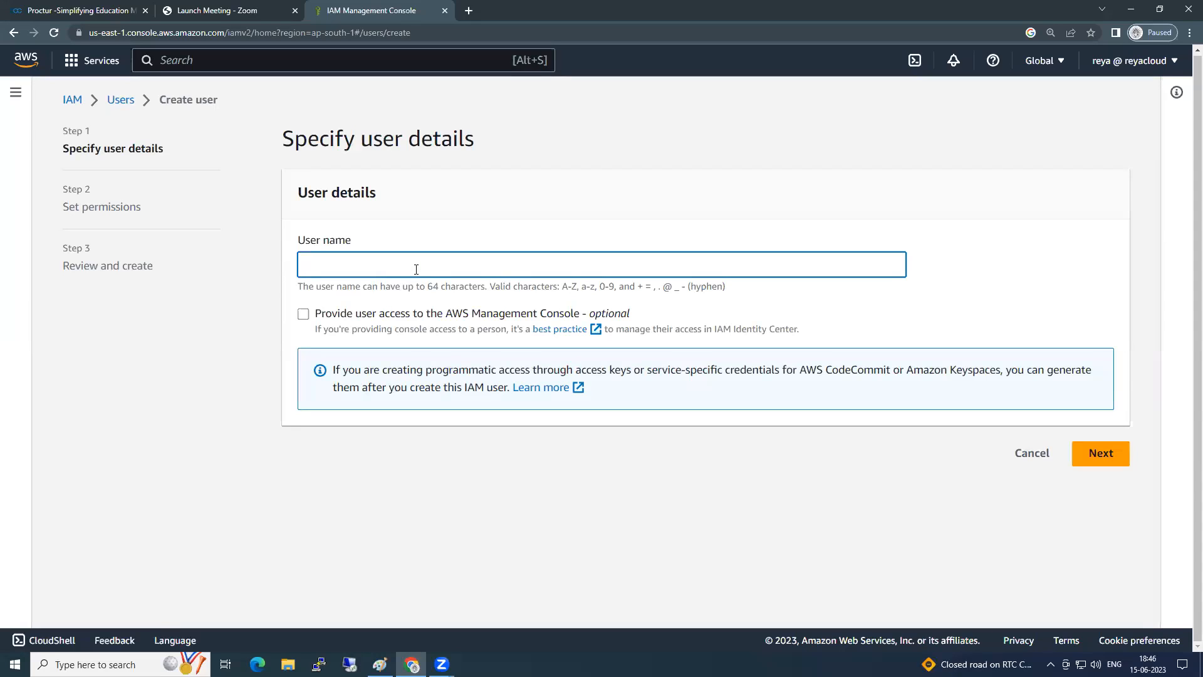
text(Damu)
click(352, 487)
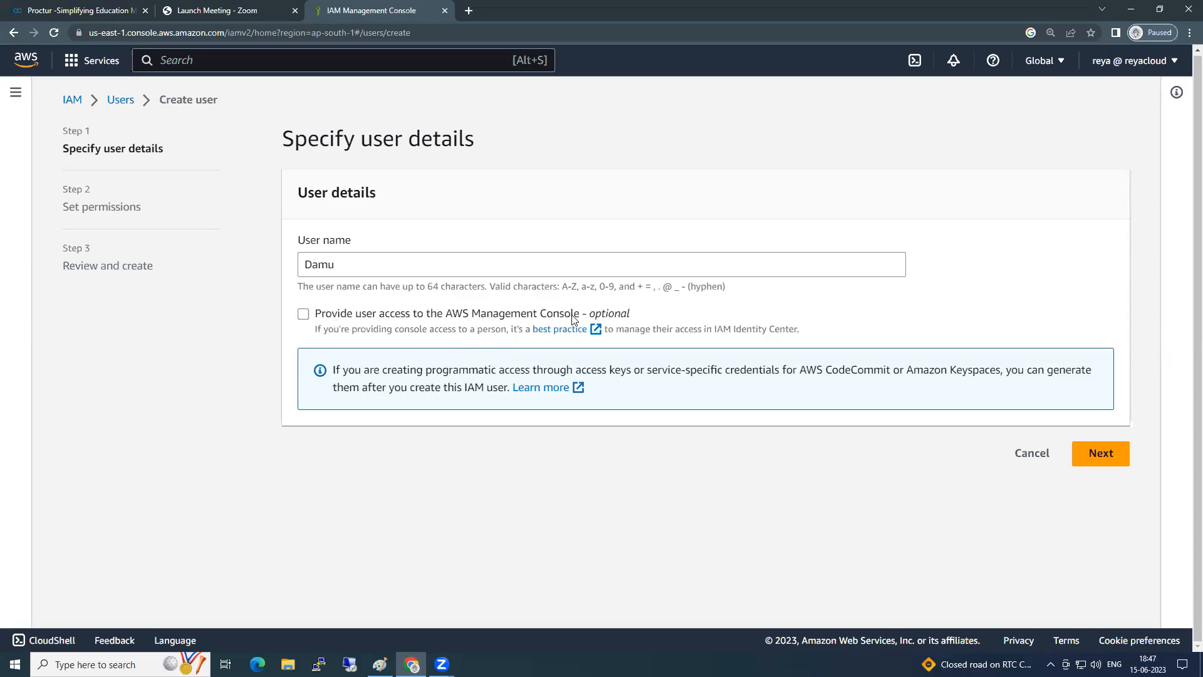
Enable AWS Management Console access and choose 'I want to create an IAM user' over Identity Center.
click(304, 314)
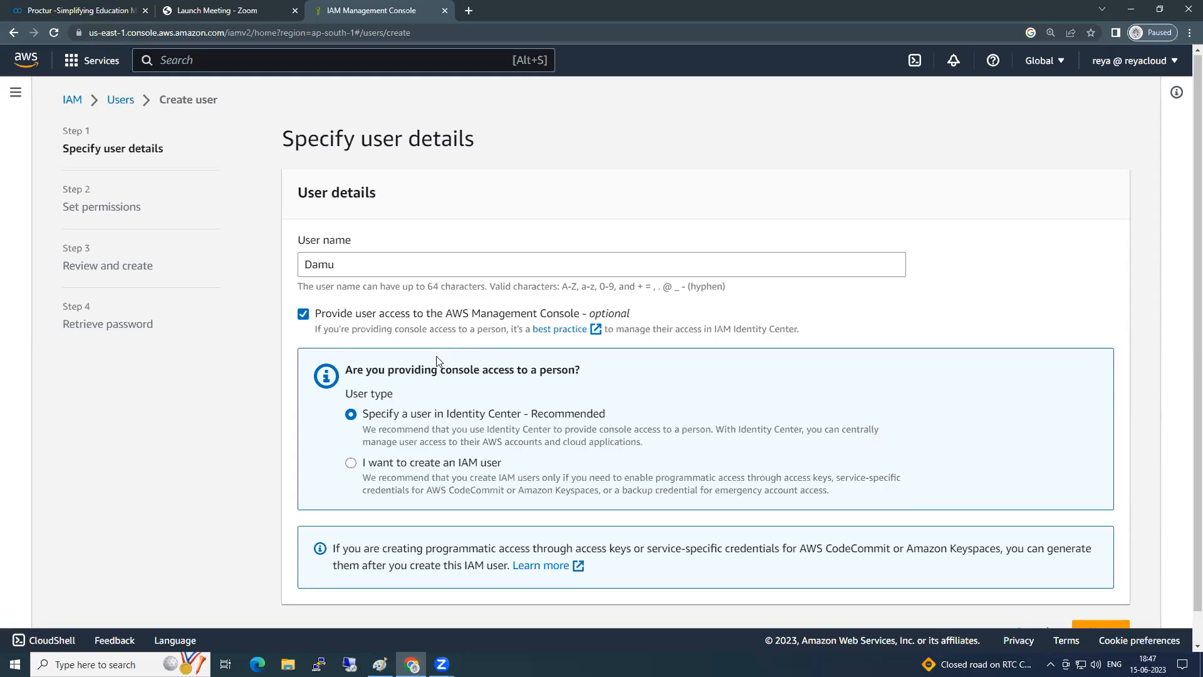
scroll(439, 397, down, 1)
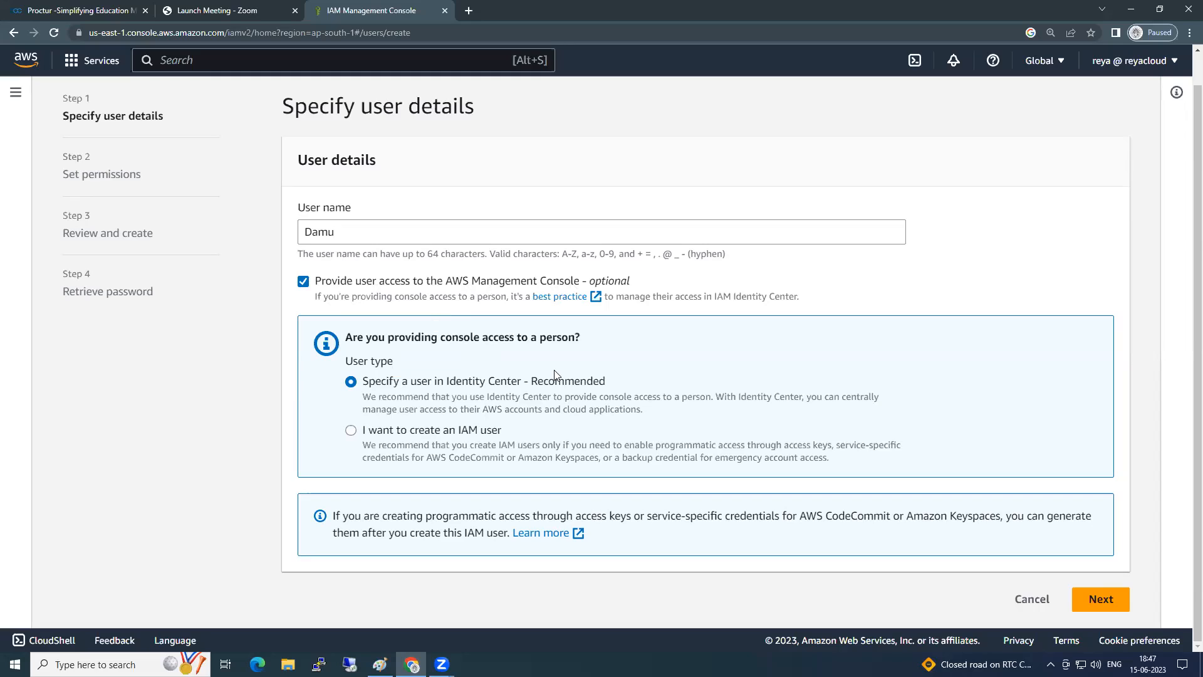
drag(445, 381, 513, 383)
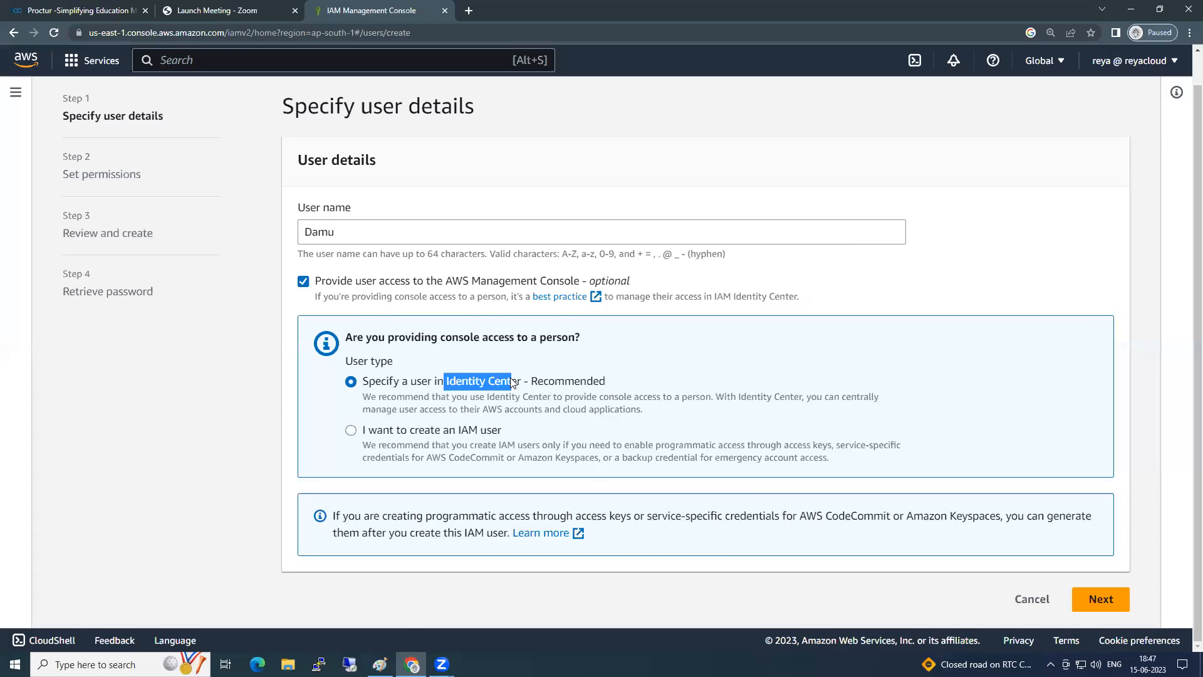
click(448, 433)
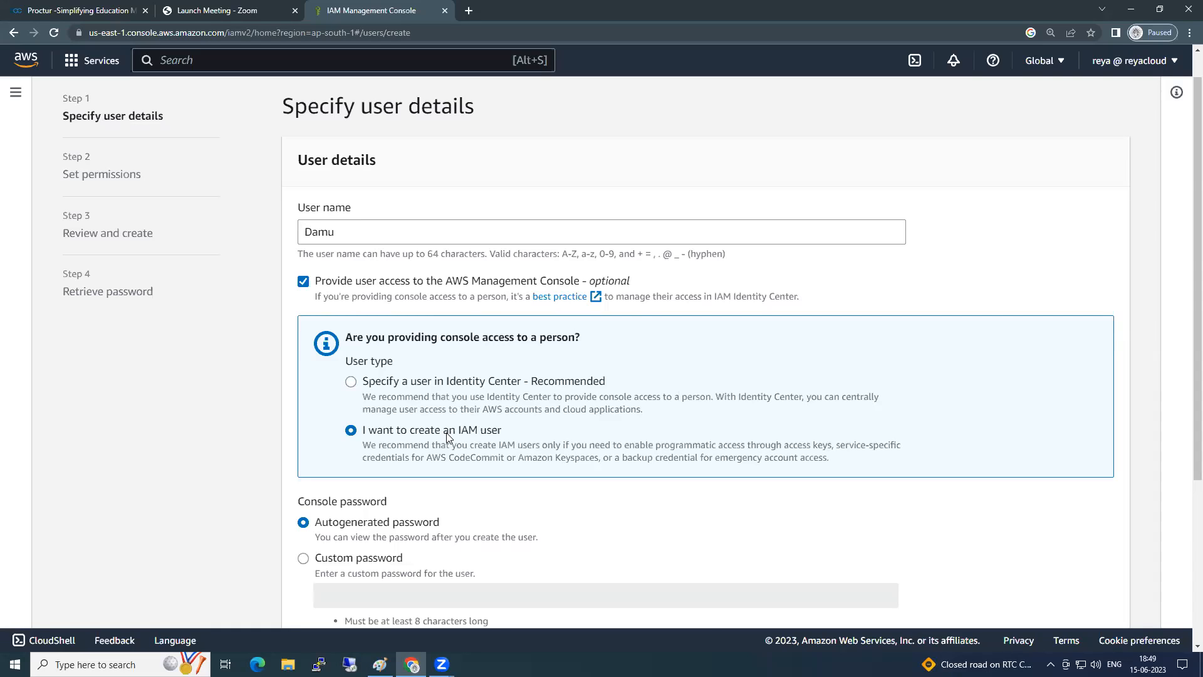
Keep the autogenerated console password option selected for the new user.
scroll(449, 437, down, 1)
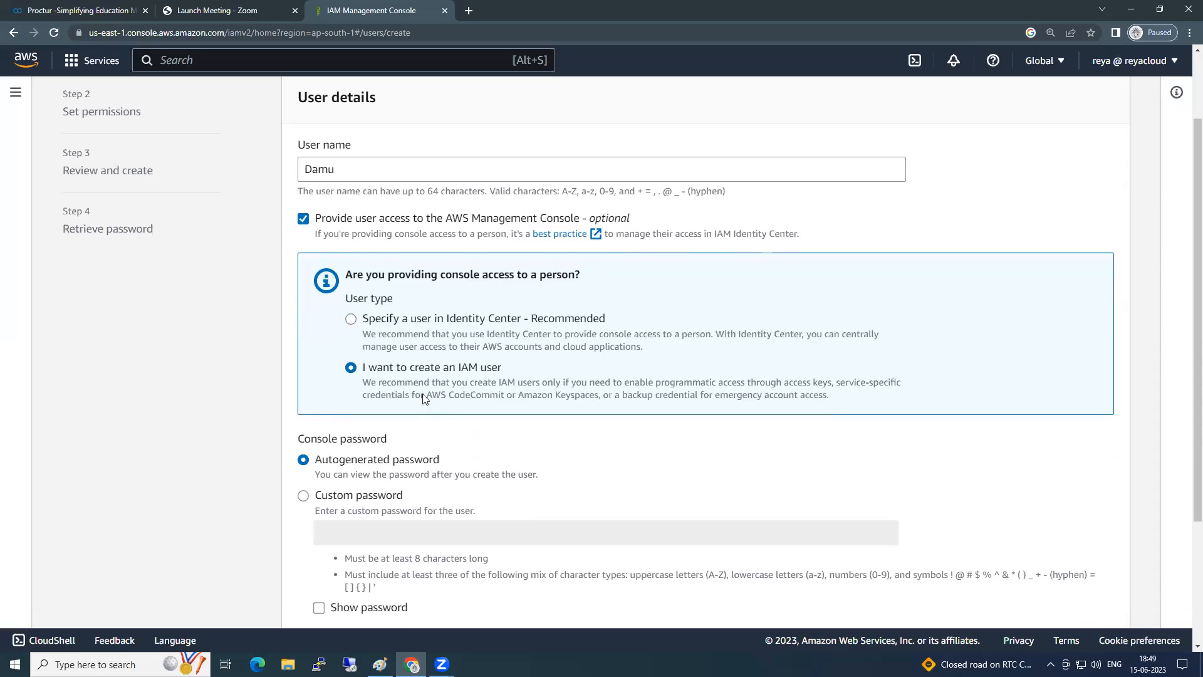
scroll(414, 395, down, 2)
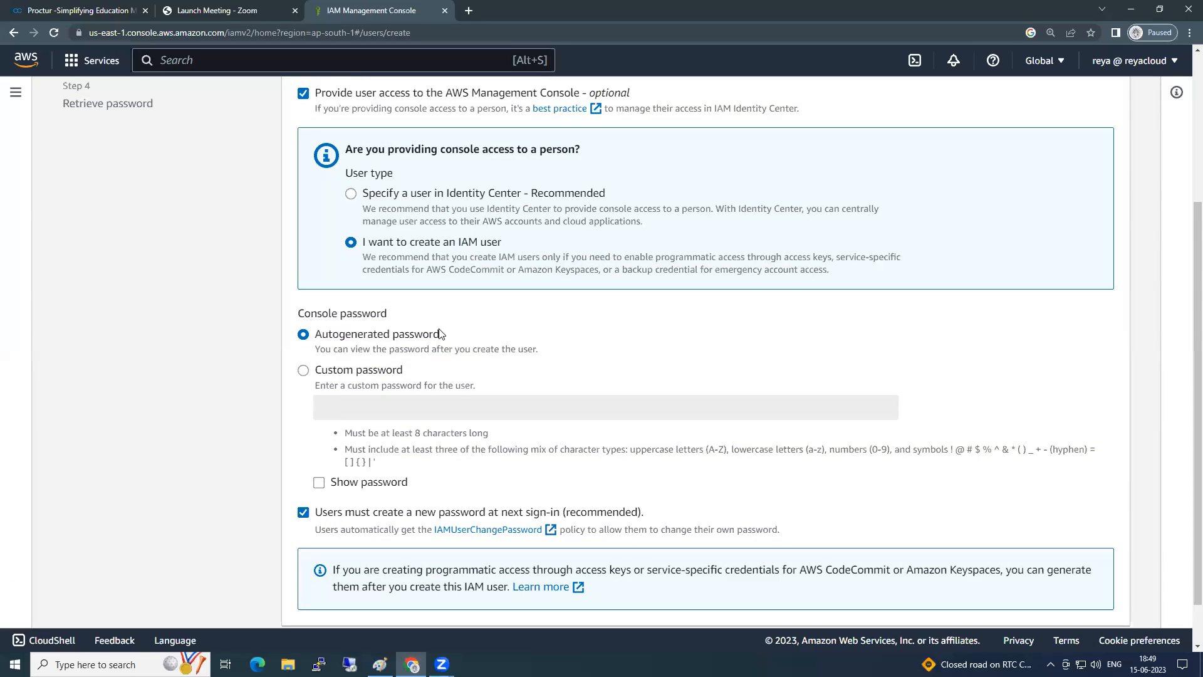
drag(315, 335, 440, 331)
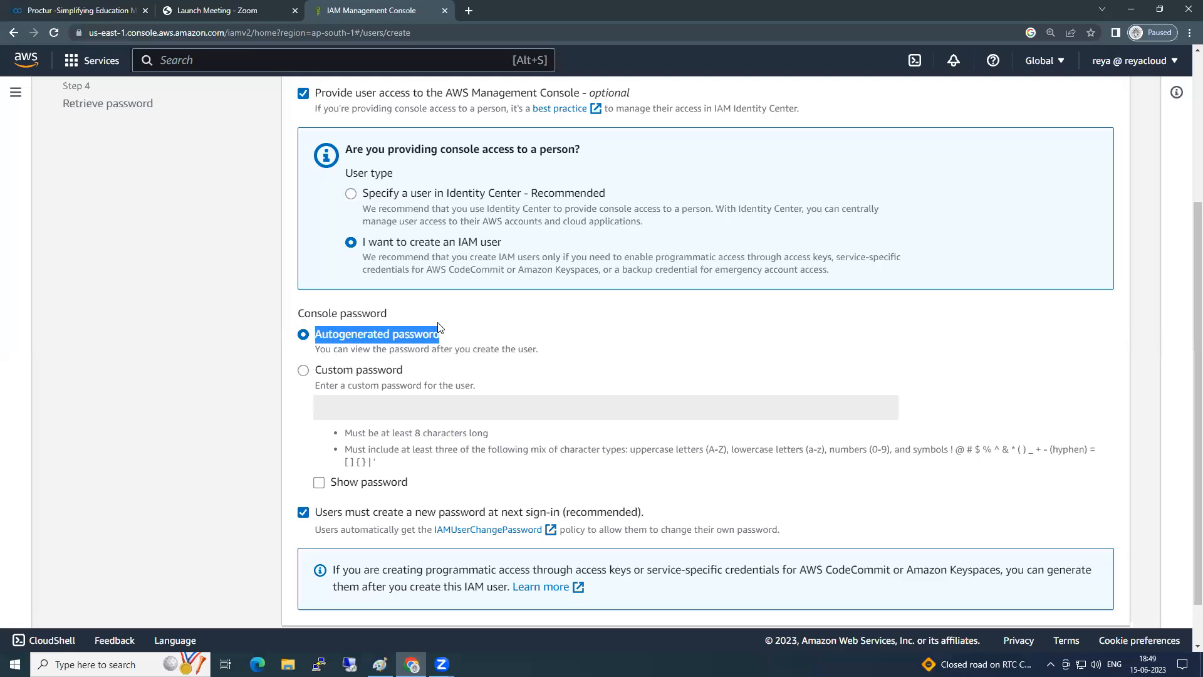
click(245, 360)
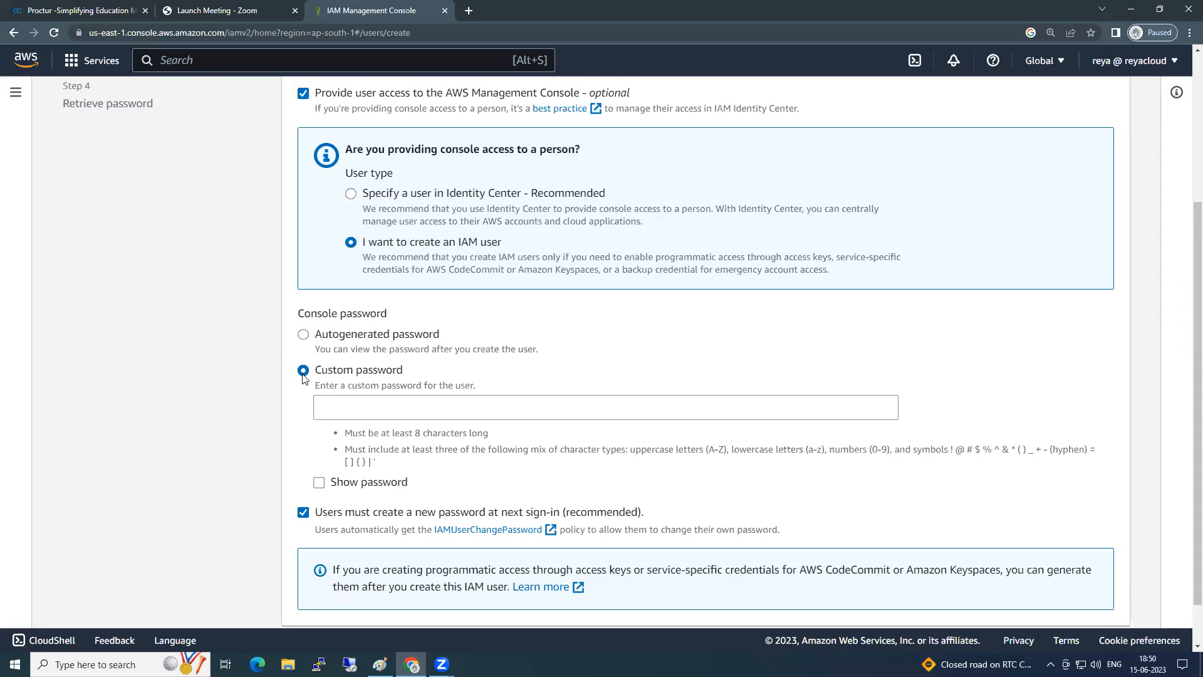
click(323, 337)
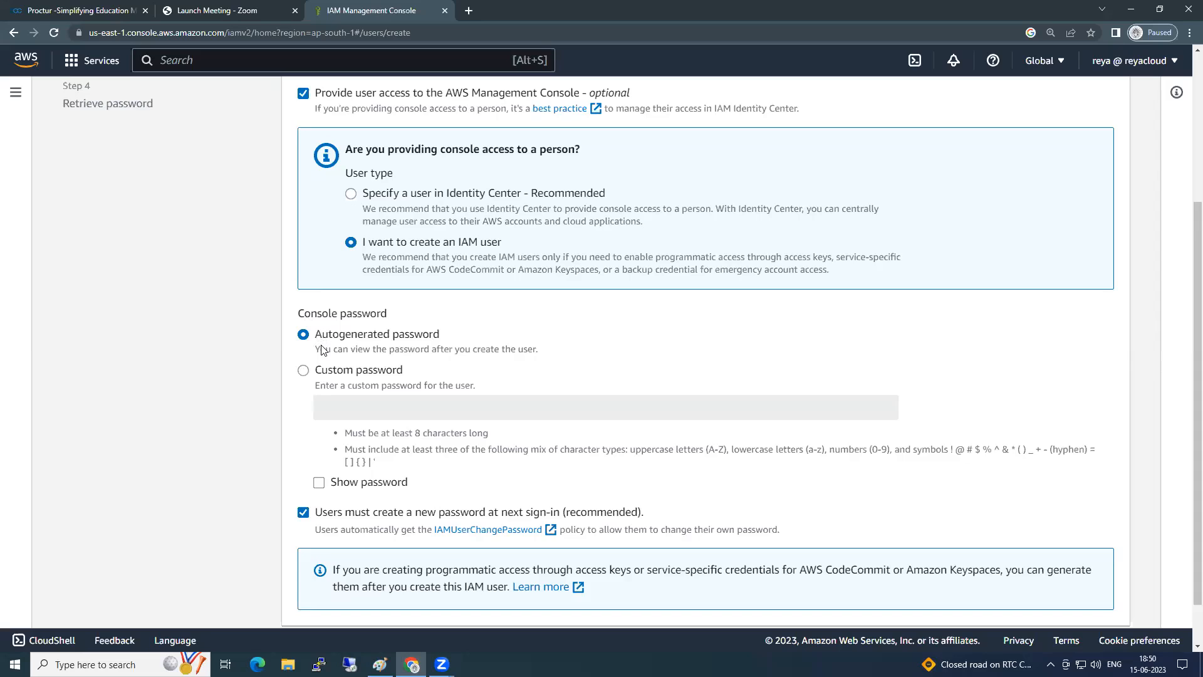
scroll(337, 313, down, 1)
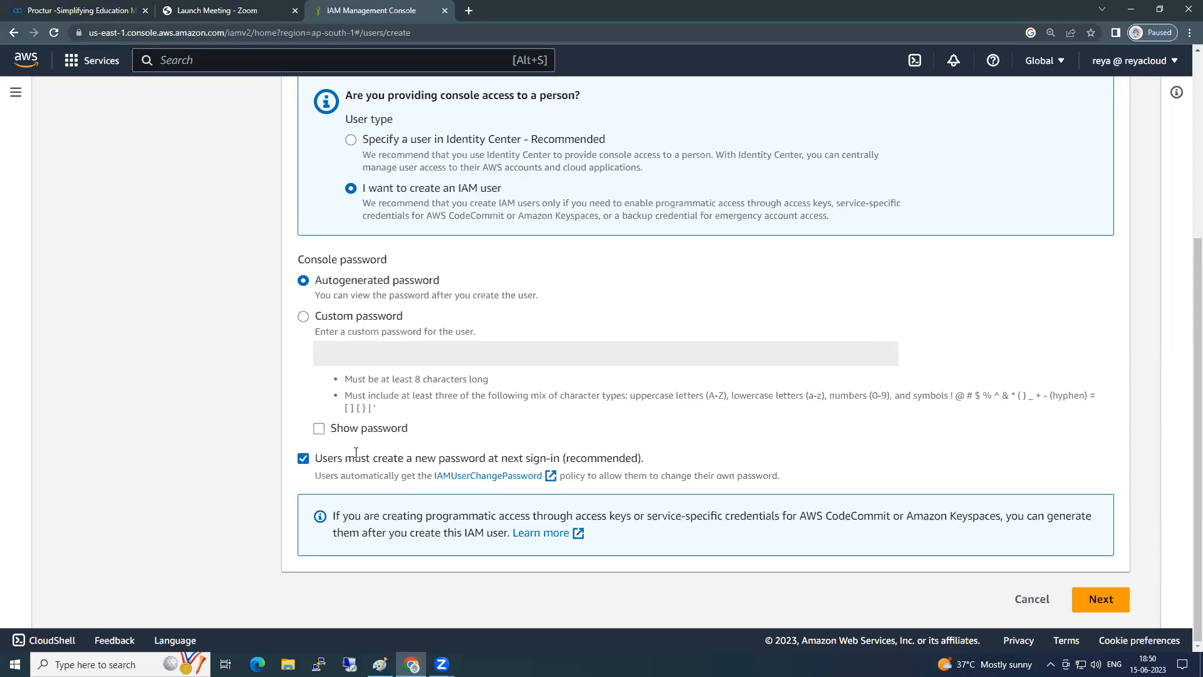
Untick 'Users must create a new password at next sign-in' and continue to Set permissions.
drag(333, 459, 569, 462)
click(286, 483)
click(305, 459)
click(305, 463)
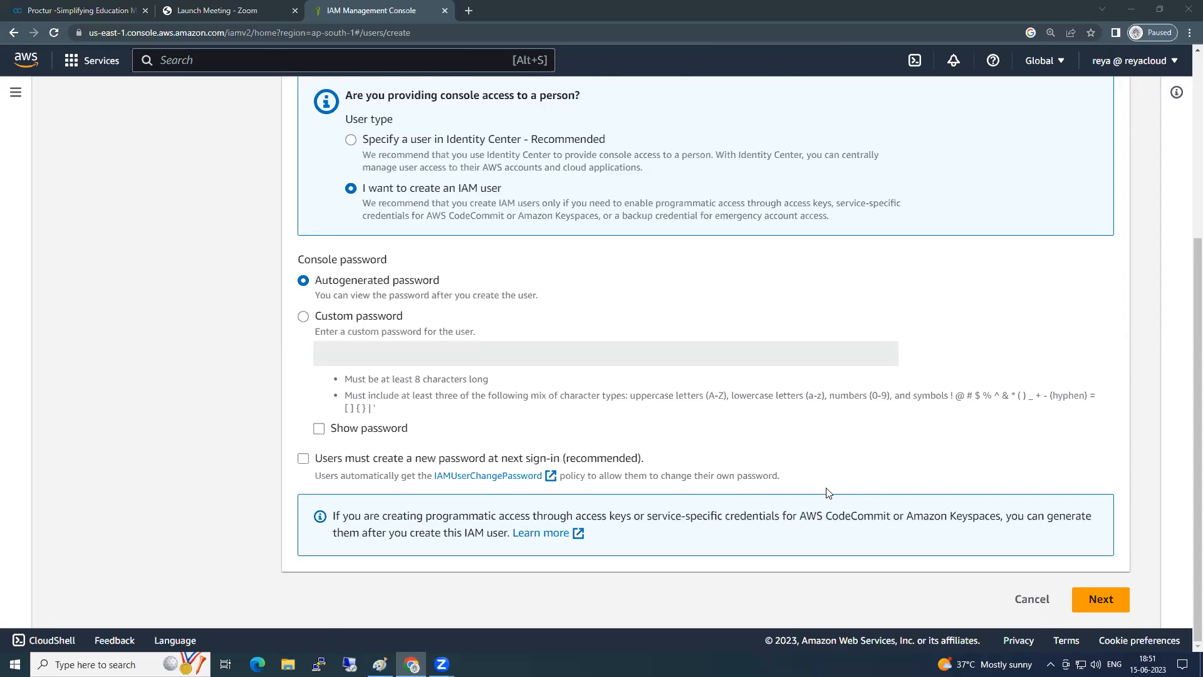
scroll(826, 493, up, 4)
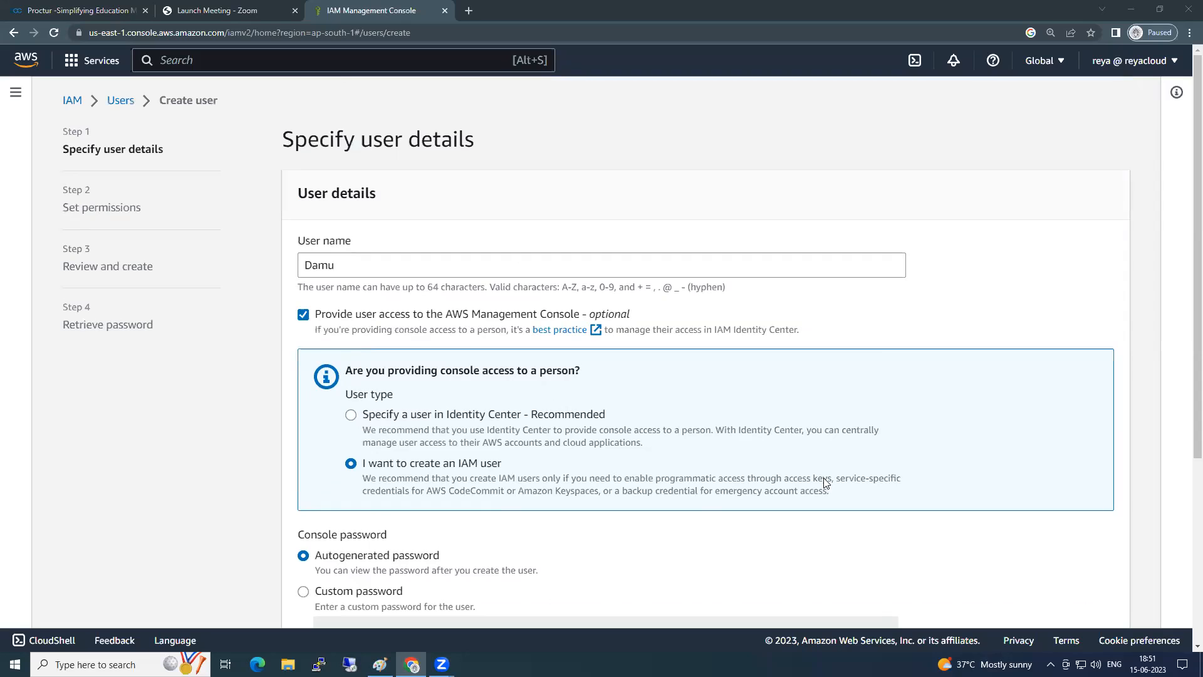
scroll(824, 483, down, 3)
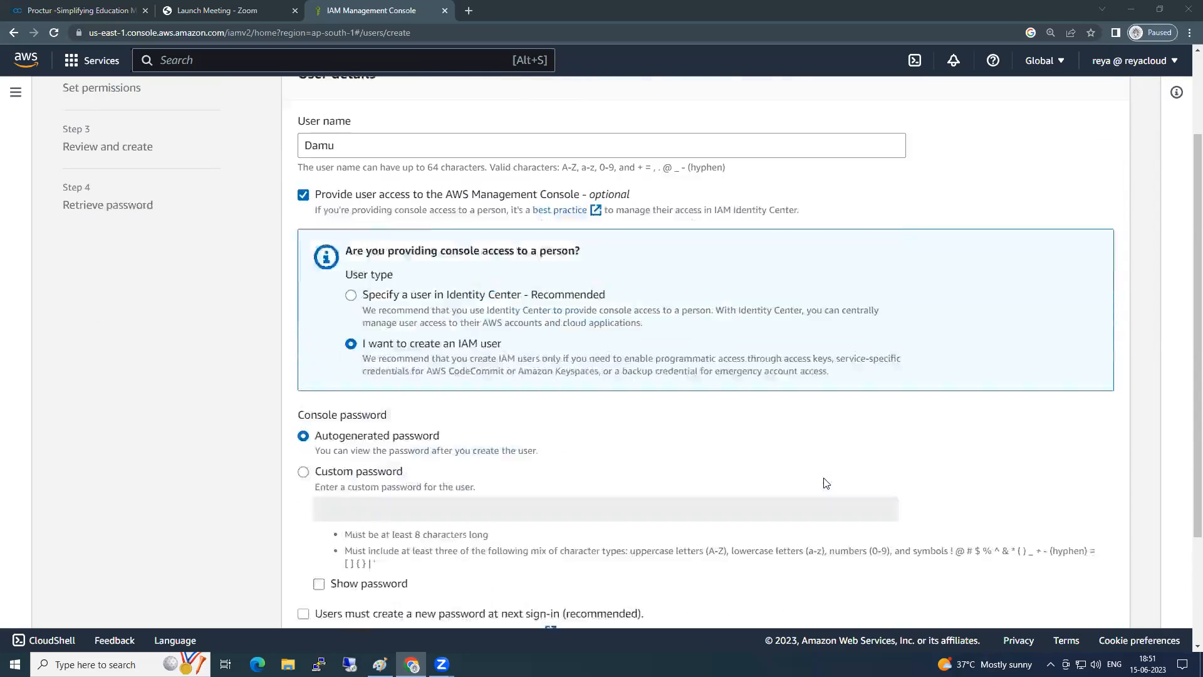
scroll(798, 485, up, 1)
scroll(359, 243, up, 2)
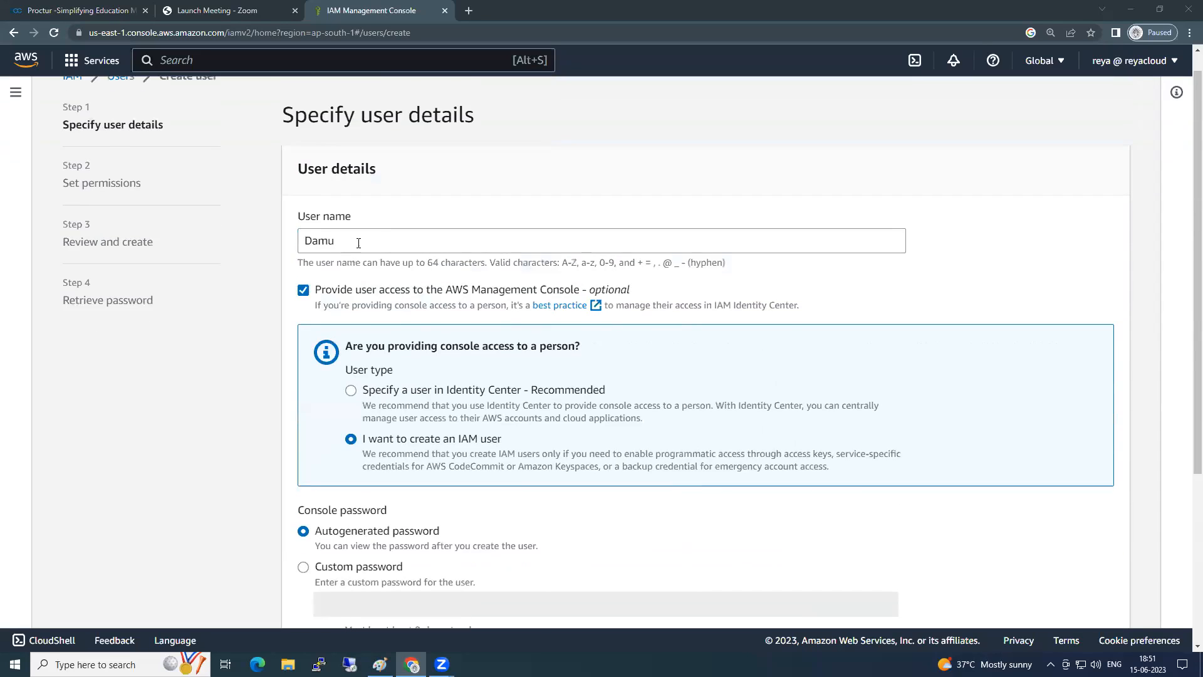
scroll(360, 277, down, 3)
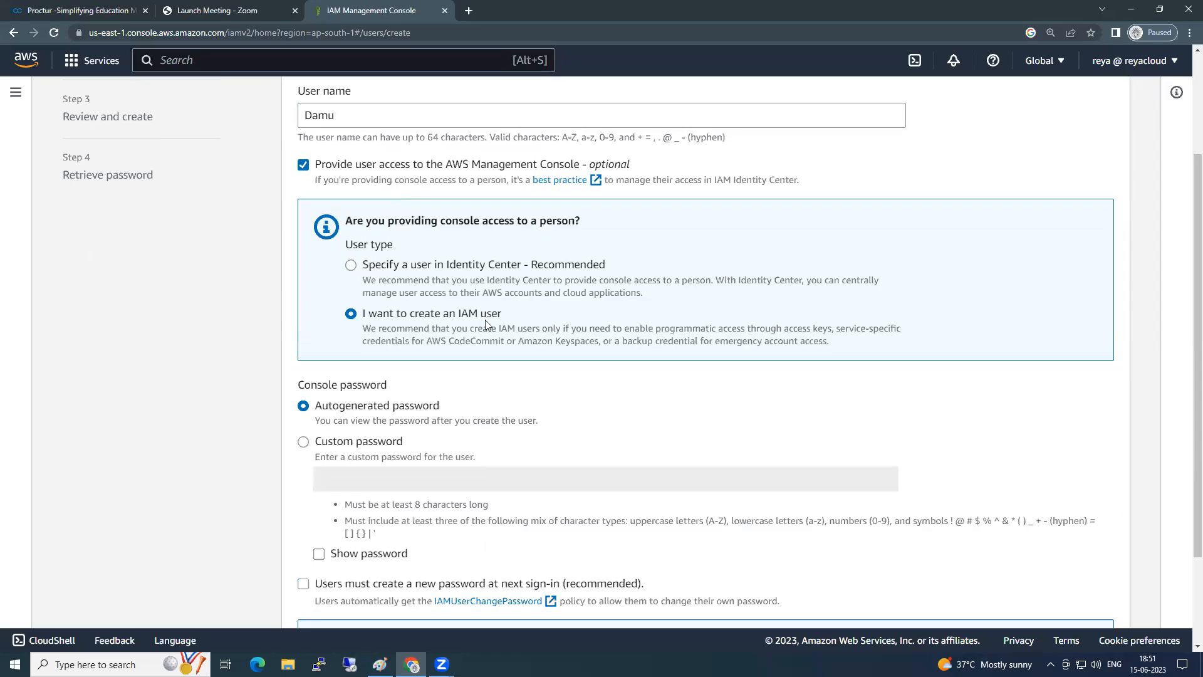
scroll(402, 289, down, 2)
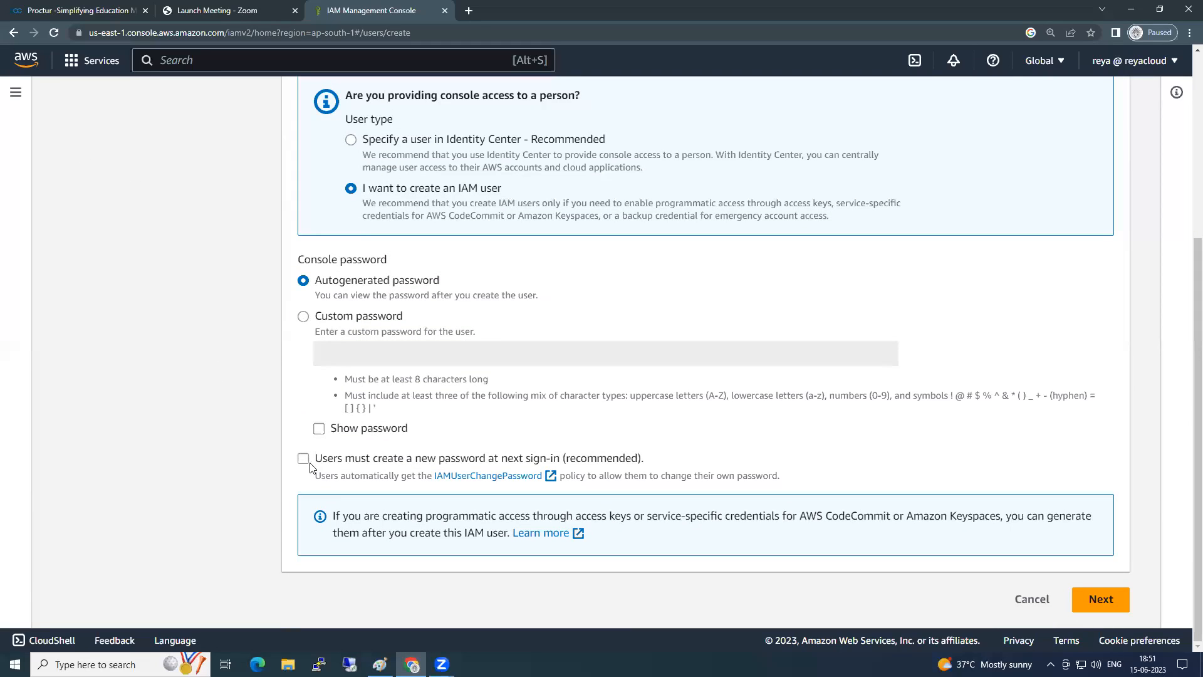
click(1102, 603)
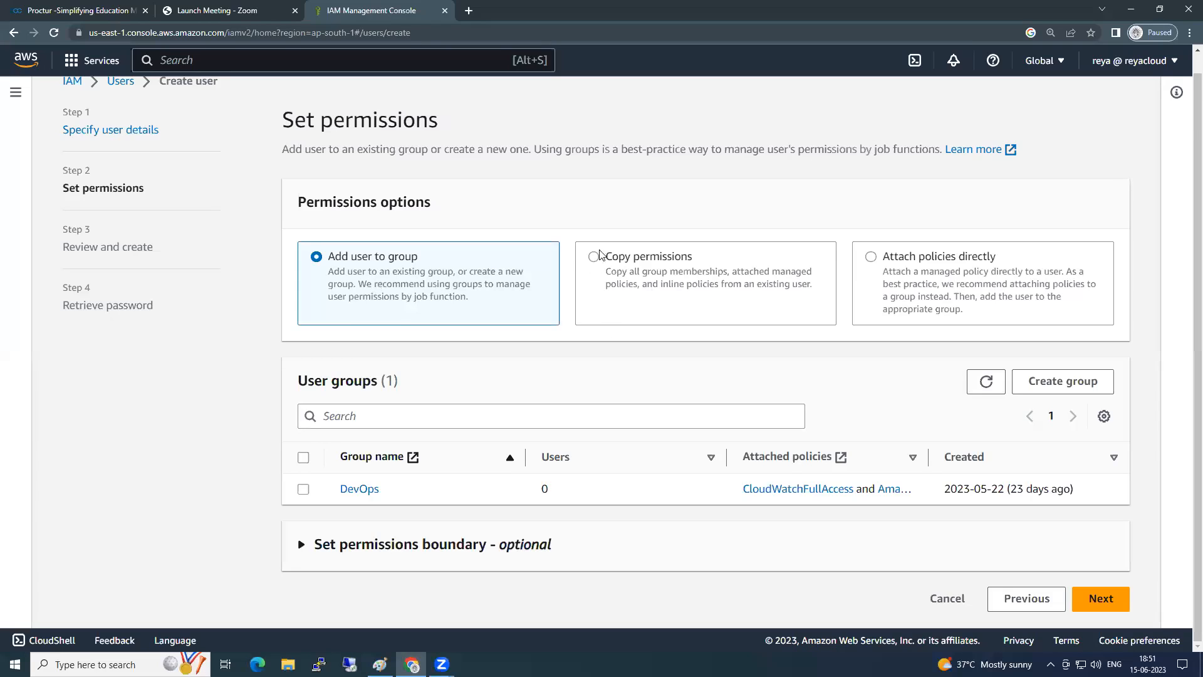
After previewing Copy permissions, choose 'Attach policies directly' as the permissions option.
click(755, 267)
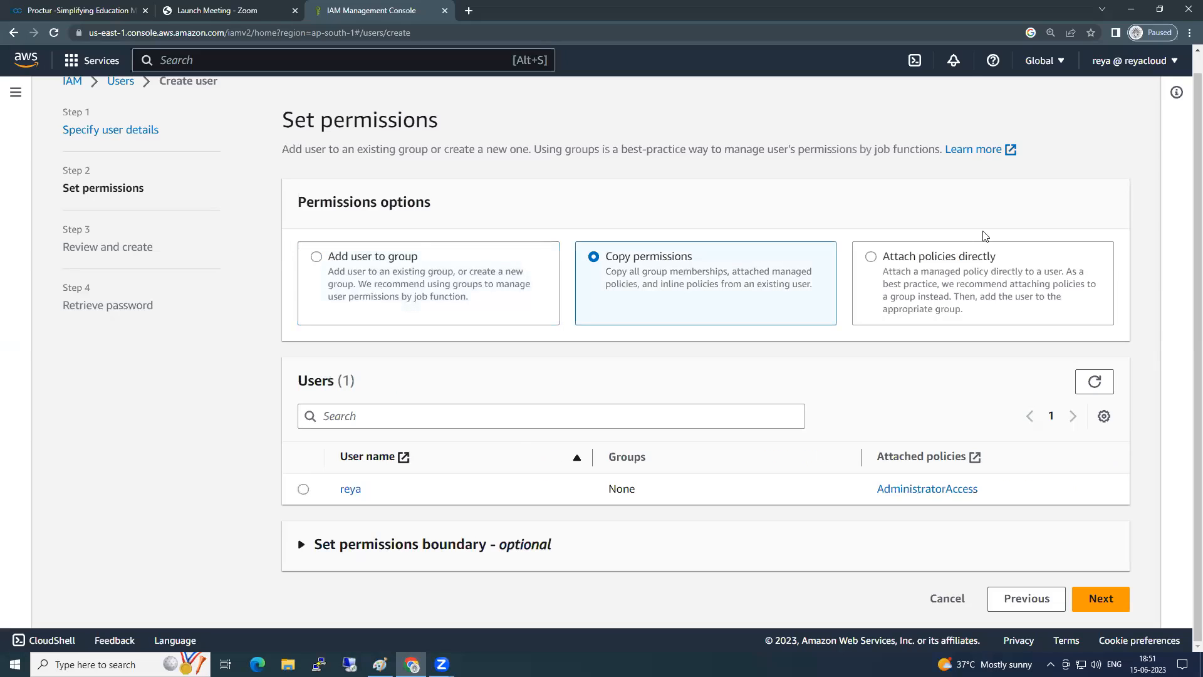
click(947, 271)
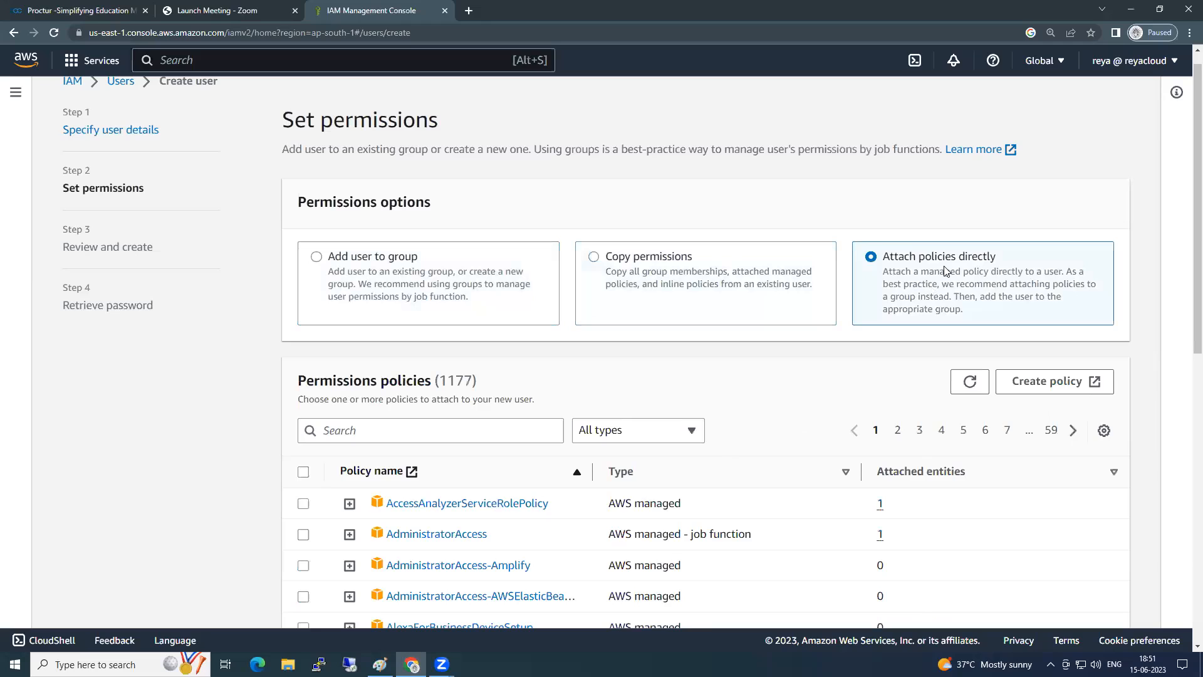
scroll(807, 293, down, 2)
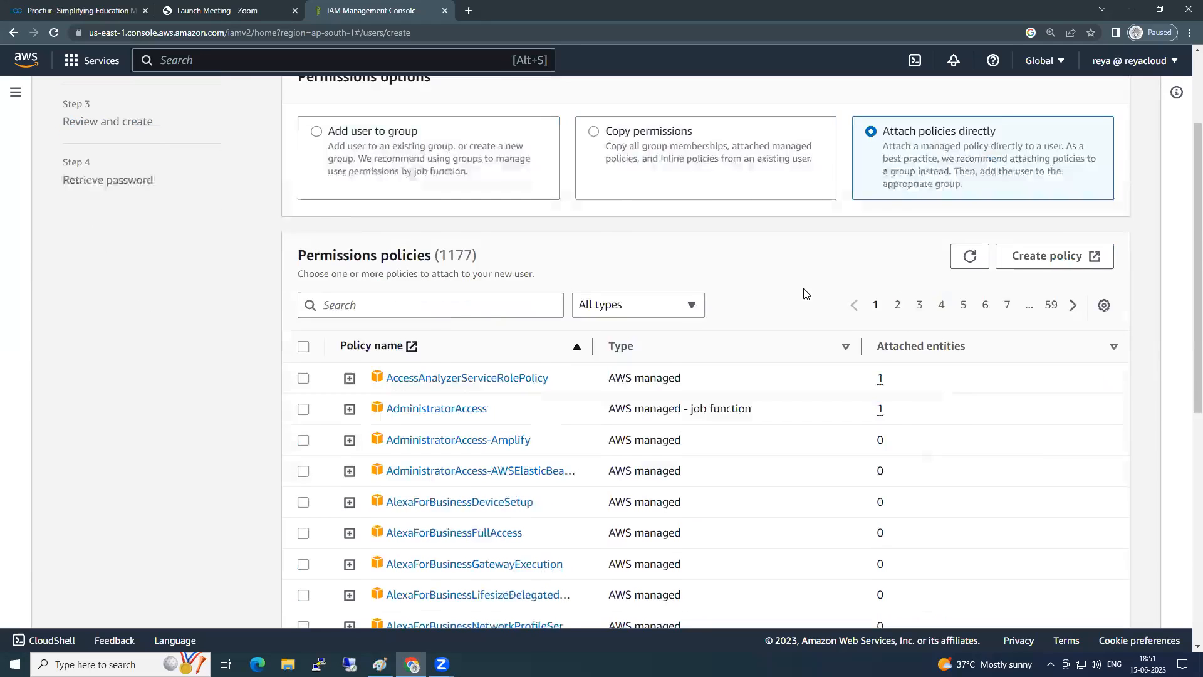
scroll(807, 294, up, 1)
drag(890, 194, 997, 194)
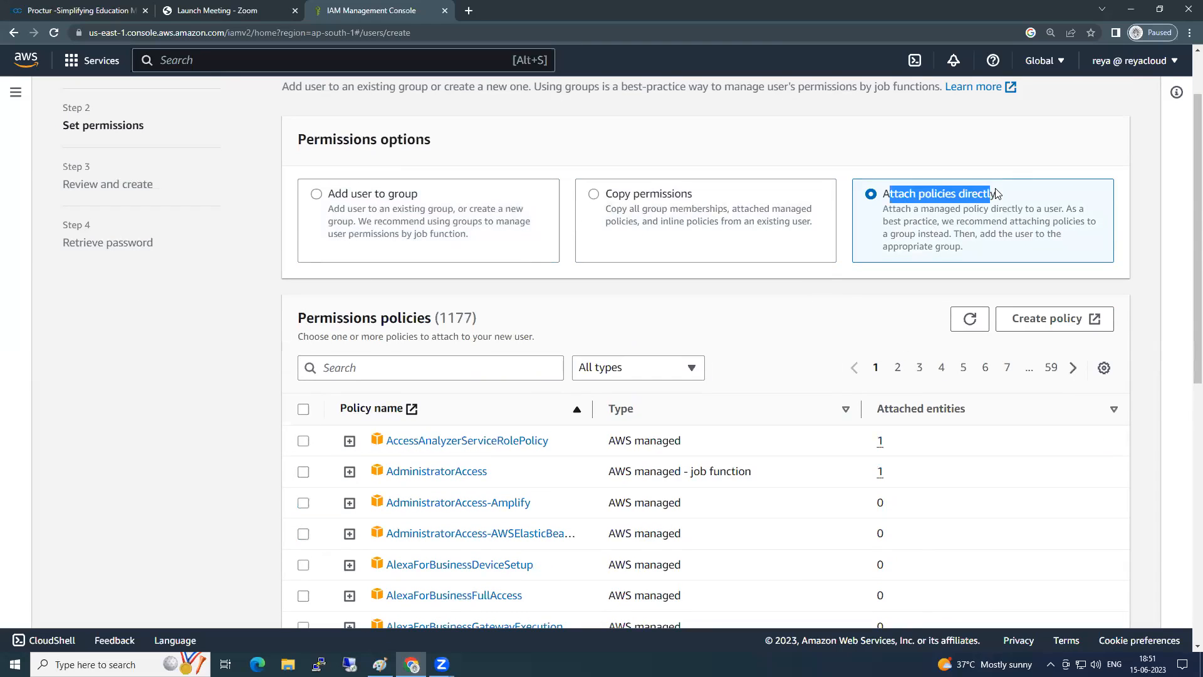
click(228, 336)
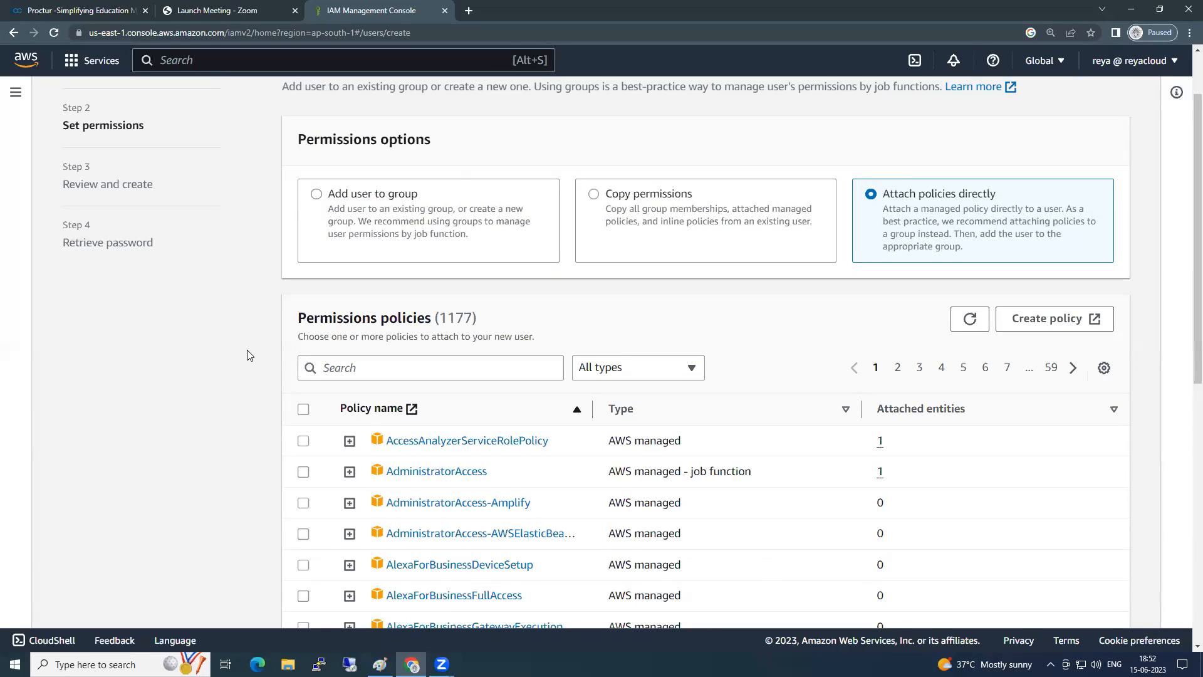
Browse the Permissions policies table and point out its total of 1177 policies.
scroll(375, 450, down, 4)
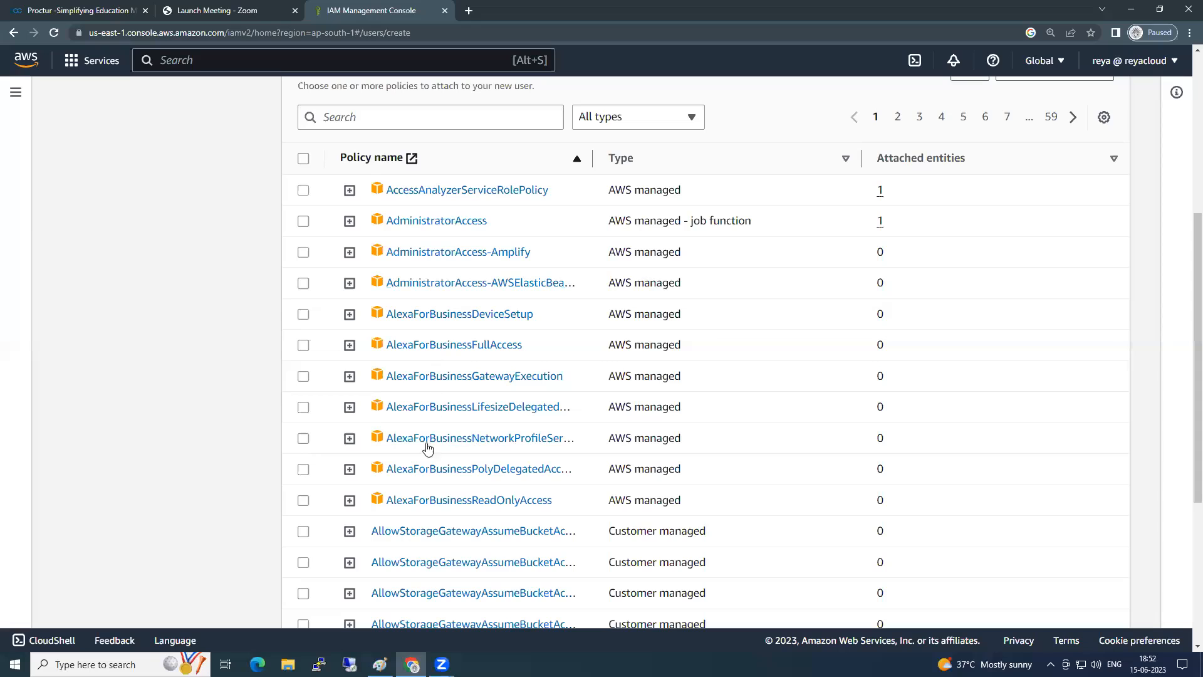
scroll(428, 454, up, 2)
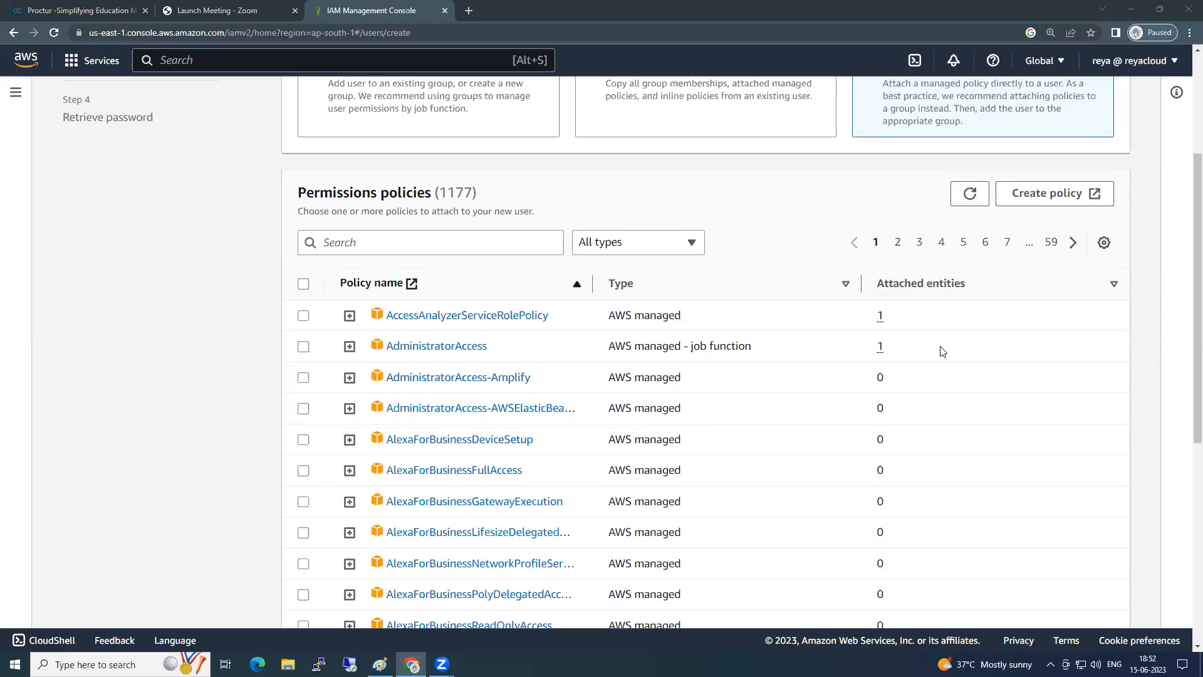
scroll(553, 420, down, 1)
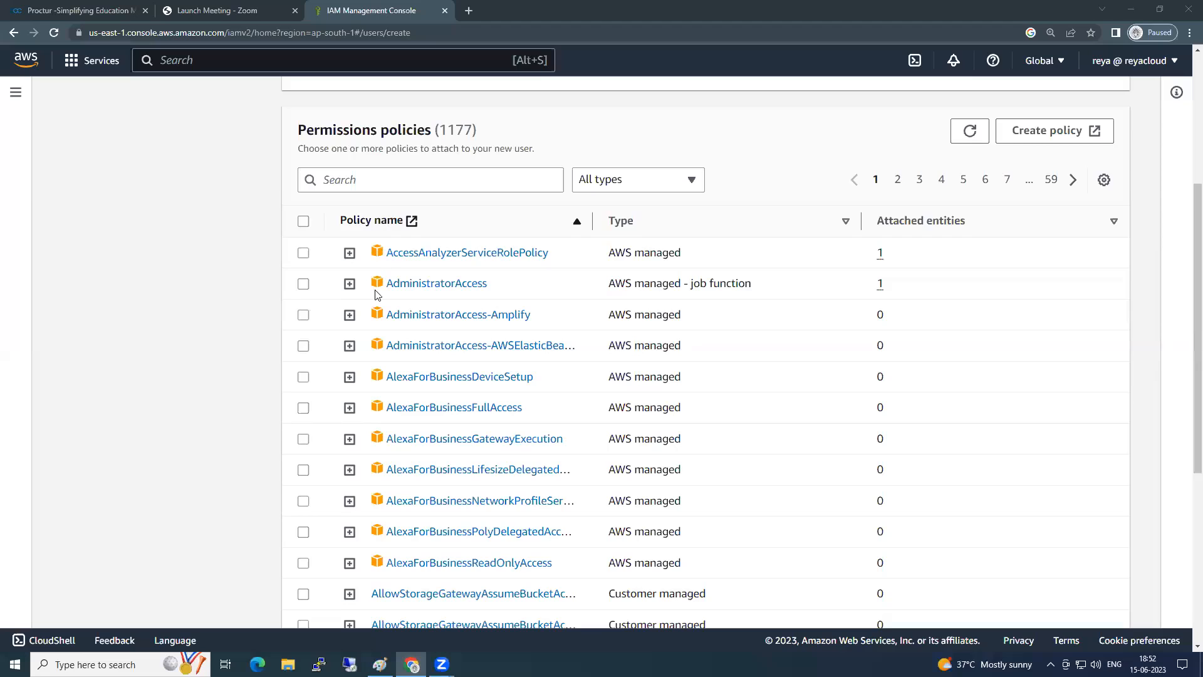
scroll(378, 297, down, 1)
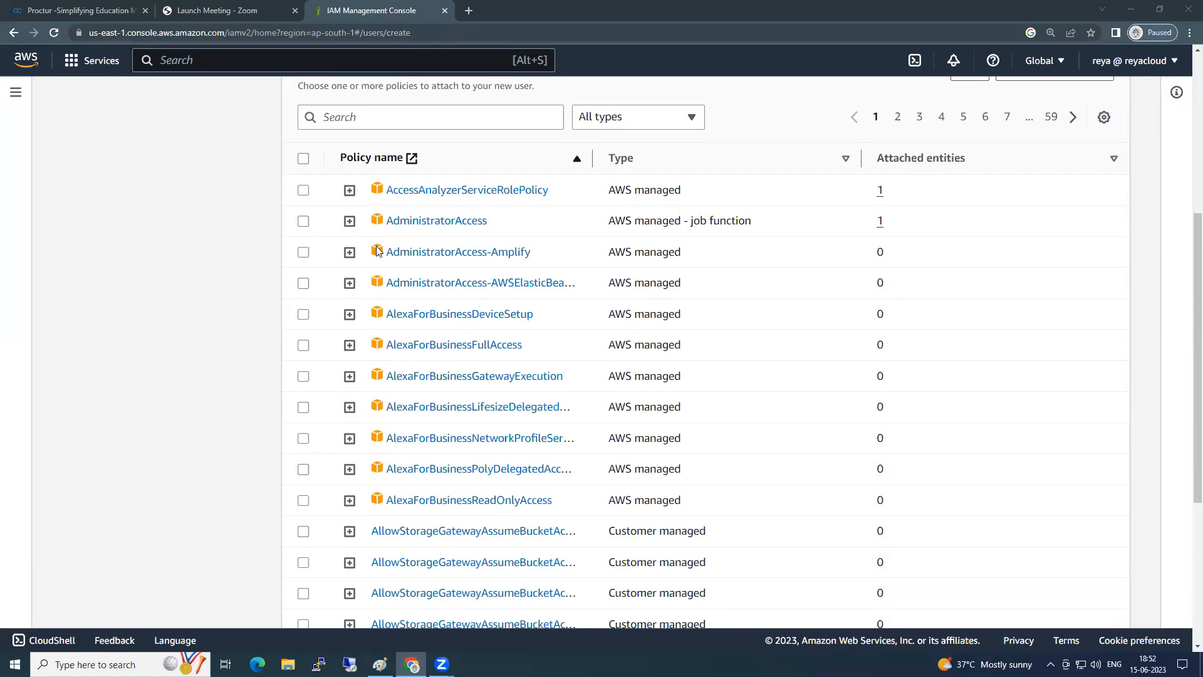
scroll(385, 456, down, 1)
scroll(385, 456, down, 3)
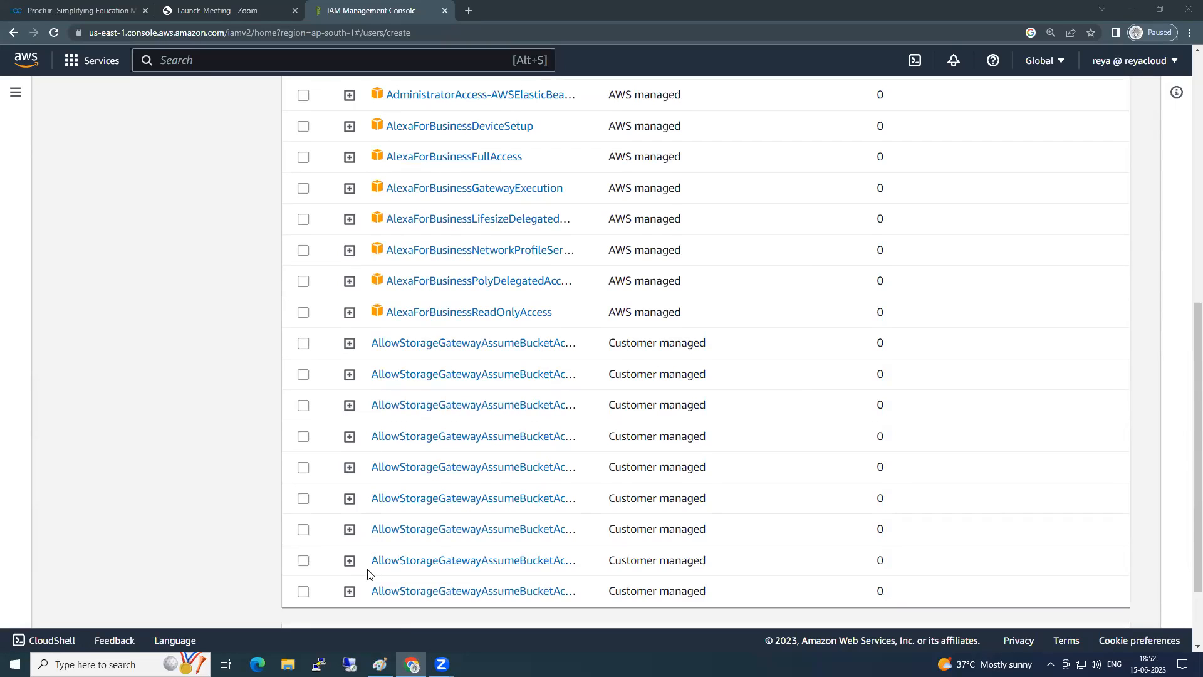
scroll(466, 509, up, 4)
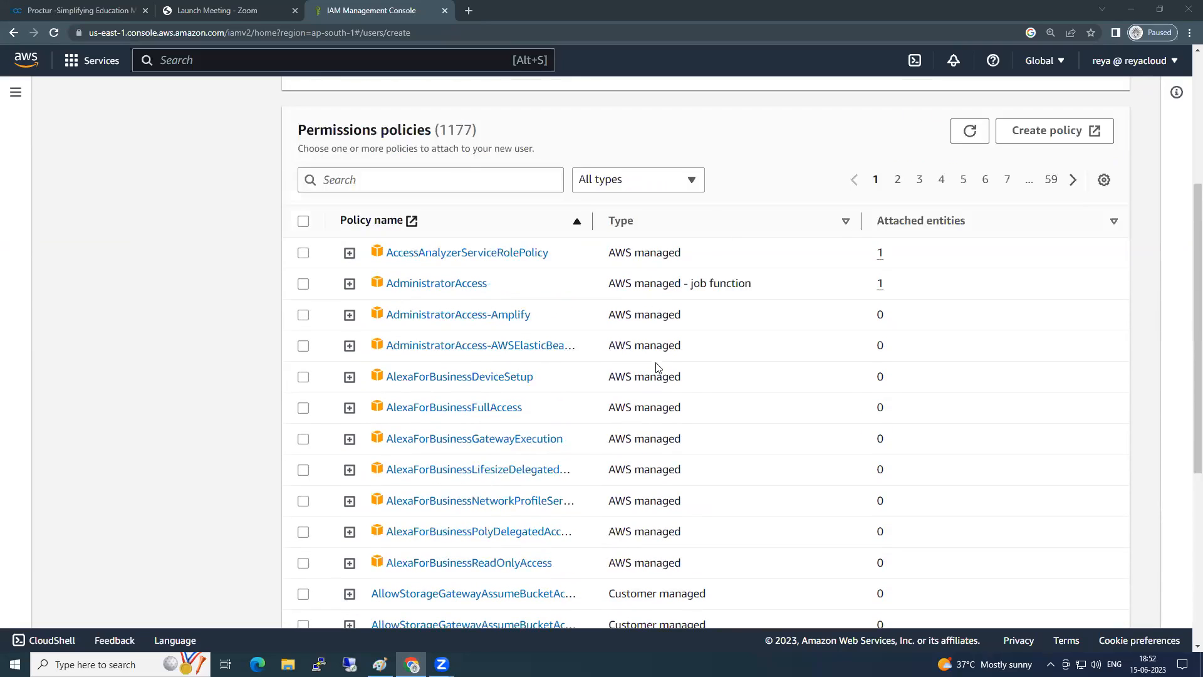
drag(439, 129, 472, 130)
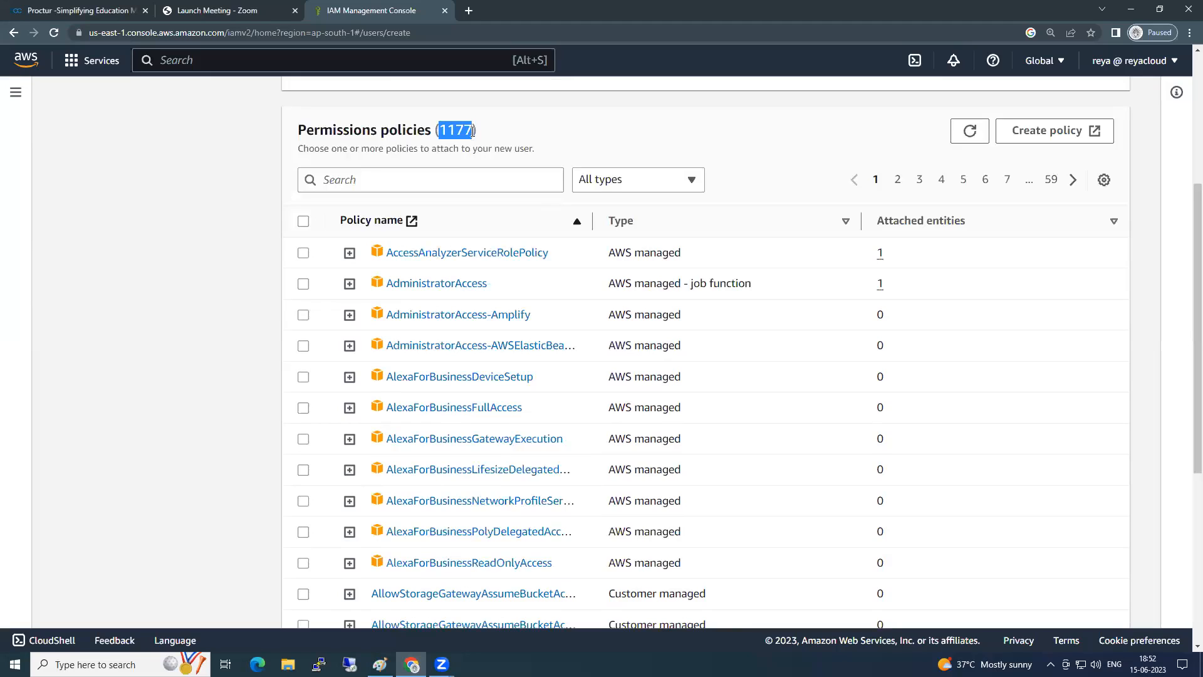
click(235, 274)
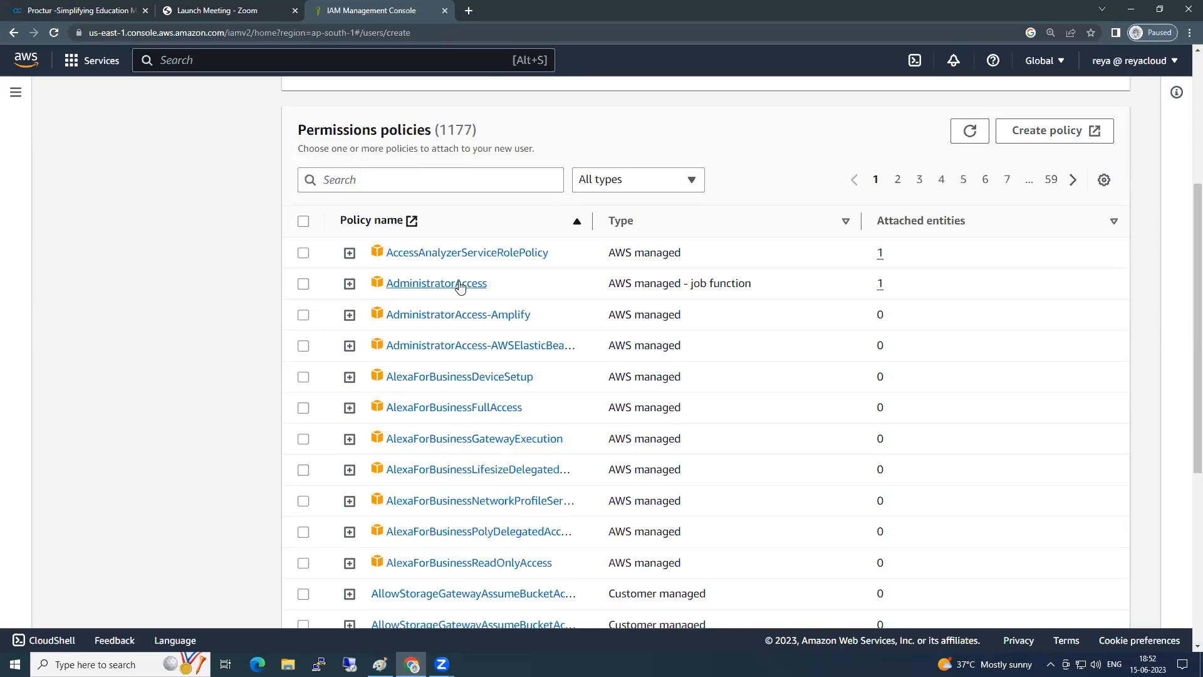
Tick the AdministratorAccess policy for the new user.
click(304, 284)
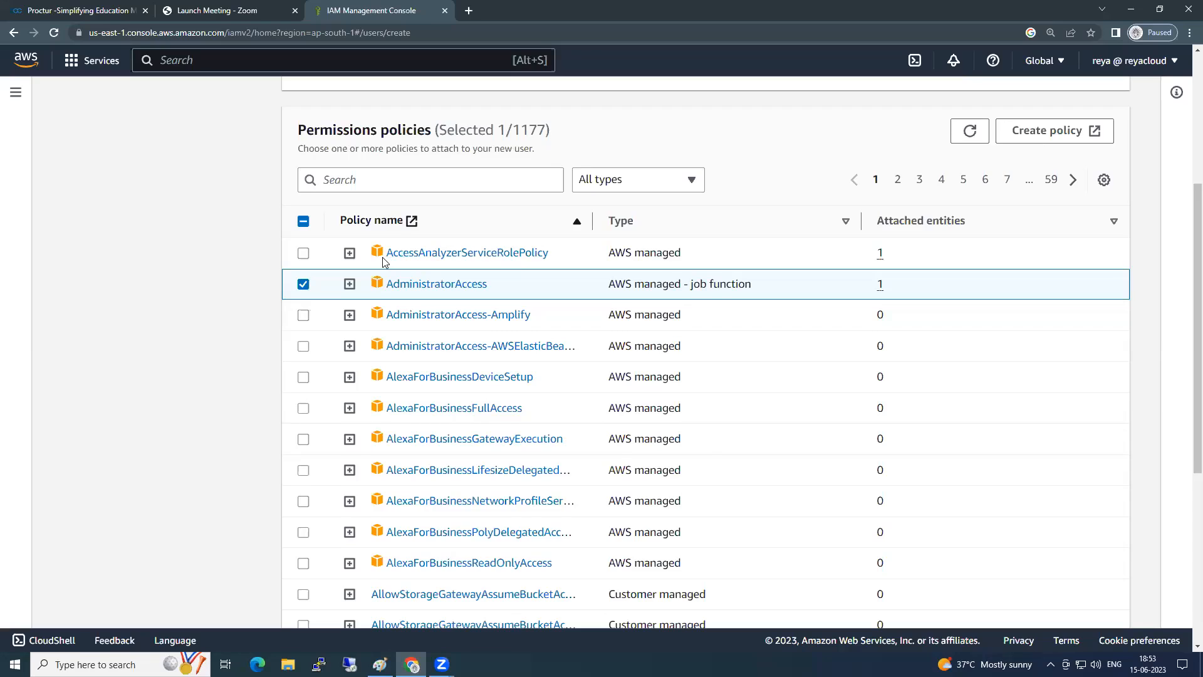
scroll(385, 262, up, 3)
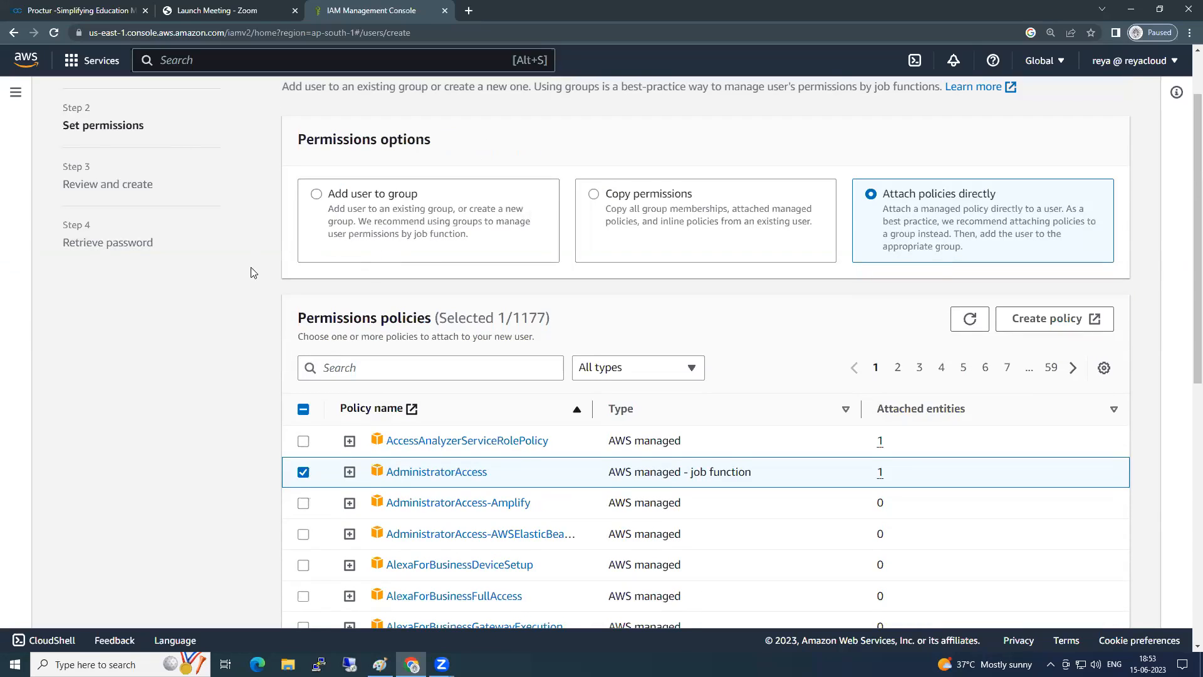
scroll(425, 251, down, 4)
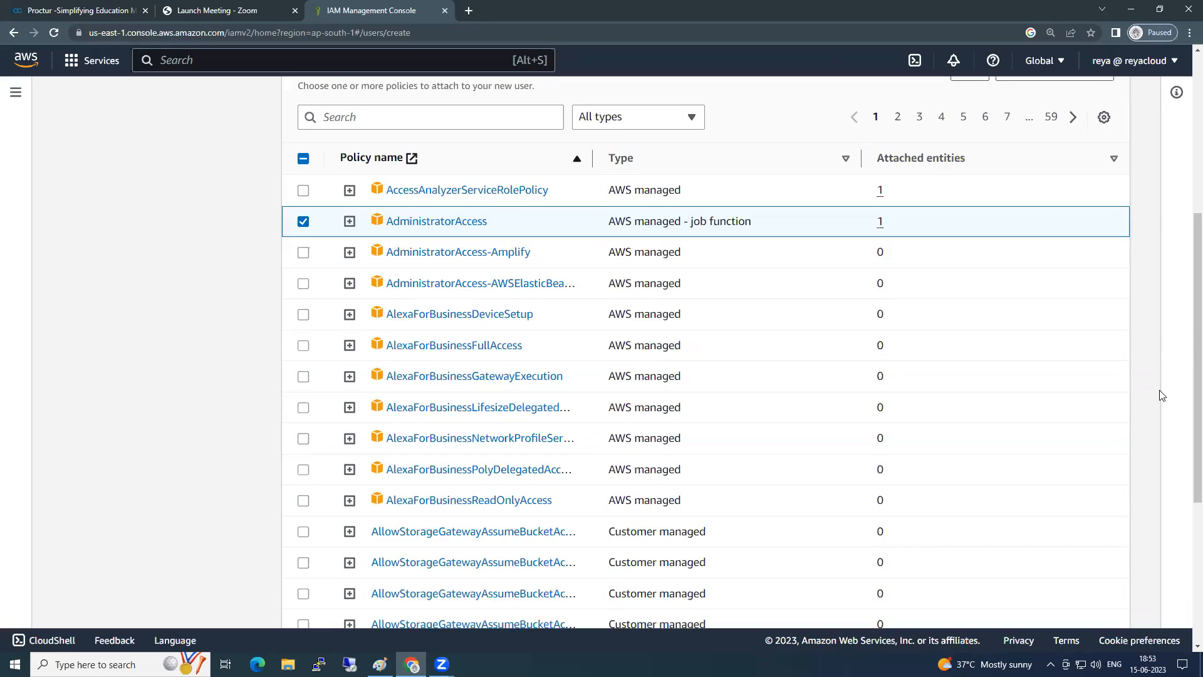
scroll(1108, 540, down, 5)
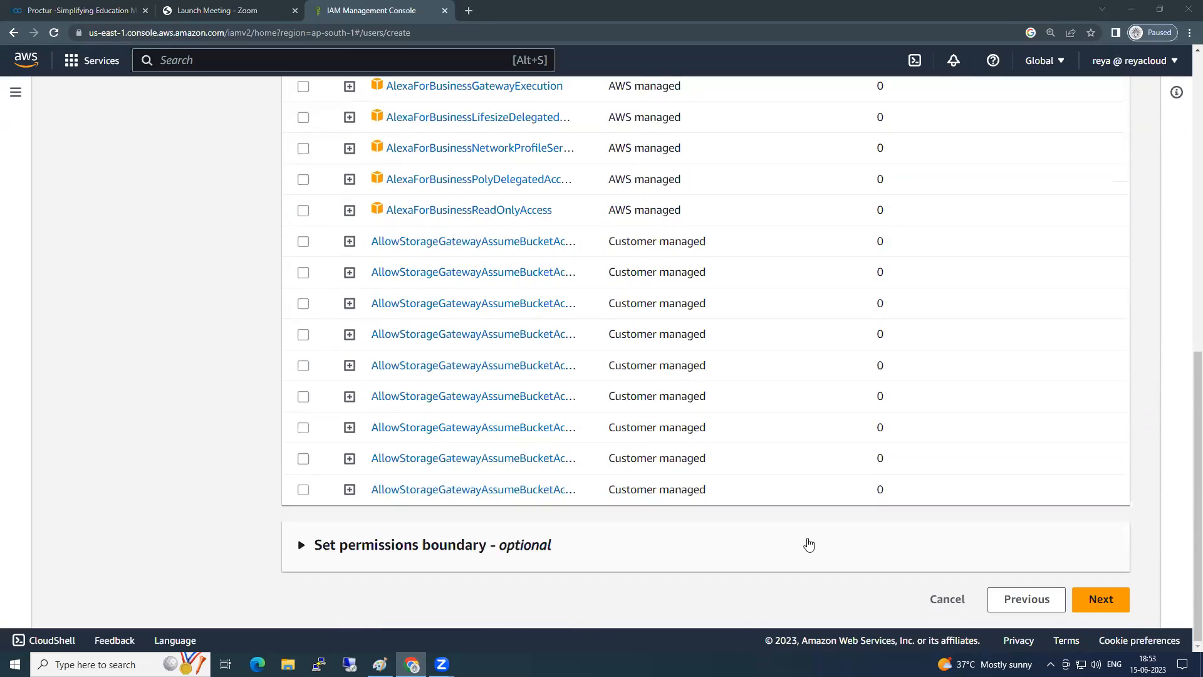
Expand the permissions boundary section, read its maximum-permissions description, then collapse it unset.
click(321, 550)
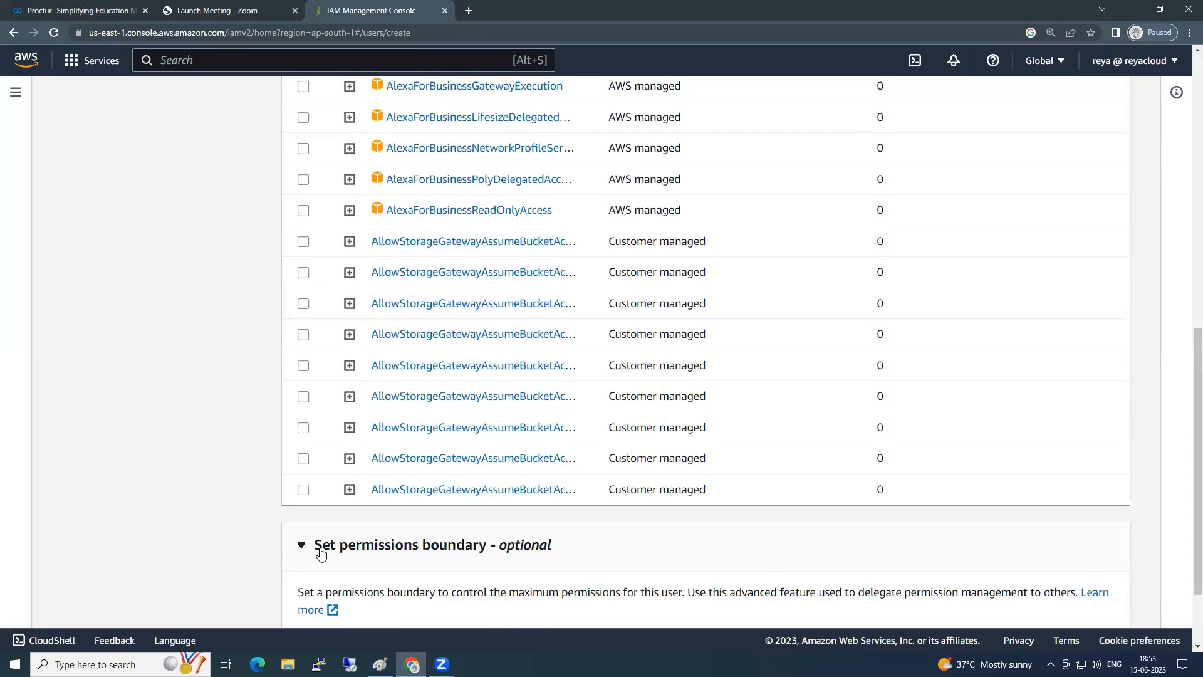
scroll(321, 553, down, 1)
scroll(320, 551, up, 1)
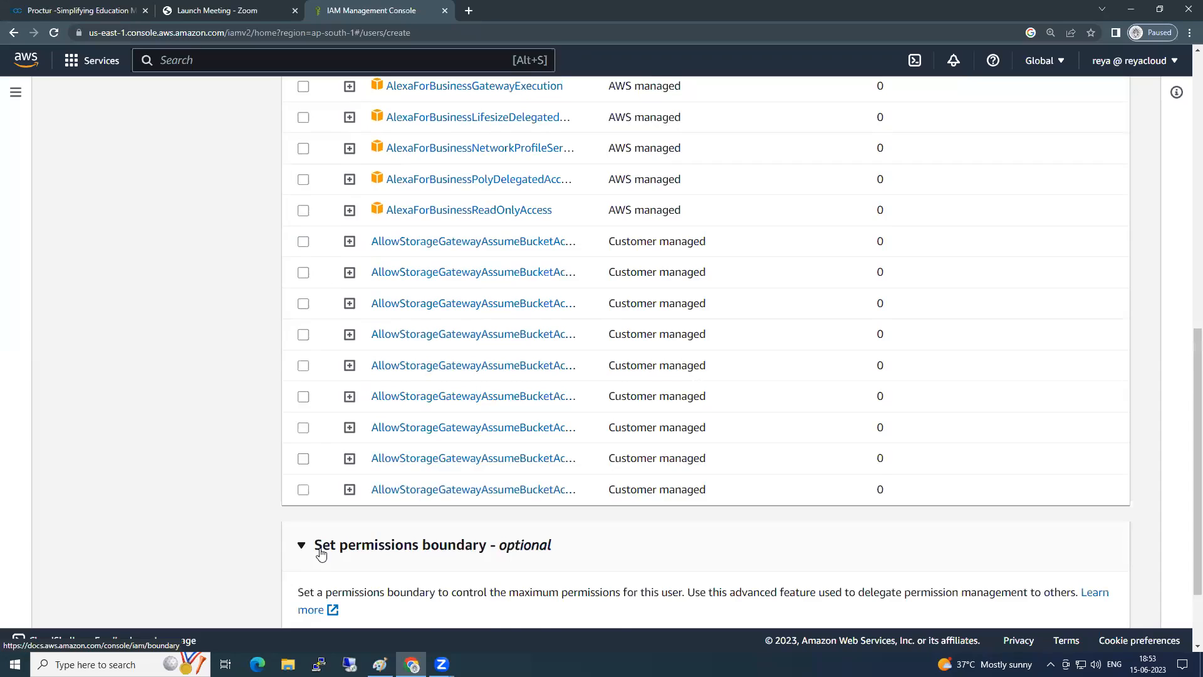
scroll(376, 536, down, 2)
drag(505, 487, 662, 487)
click(477, 497)
drag(447, 488, 678, 491)
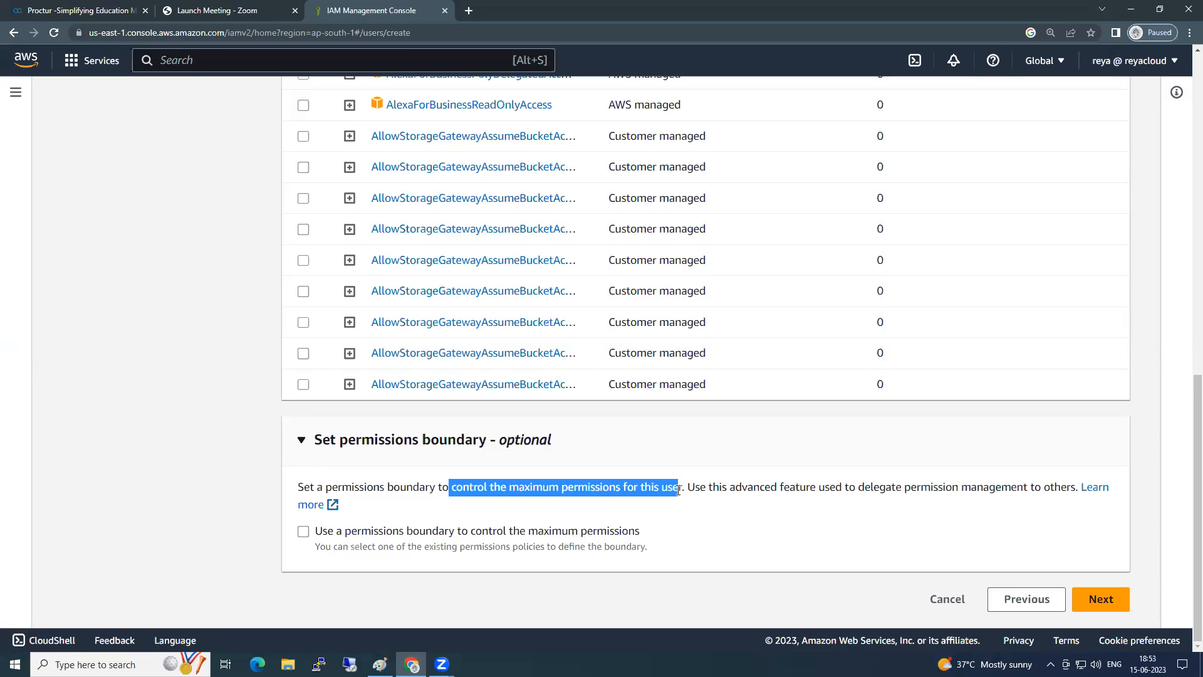
click(498, 441)
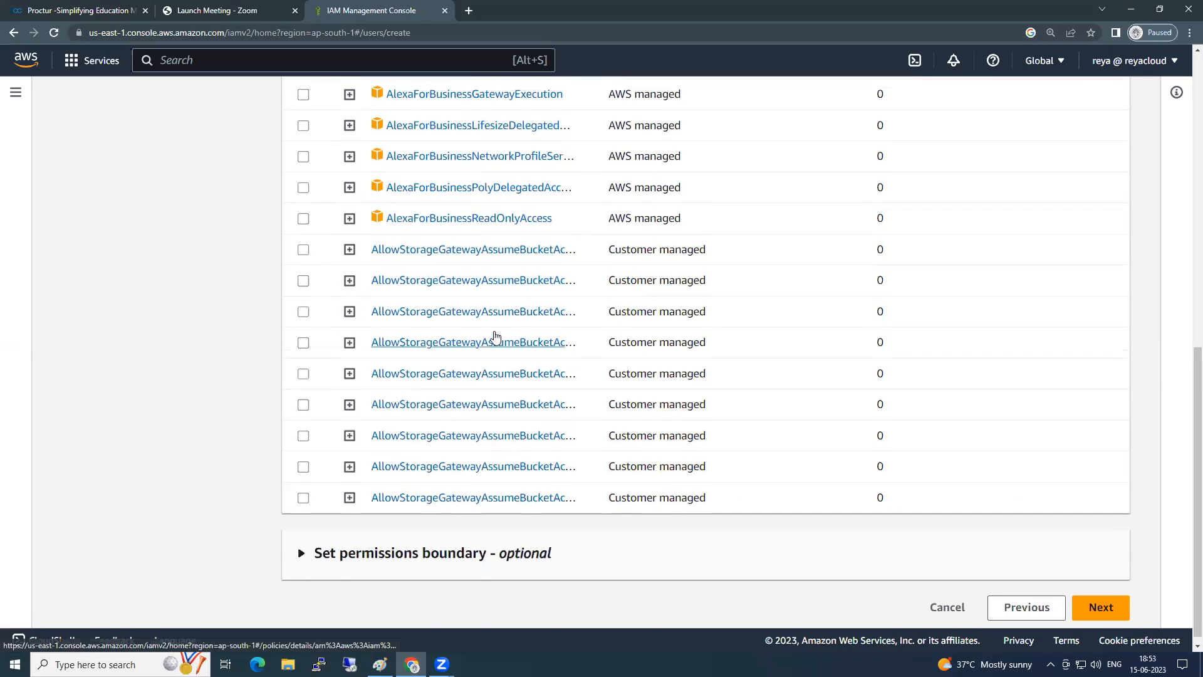
On Review and create, check the user name, Autogenerated password, password reset 'No', and the Tags section.
click(1098, 598)
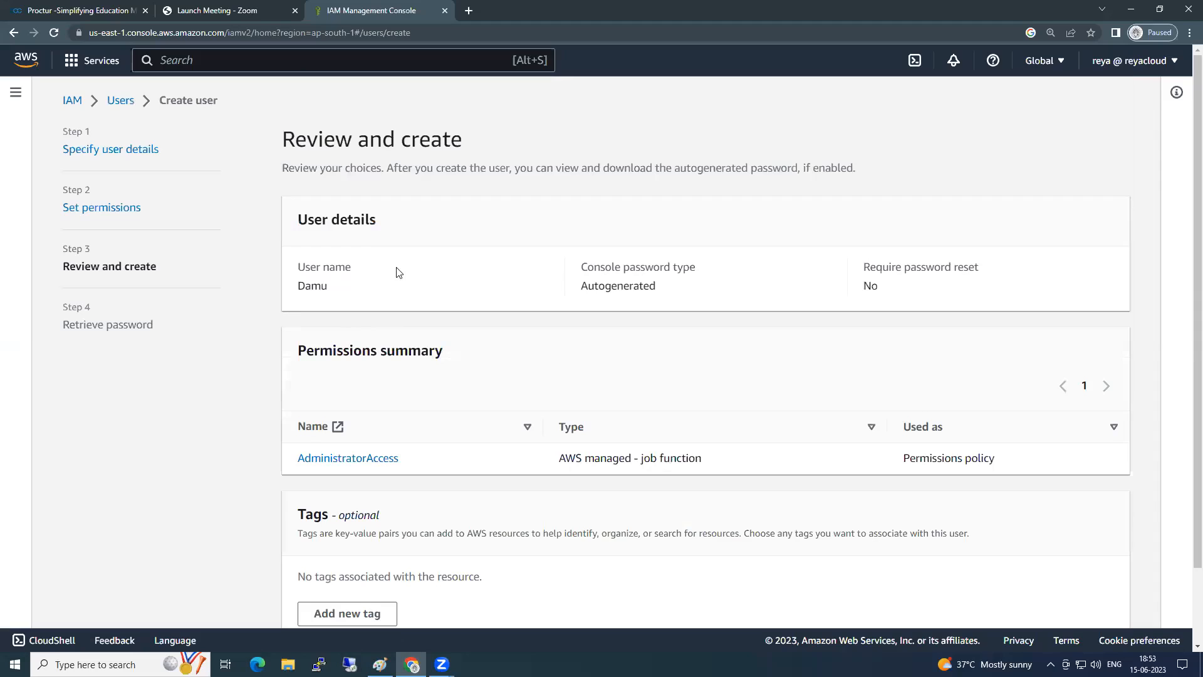
drag(294, 139, 559, 140)
click(559, 141)
scroll(529, 258, down, 2)
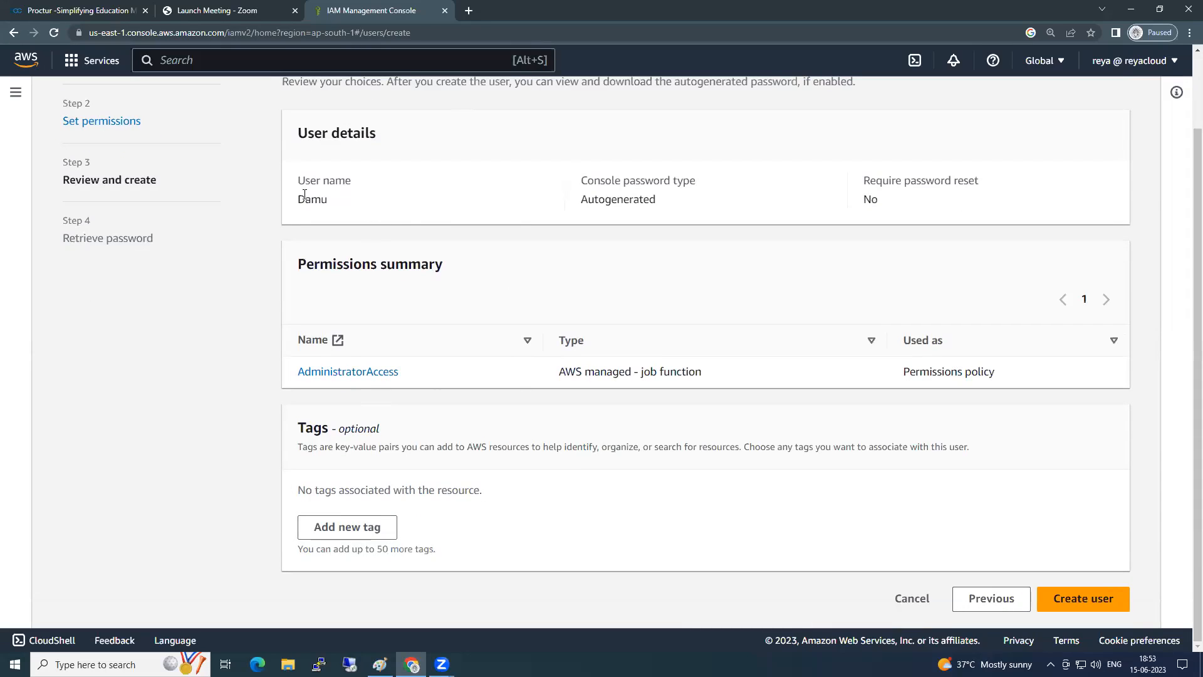
double_click(306, 198)
double_click(618, 200)
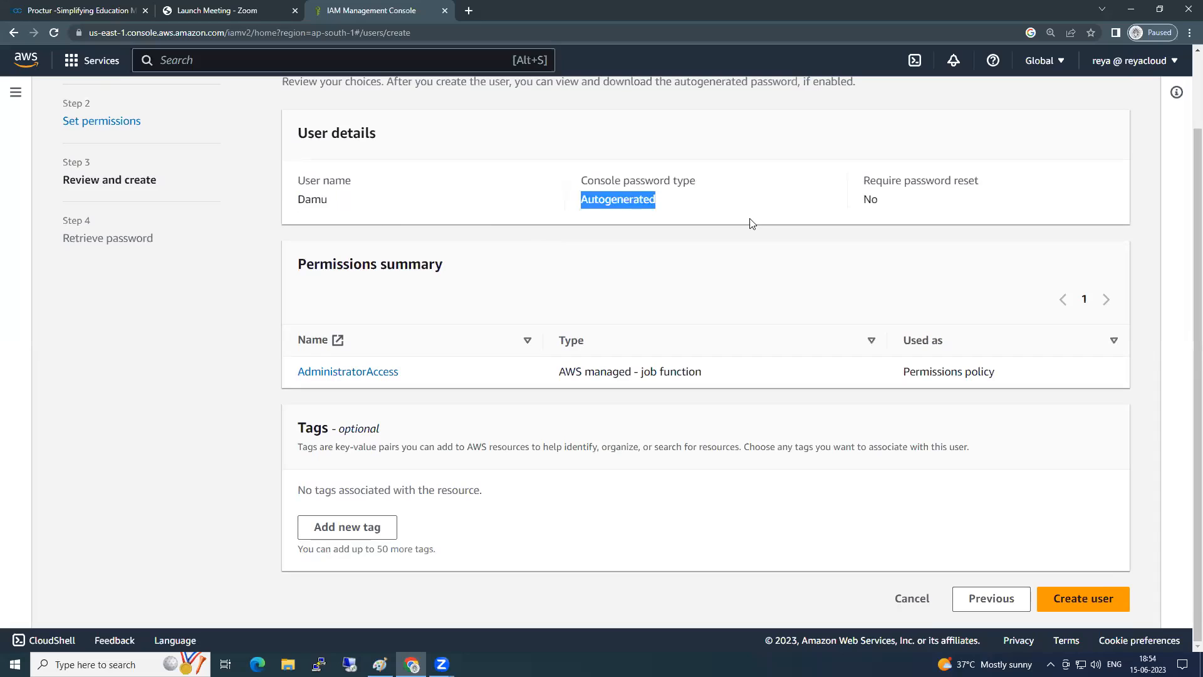
double_click(873, 201)
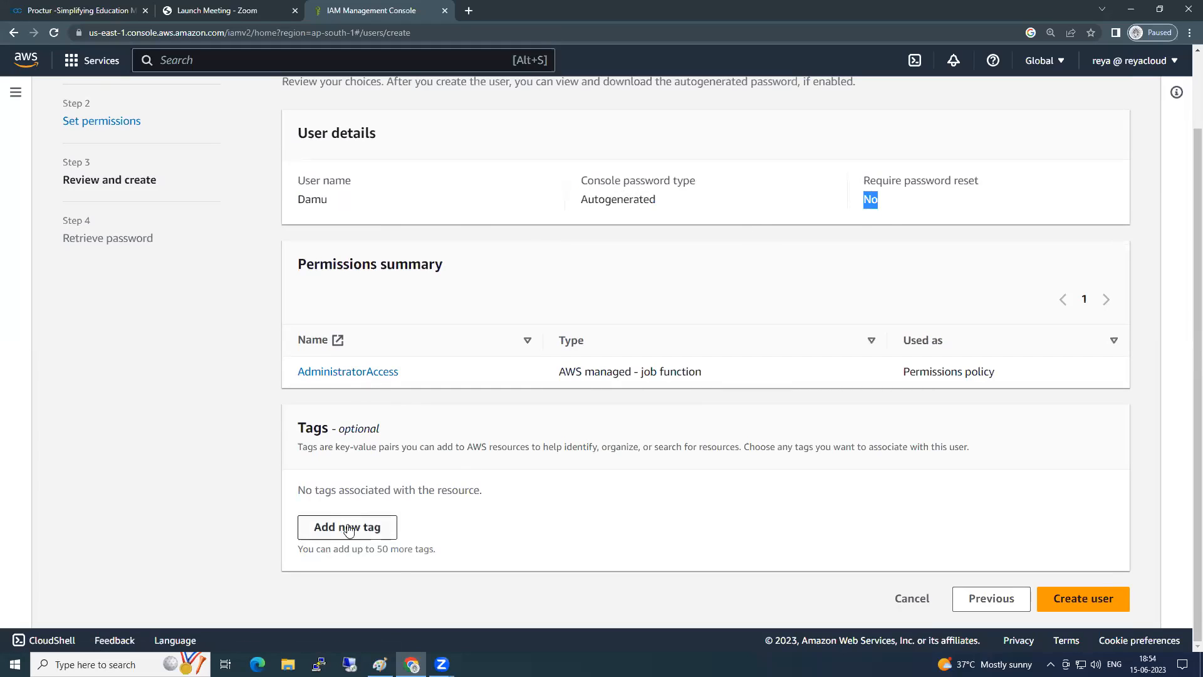
drag(299, 428, 421, 430)
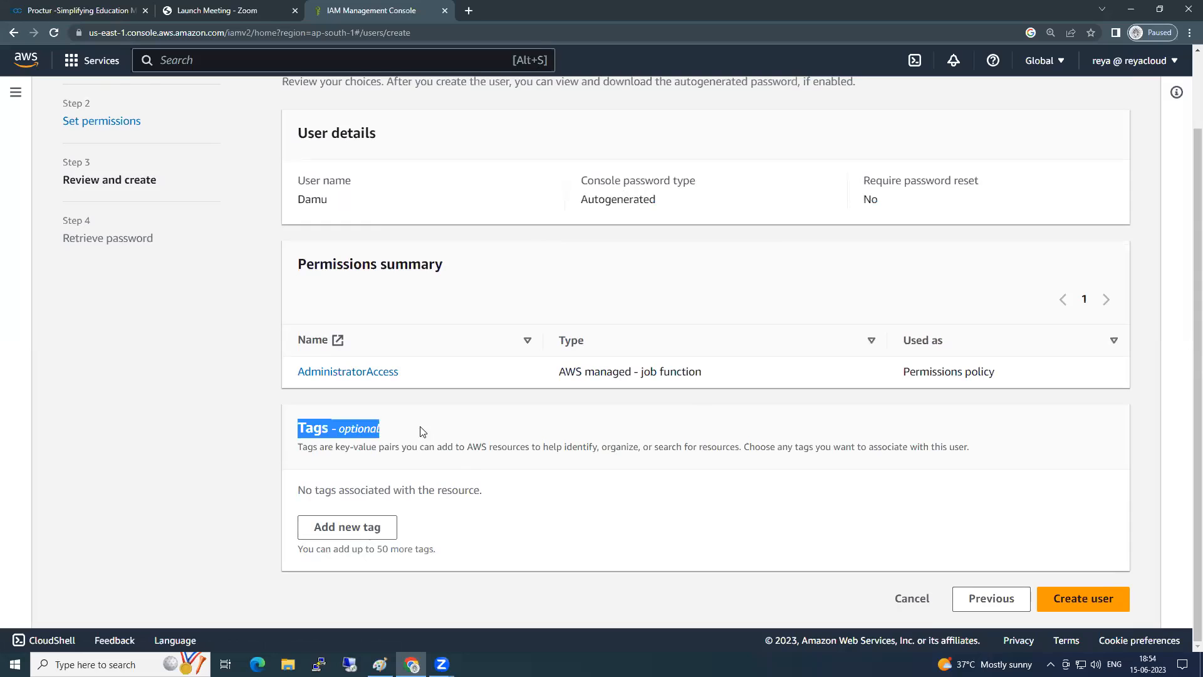
click(445, 433)
drag(302, 447, 401, 448)
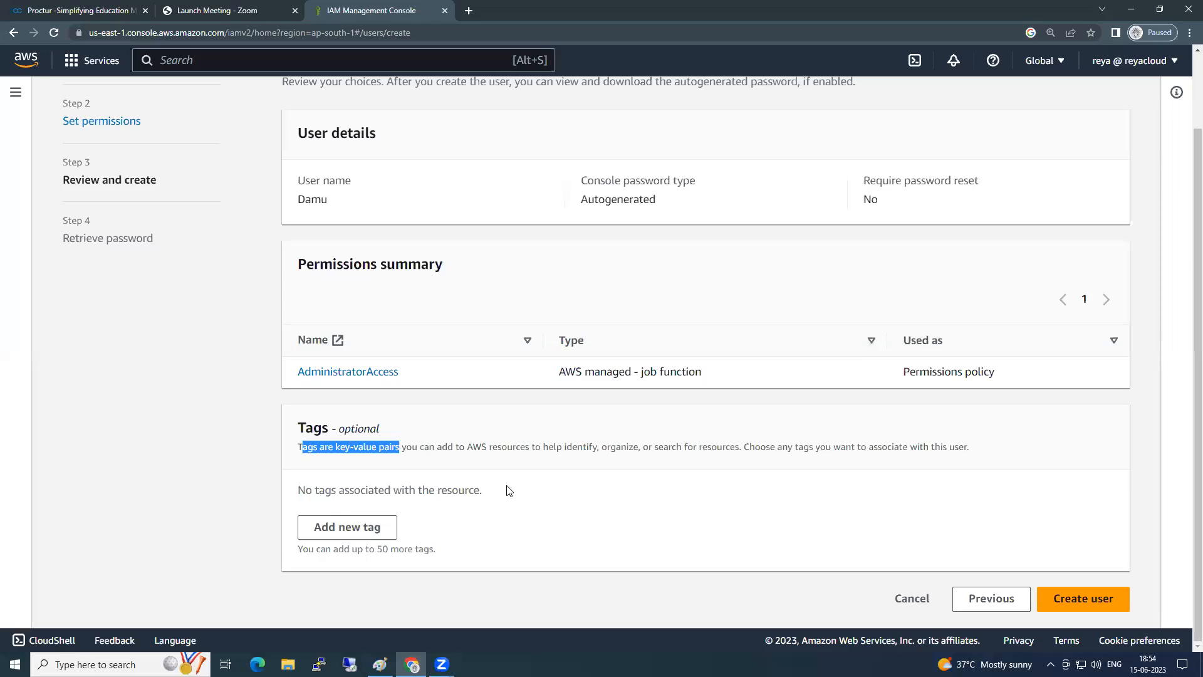
Add a tag with key Team and value DevOps.
click(384, 529)
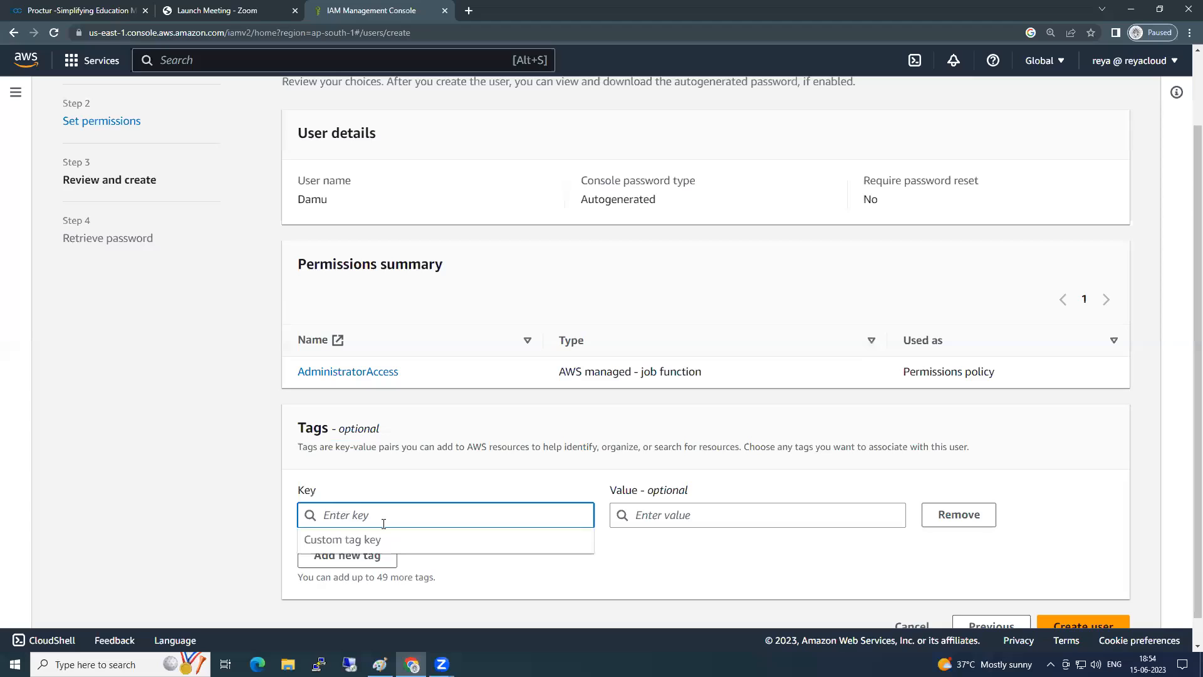
text(Team)
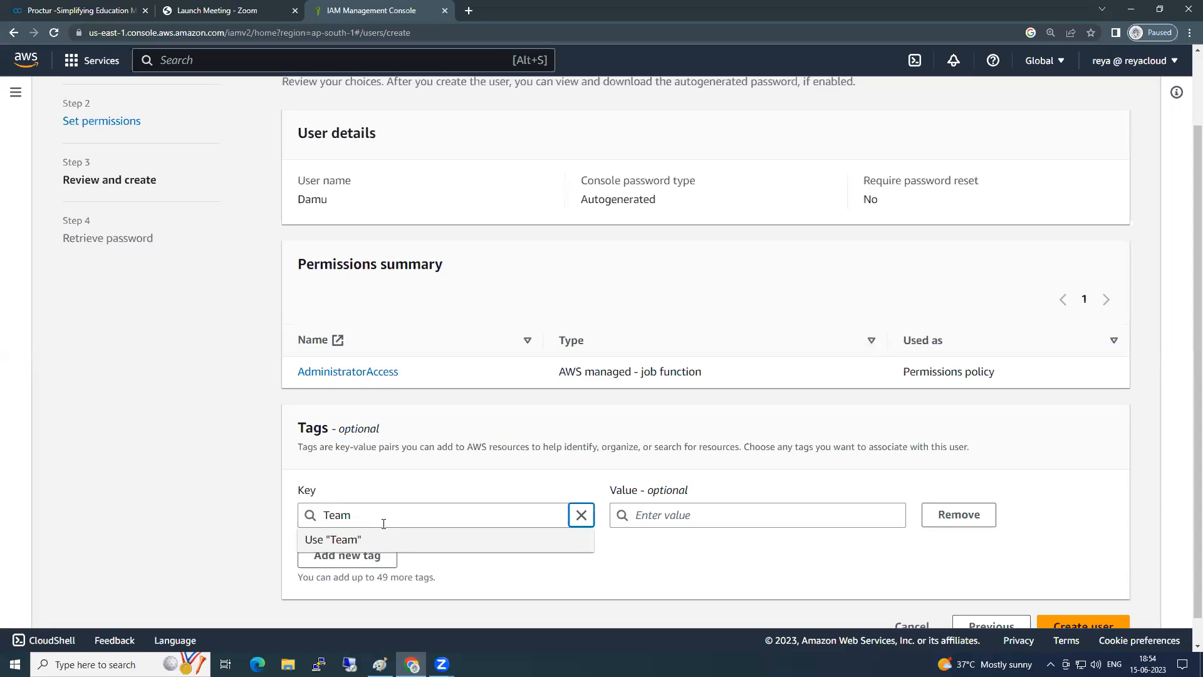
click(717, 515)
text(Dev)
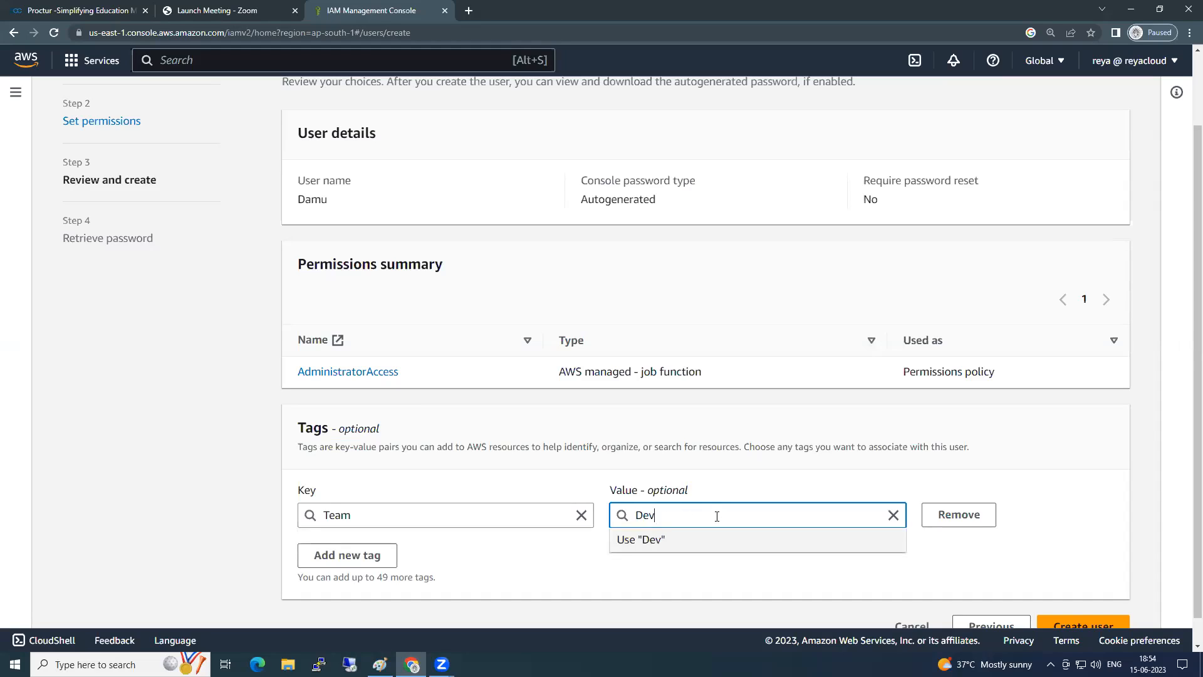
text(Ops)
click(556, 469)
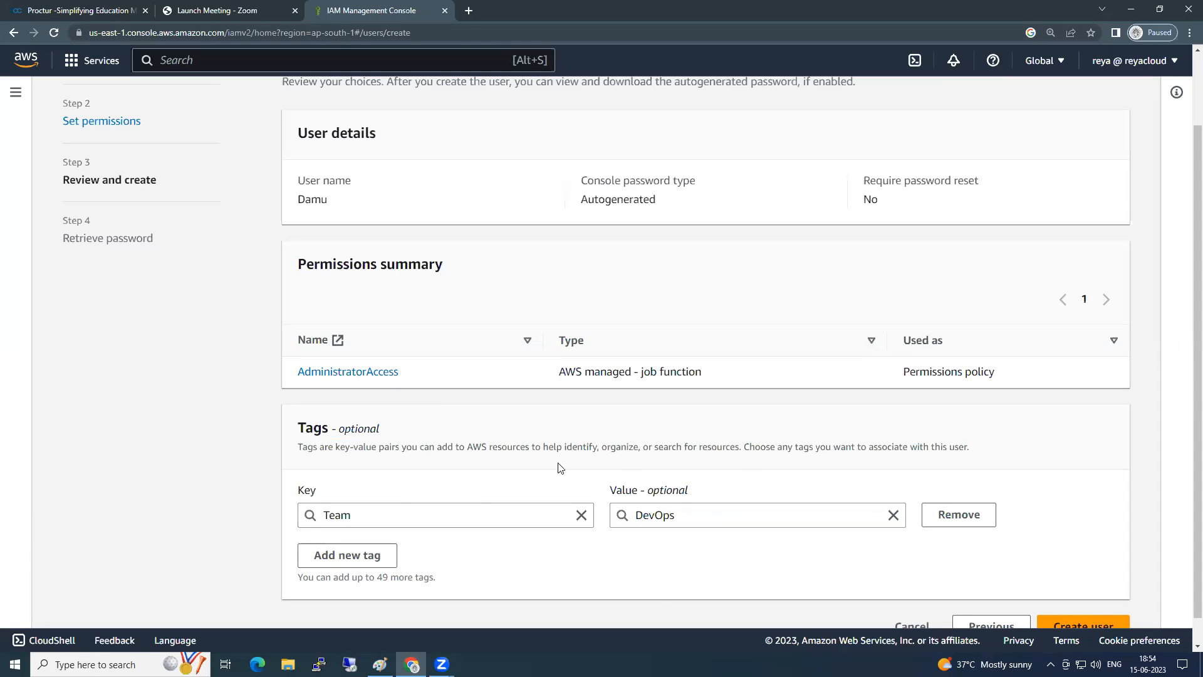
scroll(373, 582, down, 1)
double_click(383, 549)
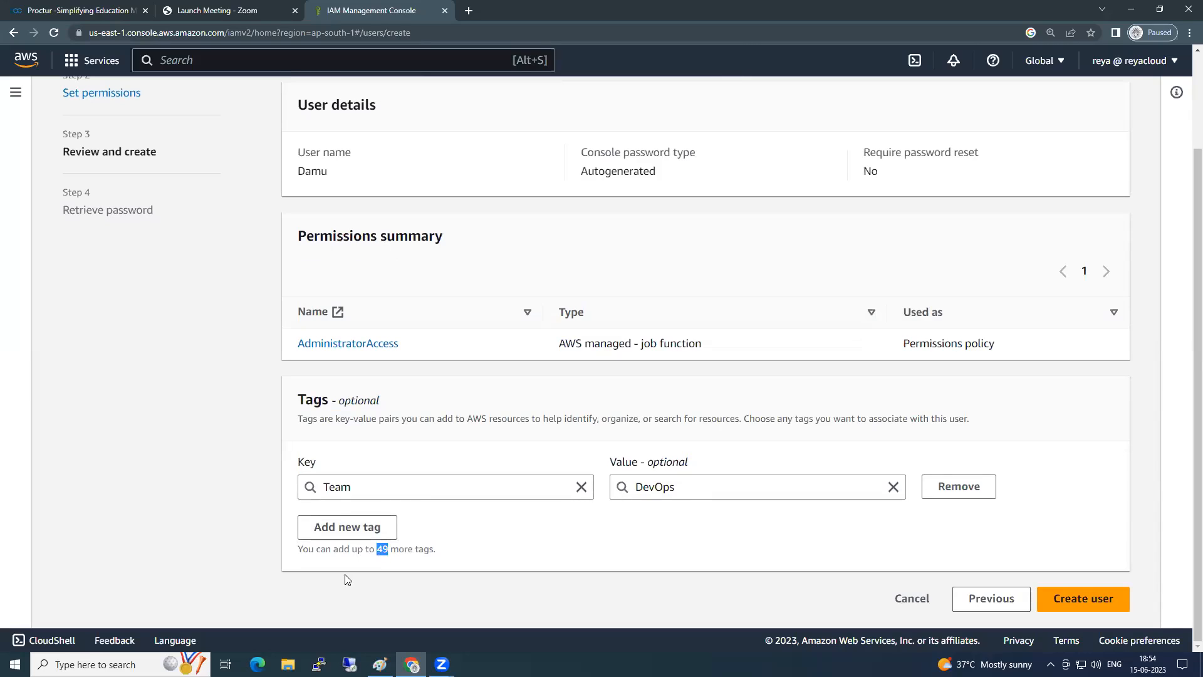
Add an Email tag holding the user's e-mail address, then create the user.
click(391, 528)
text(Email)
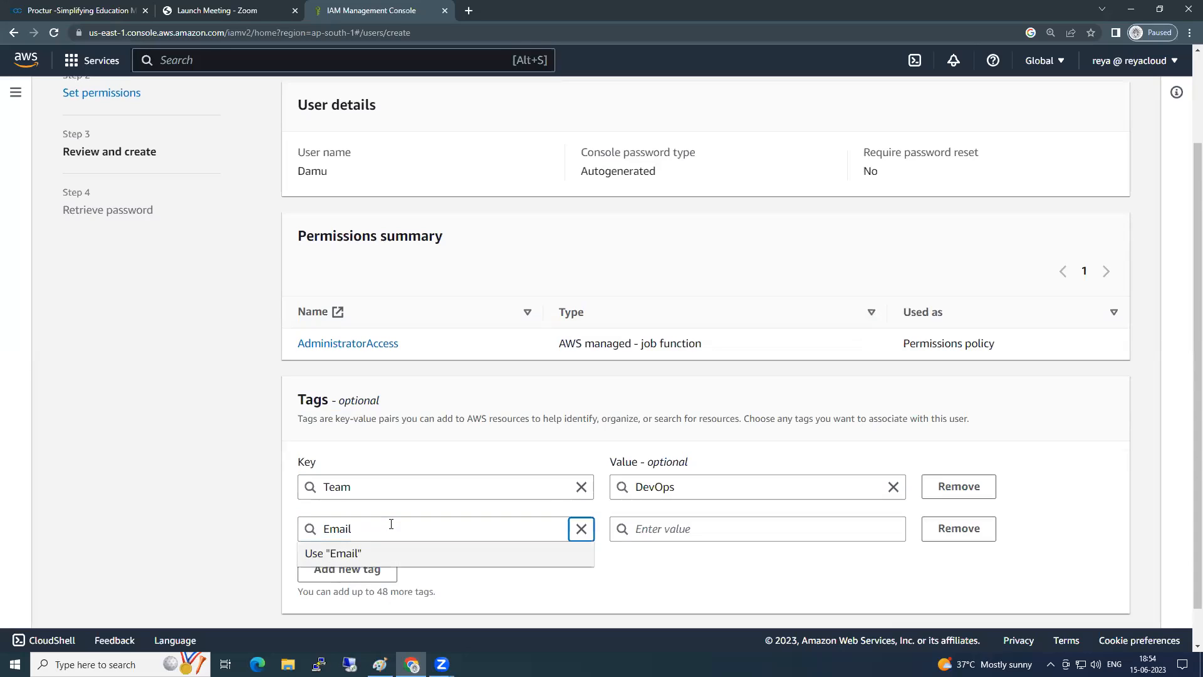
key(Tab)
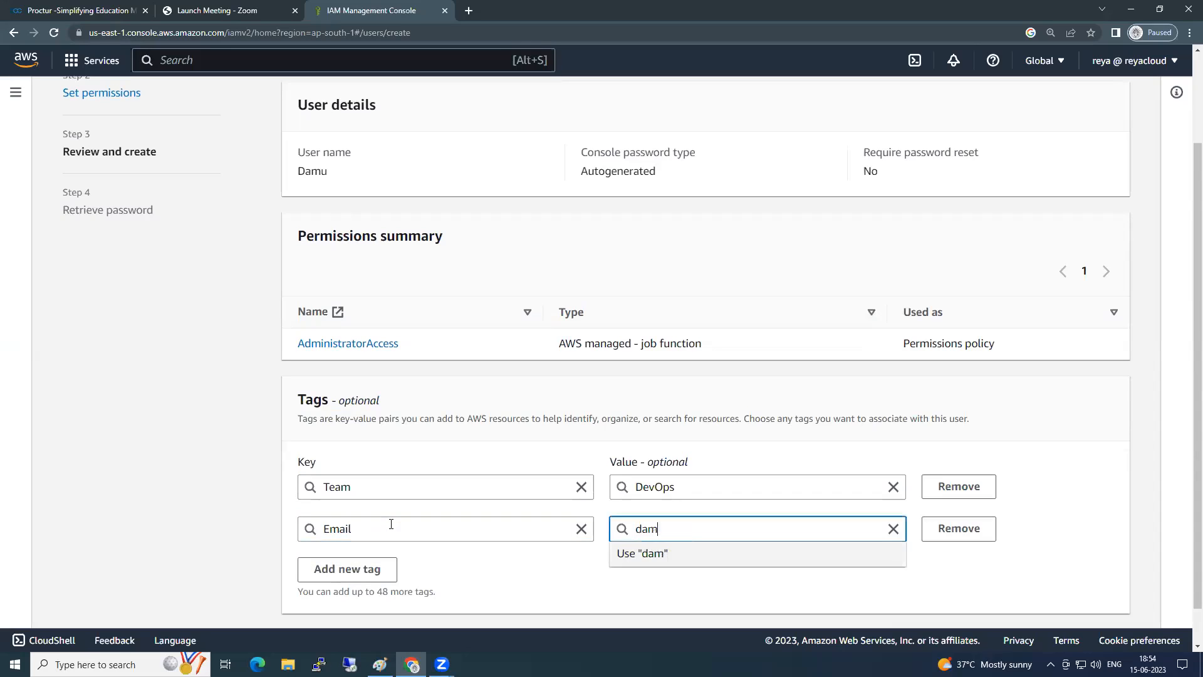
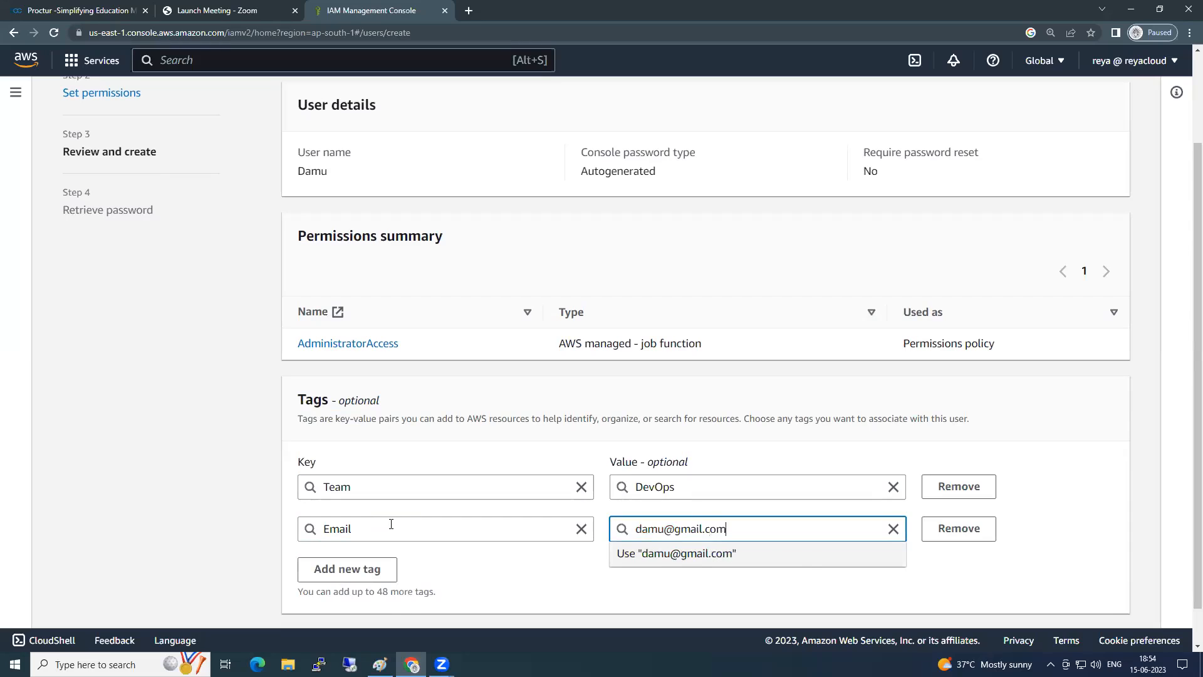
click(1085, 523)
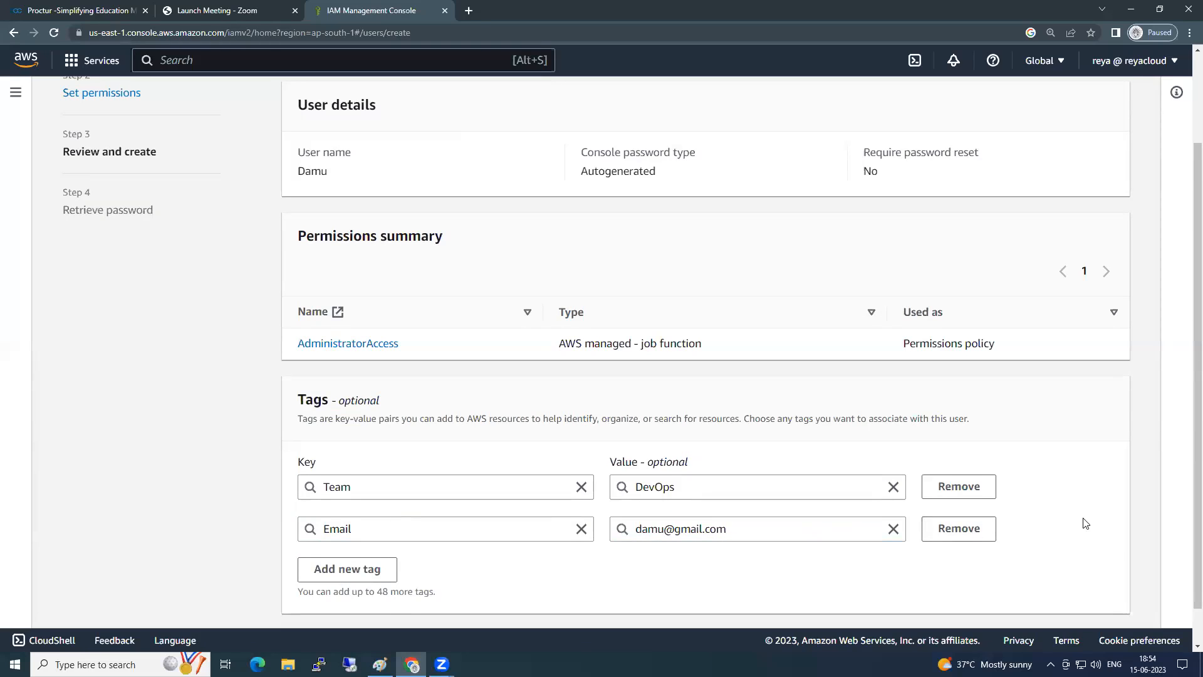
scroll(1085, 523, down, 1)
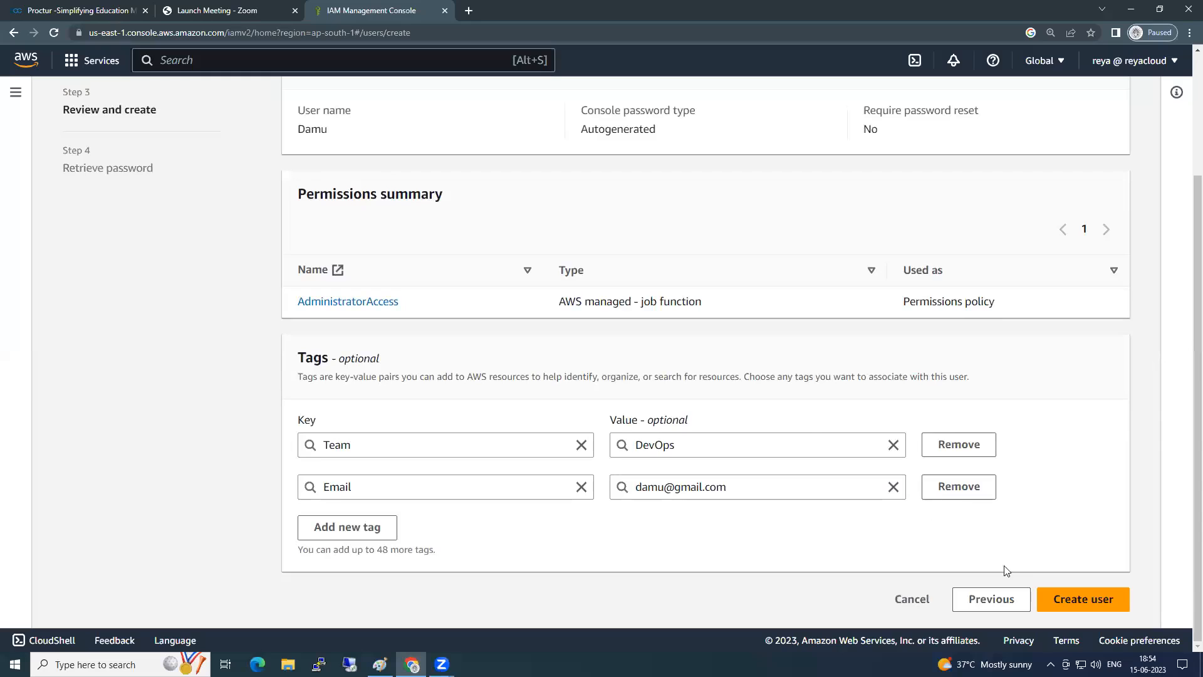
click(1078, 601)
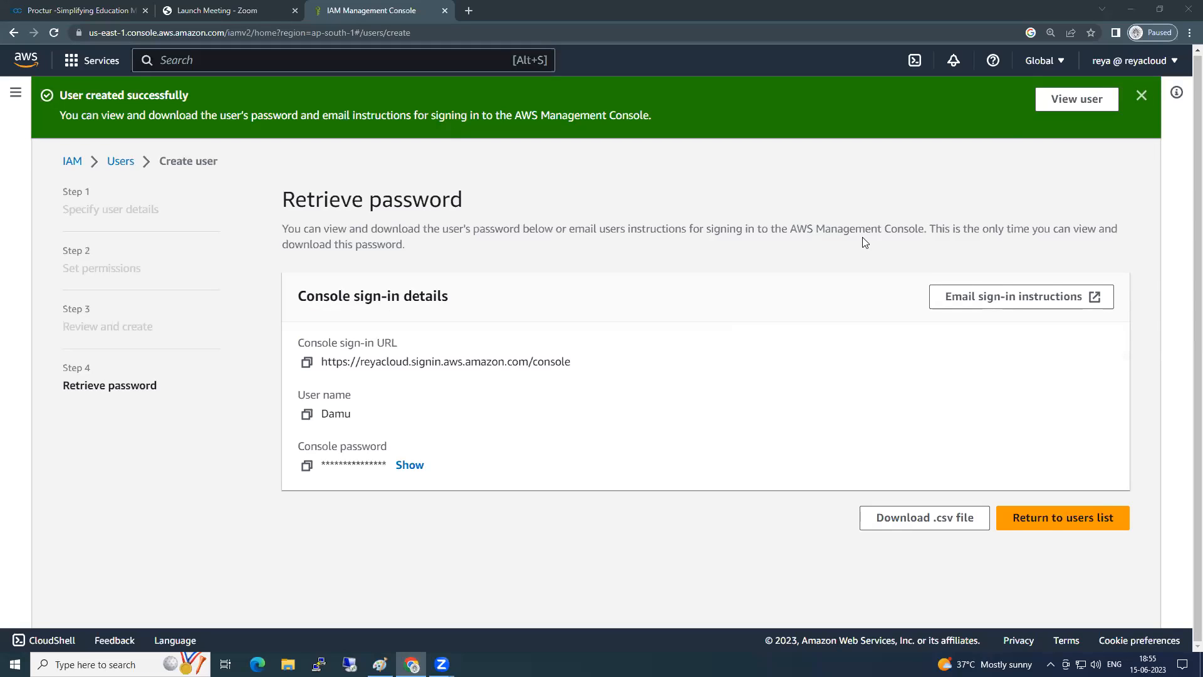
Point out the console sign-in URL and the new user's name on Retrieve password.
drag(572, 362, 320, 362)
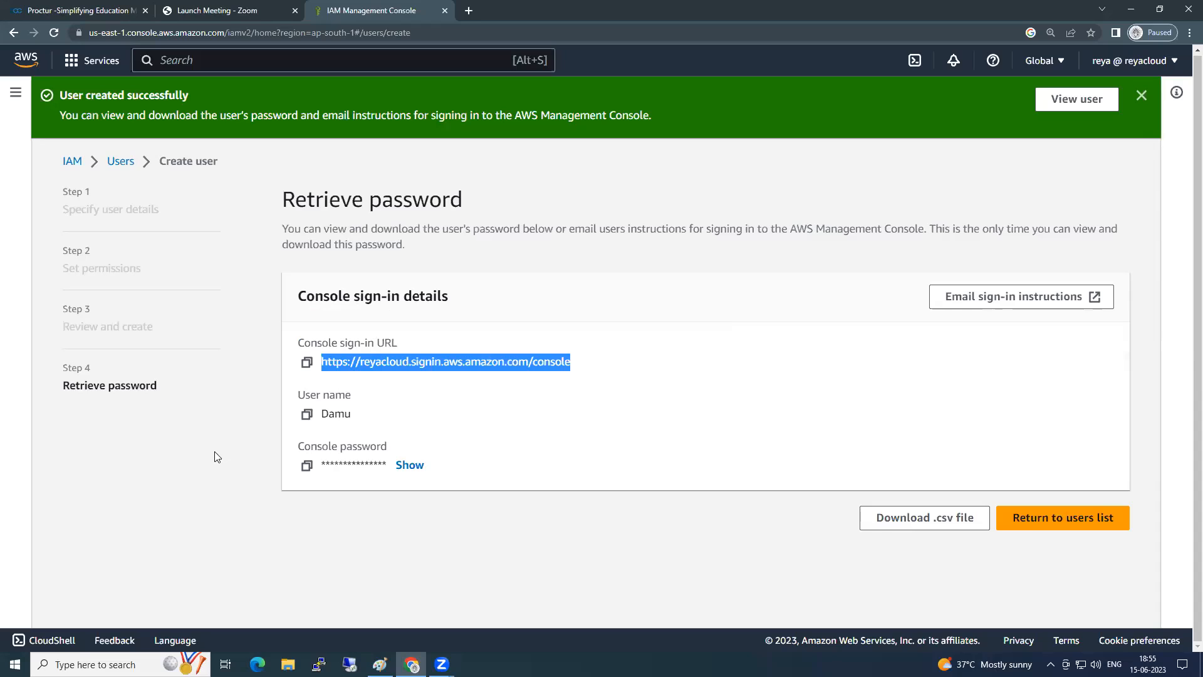
click(526, 356)
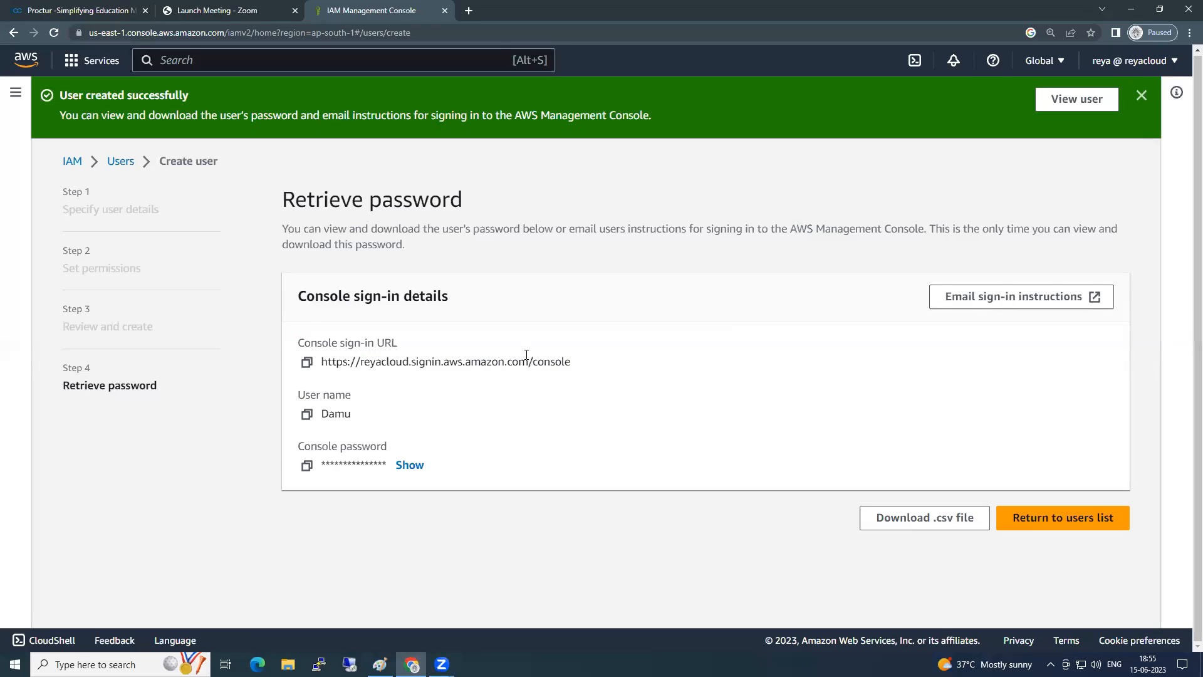
drag(586, 367, 323, 357)
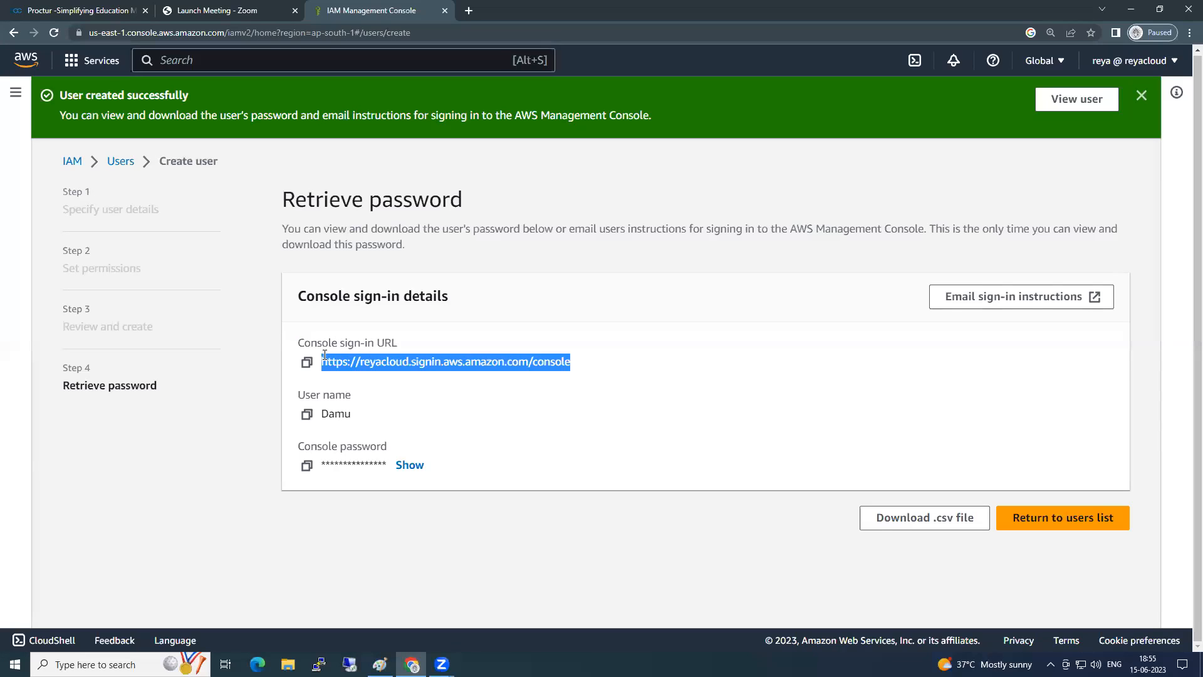
double_click(348, 415)
click(429, 481)
Reveal the console password and download the user's credentials as a .csv file.
click(420, 470)
drag(322, 466, 375, 466)
click(630, 440)
drag(450, 489, 311, 339)
click(525, 403)
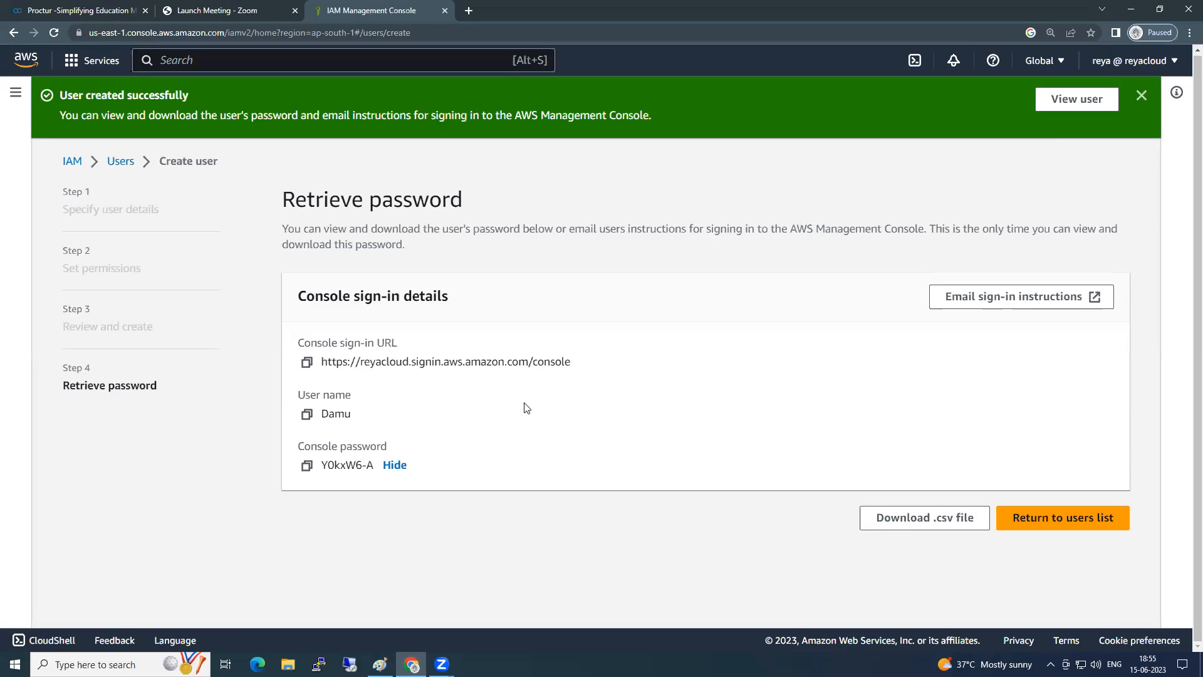
double_click(355, 465)
drag(374, 467, 322, 470)
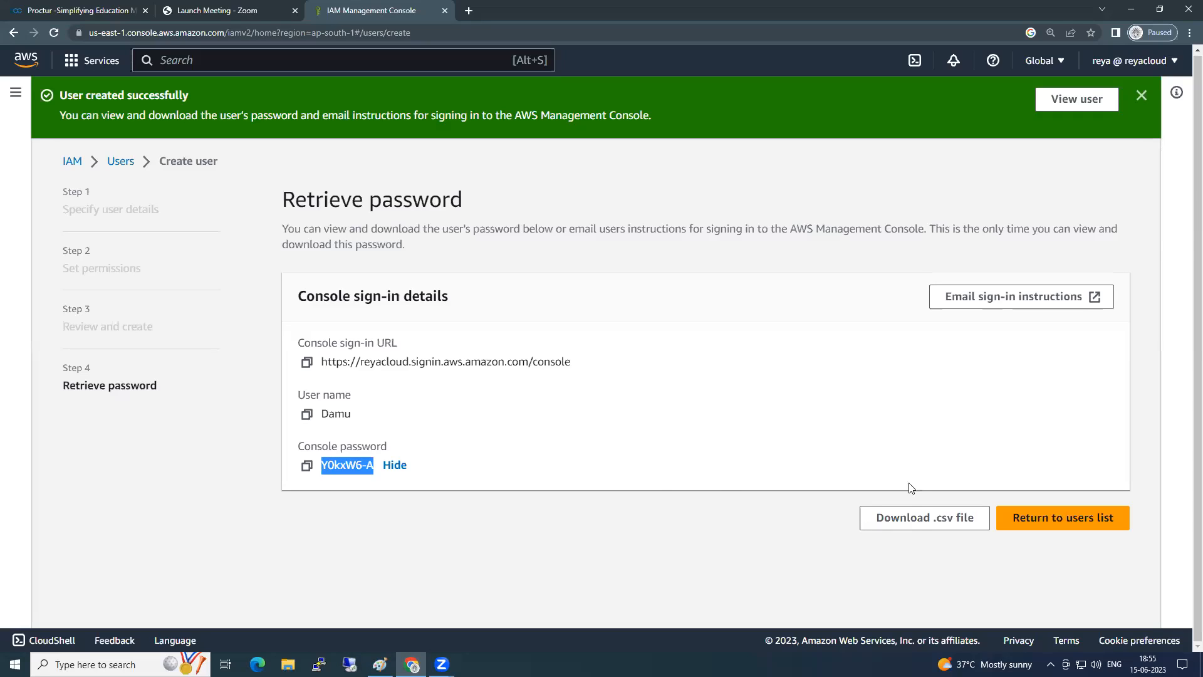
click(909, 520)
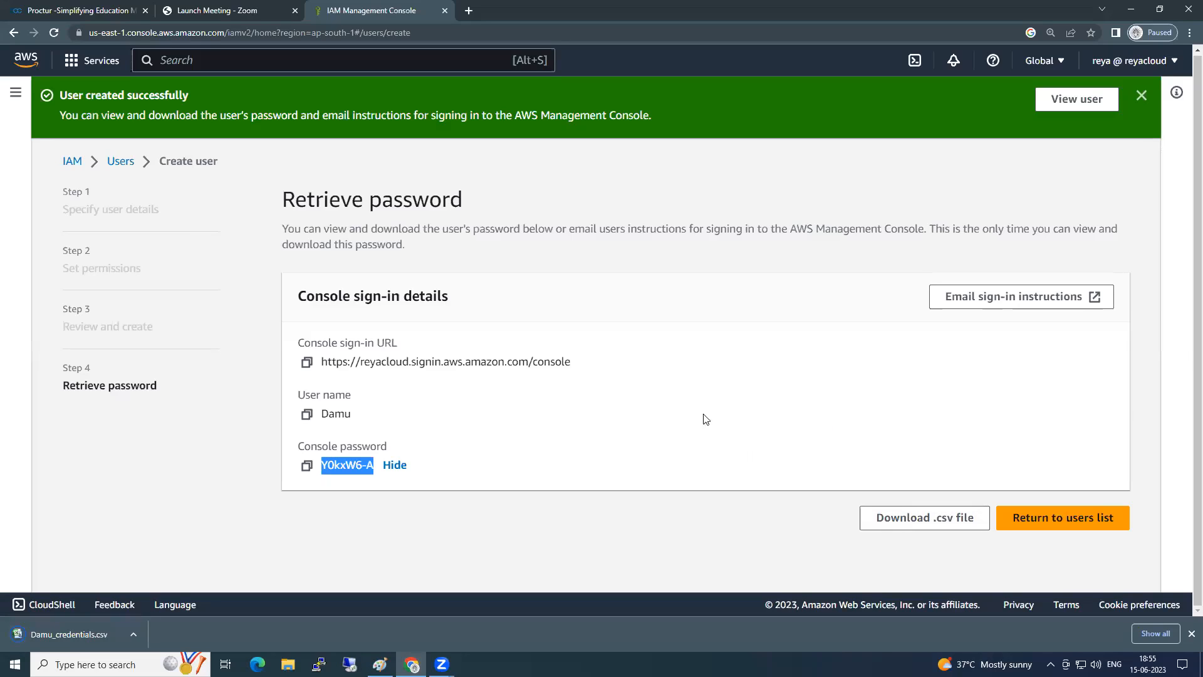
Open the credentials .csv in Excel and widen columns A, B and C to fit user name, password and URL.
click(70, 635)
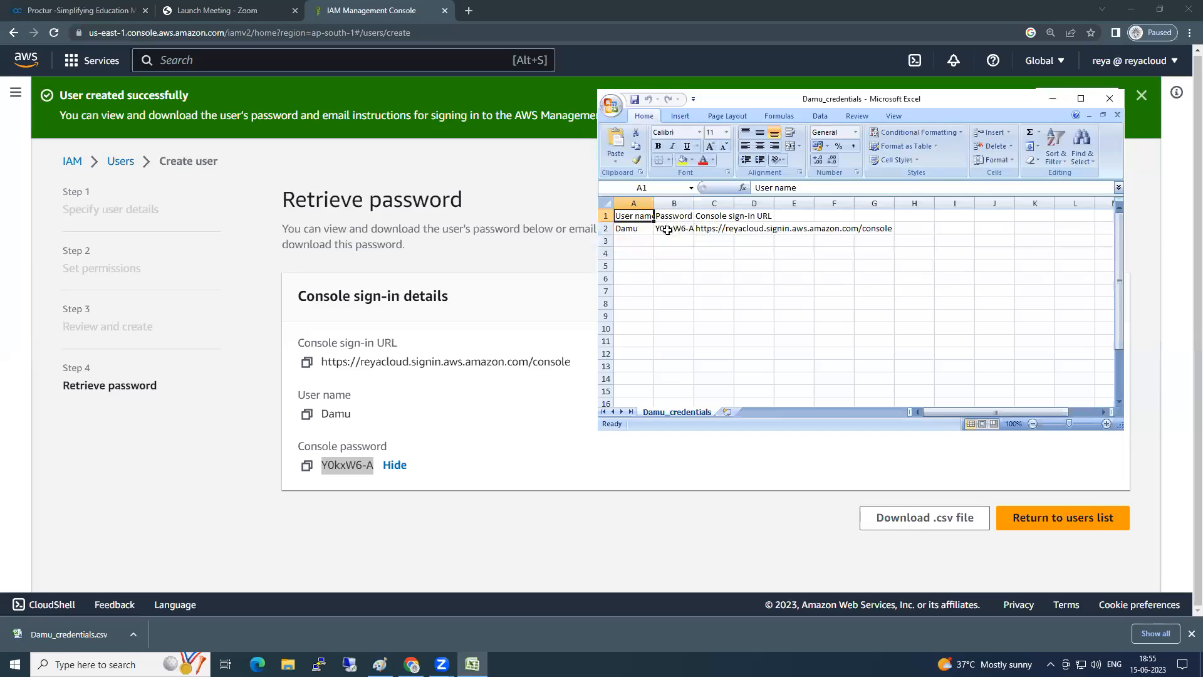
click(674, 228)
click(717, 228)
drag(734, 203, 906, 204)
drag(694, 203, 767, 203)
drag(652, 203, 712, 203)
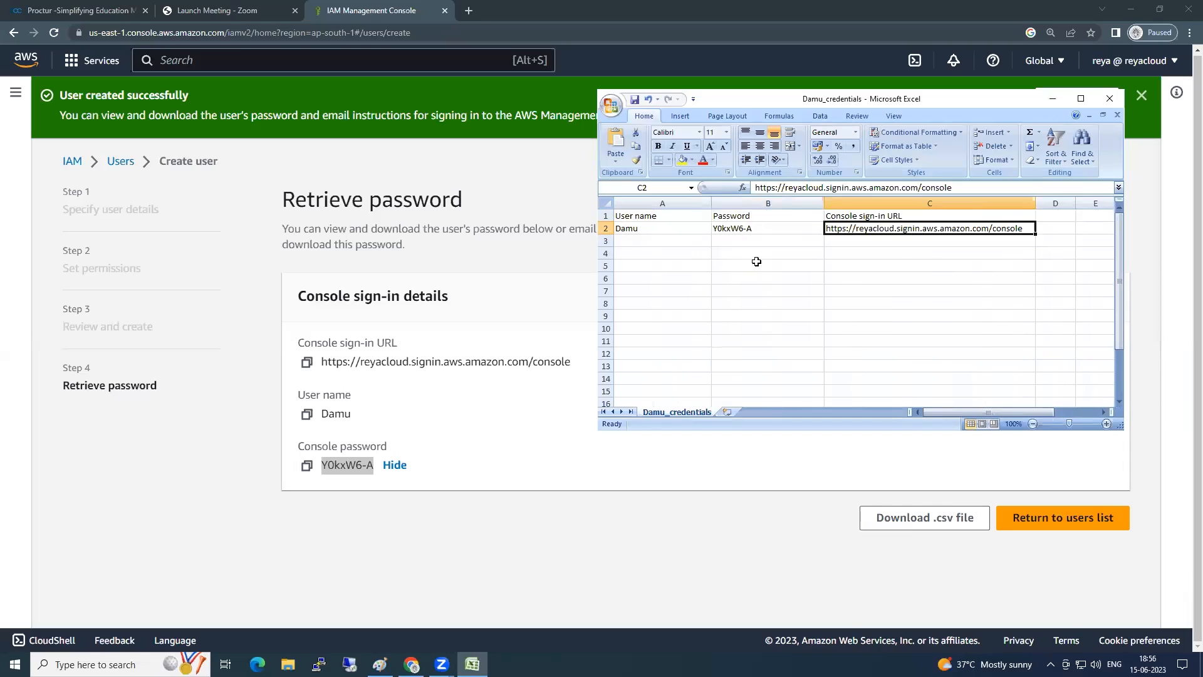
click(506, 530)
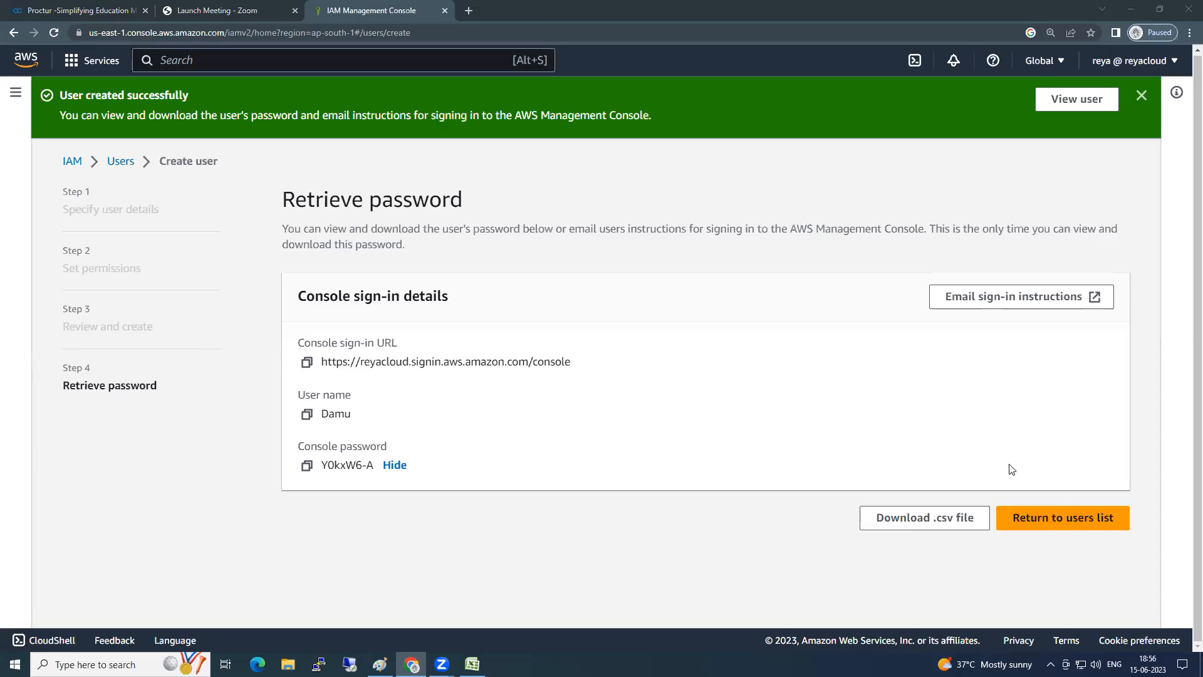
Return to the IAM users list and close the User created successfully banner.
click(1078, 521)
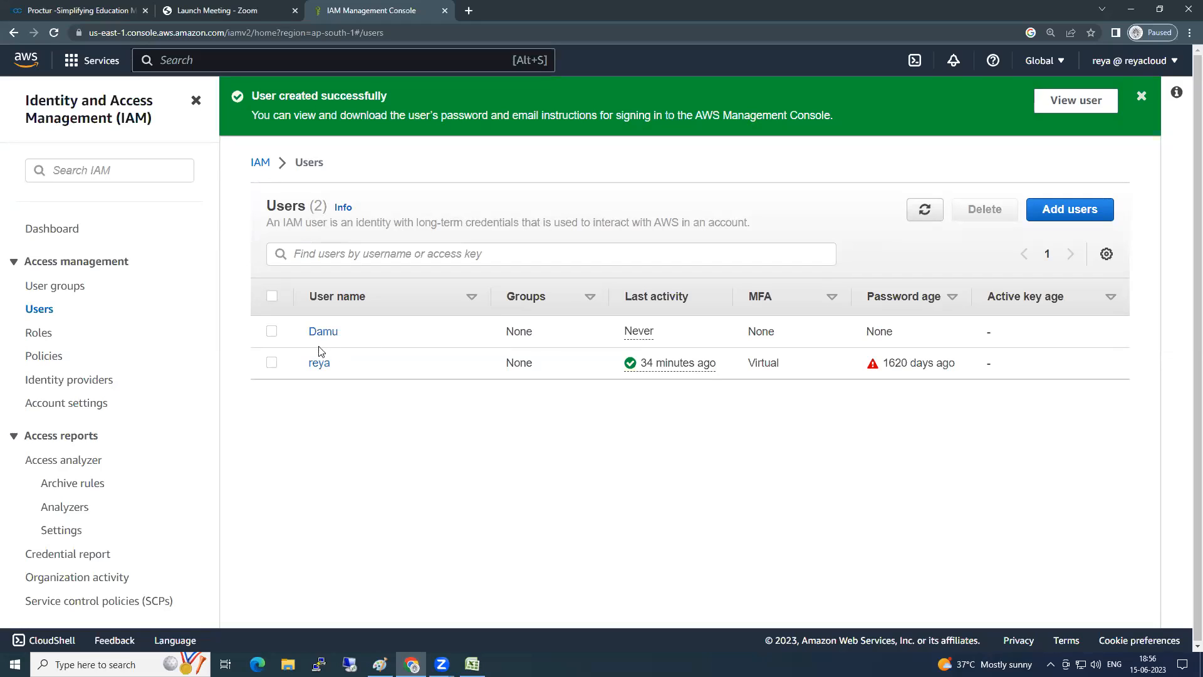
click(1142, 96)
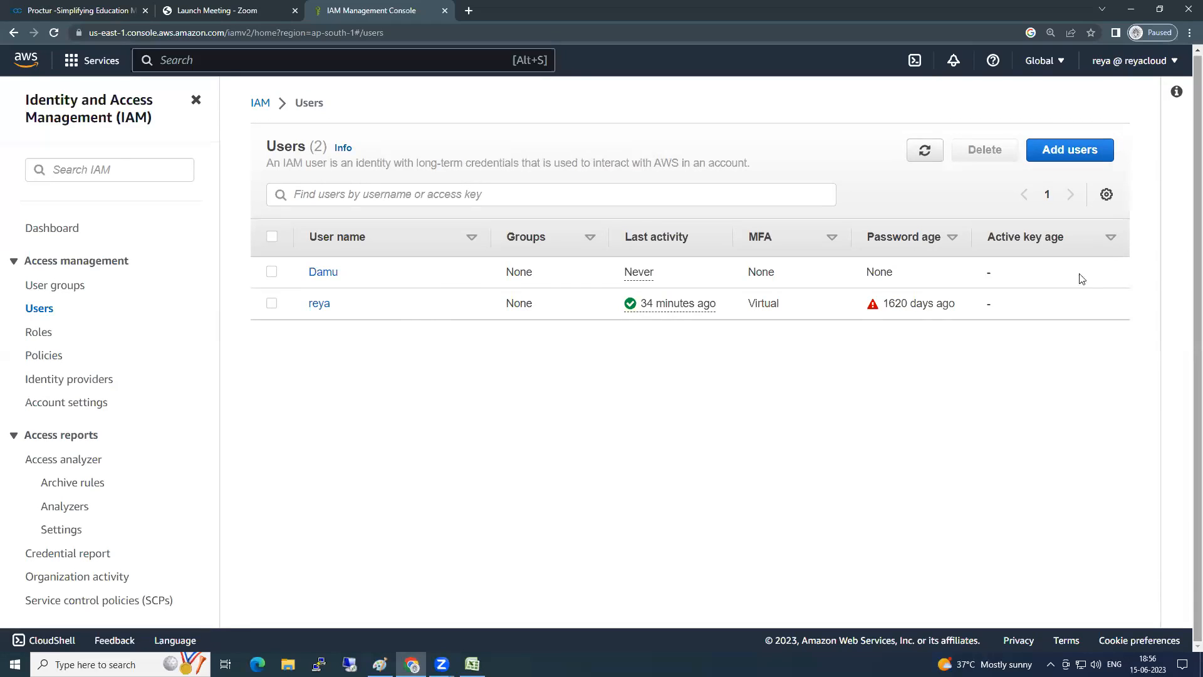
Add a second user with console access as an IAM user and no forced password reset.
click(1060, 153)
click(368, 264)
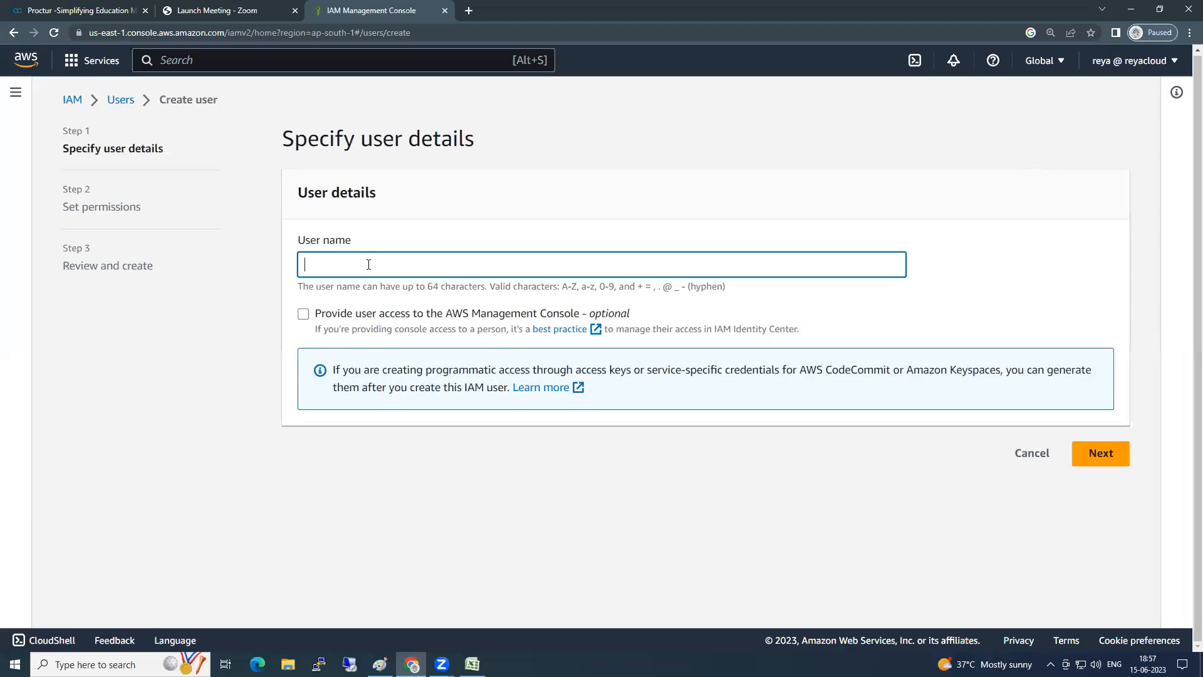
text(vishal)
click(303, 314)
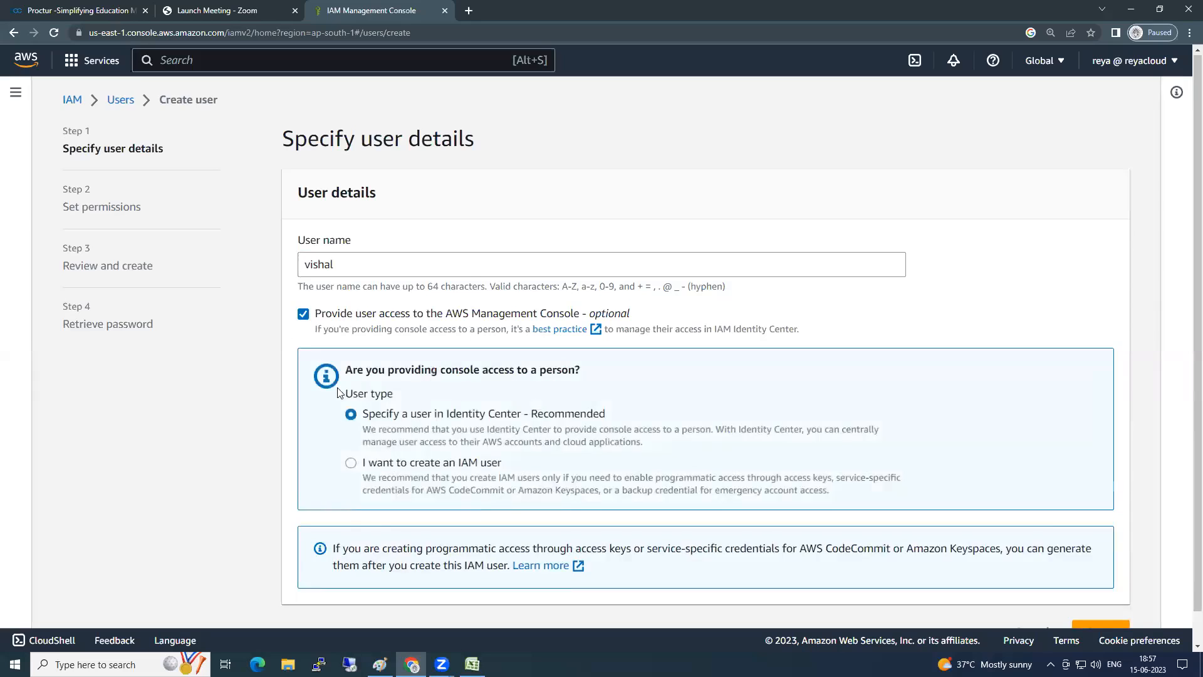
scroll(389, 442, down, 1)
click(375, 435)
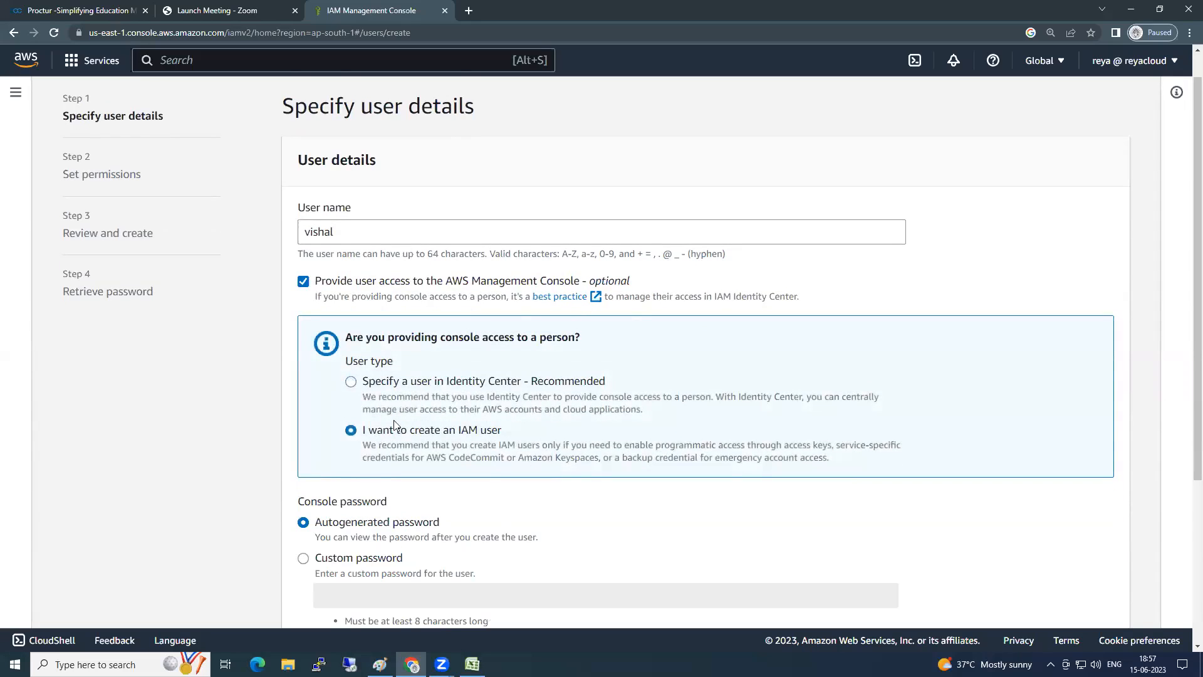
scroll(602, 349, down, 3)
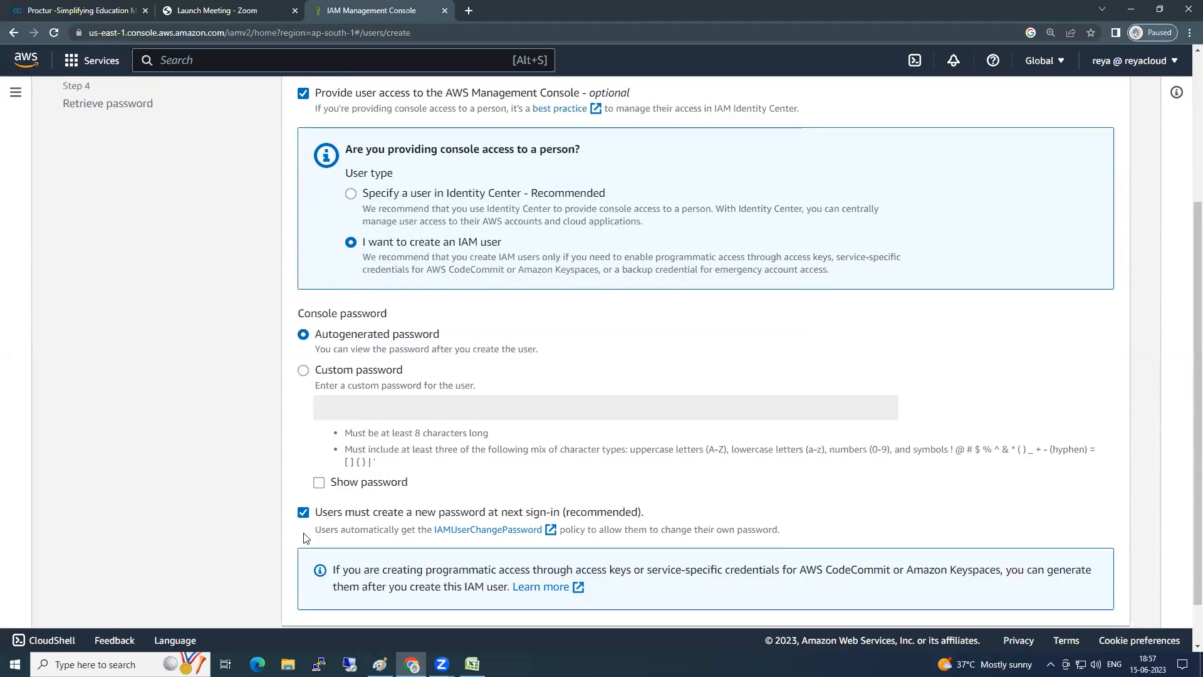
click(314, 515)
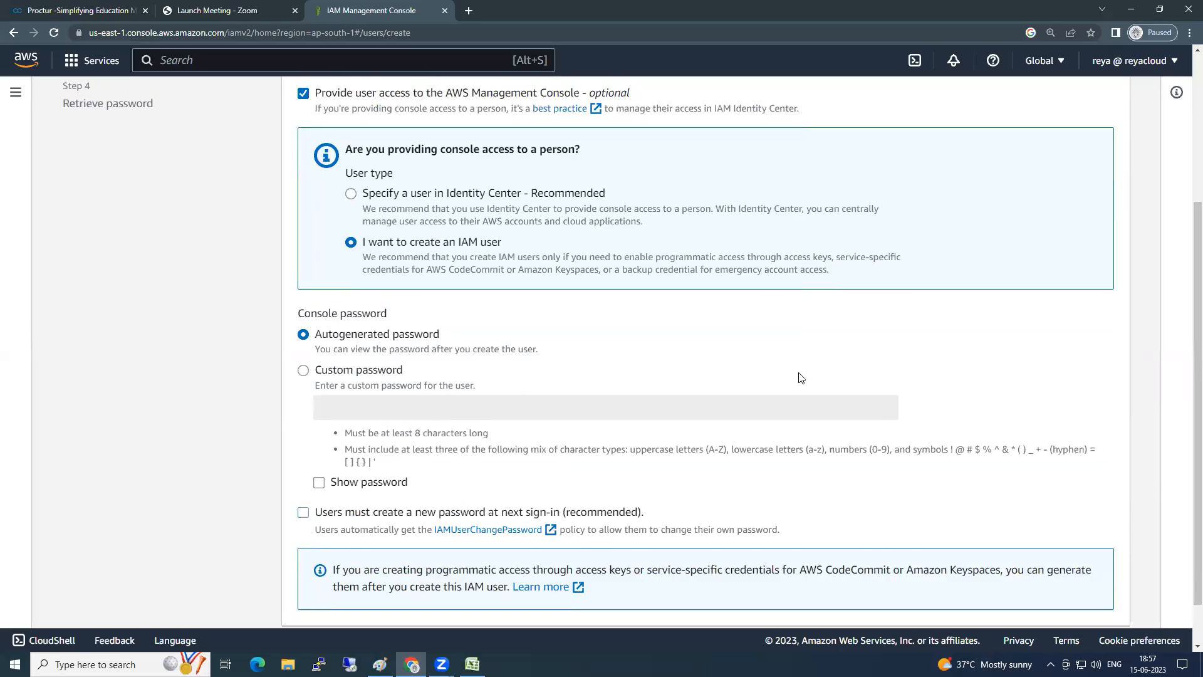
scroll(791, 374, down, 1)
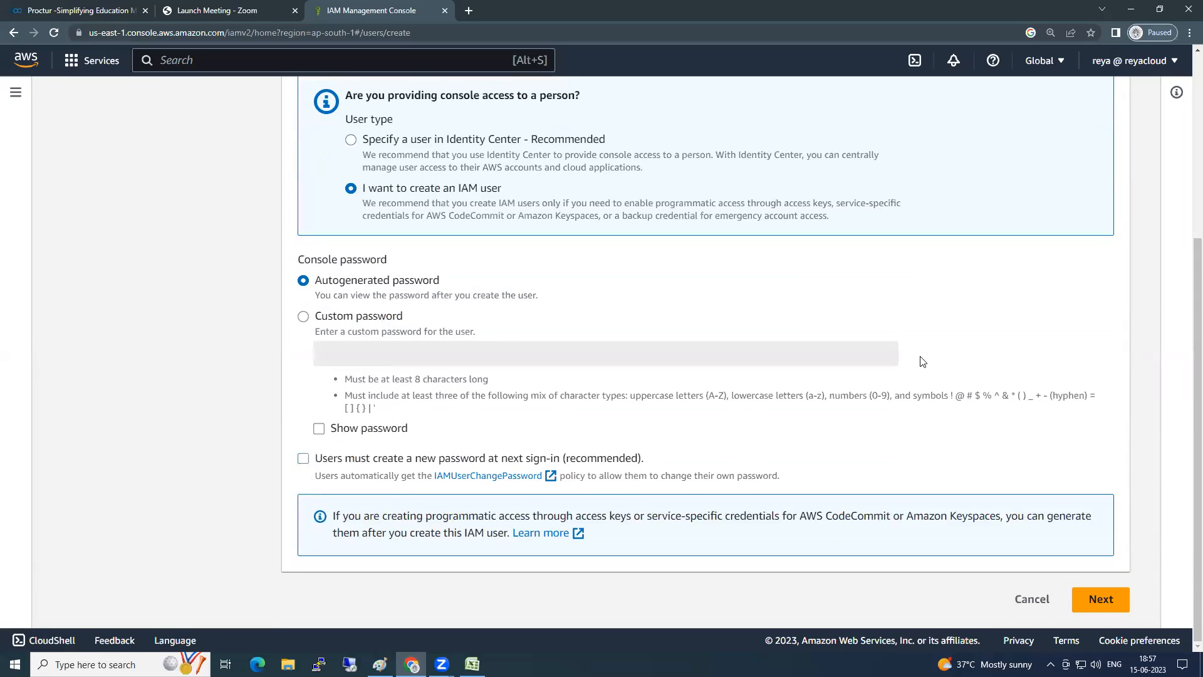
click(1102, 600)
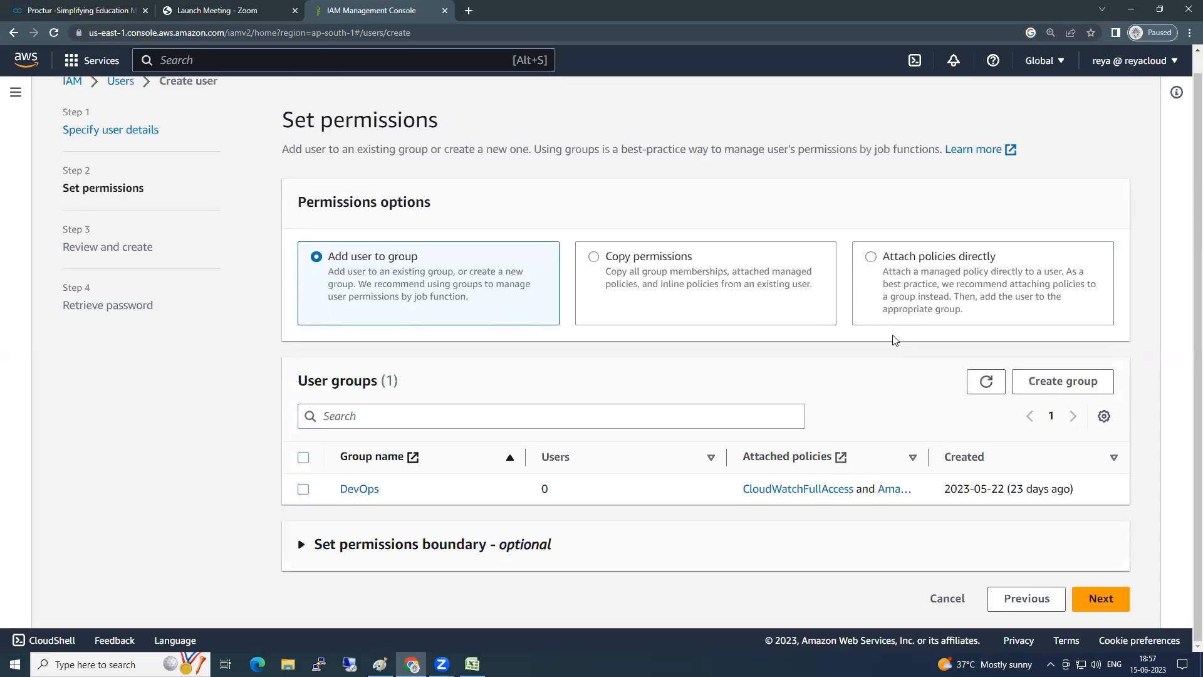
Attach AmazonEC2FullAccess directly (searching 'ec2full'), create the user, and dismiss the success notice.
click(884, 277)
scroll(403, 357, down, 2)
click(405, 301)
text(ec2)
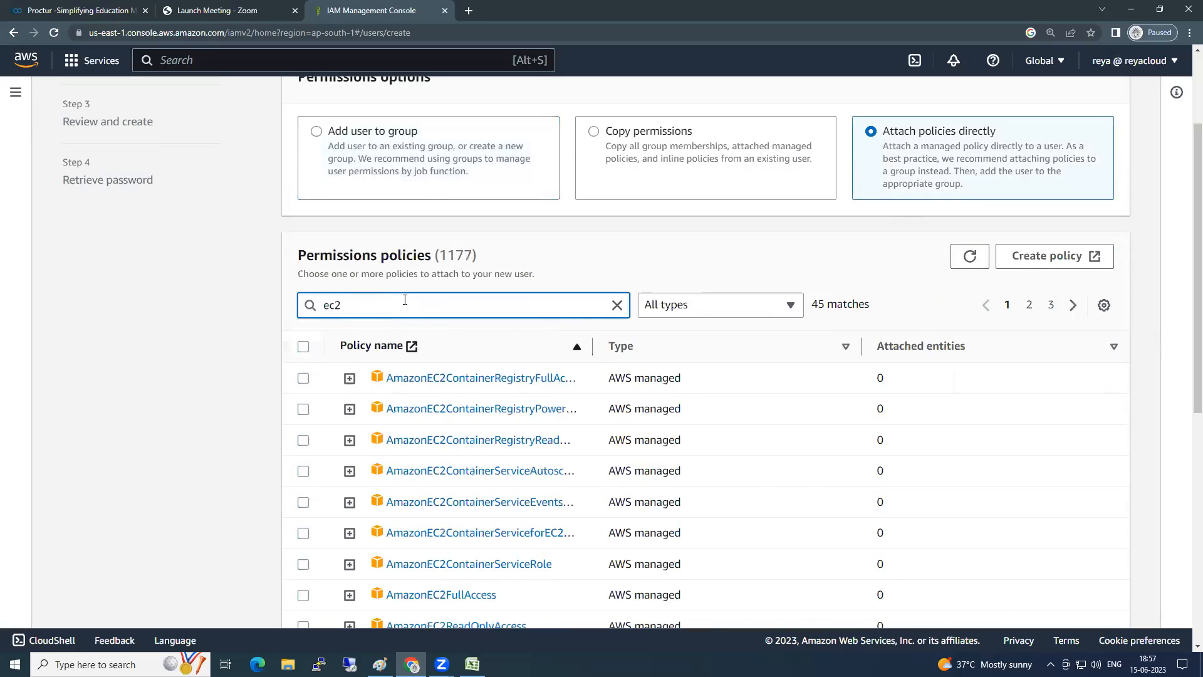
text(full)
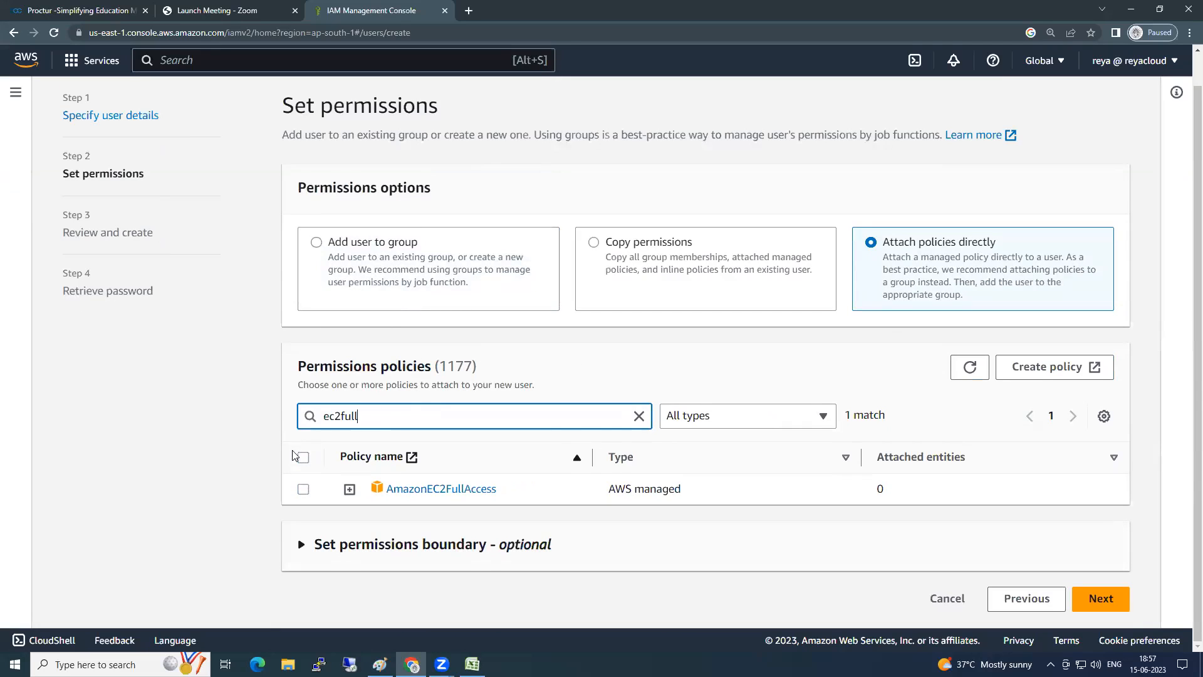
click(304, 489)
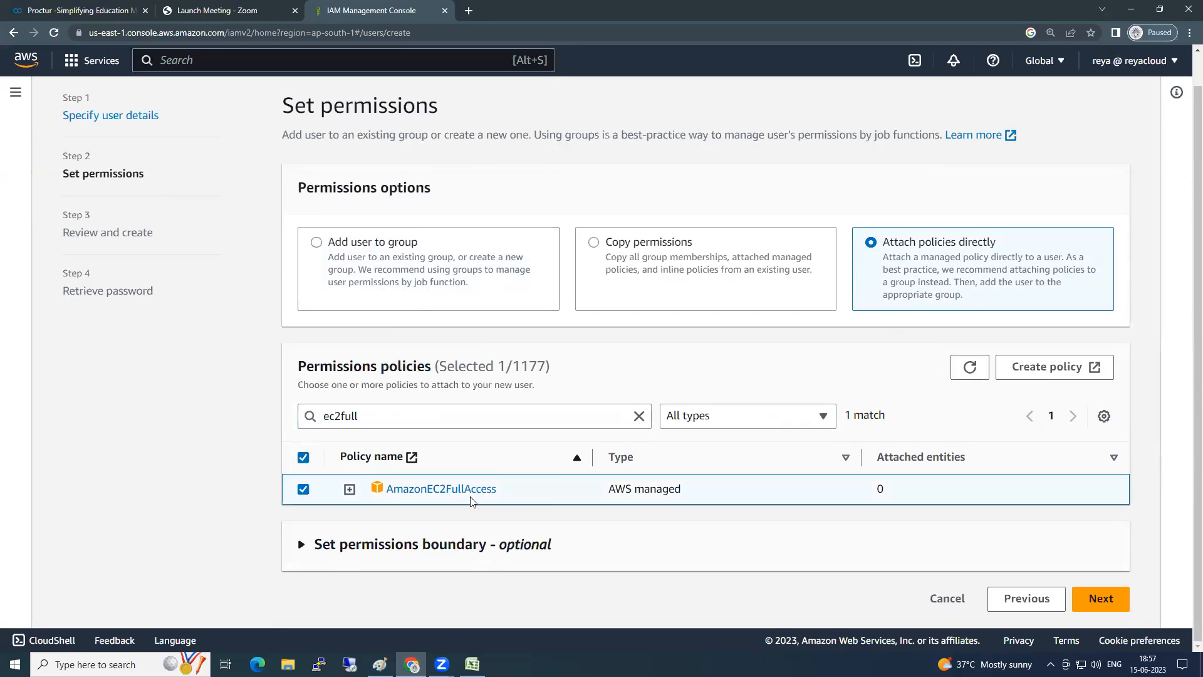
click(1105, 600)
scroll(1091, 599, down, 1)
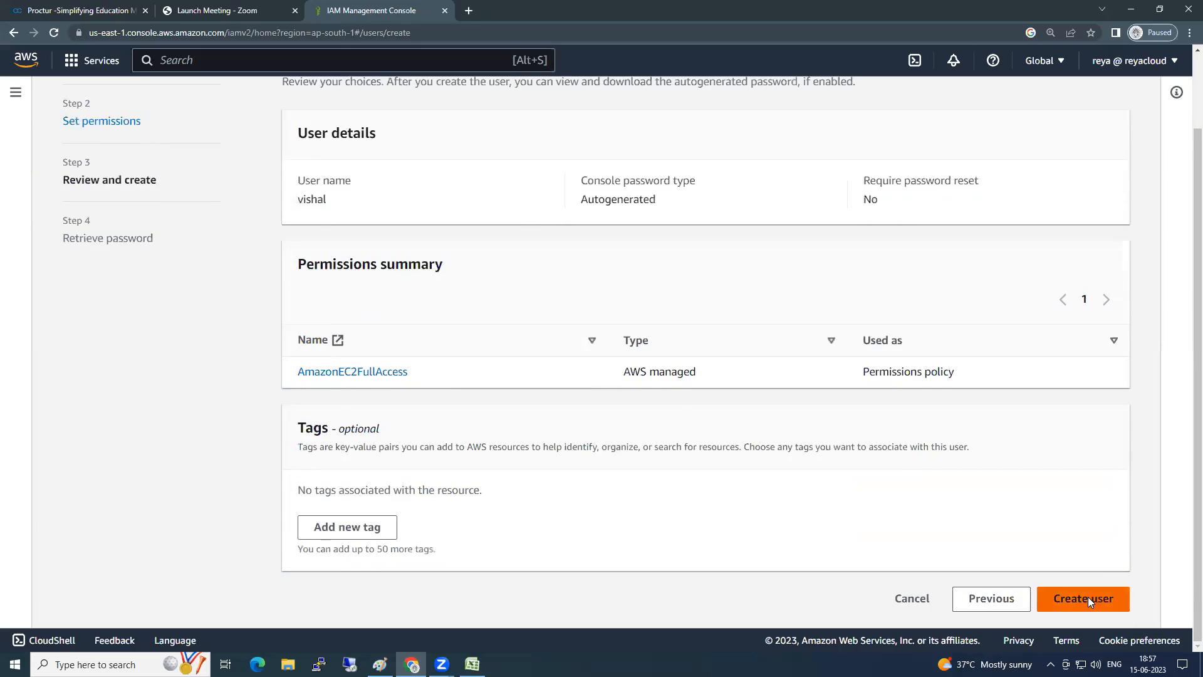
click(1089, 598)
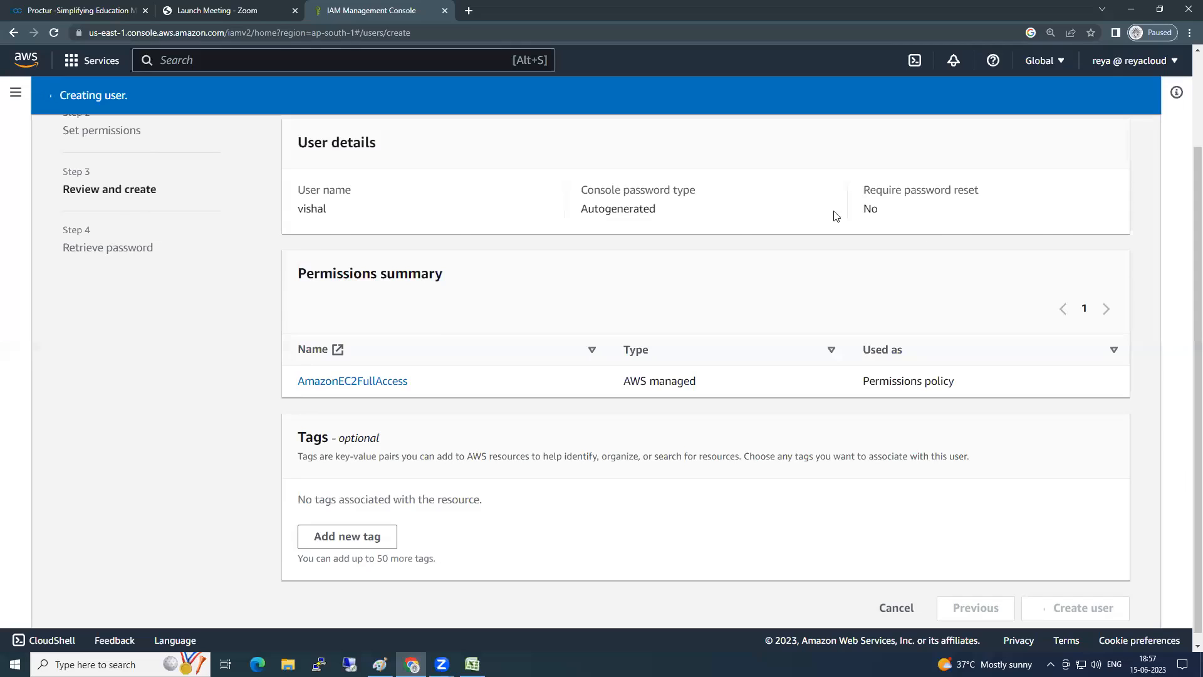
click(1142, 96)
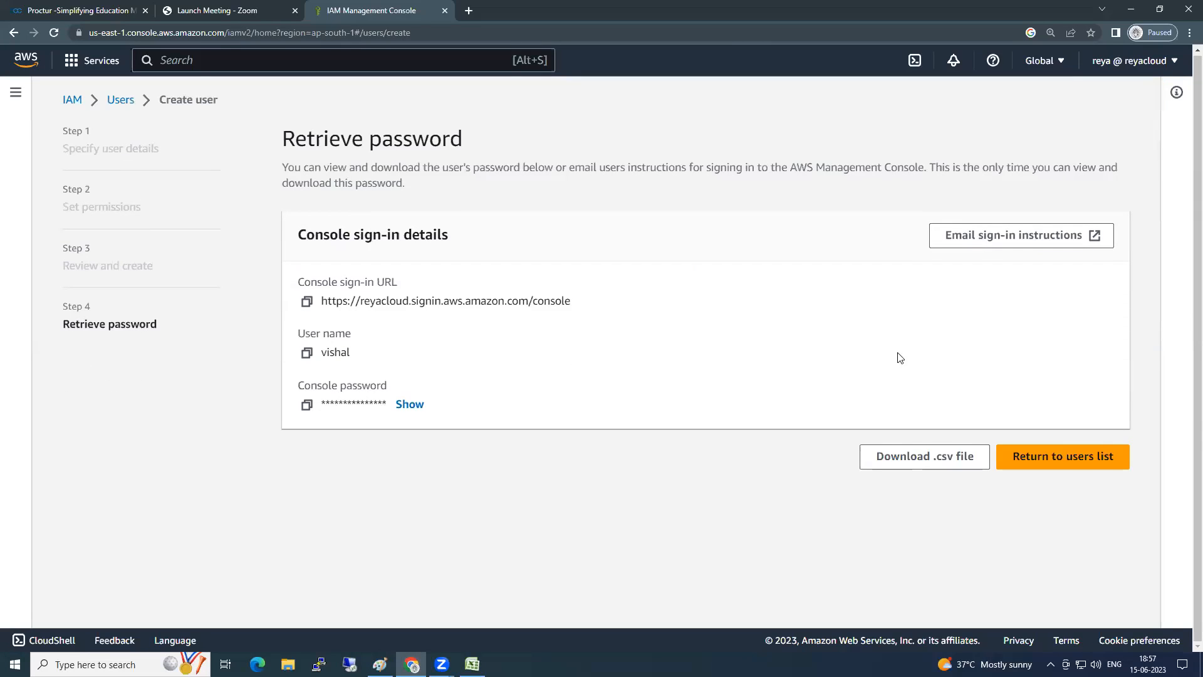
Go back to the users list without saving vishal's password.
click(1006, 468)
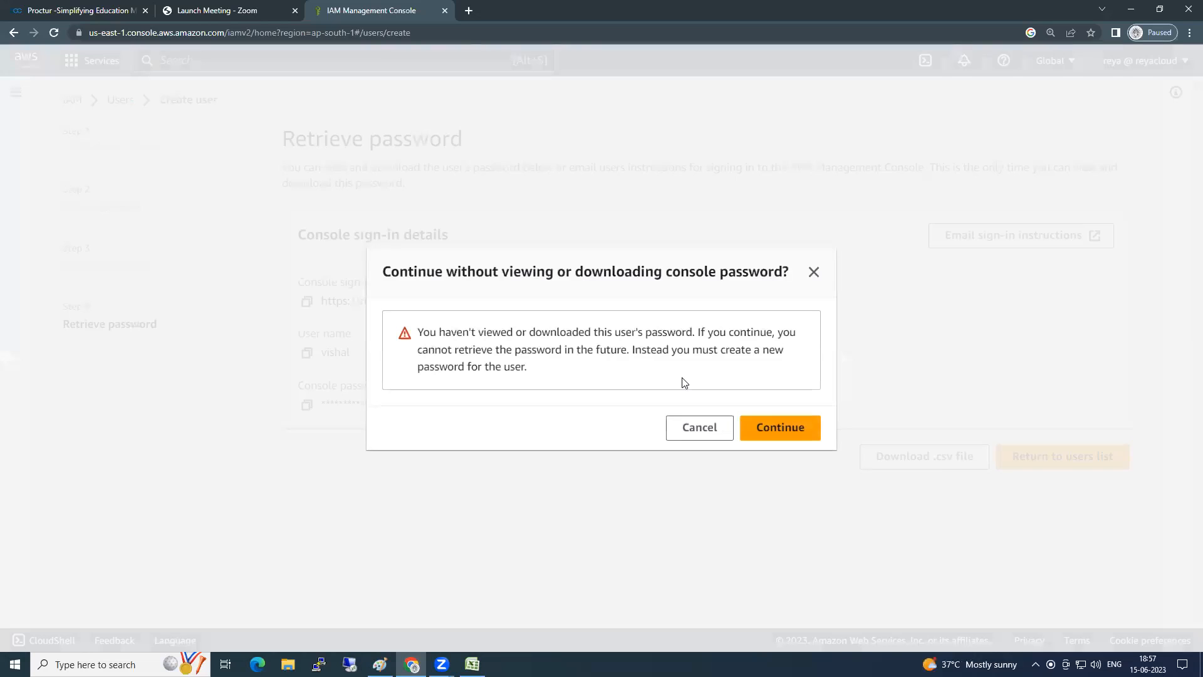
click(802, 430)
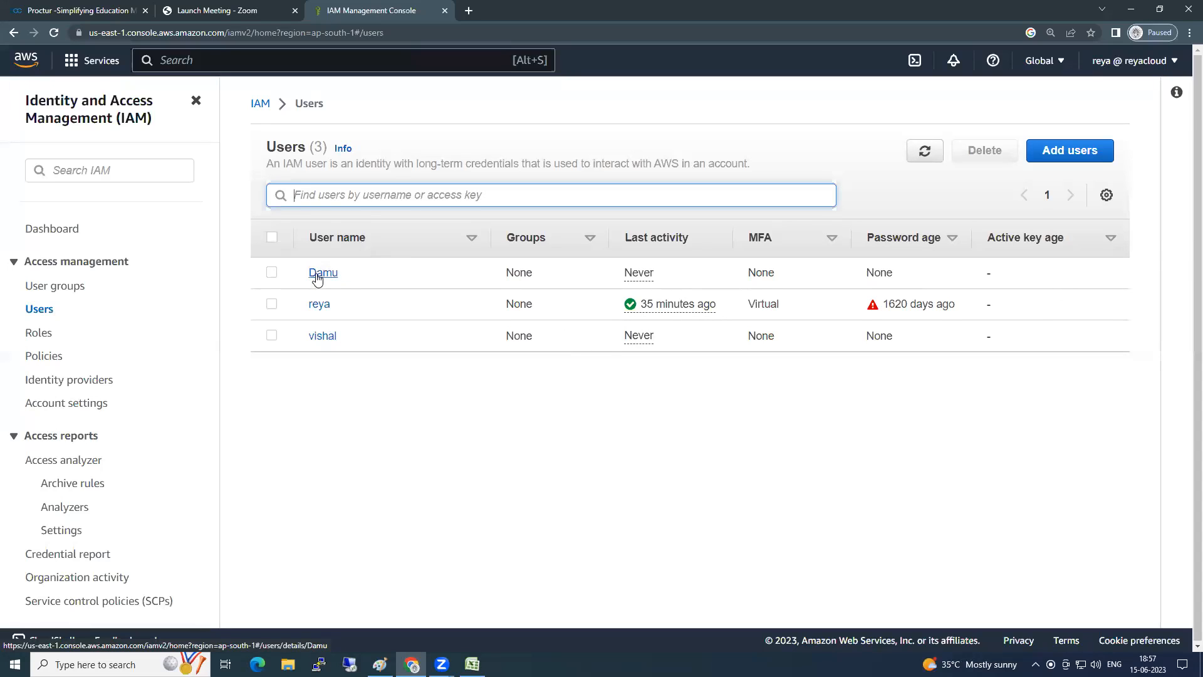
Open Damu's user details and highlight its full ARN.
click(318, 279)
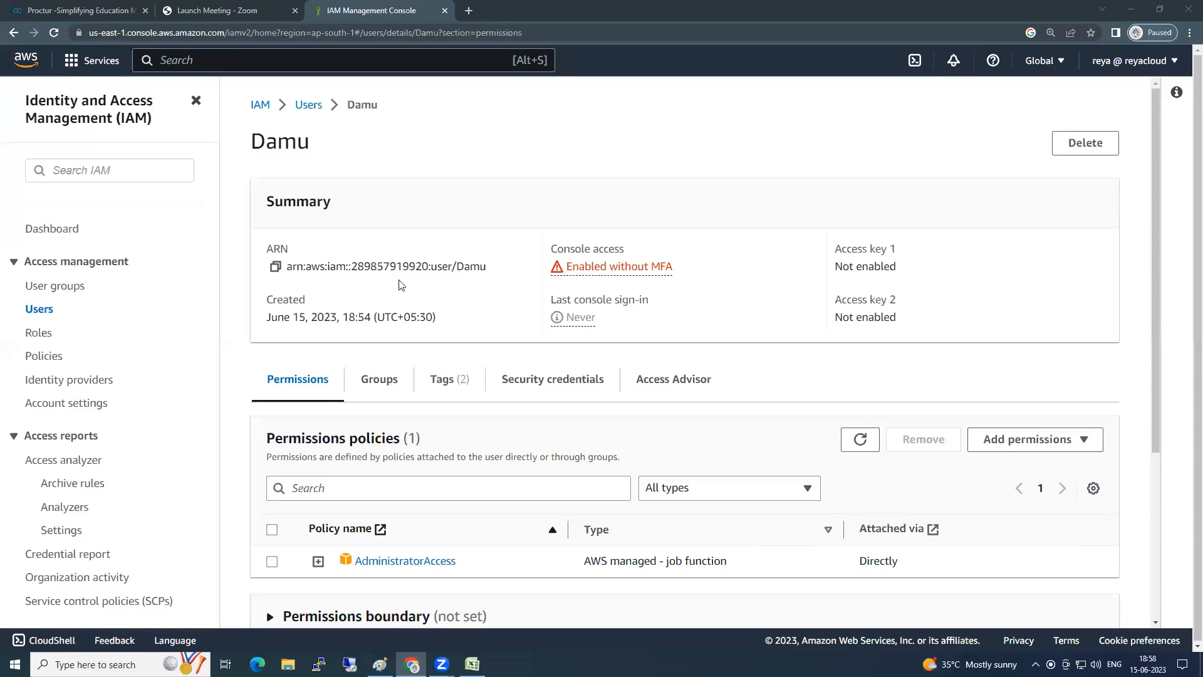
drag(289, 267, 486, 267)
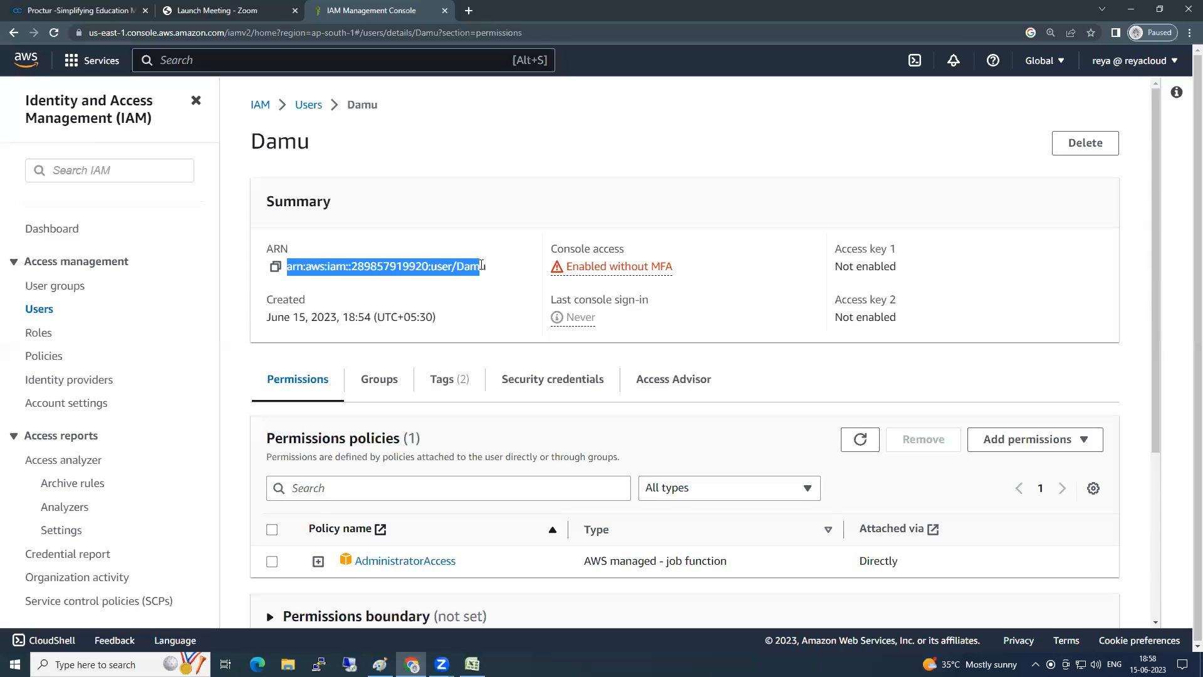
click(464, 294)
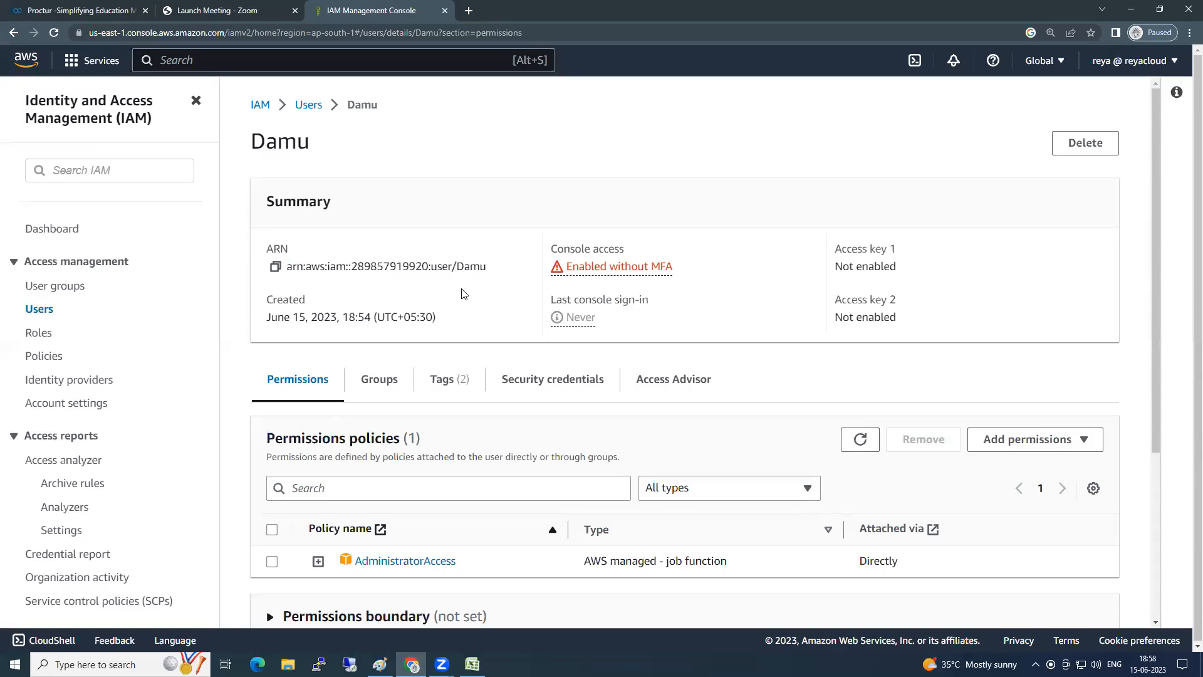
drag(487, 267, 288, 262)
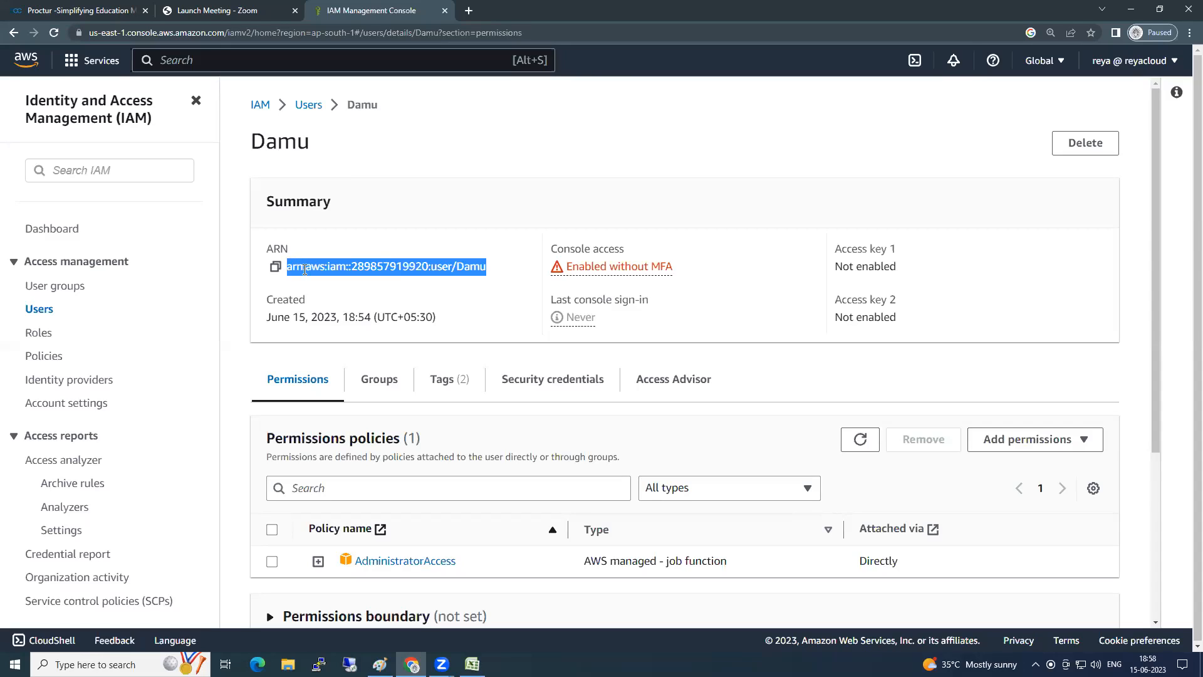
click(455, 279)
drag(502, 272, 283, 265)
click(268, 279)
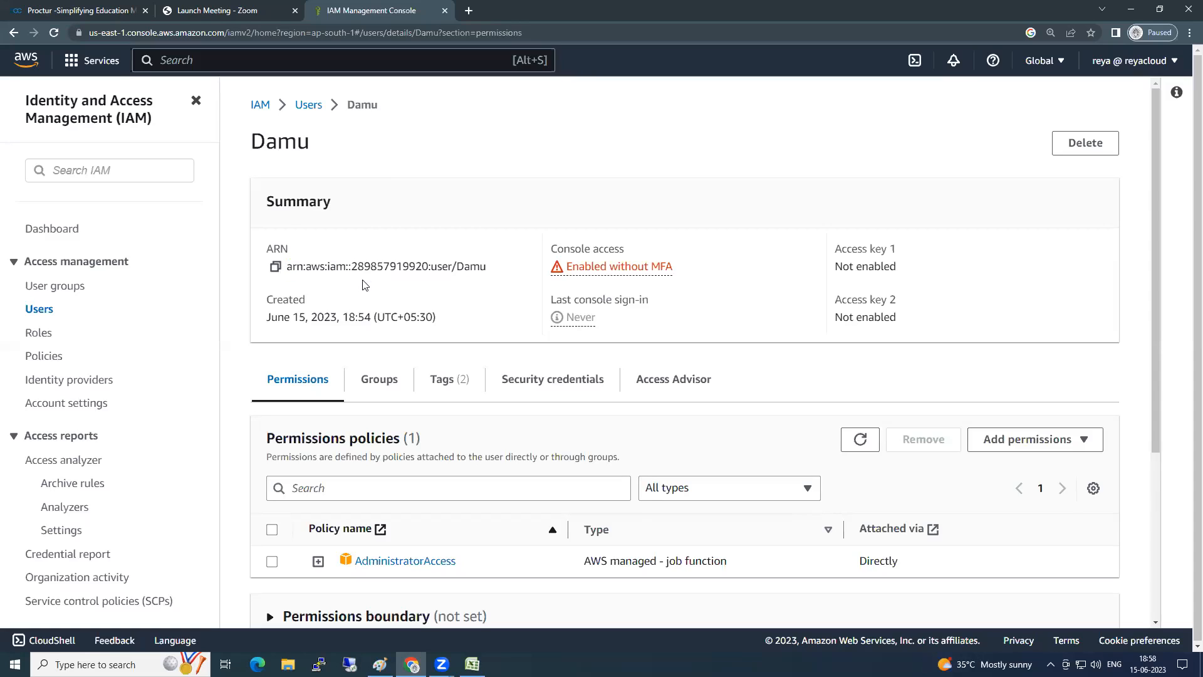
Highlight each ARN part in turn: aws, iam, account number, user and Damu.
double_click(319, 267)
double_click(337, 276)
double_click(369, 268)
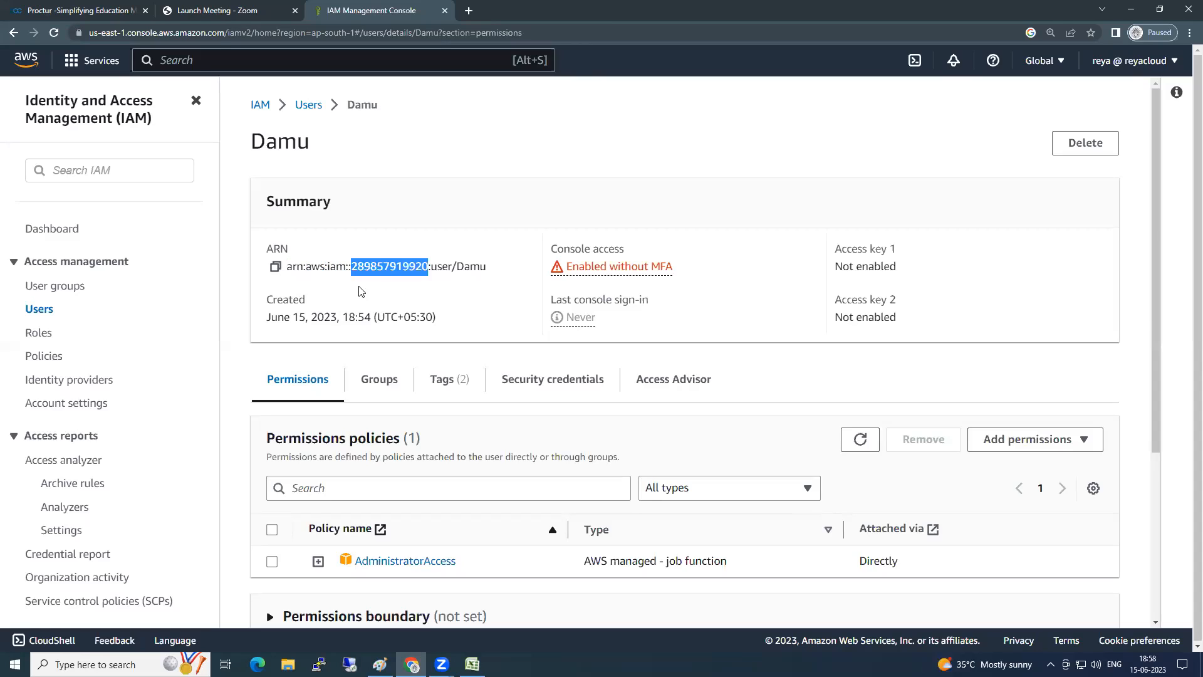
double_click(441, 267)
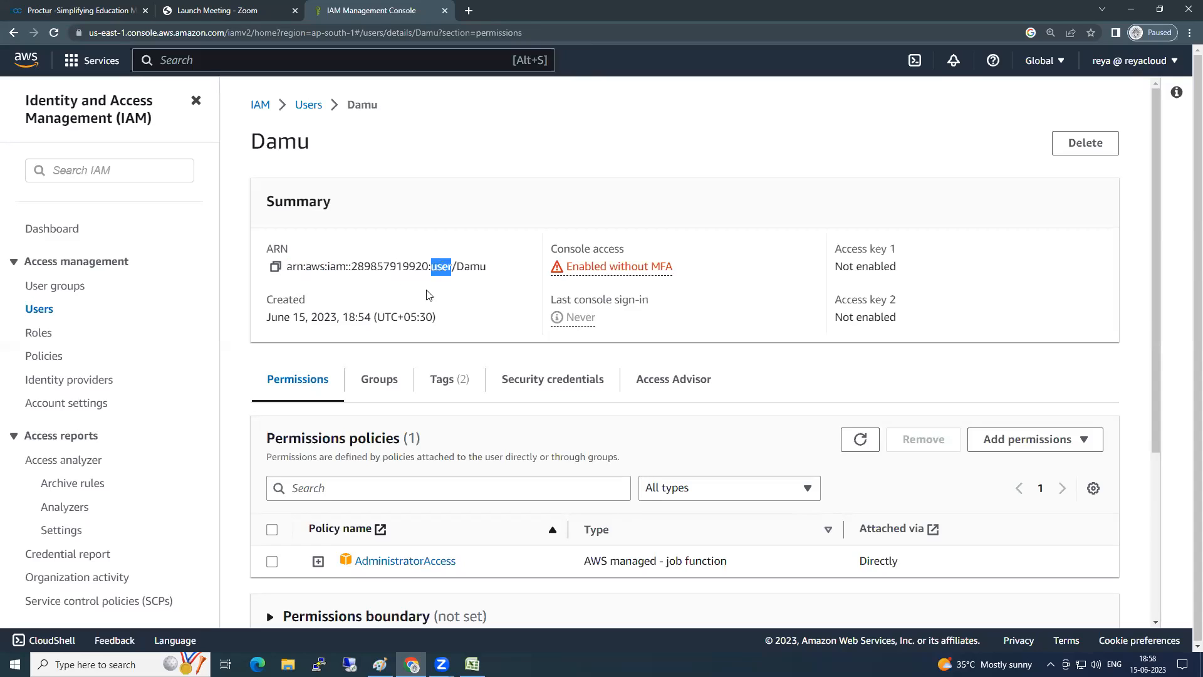
double_click(471, 267)
drag(489, 268, 295, 271)
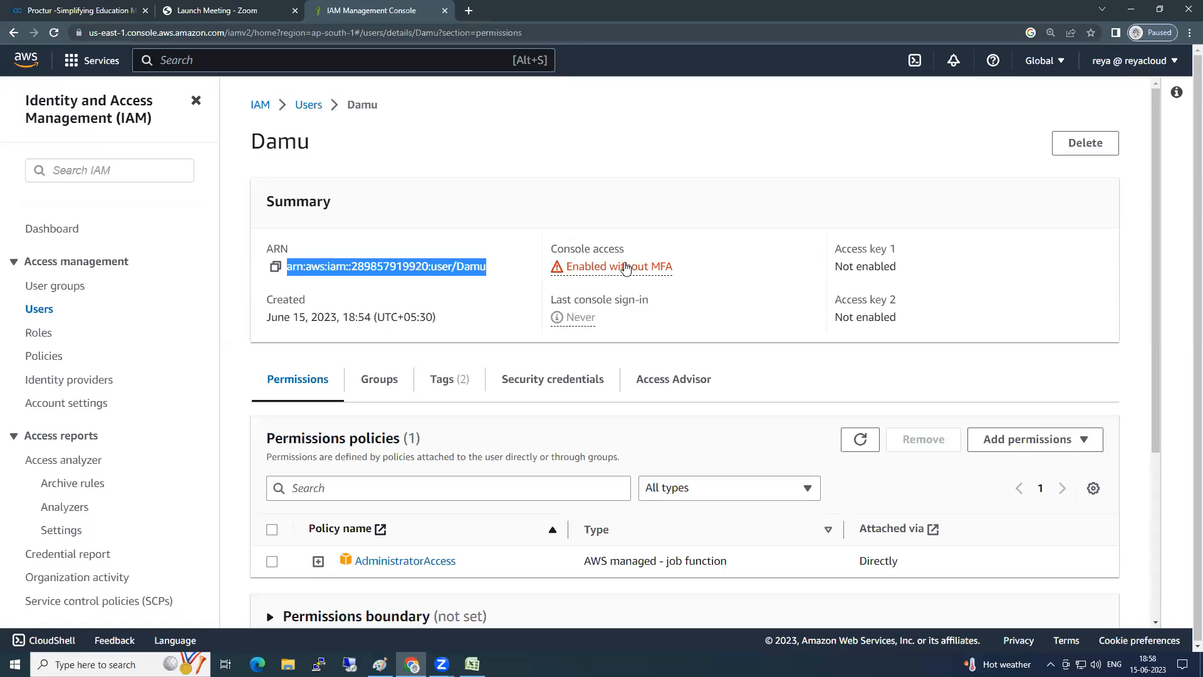
click(340, 326)
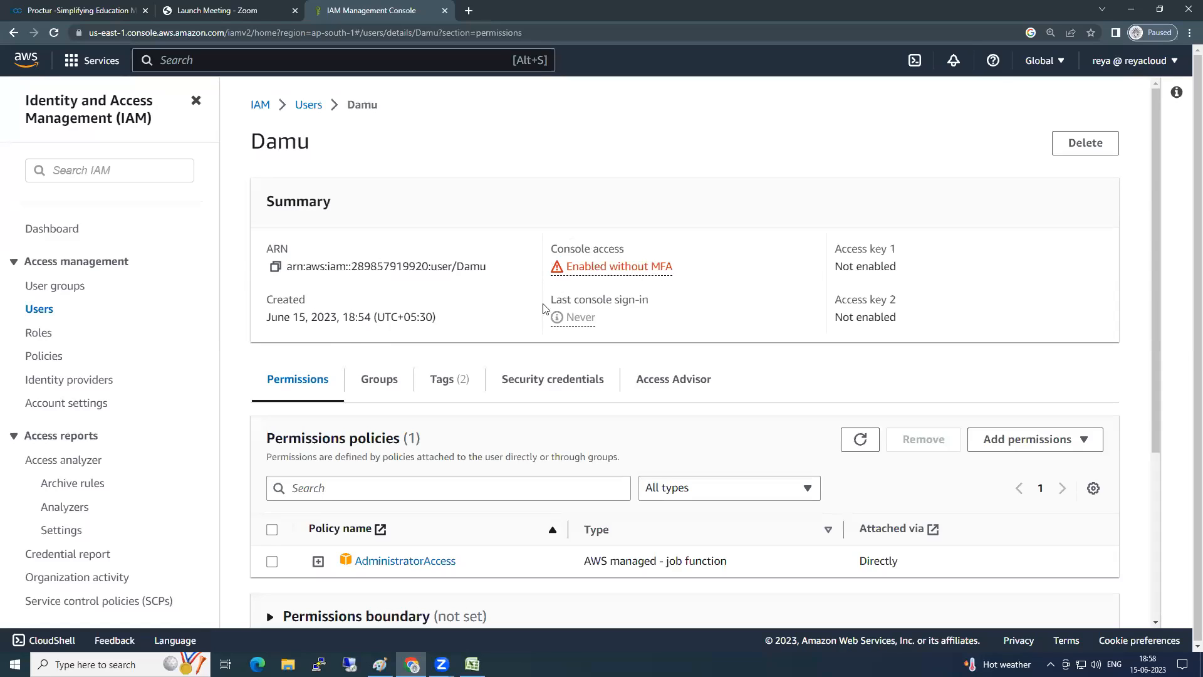
Highlight Damu's last console sign-in value and its not-enabled access key statuses.
drag(566, 299, 680, 317)
click(688, 307)
drag(840, 252, 876, 253)
drag(858, 300, 873, 304)
click(897, 295)
mouse_move(853, 264)
mouse_down()
mouse_move(889, 263)
mouse_move(869, 264)
mouse_up()
click(880, 291)
scroll(760, 332, down, 1)
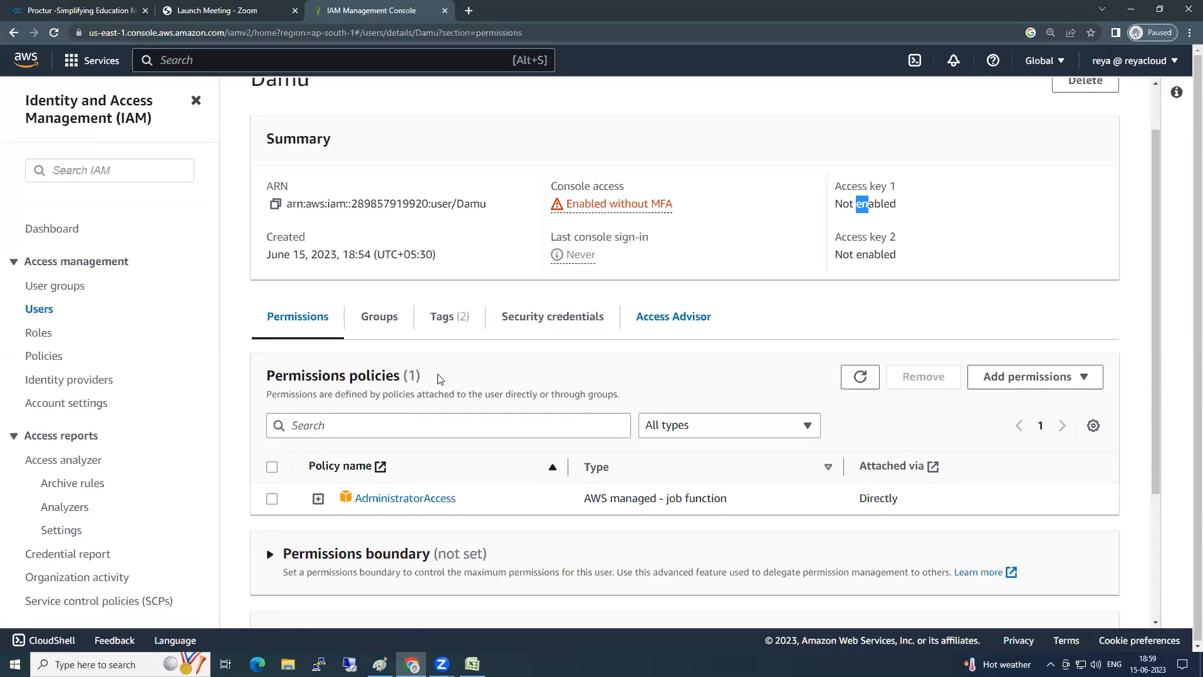
scroll(326, 339, down, 1)
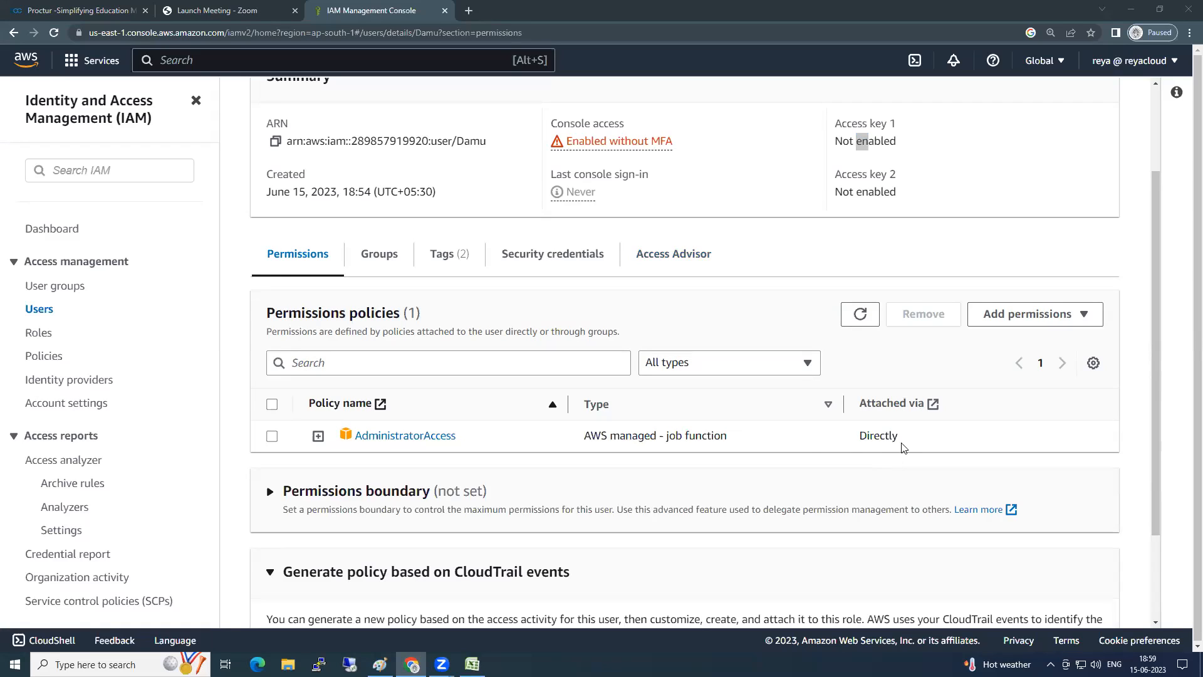
click(39, 309)
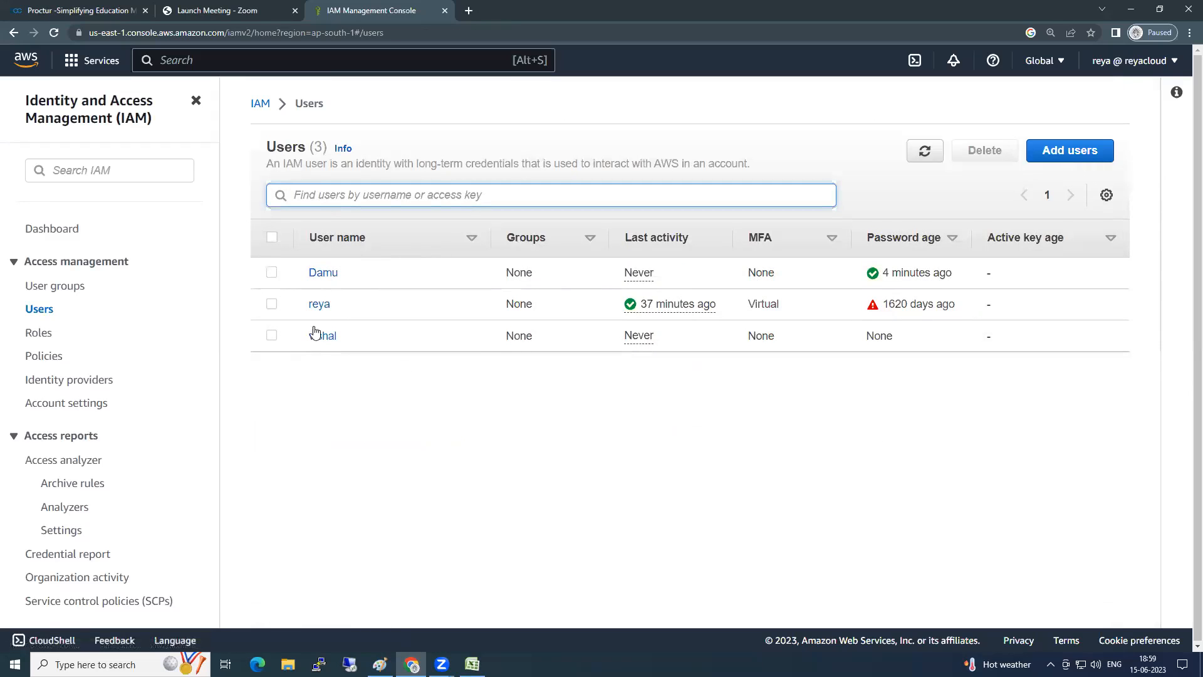
click(322, 274)
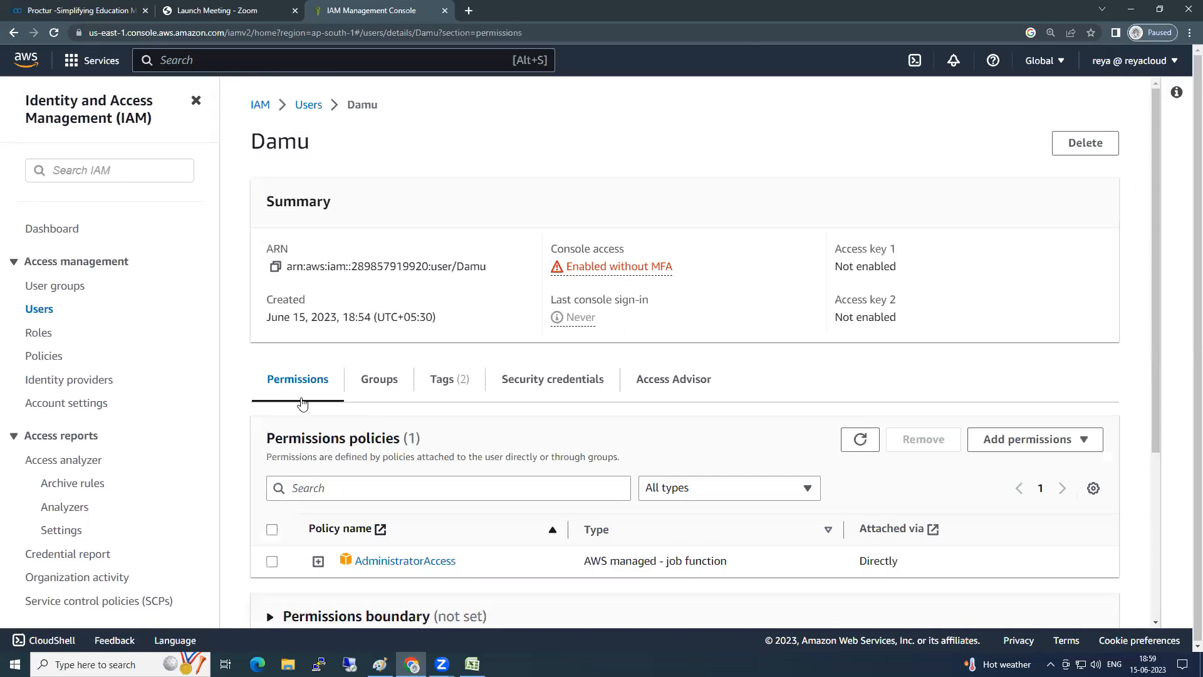
scroll(430, 457, down, 4)
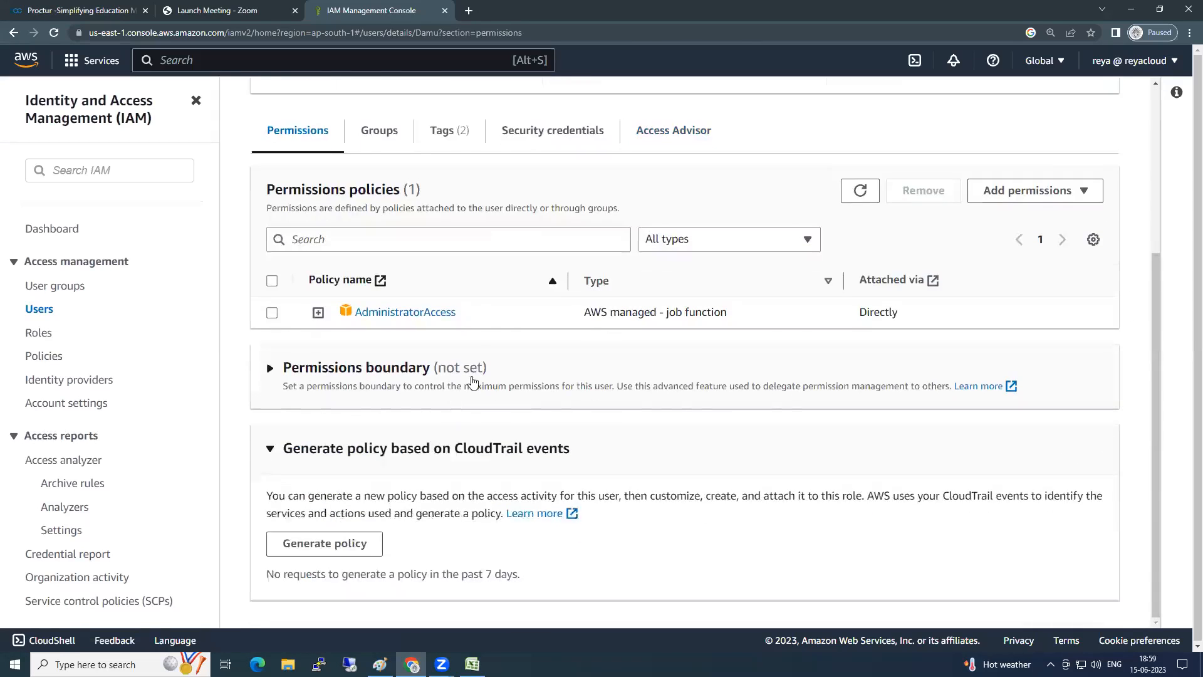
Detach AdministratorAccess from Damu, leaving zero permissions policies.
click(272, 313)
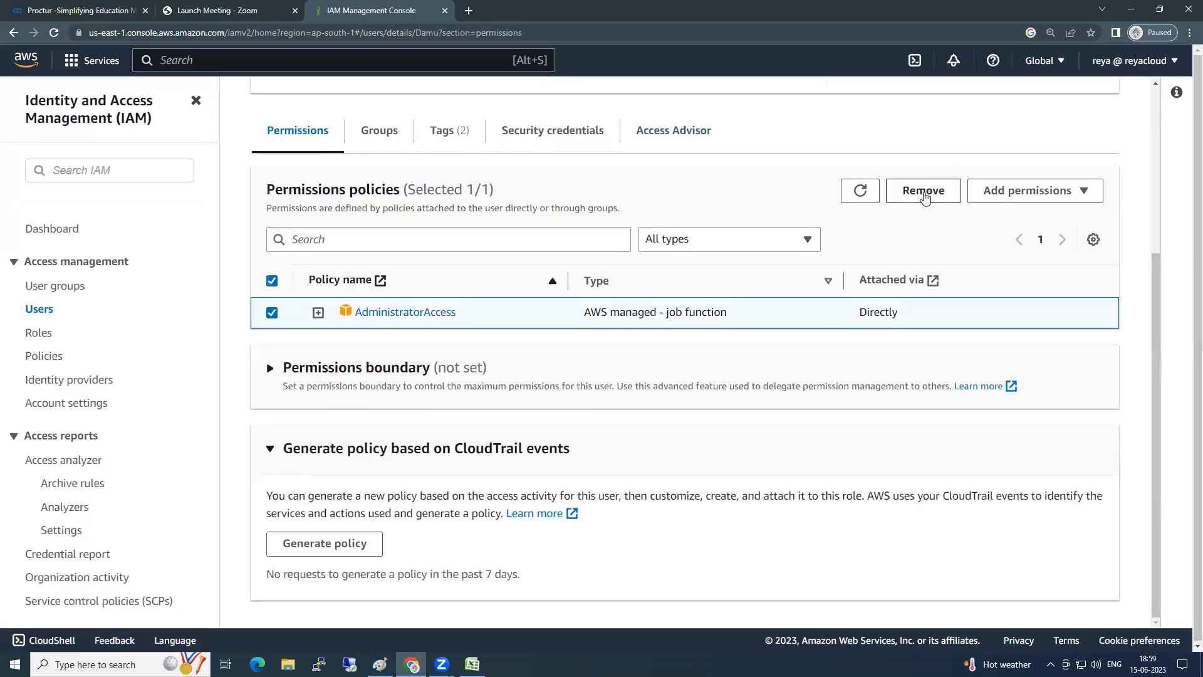
click(923, 193)
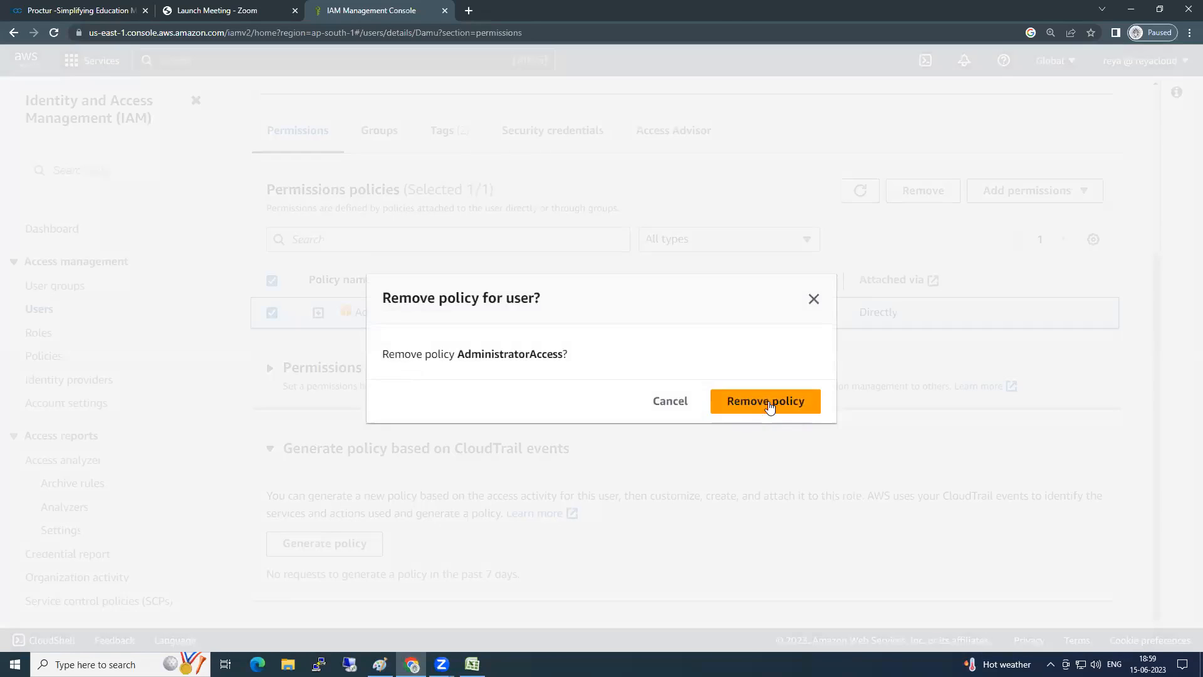
click(765, 402)
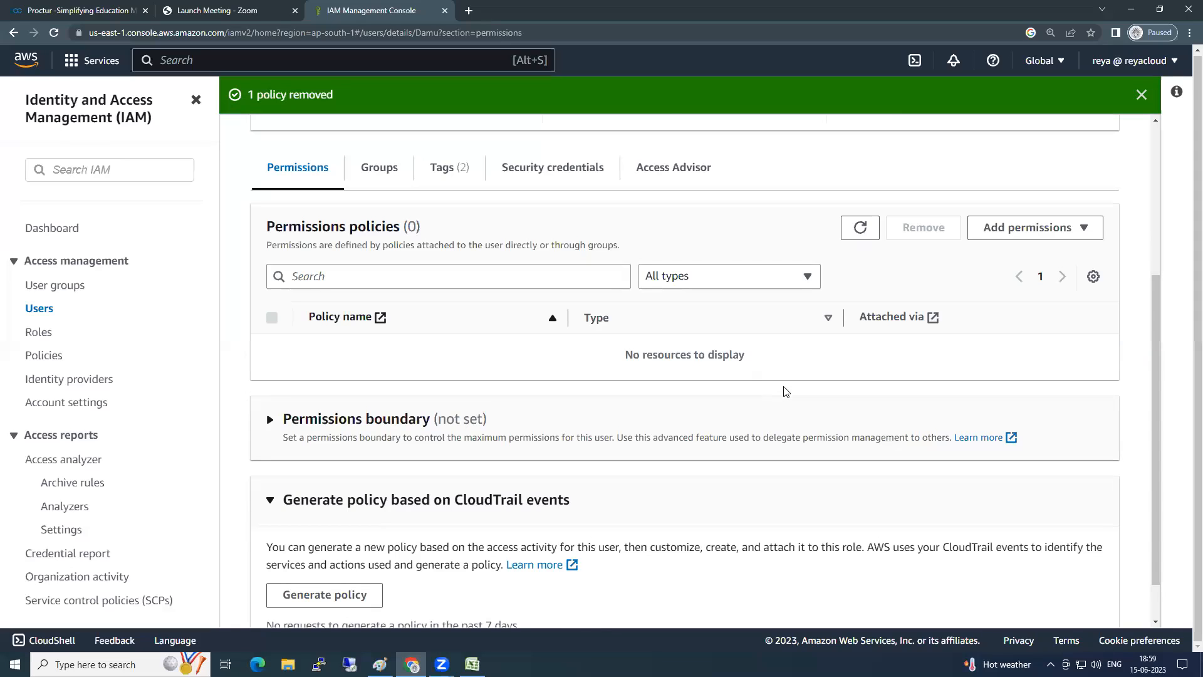
scroll(785, 392, up, 1)
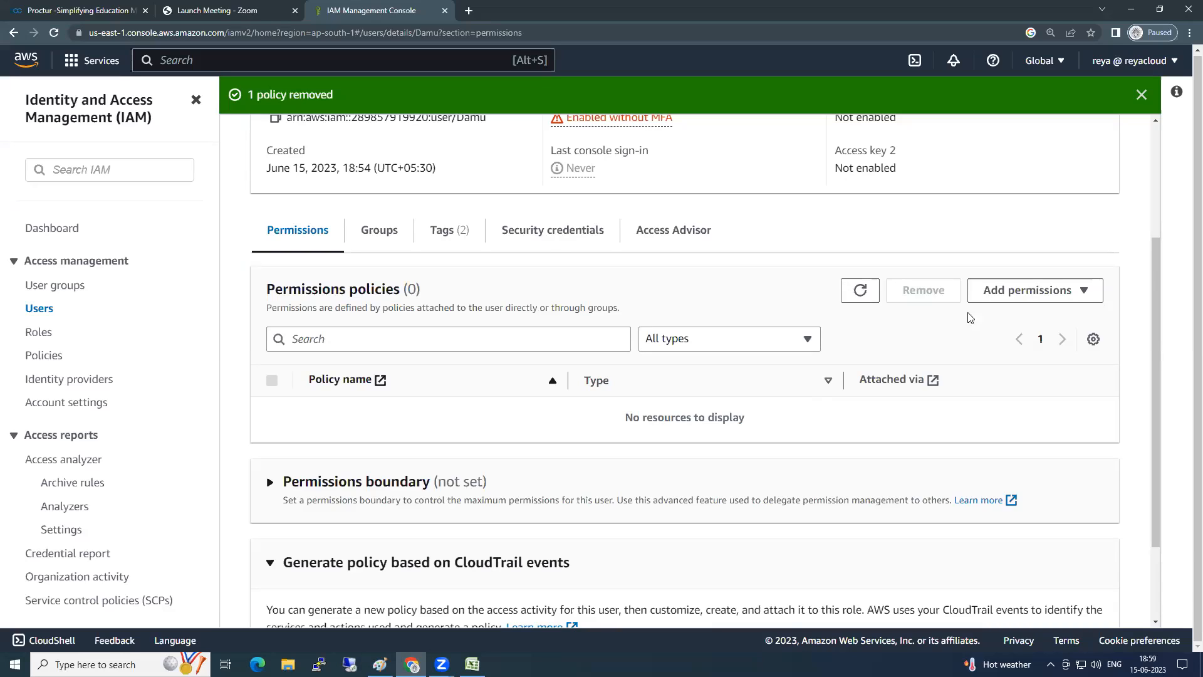
click(1064, 296)
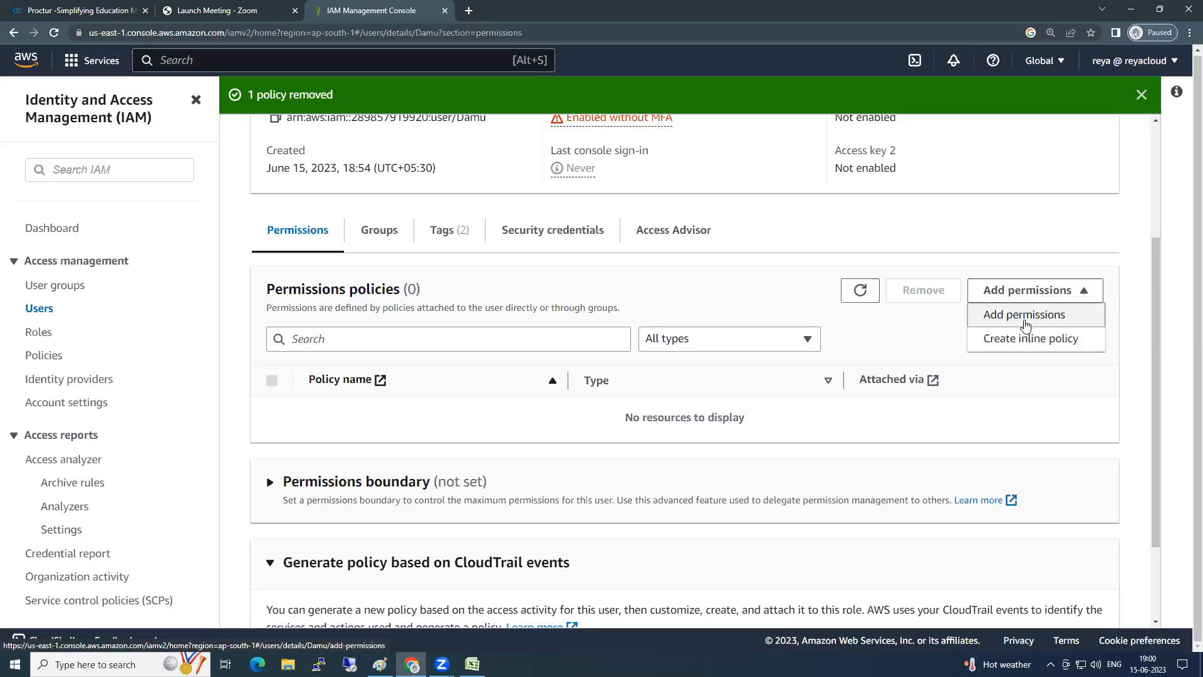
Search 's3read' and attach AmazonS3ReadOnlyAccess directly to Damu.
click(1023, 316)
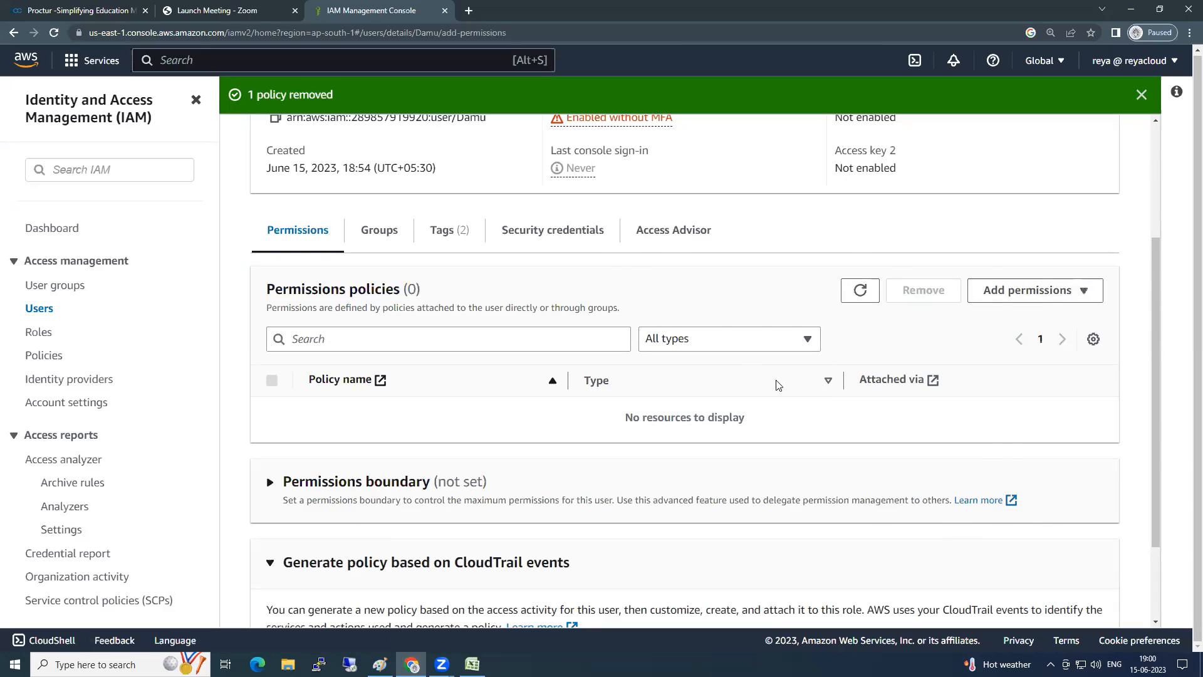
click(469, 426)
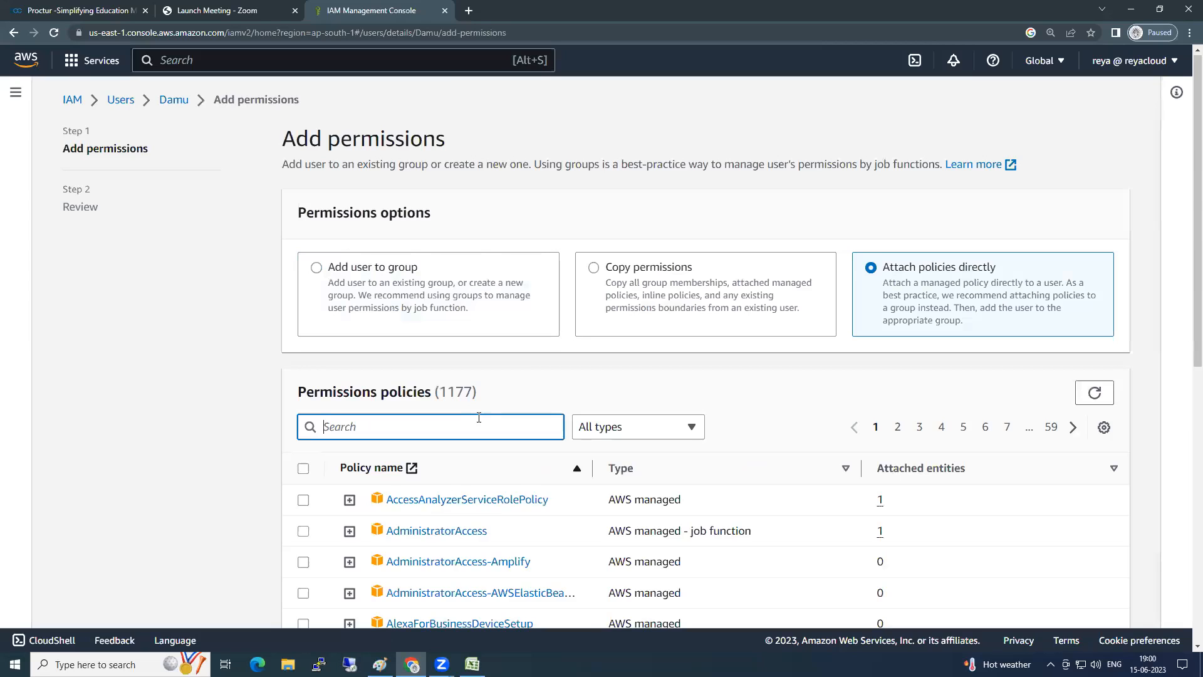
text(s3read)
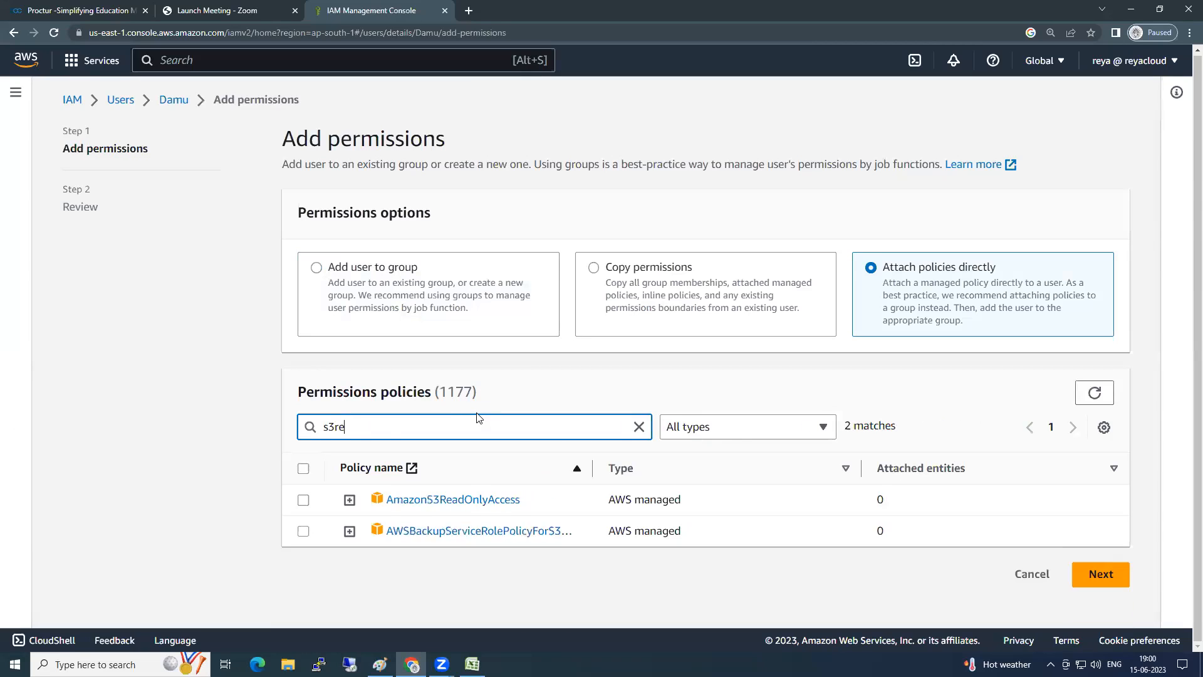
click(302, 501)
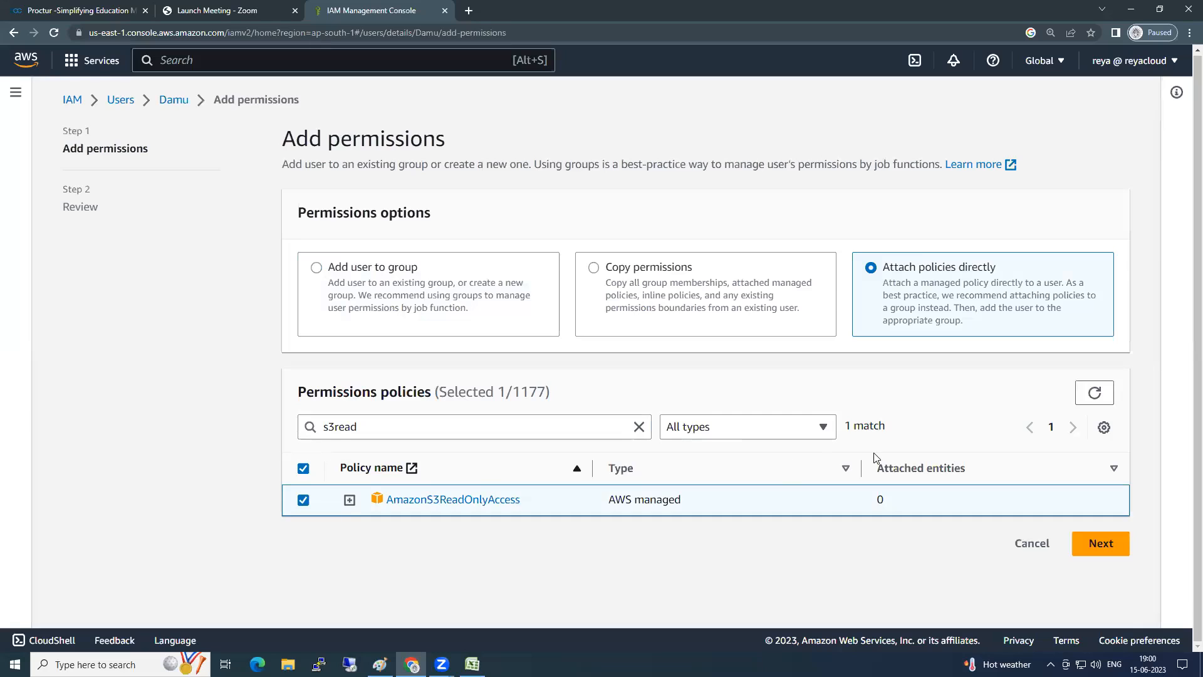
click(1072, 544)
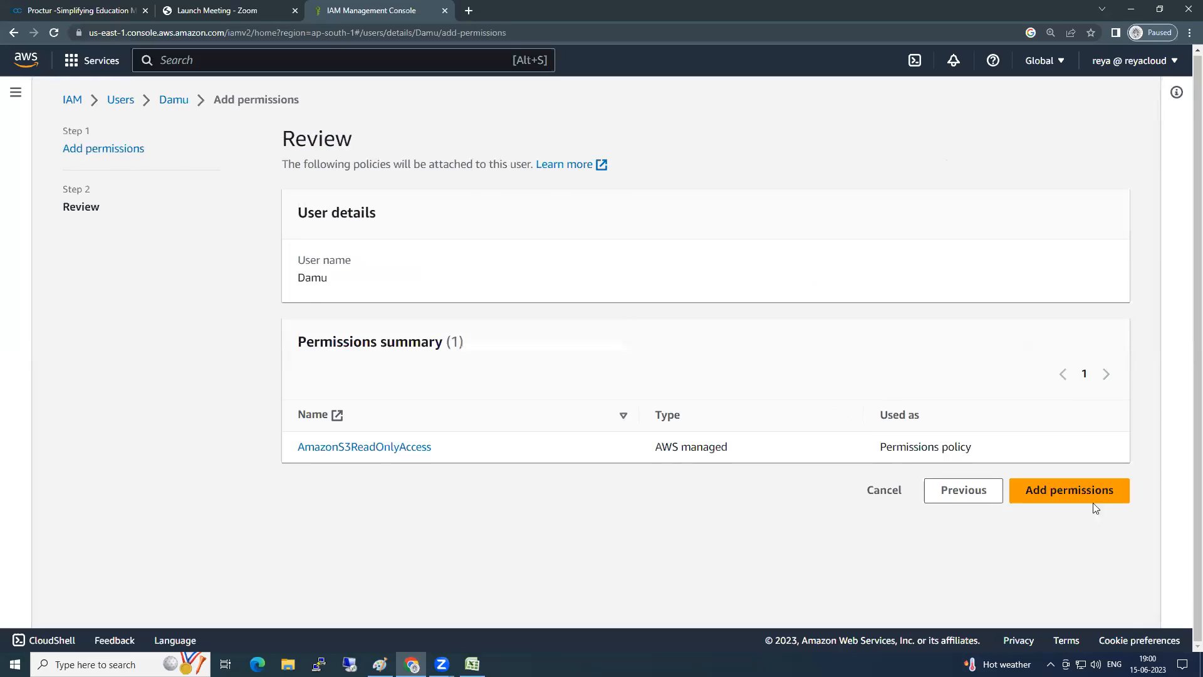
click(1091, 501)
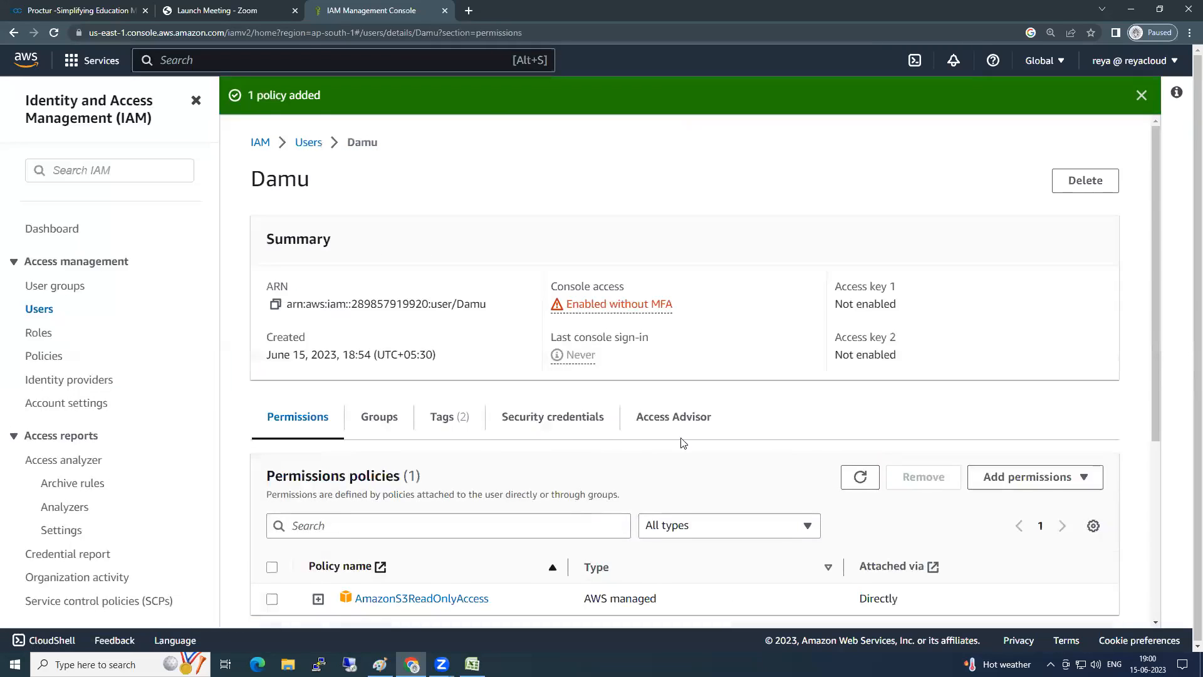
scroll(603, 434, down, 1)
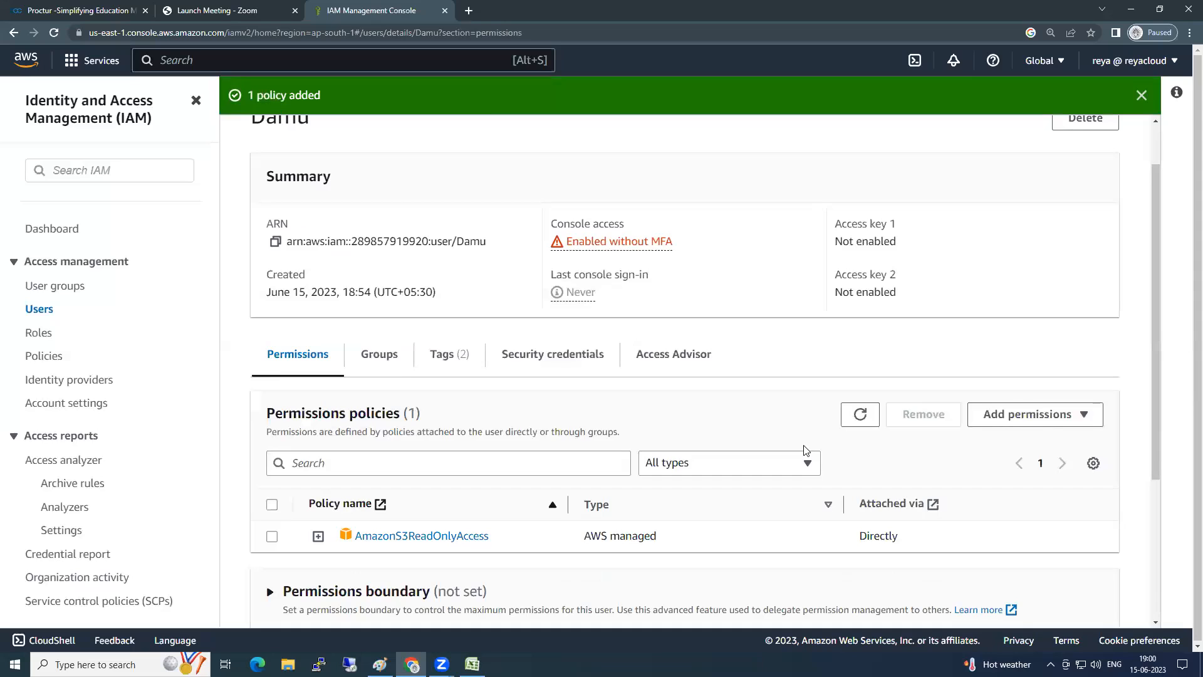
Search 'rdsre' and attach AmazonRDSReadOnlyAccess directly to Damu as a second policy.
click(1031, 415)
click(869, 280)
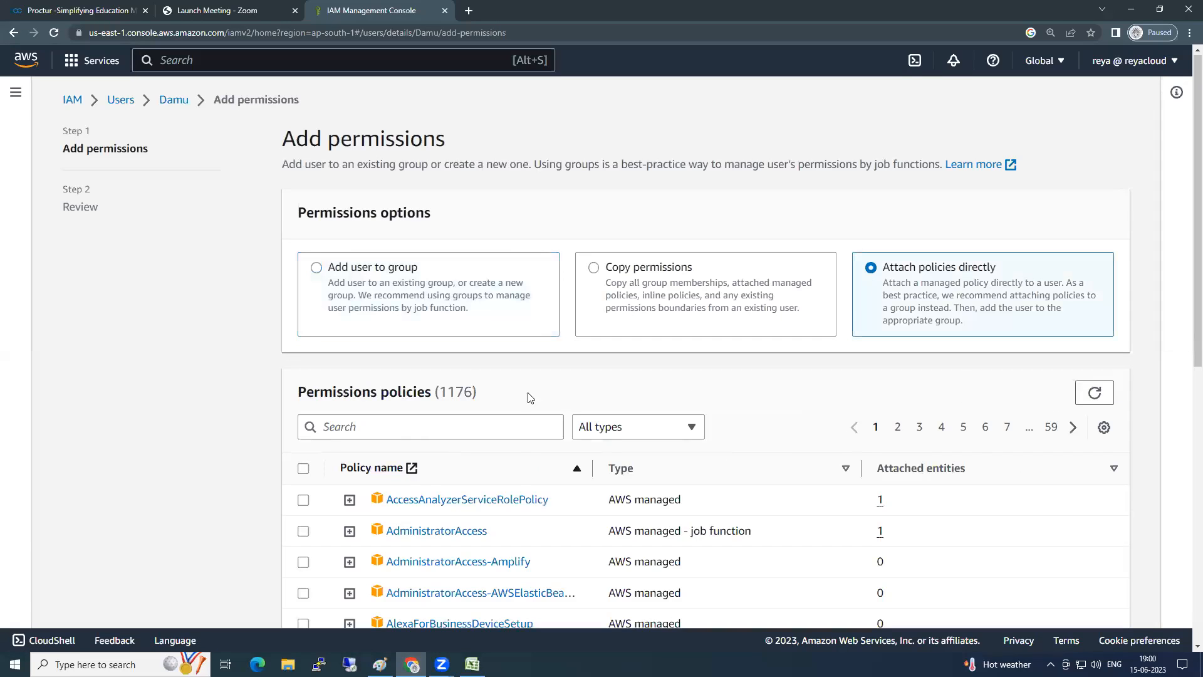
click(415, 426)
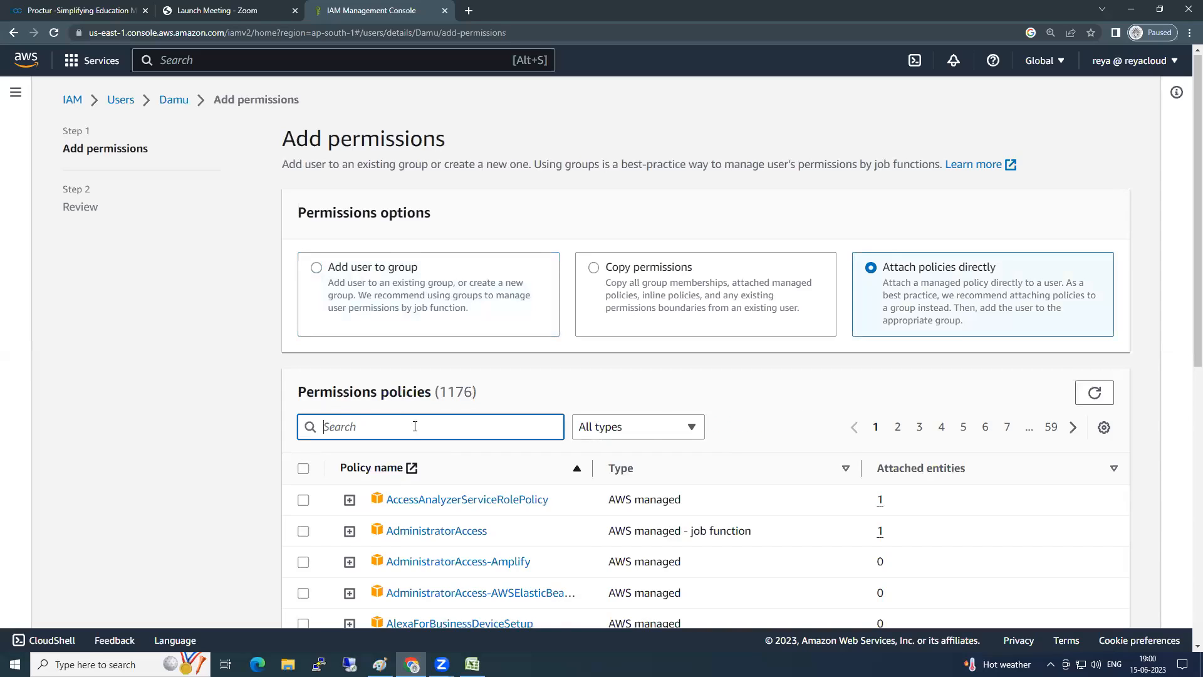
text(rds)
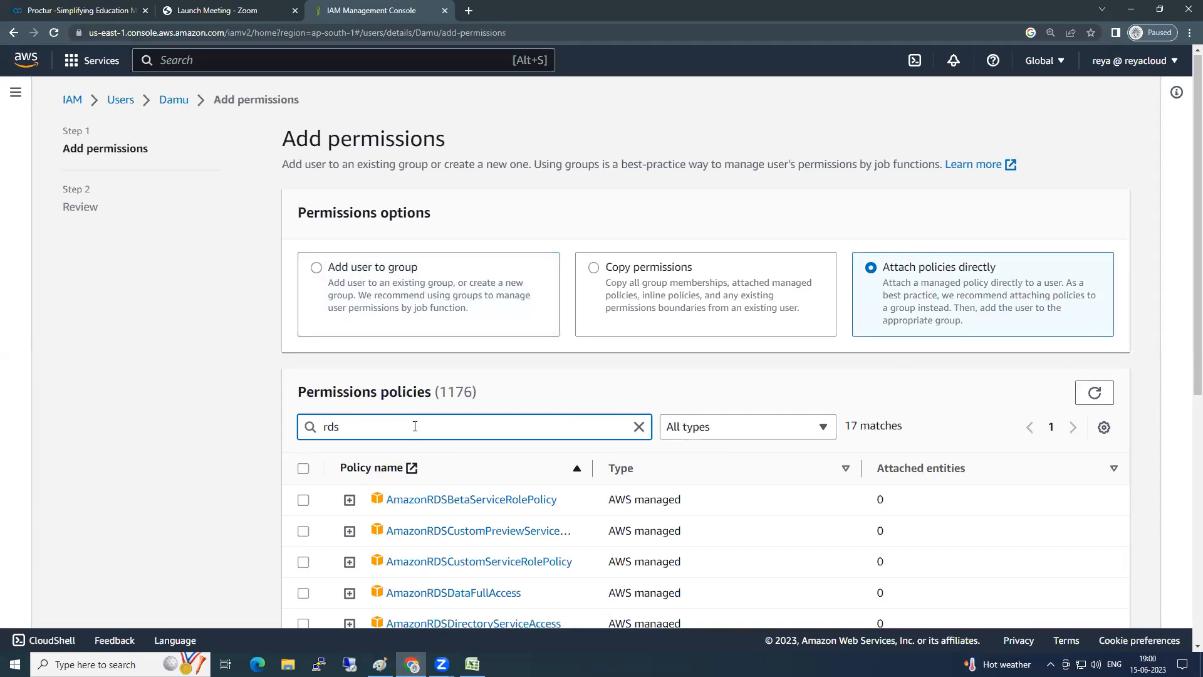
text(re)
click(303, 500)
click(1078, 548)
click(1093, 505)
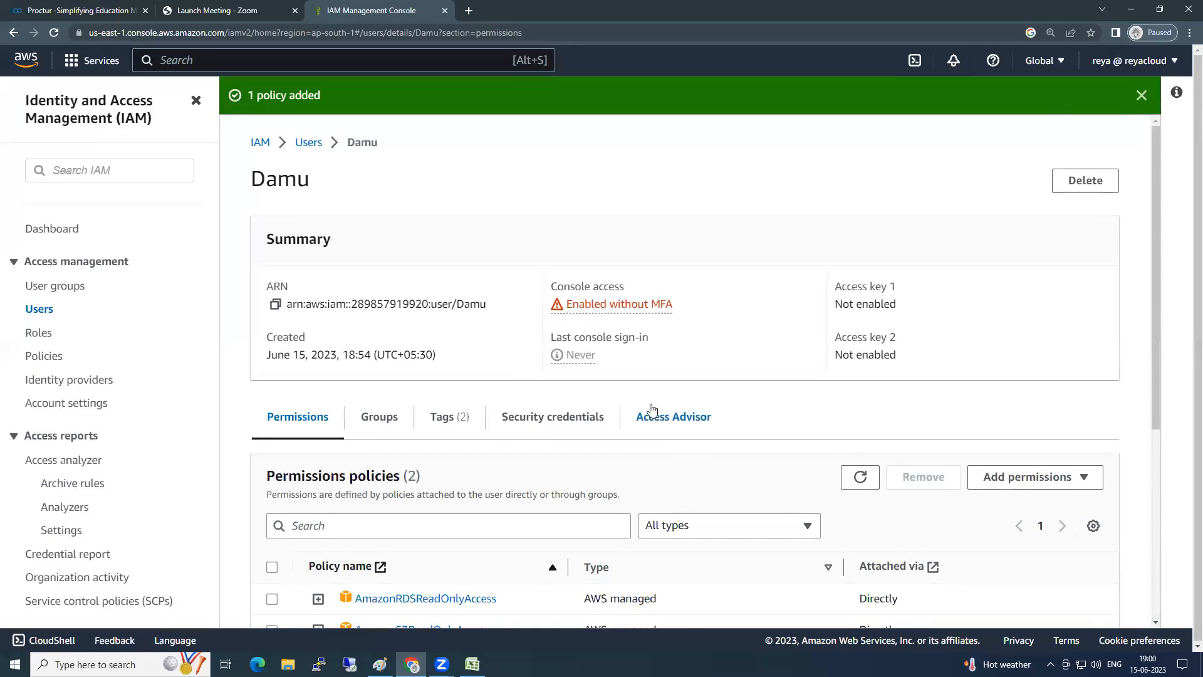
Review Damu's two read-only policies, then show its Groups tab with no memberships.
scroll(633, 435, down, 3)
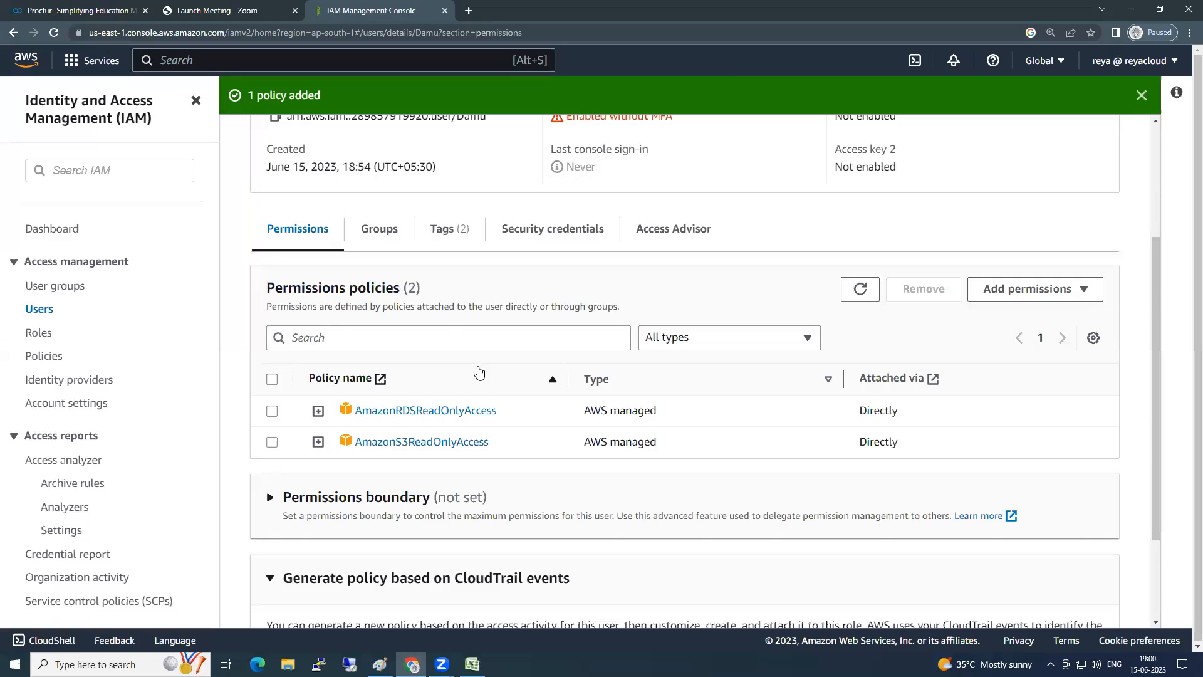
scroll(479, 376, down, 2)
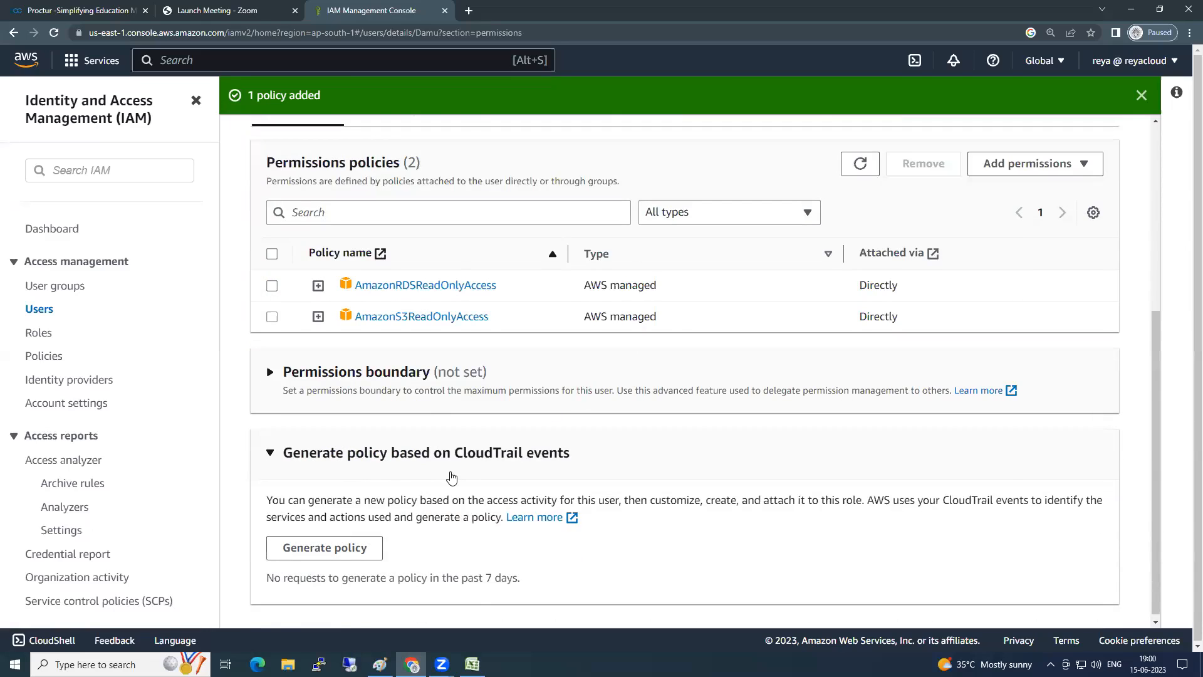
scroll(430, 456, up, 1)
scroll(431, 455, up, 1)
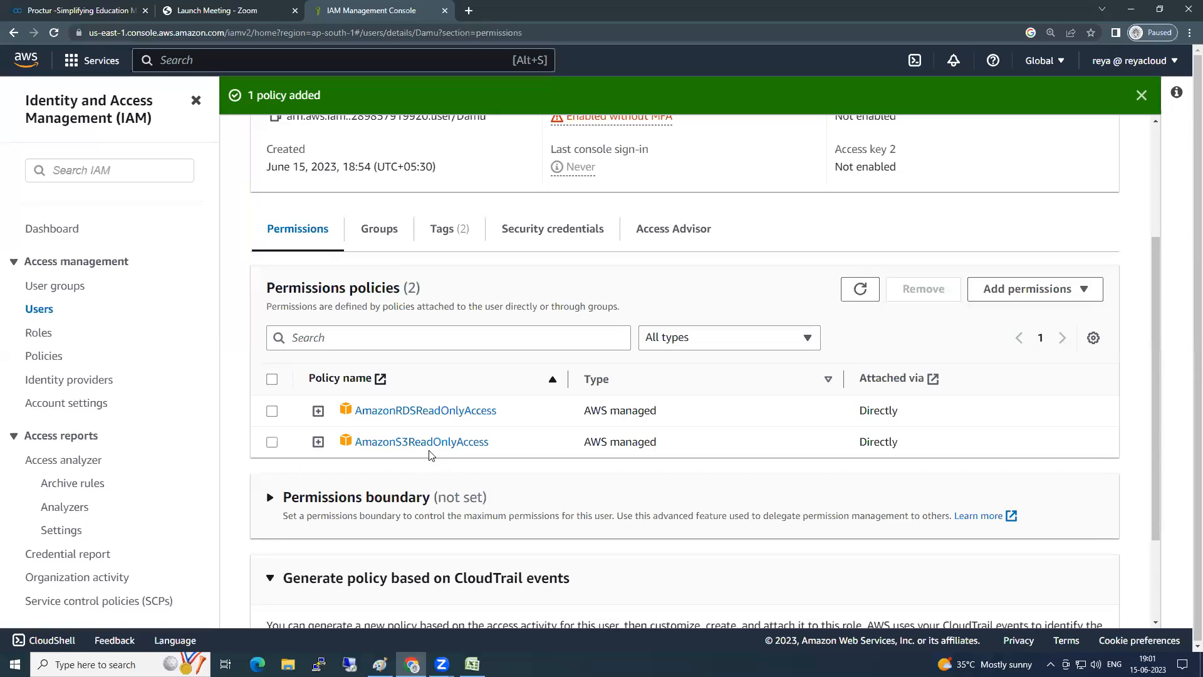
scroll(439, 451, down, 2)
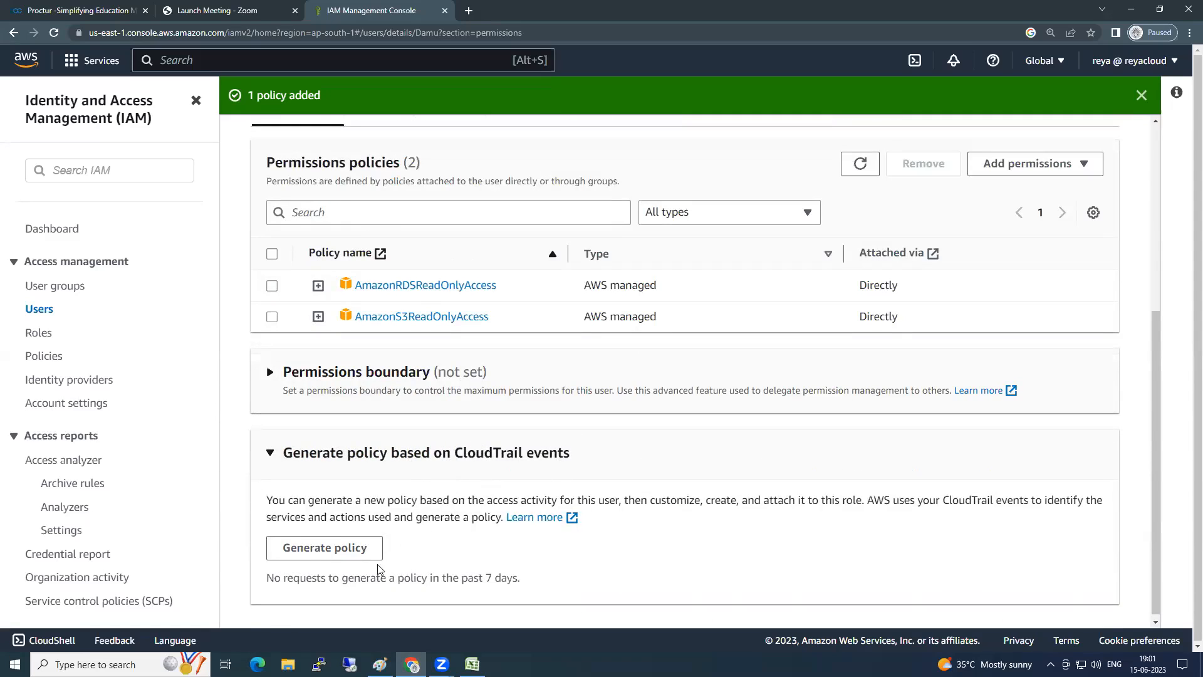
scroll(404, 419, up, 4)
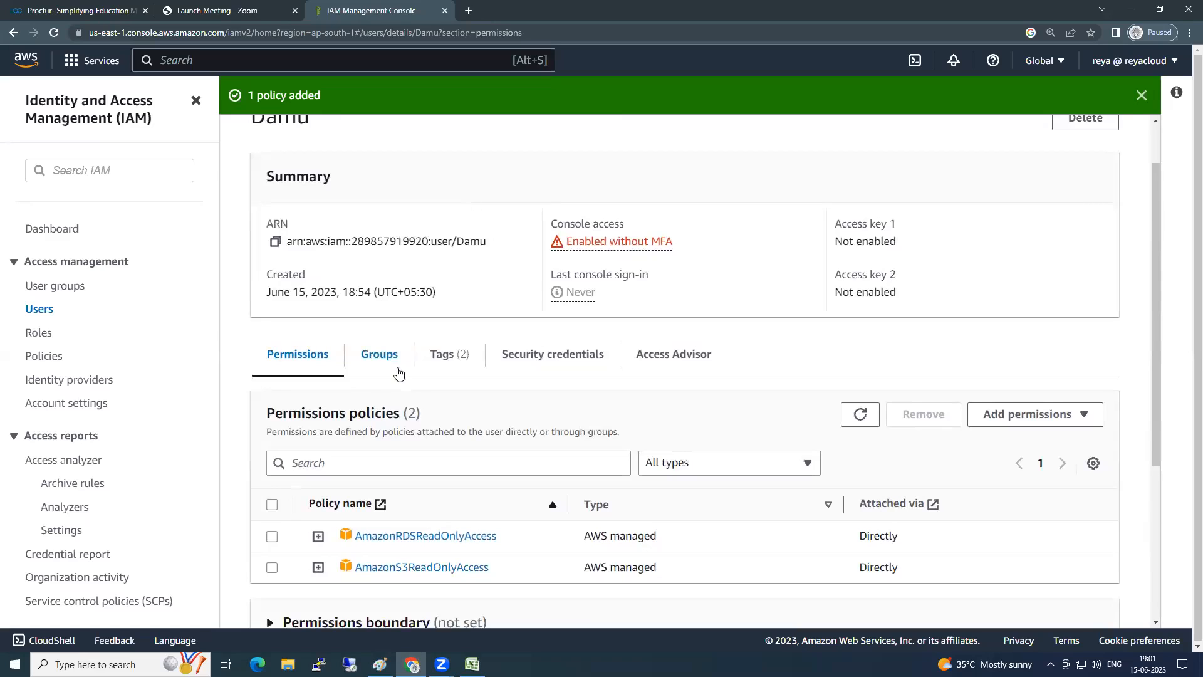
click(381, 356)
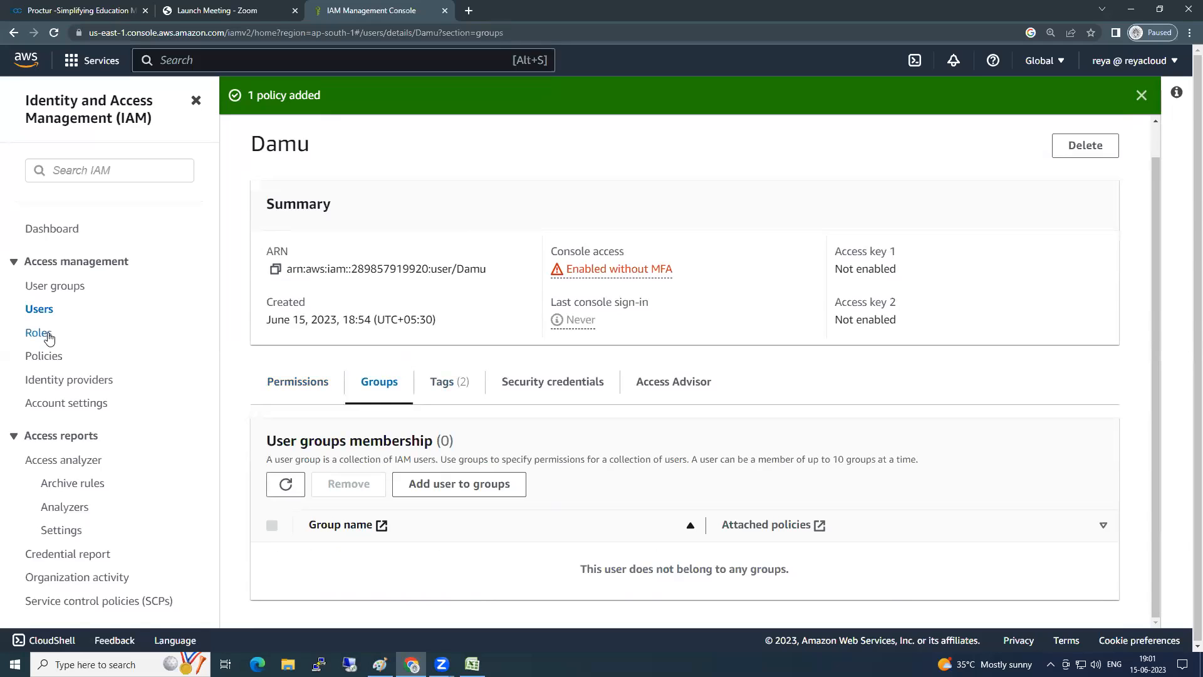
Delete the DevOps user group, confirming with 'DevOps', and dismiss the deletion notice.
click(52, 287)
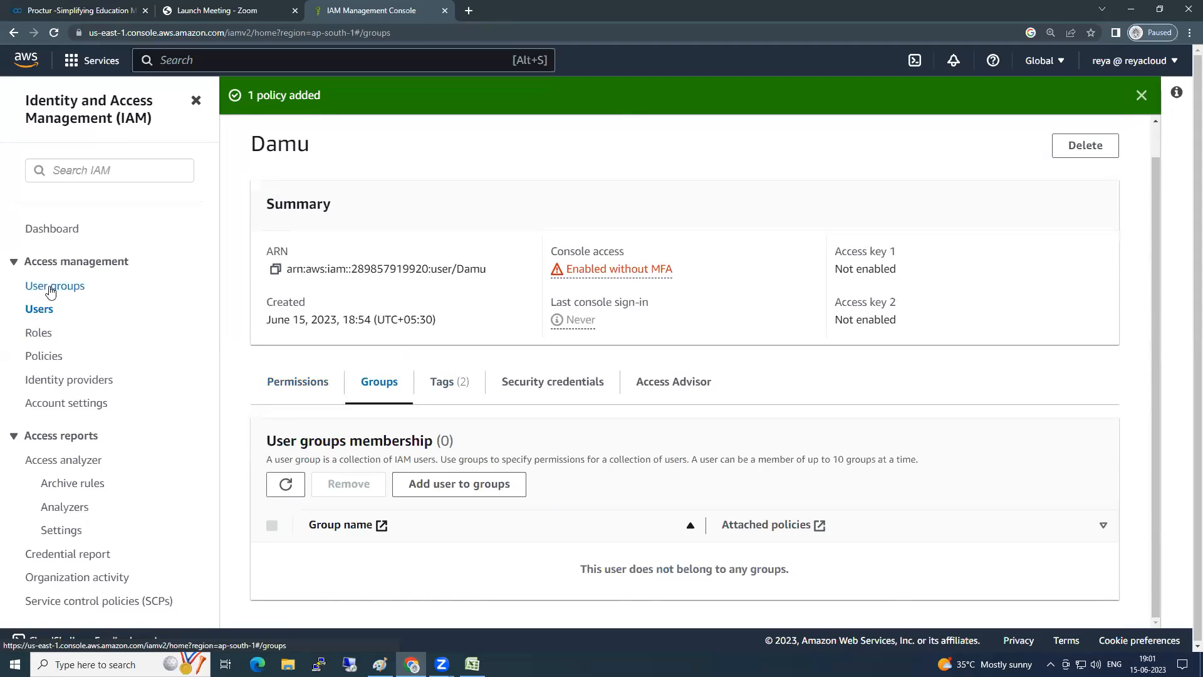
click(272, 271)
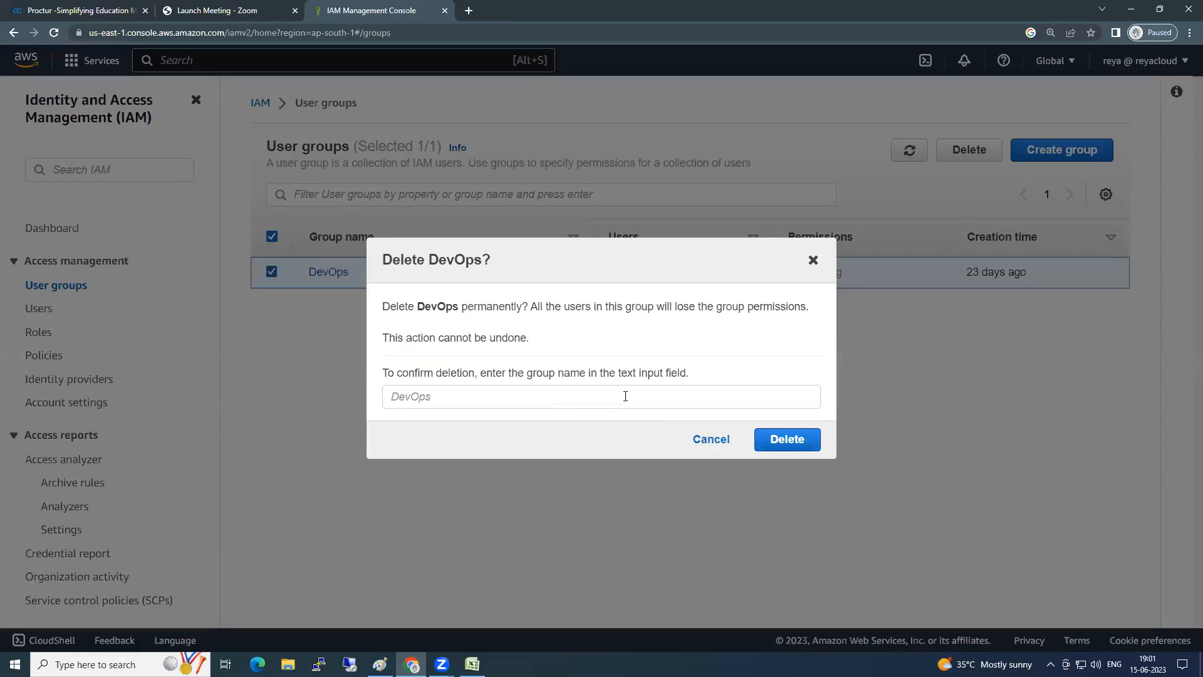
click(625, 396)
text(DevOps)
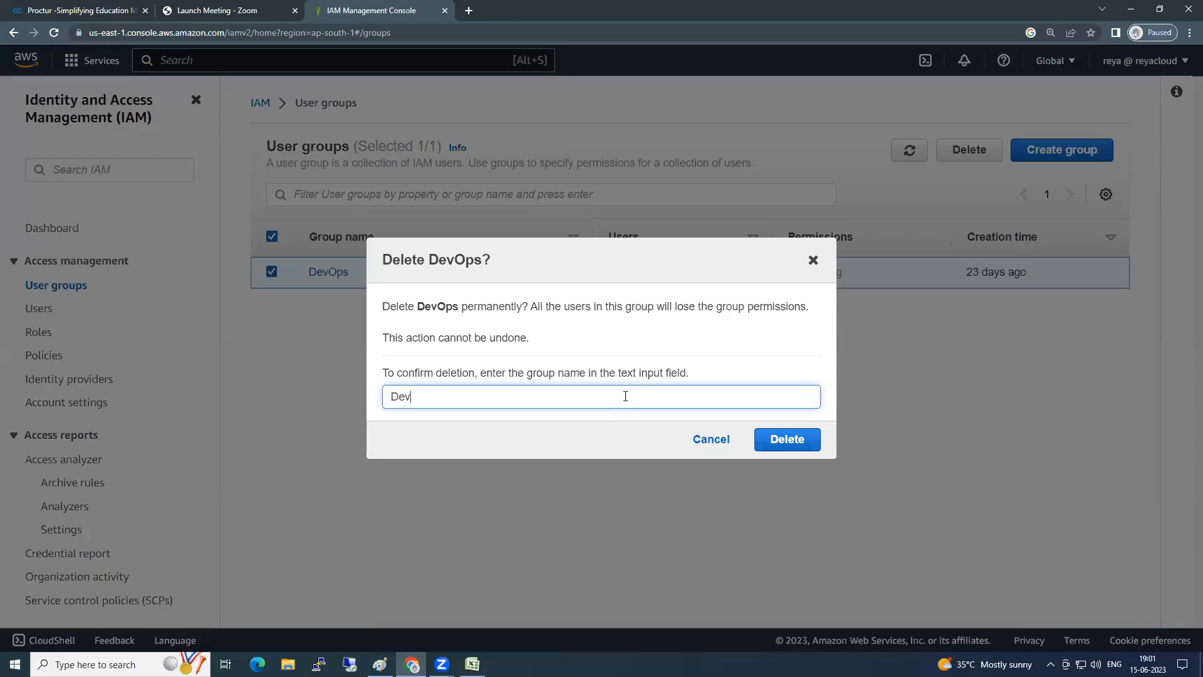
click(814, 446)
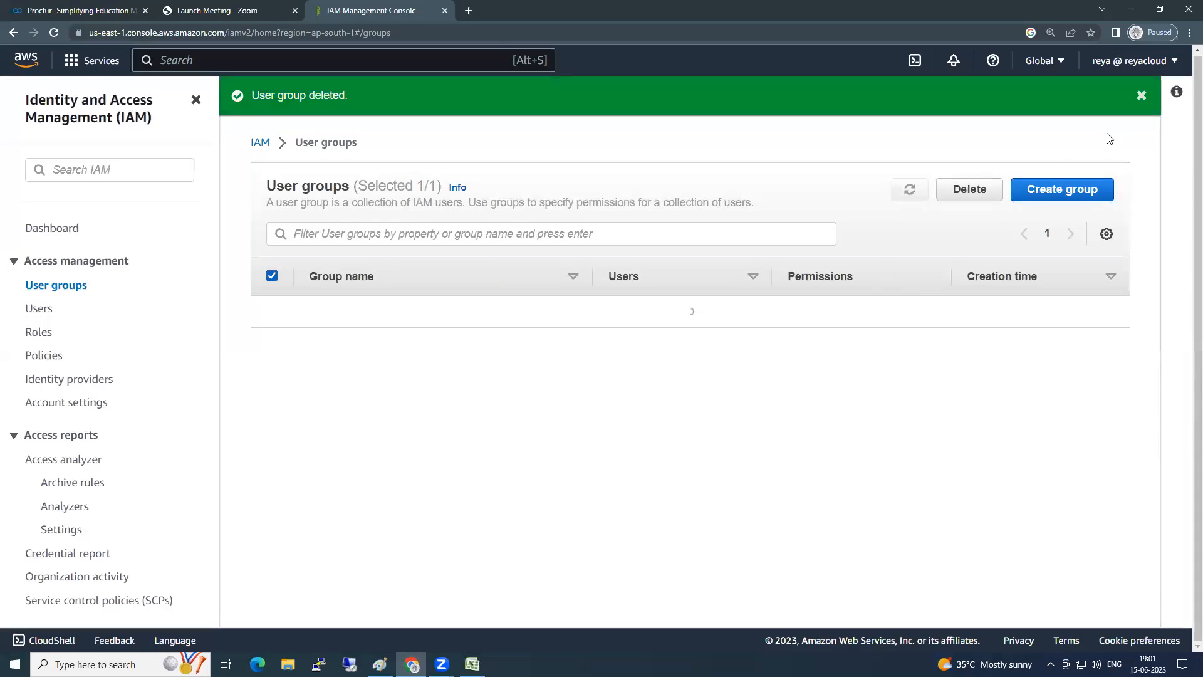
click(1145, 98)
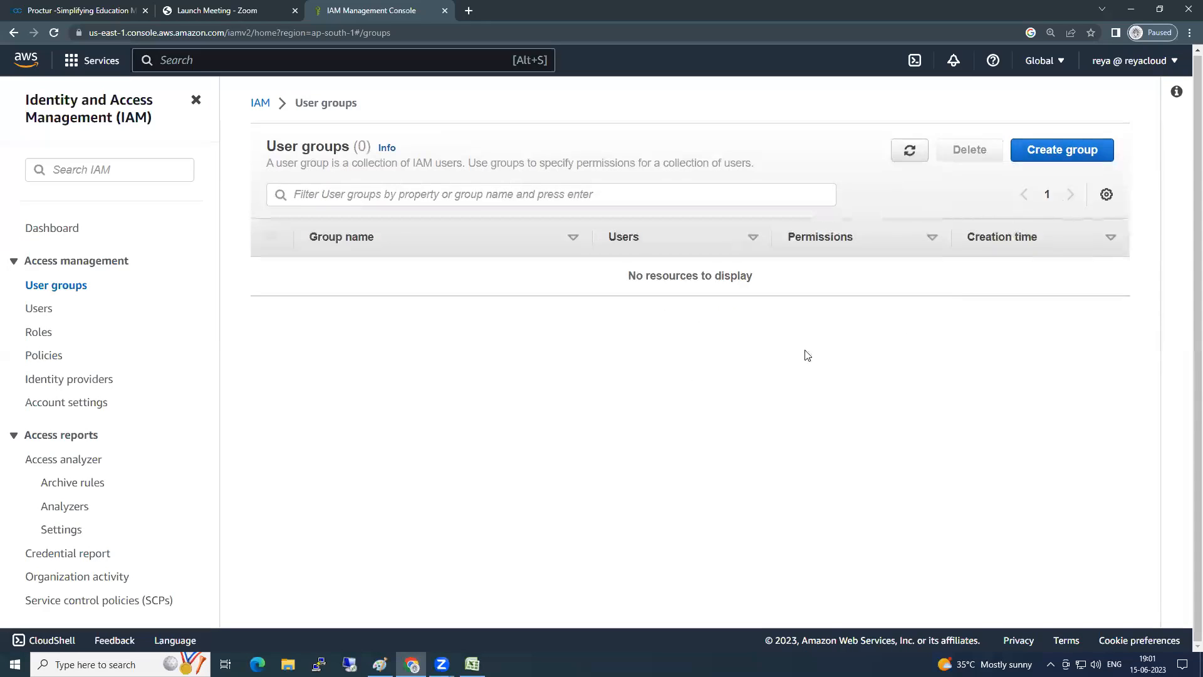
Start a new user group named 6PMBATCH and add the first listed user.
click(1079, 154)
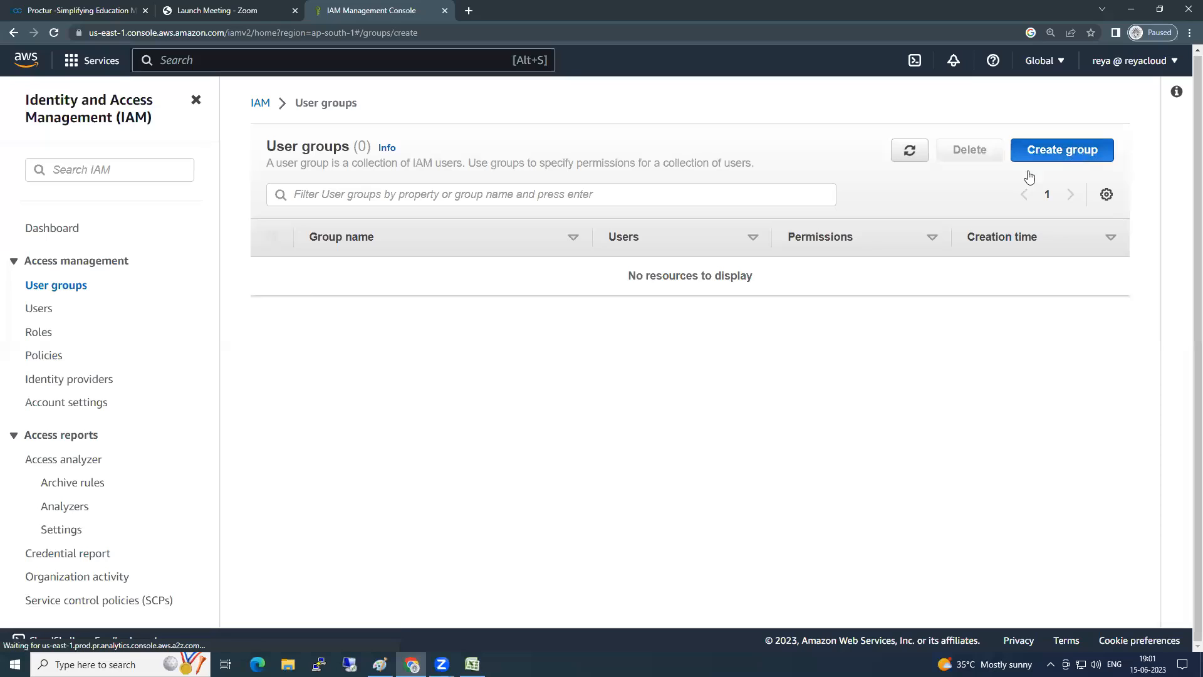
click(339, 272)
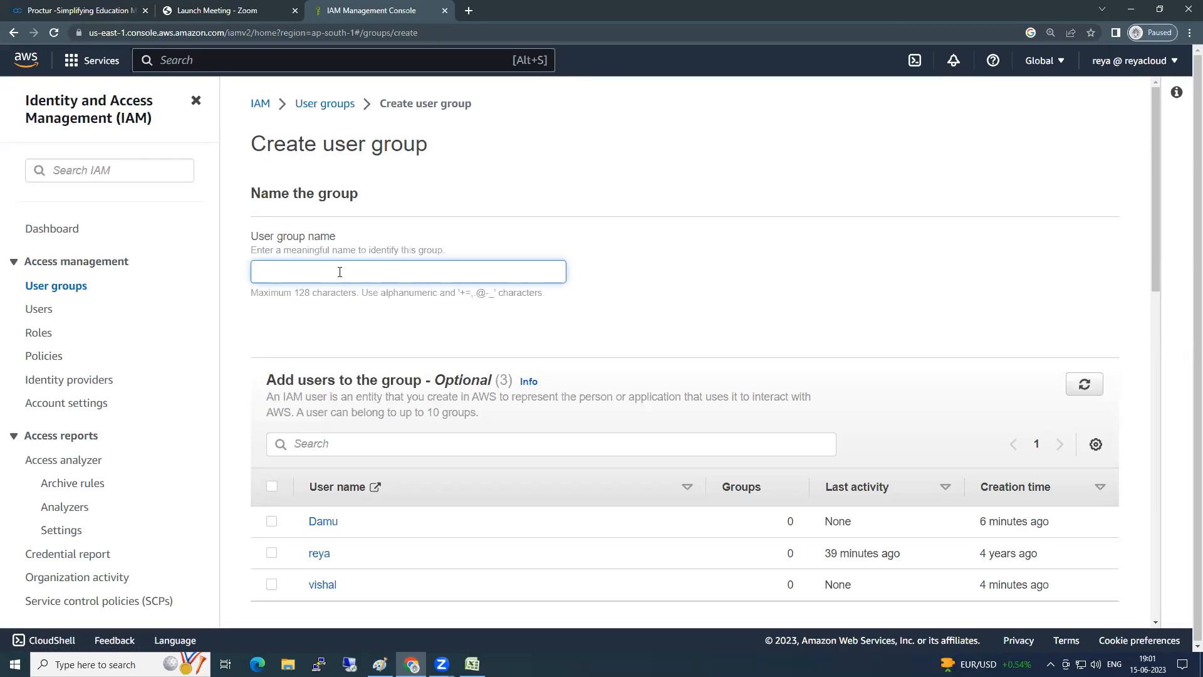
text(6PMBATCH)
scroll(541, 289, down, 1)
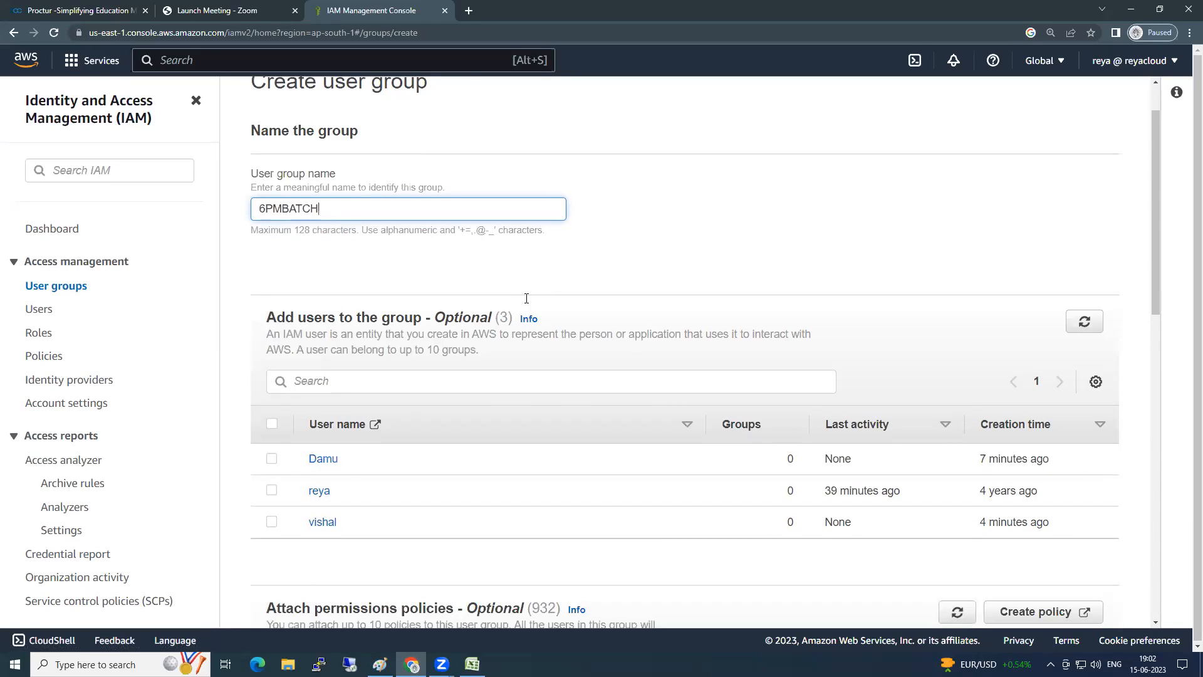
click(269, 460)
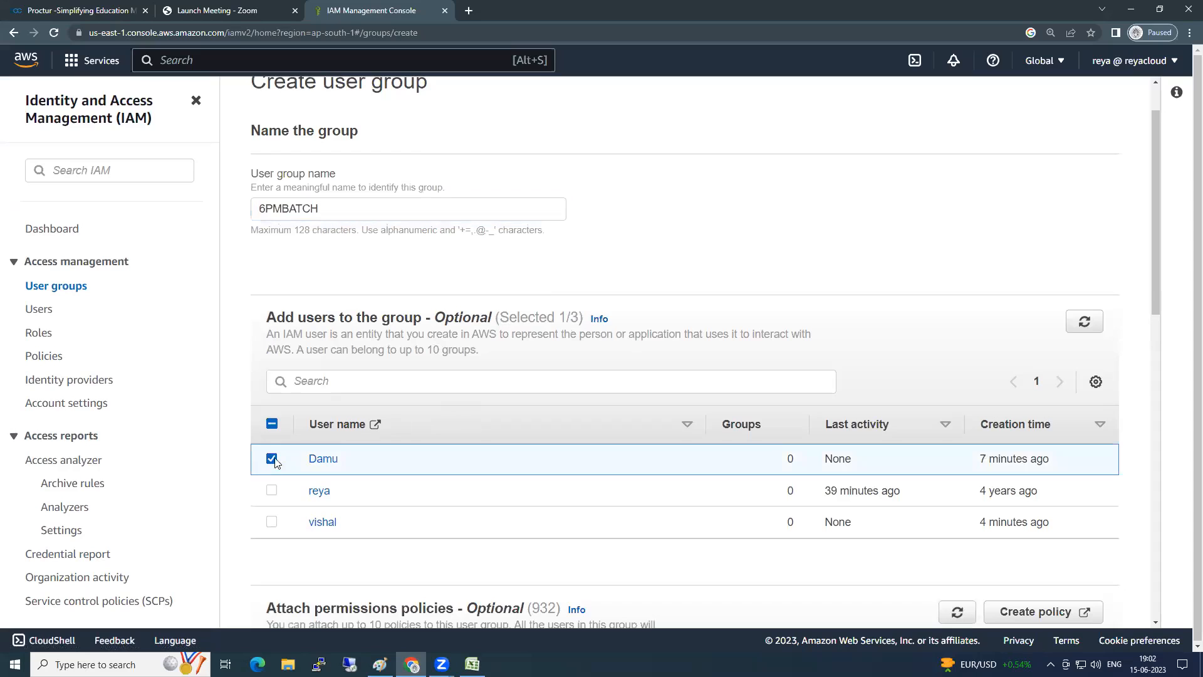
Filter policies for 'route53', attach AmazonRoute53FullAccess, and create the group.
scroll(557, 337, down, 3)
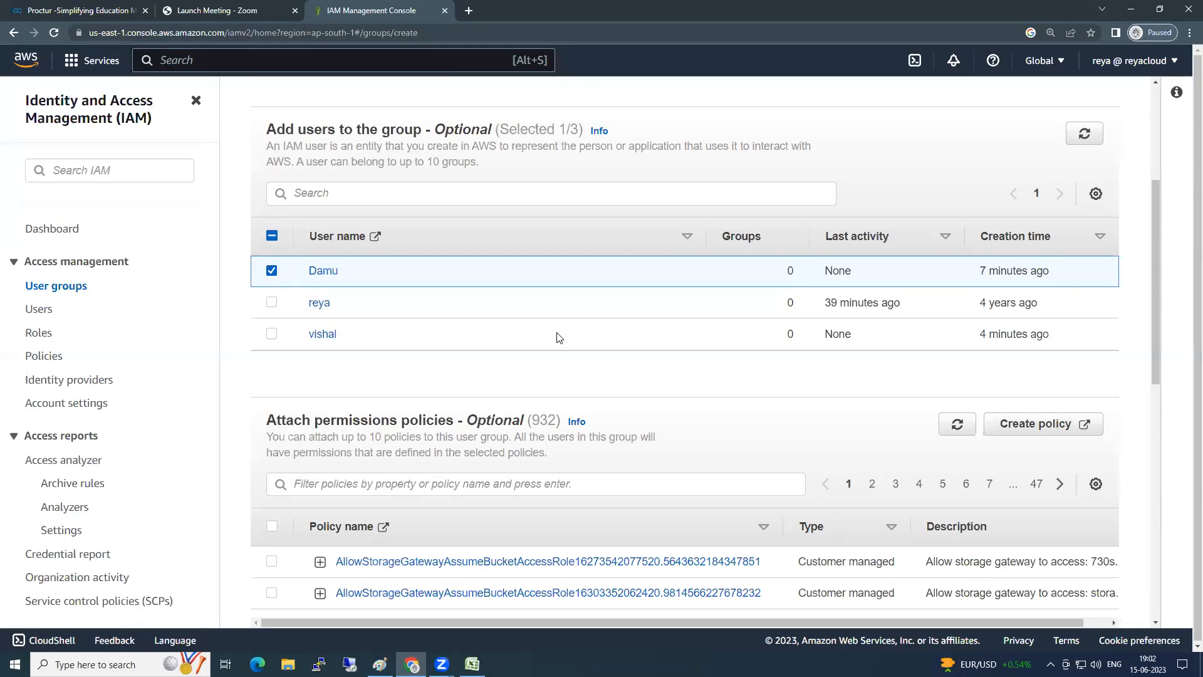
scroll(551, 349, down, 3)
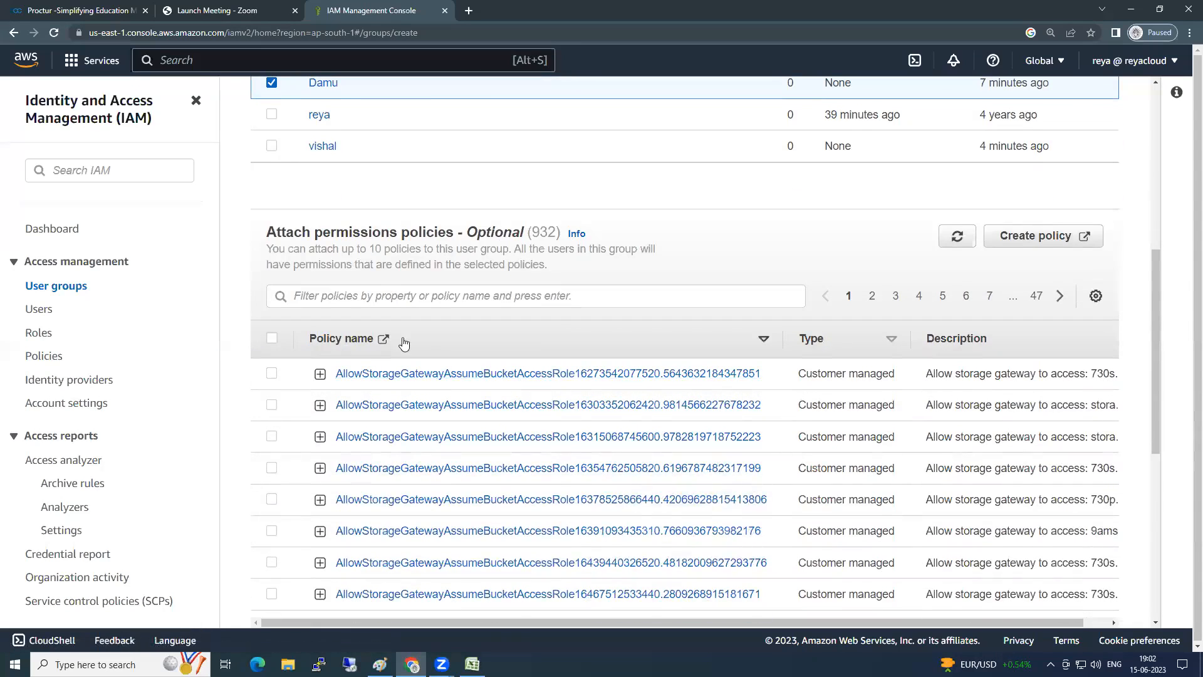
scroll(406, 437, down, 4)
scroll(385, 351, up, 4)
click(369, 299)
text(ro)
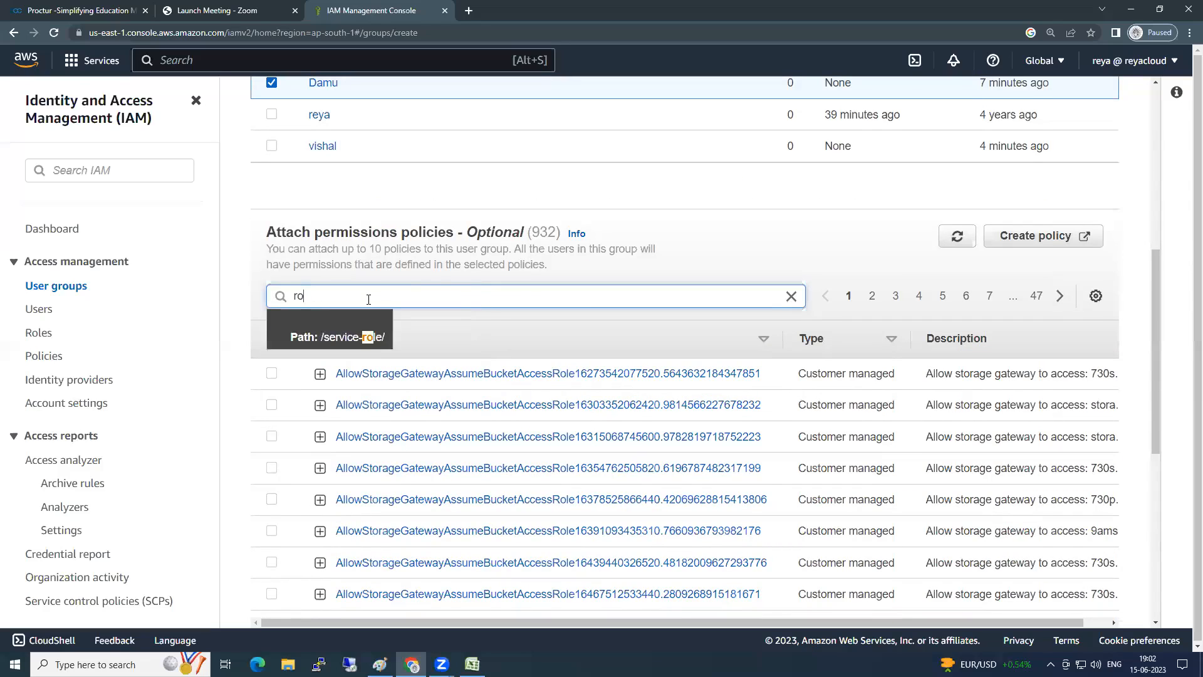
text(ute53)
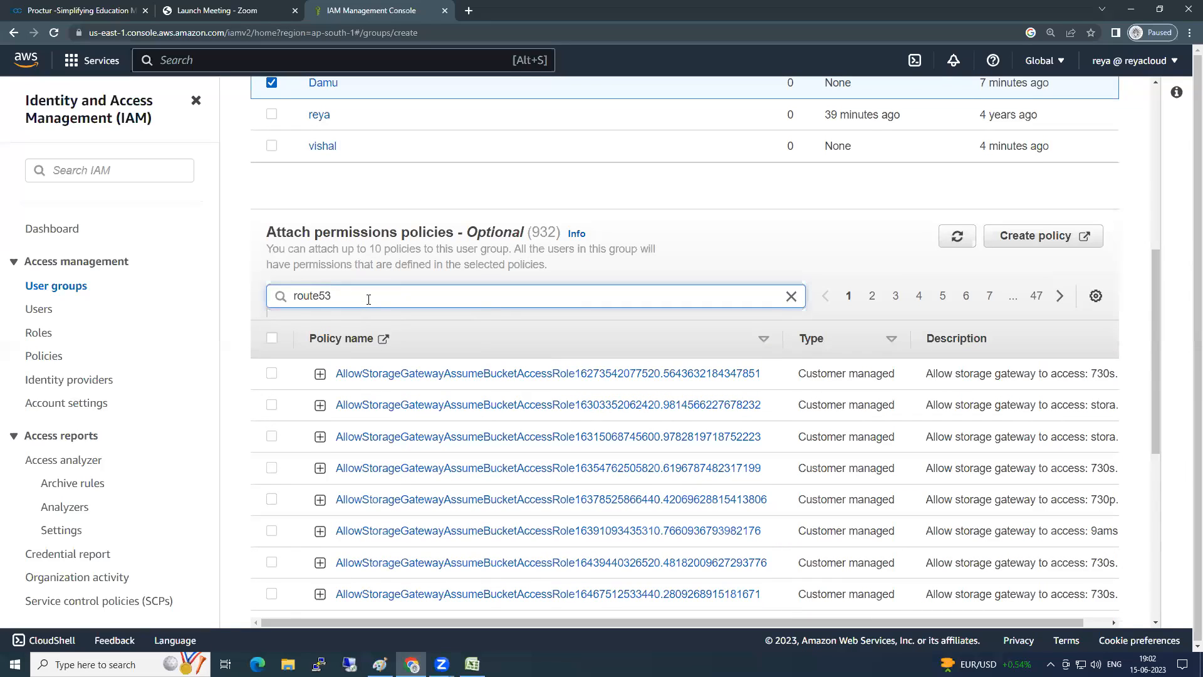
key(Return)
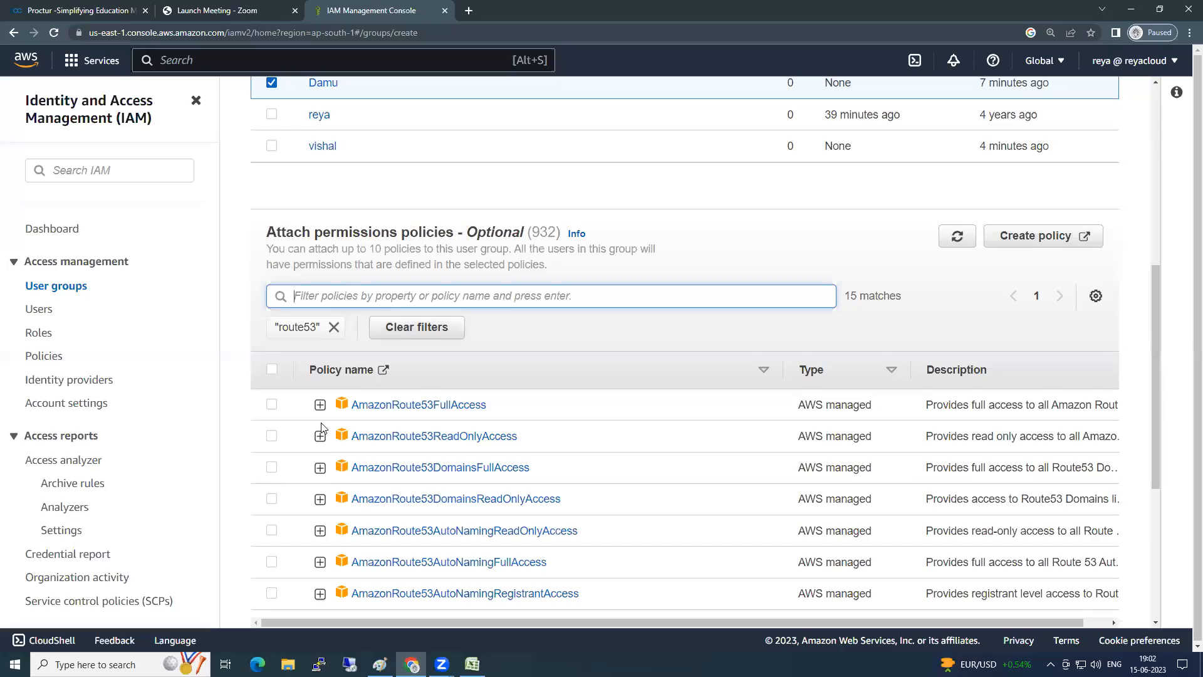
click(272, 405)
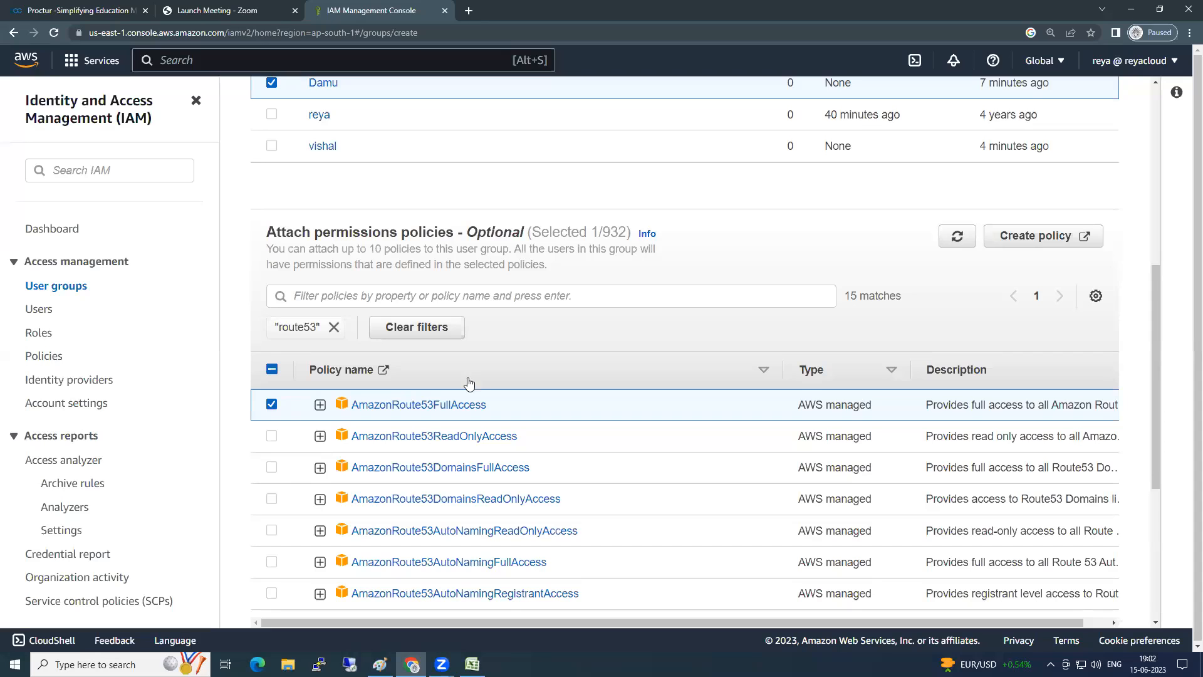
scroll(679, 483, down, 3)
scroll(815, 555, down, 2)
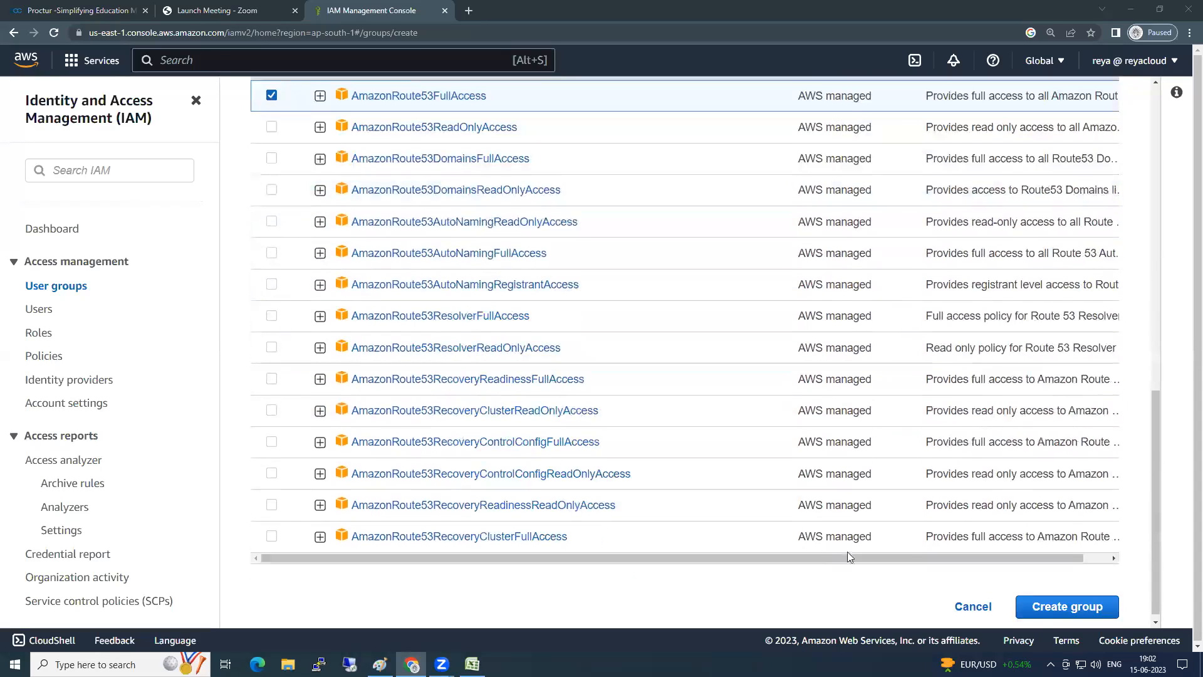
scroll(1039, 602, up, 1)
scroll(810, 471, up, 1)
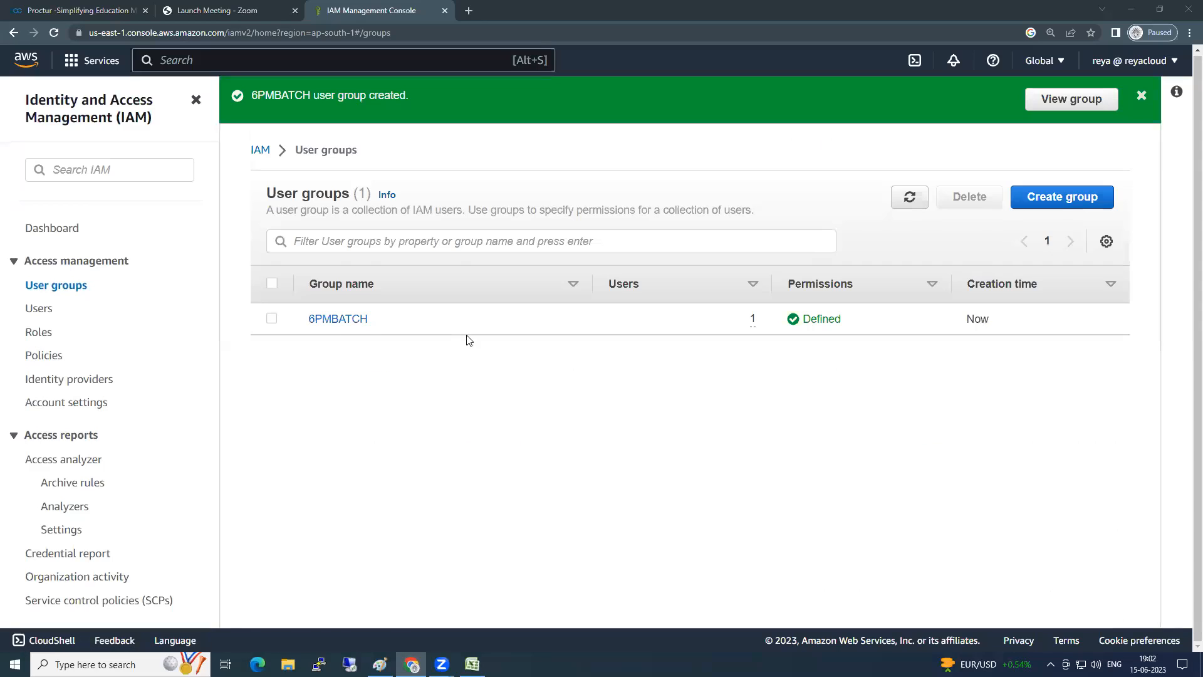
click(1033, 209)
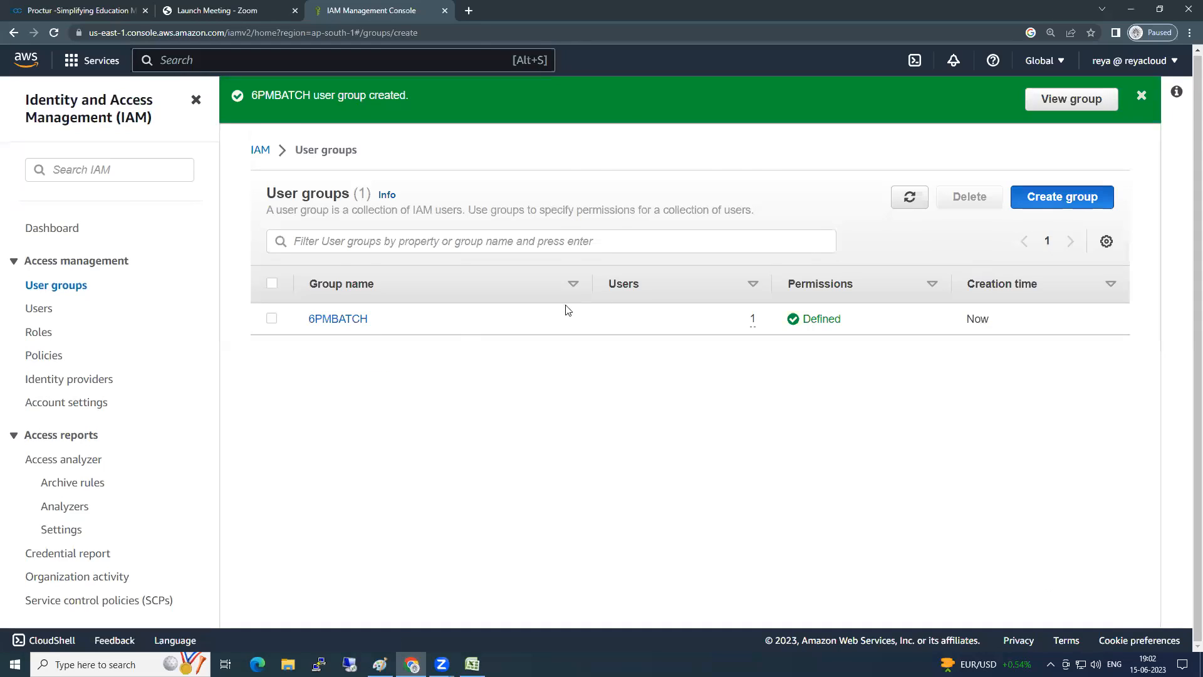
Name a new user group DevOpsTeam and add the last listed user, vishal.
click(327, 269)
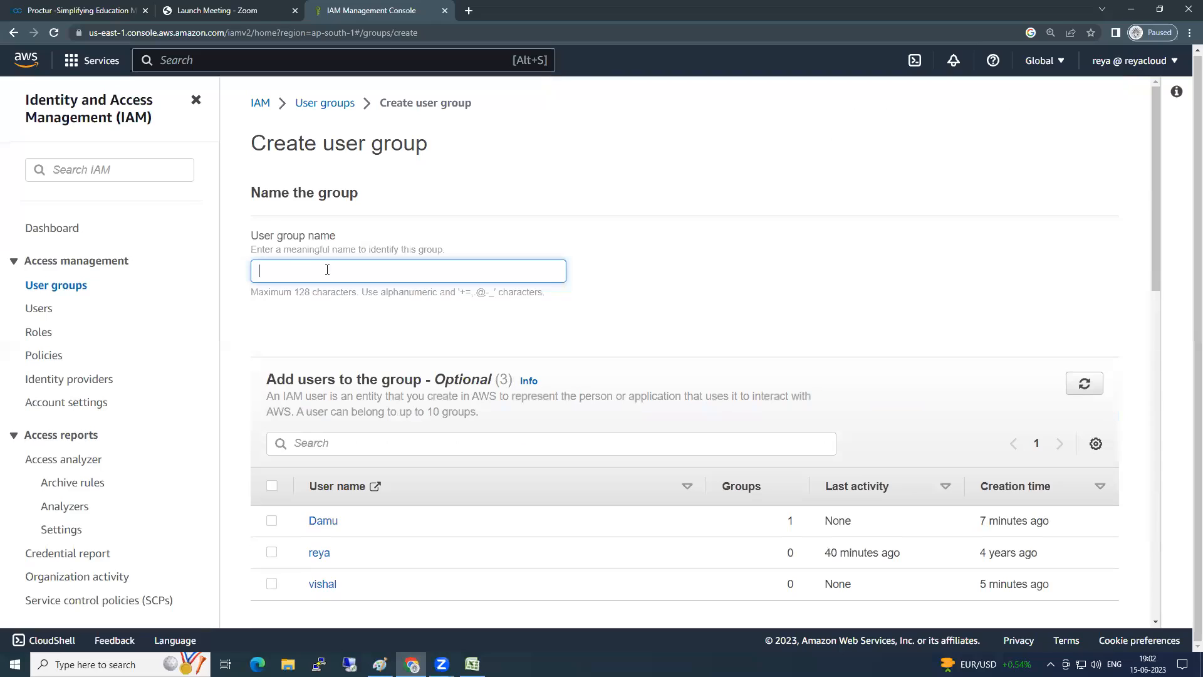
text(DevOpsTeam)
scroll(382, 313, down, 2)
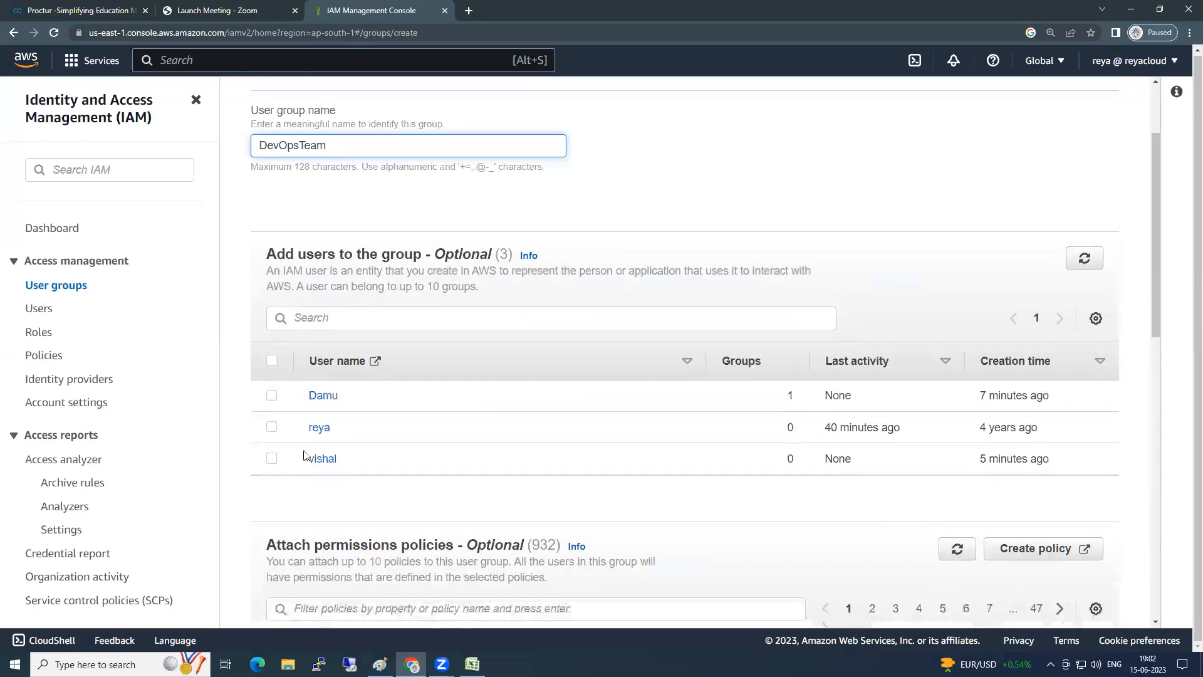
click(273, 458)
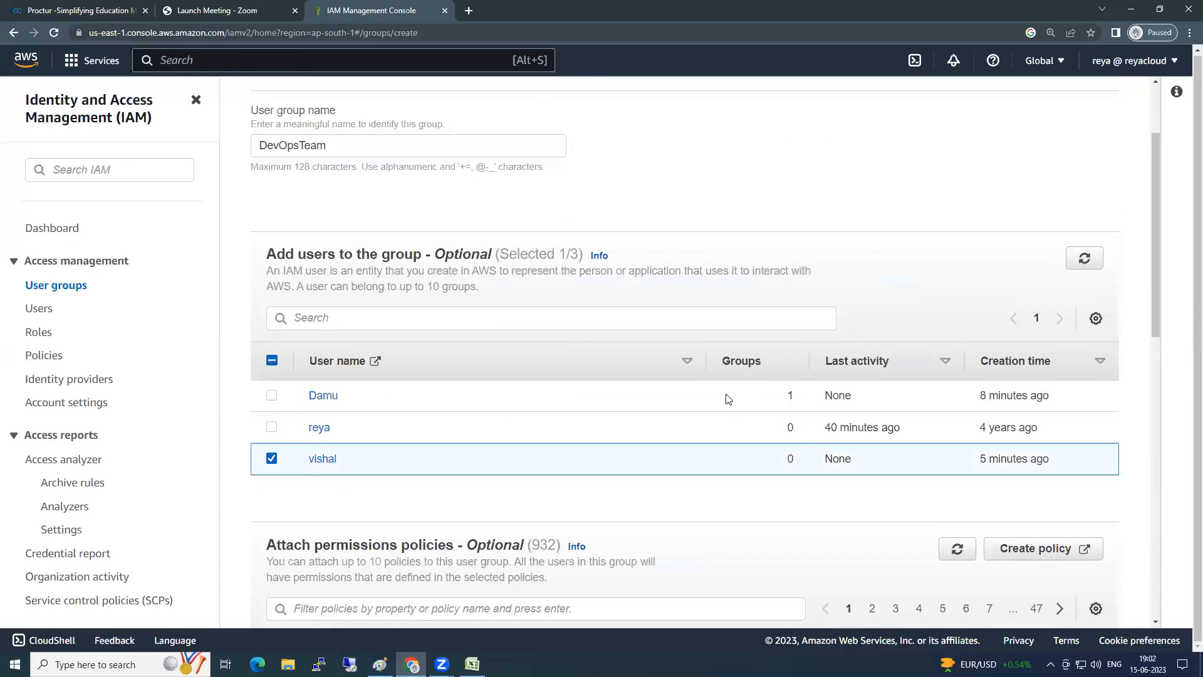
Filter policies for 'beanstal', attach AdministratorAccess-AWSElasticBeanstalk, and create DevOpsTeam.
scroll(727, 399, down, 4)
click(401, 358)
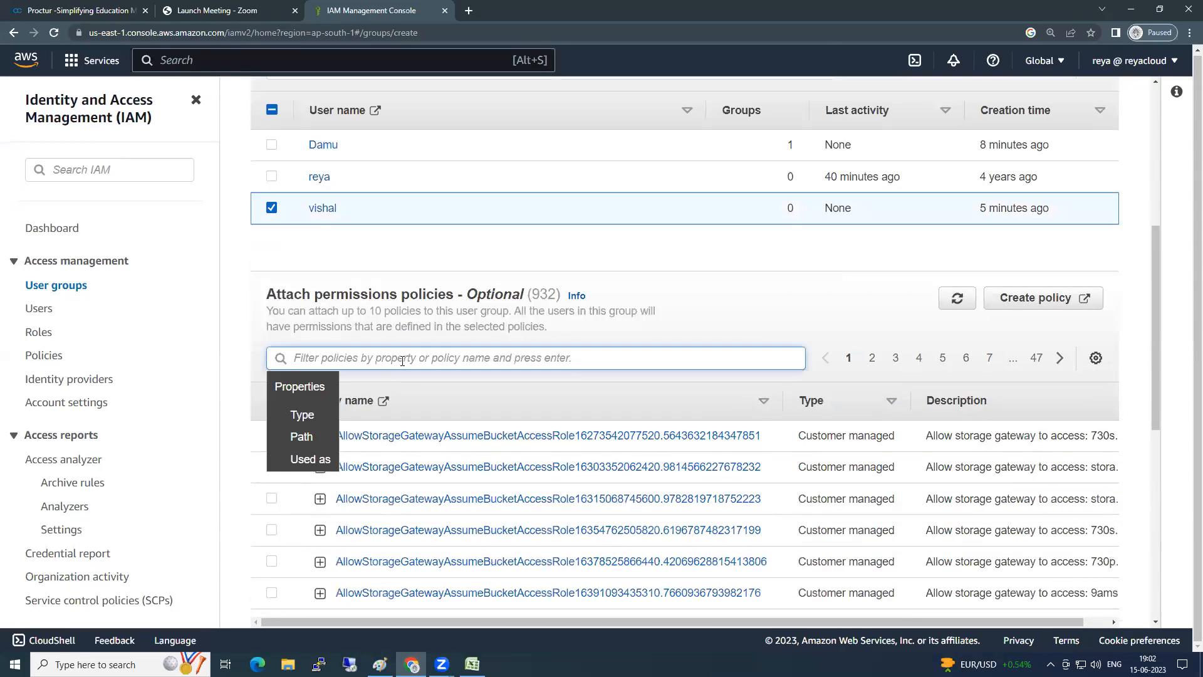
text(beanstal)
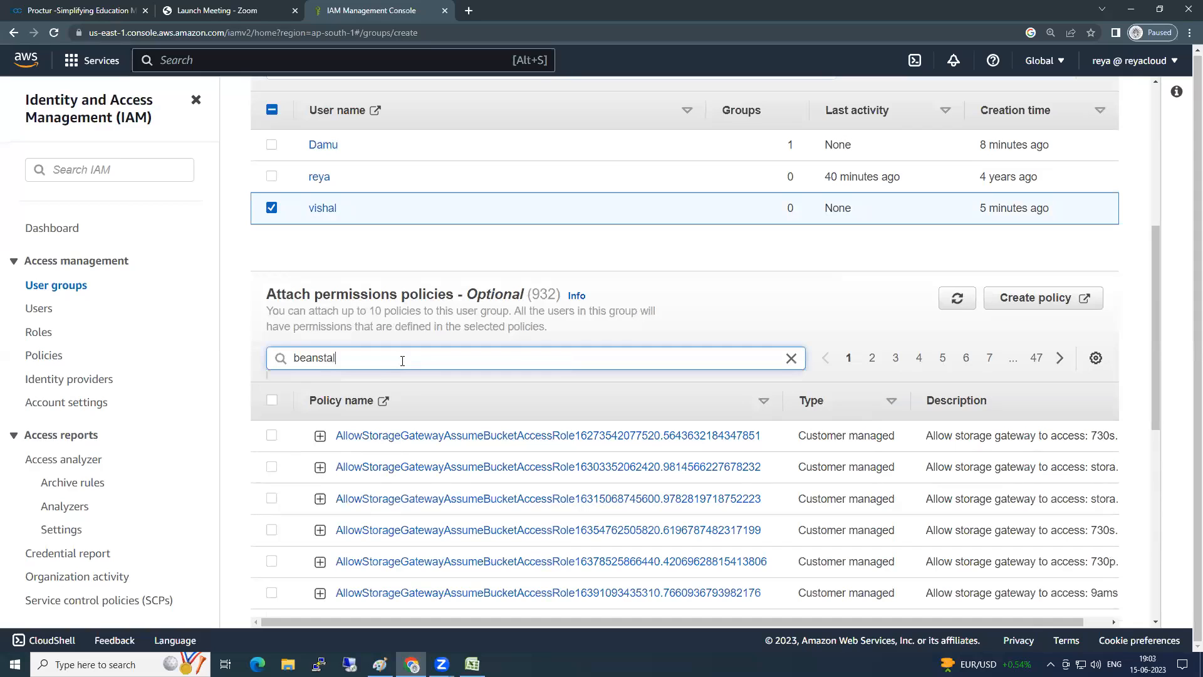
key(Return)
scroll(323, 532, down, 2)
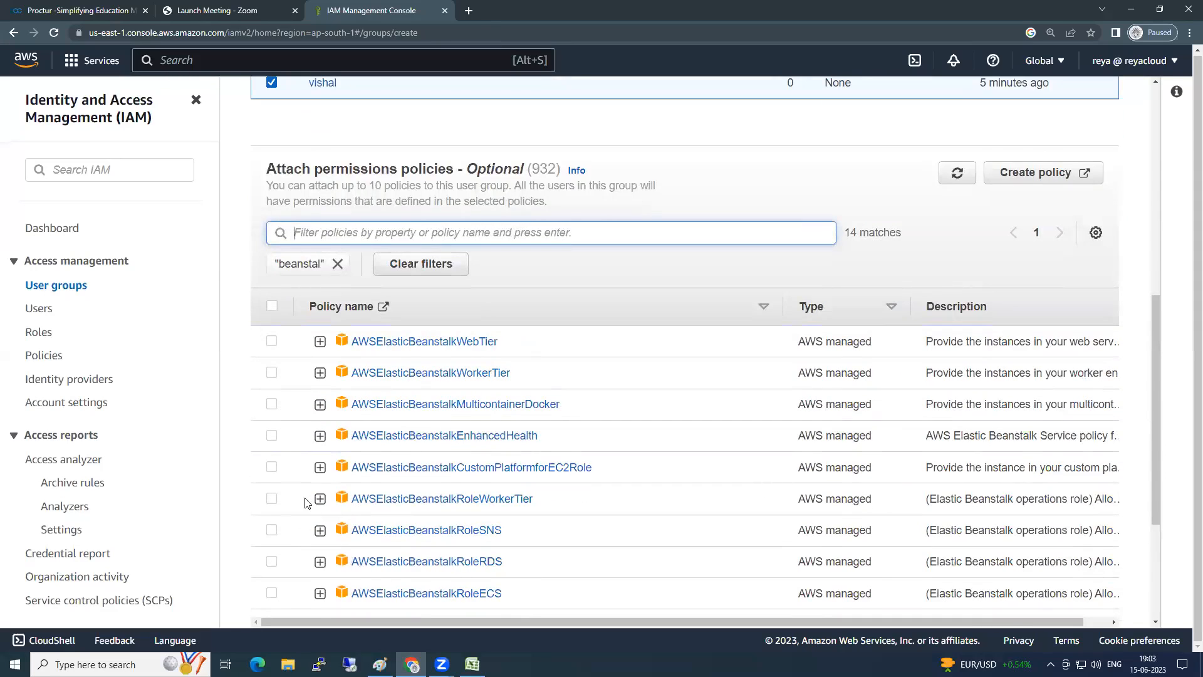
scroll(317, 501, down, 3)
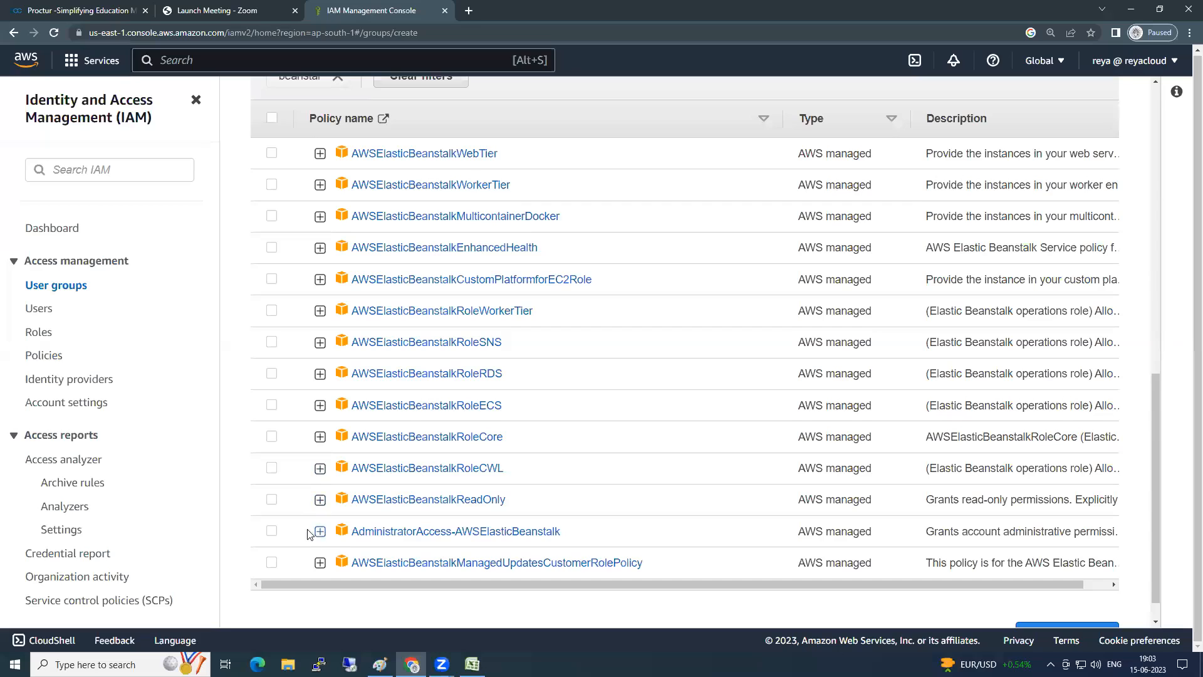
click(287, 533)
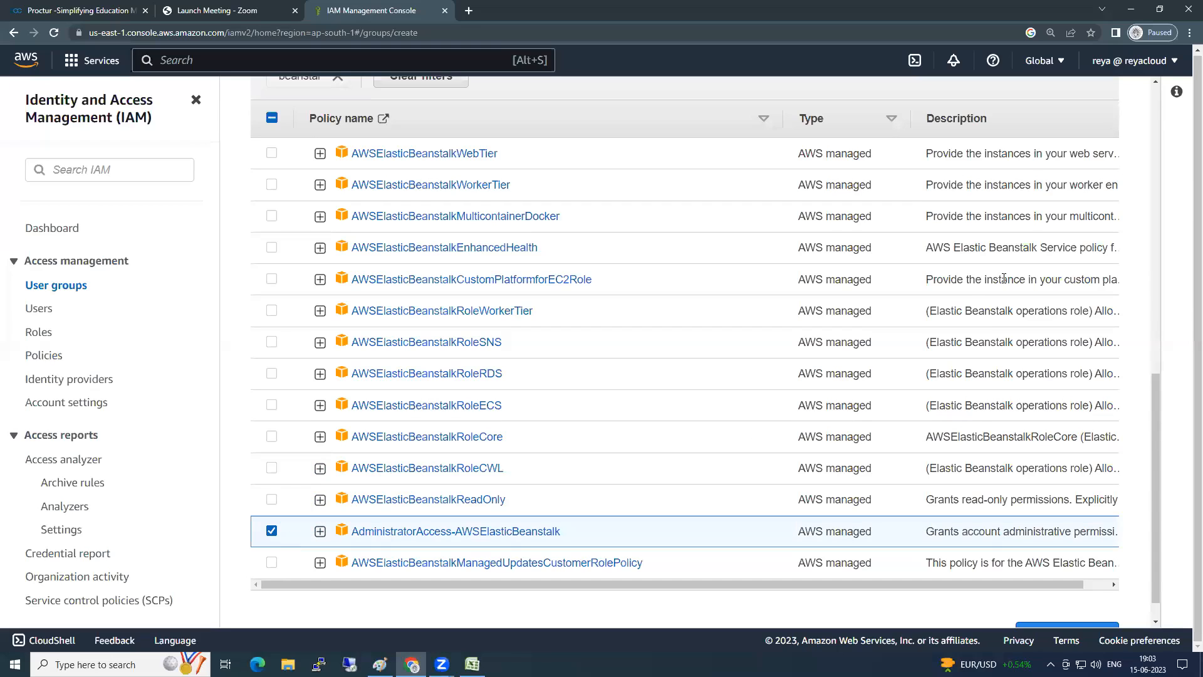
scroll(1088, 528, down, 1)
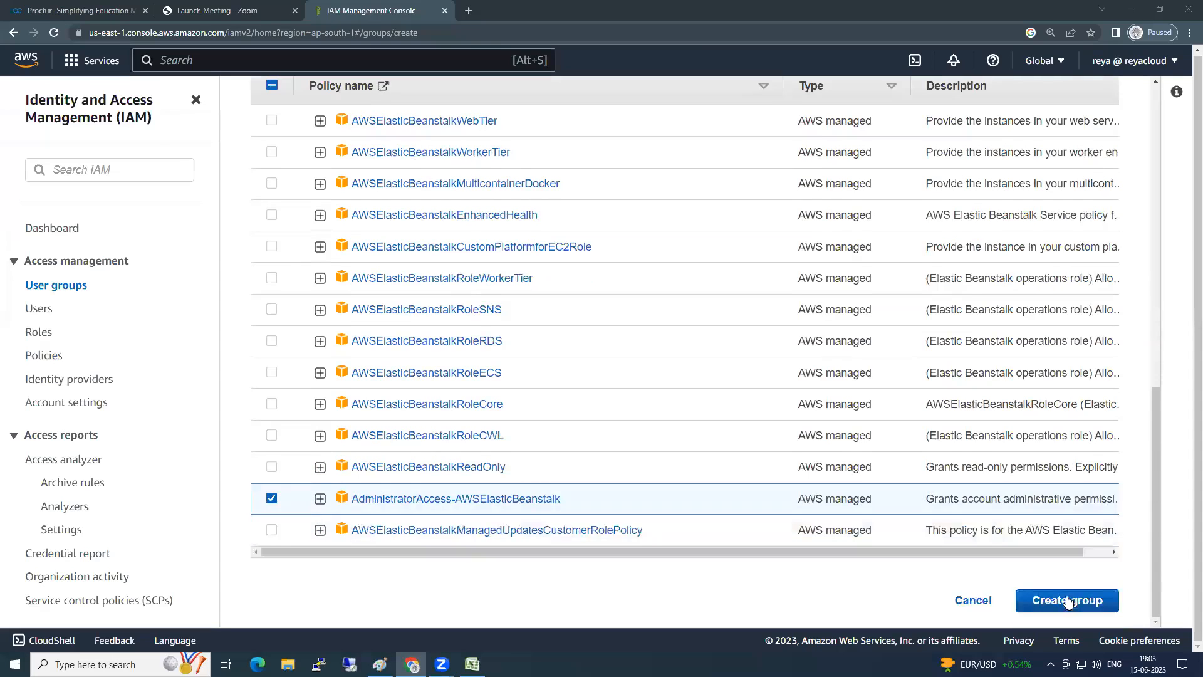
click(1070, 601)
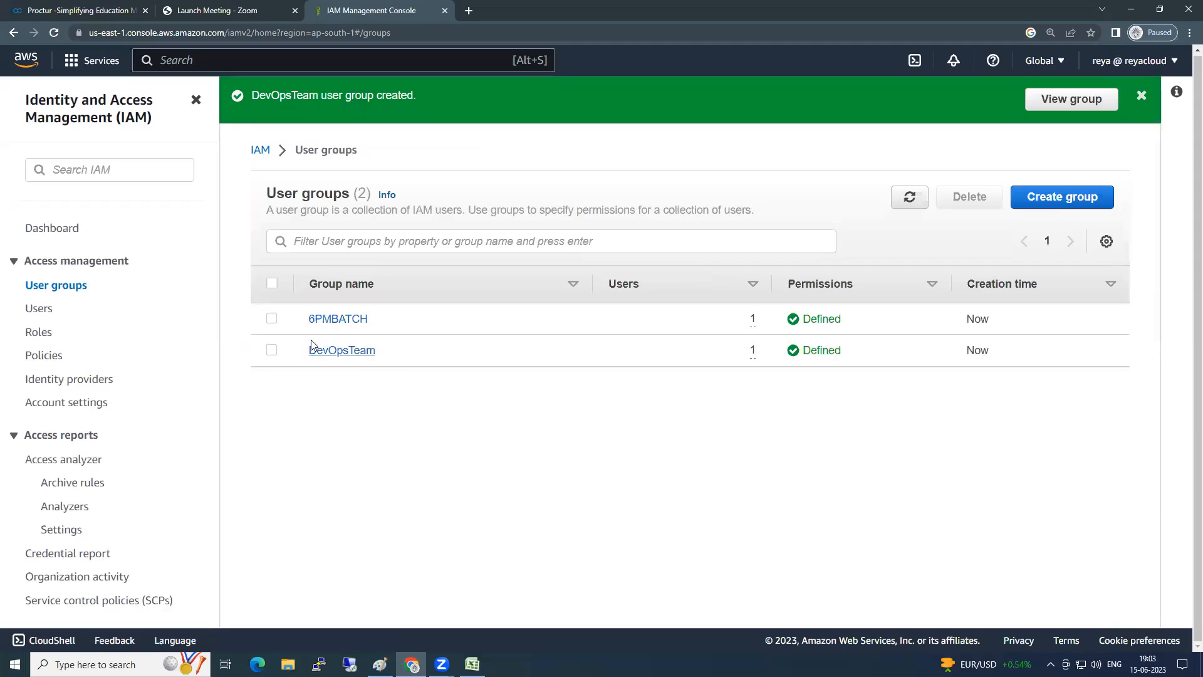
Close the DevOpsTeam-created banner, ticking and then unticking 6PMBATCH around it.
click(272, 318)
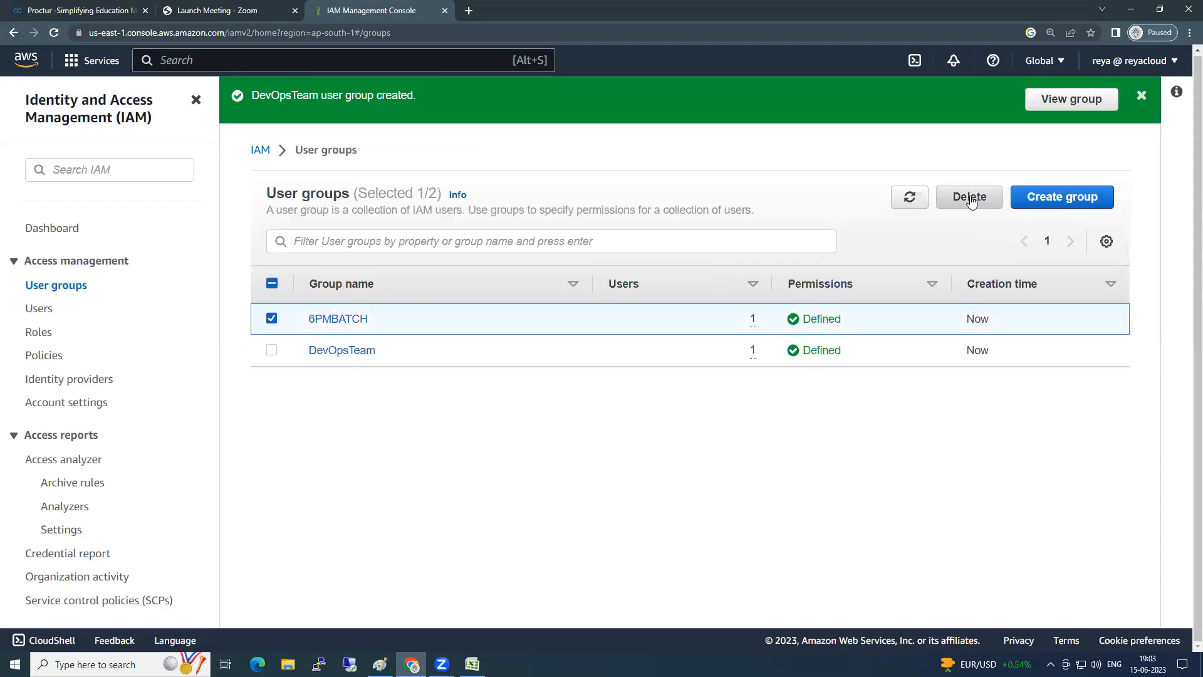
click(1142, 96)
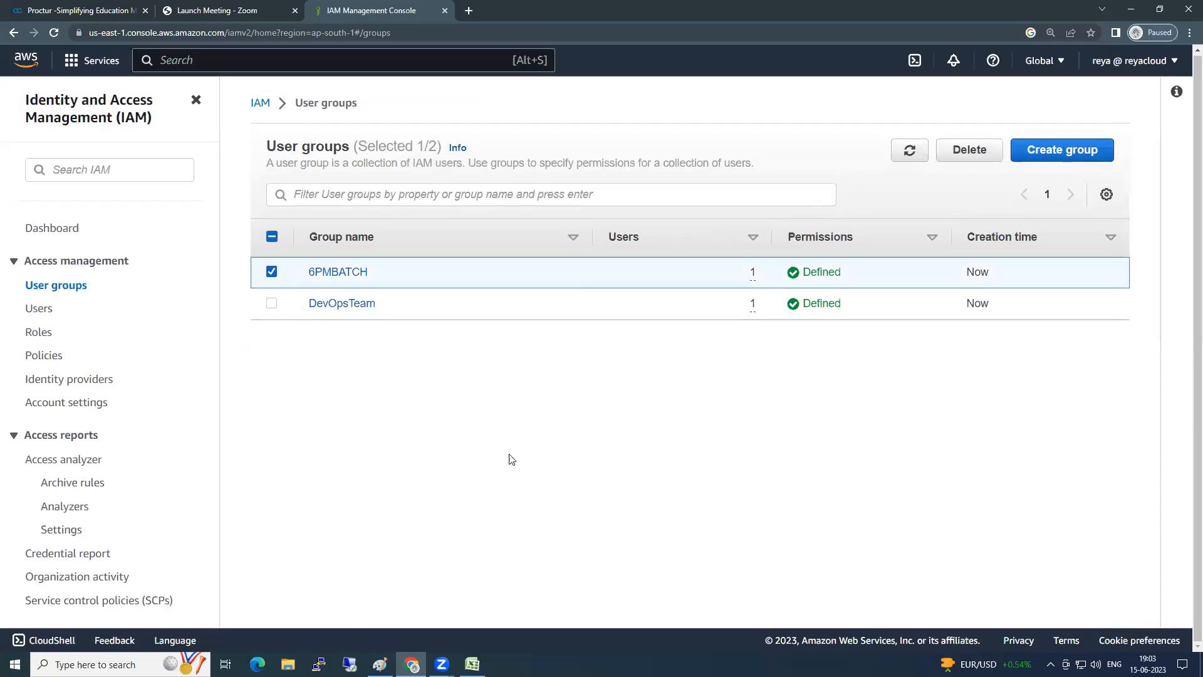
click(272, 272)
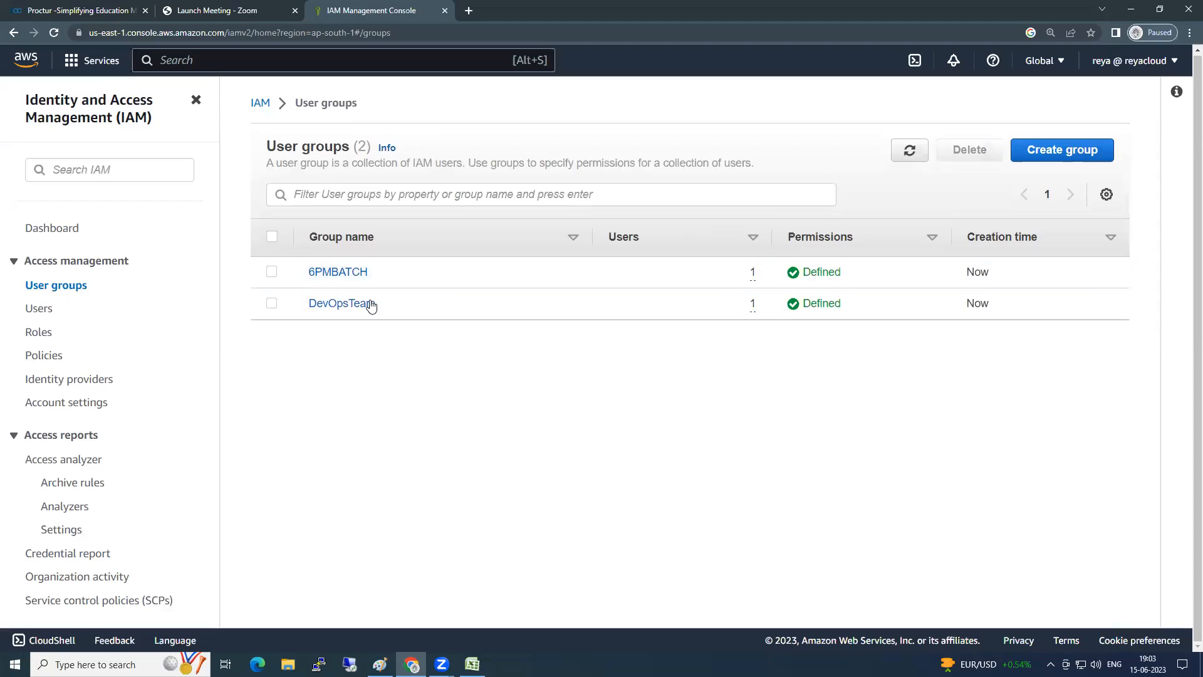
Review the 6PMBATCH group's members, permissions and Access Advisor, then reopen user Damu's details page.
click(345, 273)
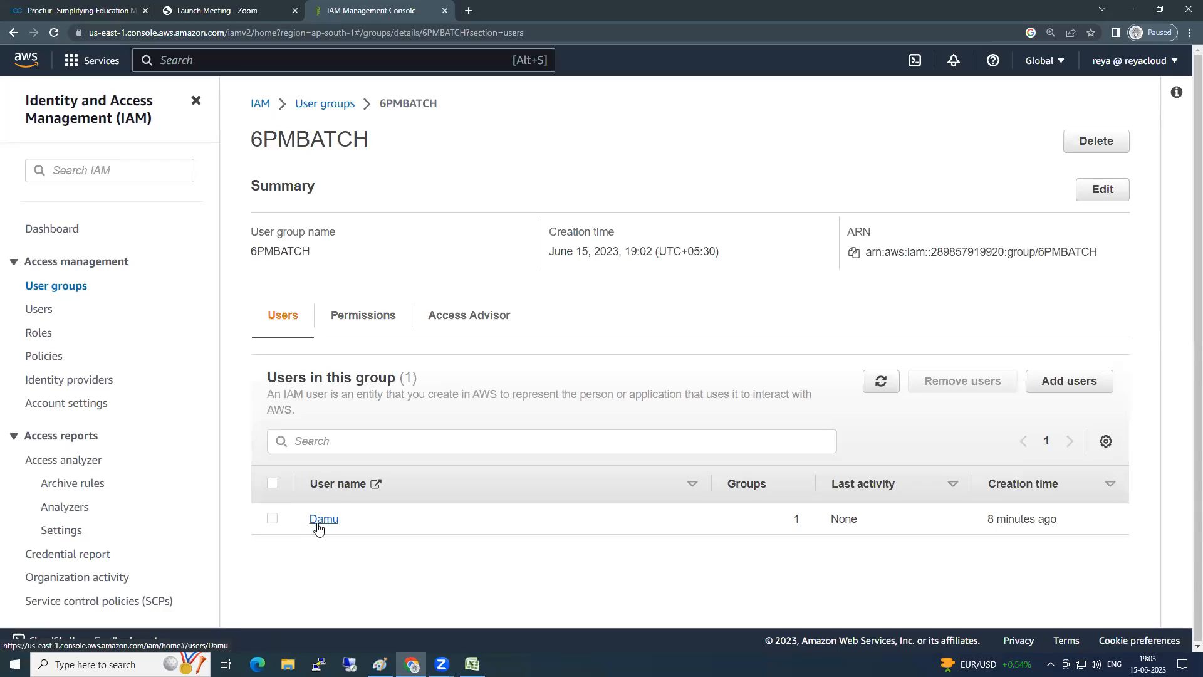
click(272, 518)
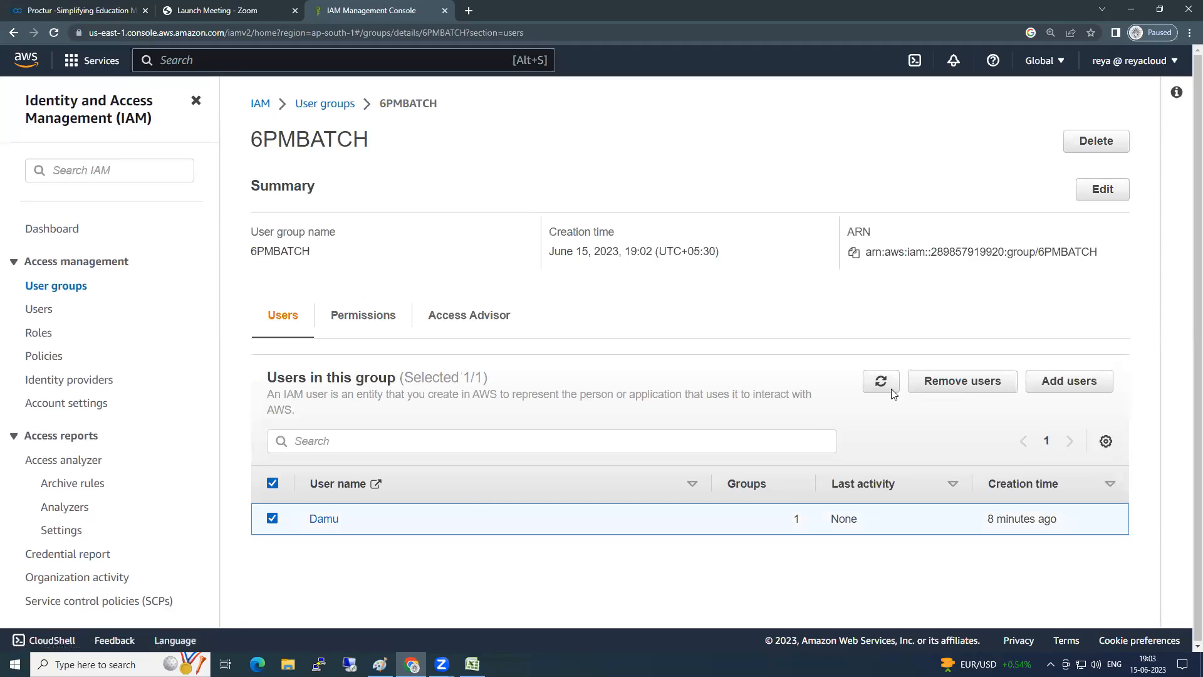
click(371, 332)
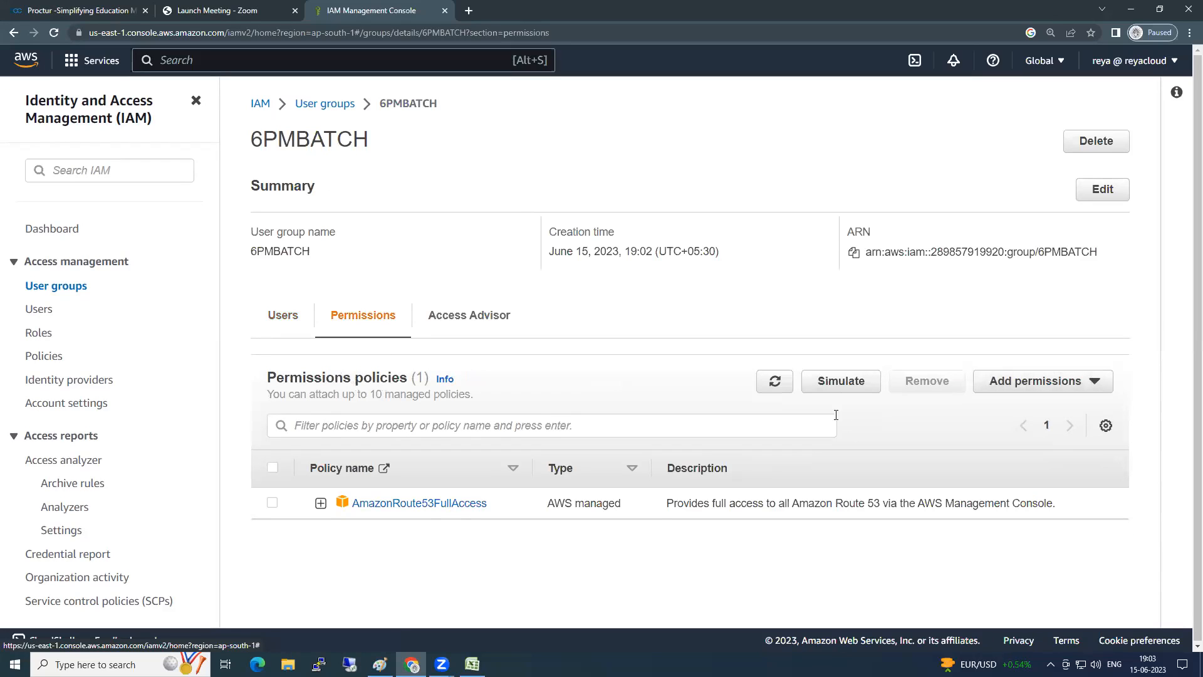
click(1029, 384)
click(256, 521)
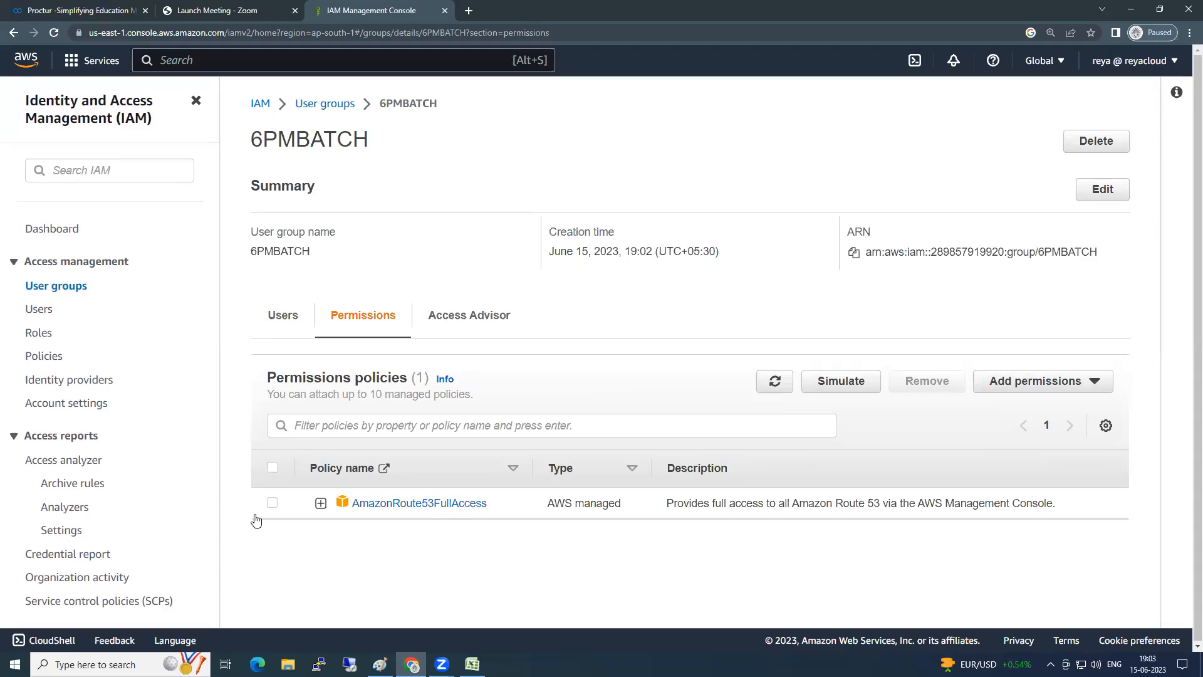
click(470, 315)
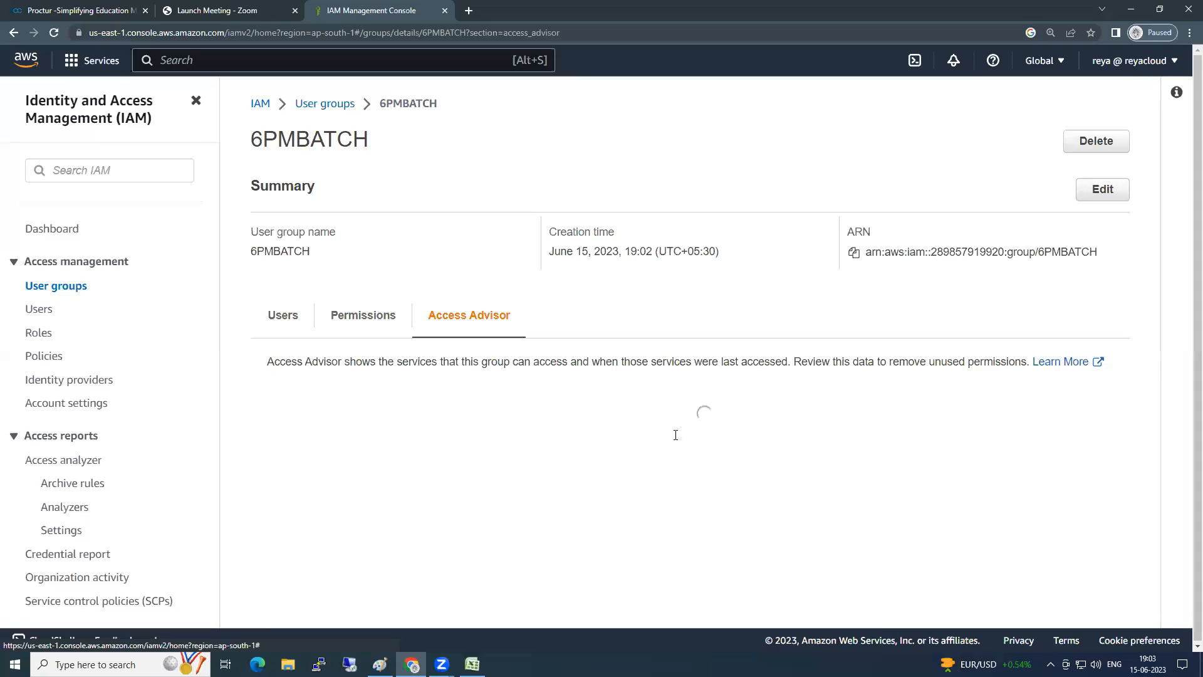
click(40, 311)
click(320, 273)
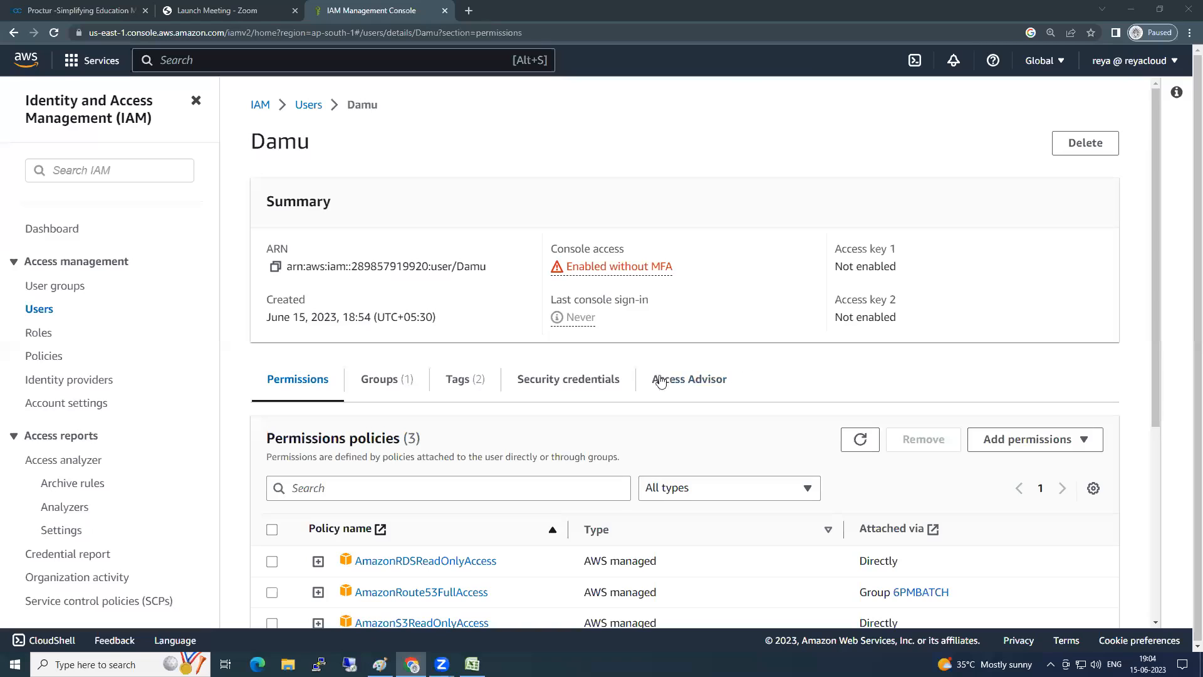
Review Damu's policies: RDS and S3 attached directly, Route 53 via 6PMBATCH, then show Access Advisor.
scroll(477, 386, down, 2)
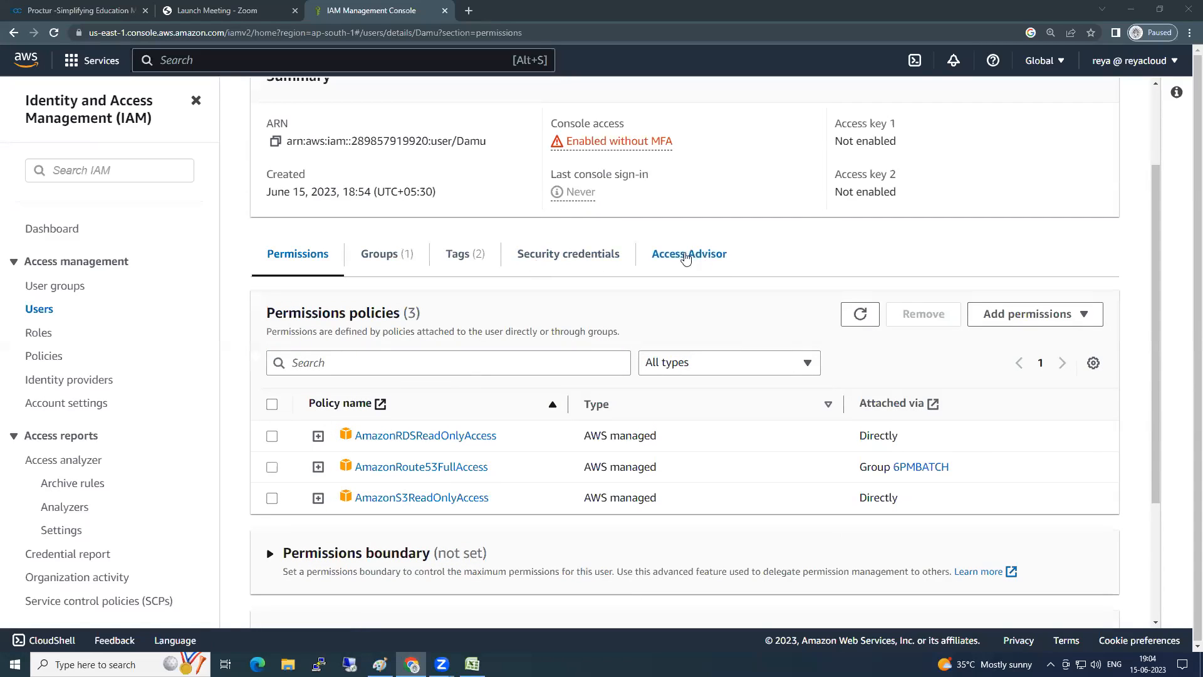
scroll(693, 276, up, 2)
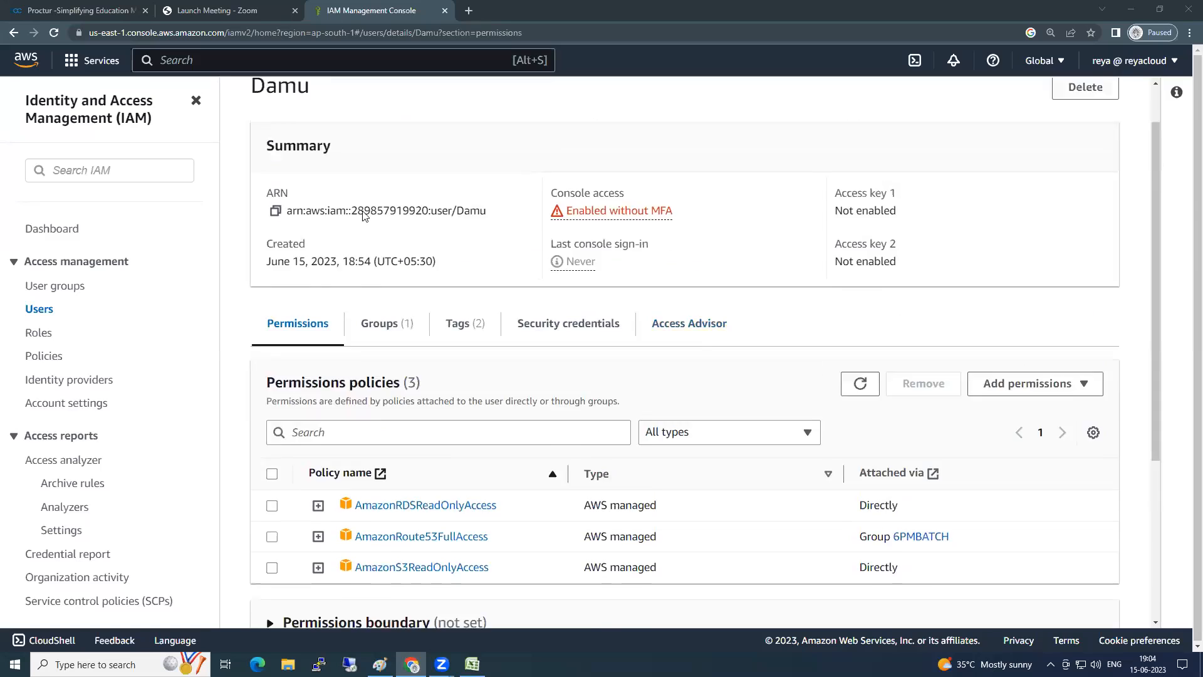
scroll(543, 345, down, 3)
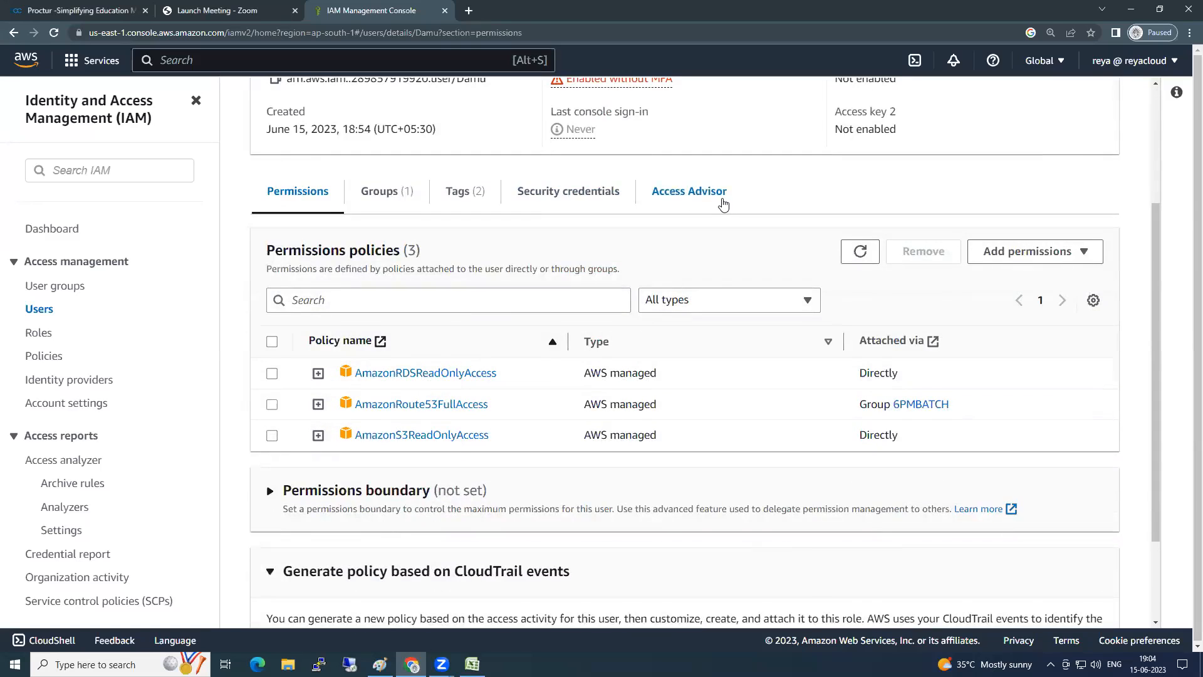
click(721, 199)
click(315, 387)
scroll(363, 442, down, 2)
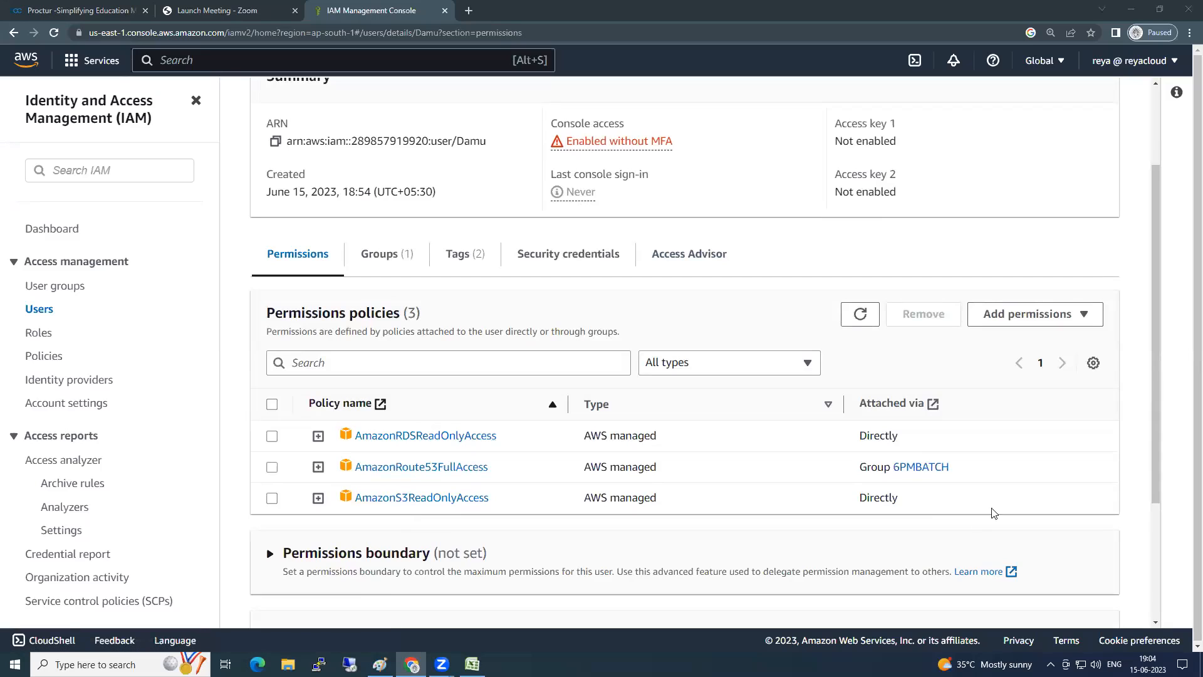
double_click(879, 497)
double_click(877, 434)
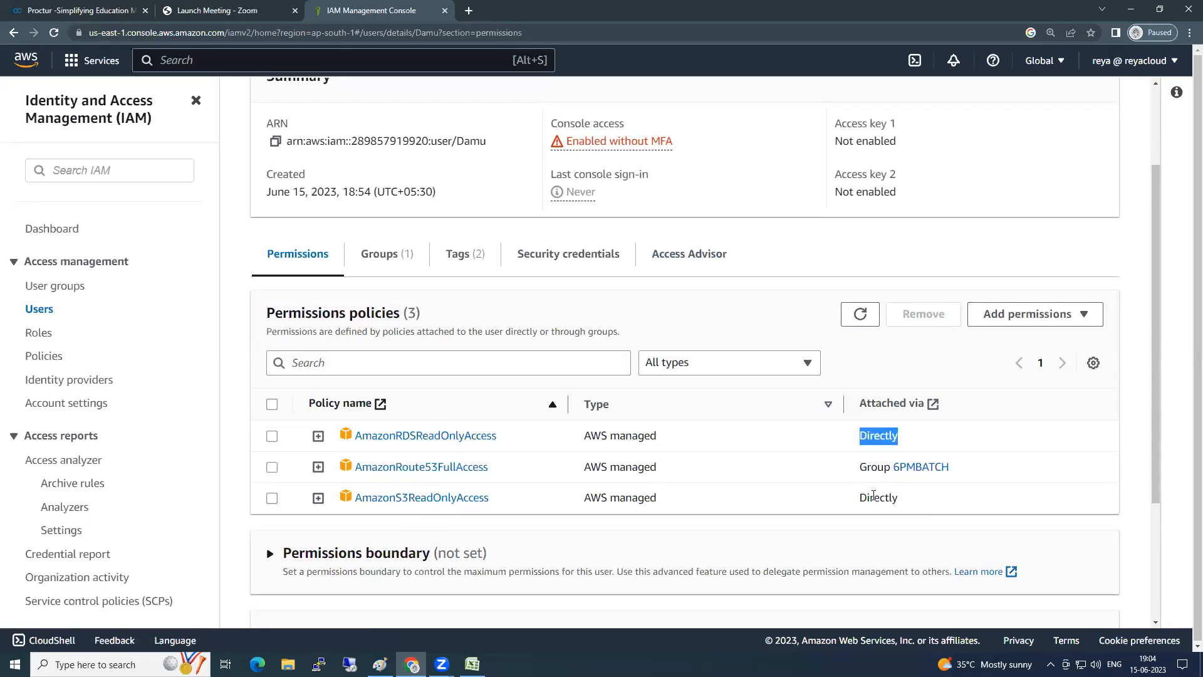
double_click(877, 497)
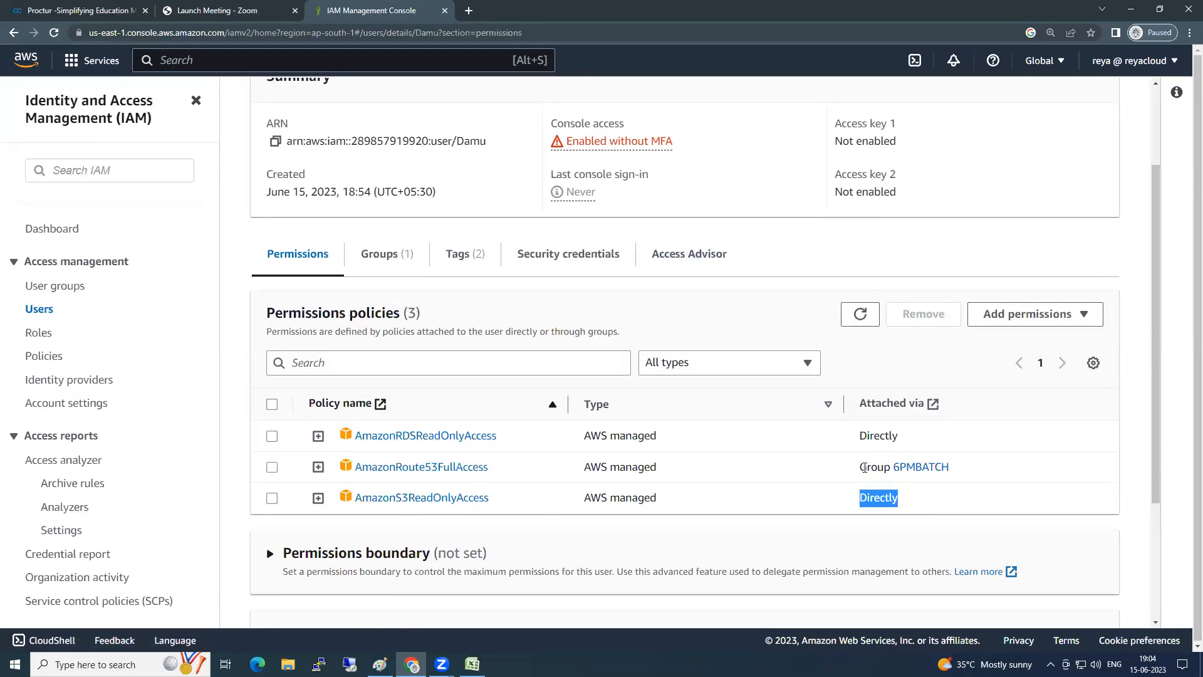
double_click(865, 468)
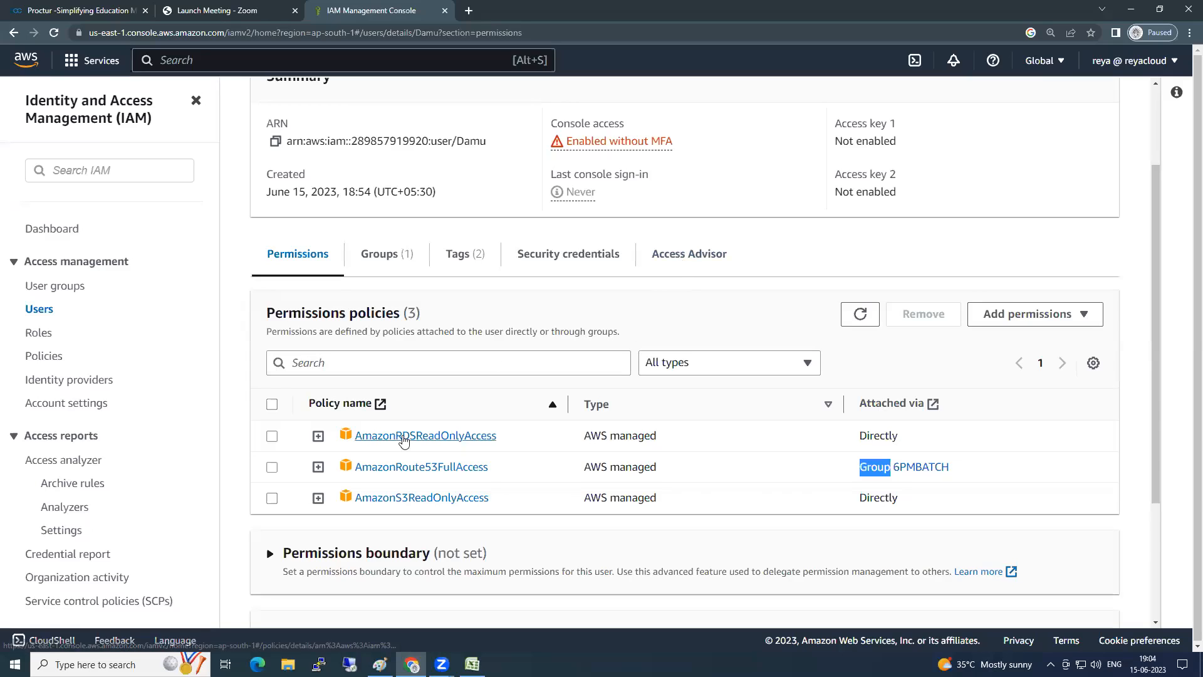
click(693, 254)
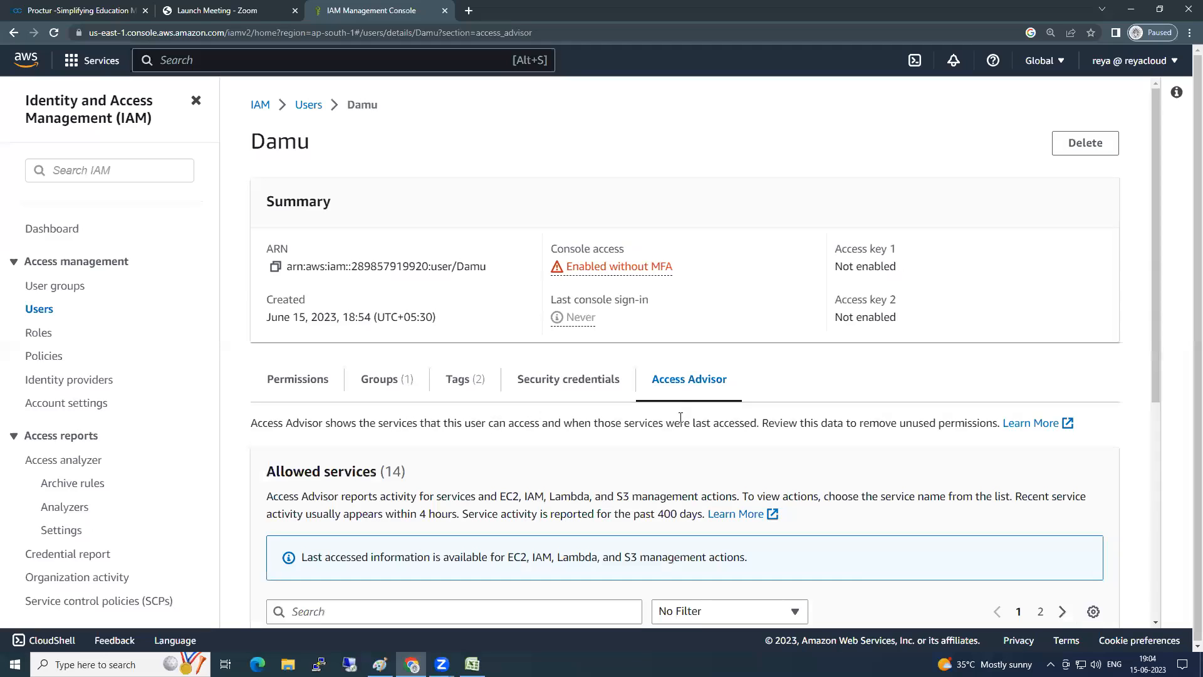
Scroll through Damu's 14 allowed services, noting CloudFront's not-accessed status, then return to the Users list.
scroll(681, 417, down, 4)
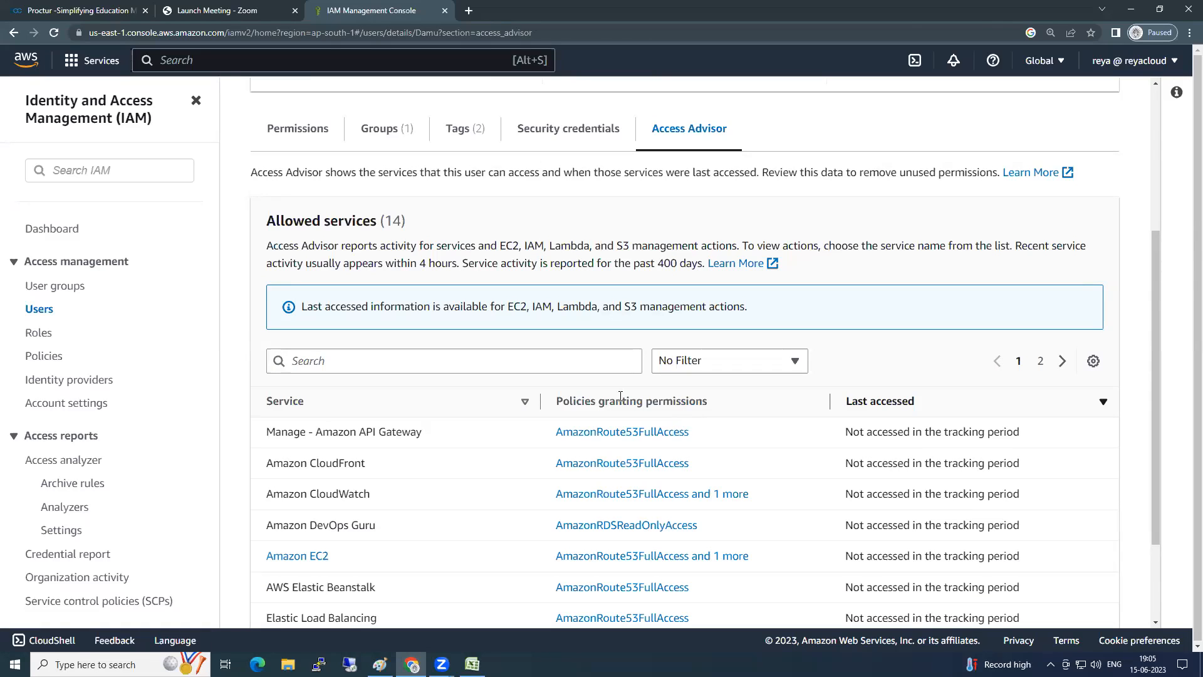
scroll(611, 397, down, 2)
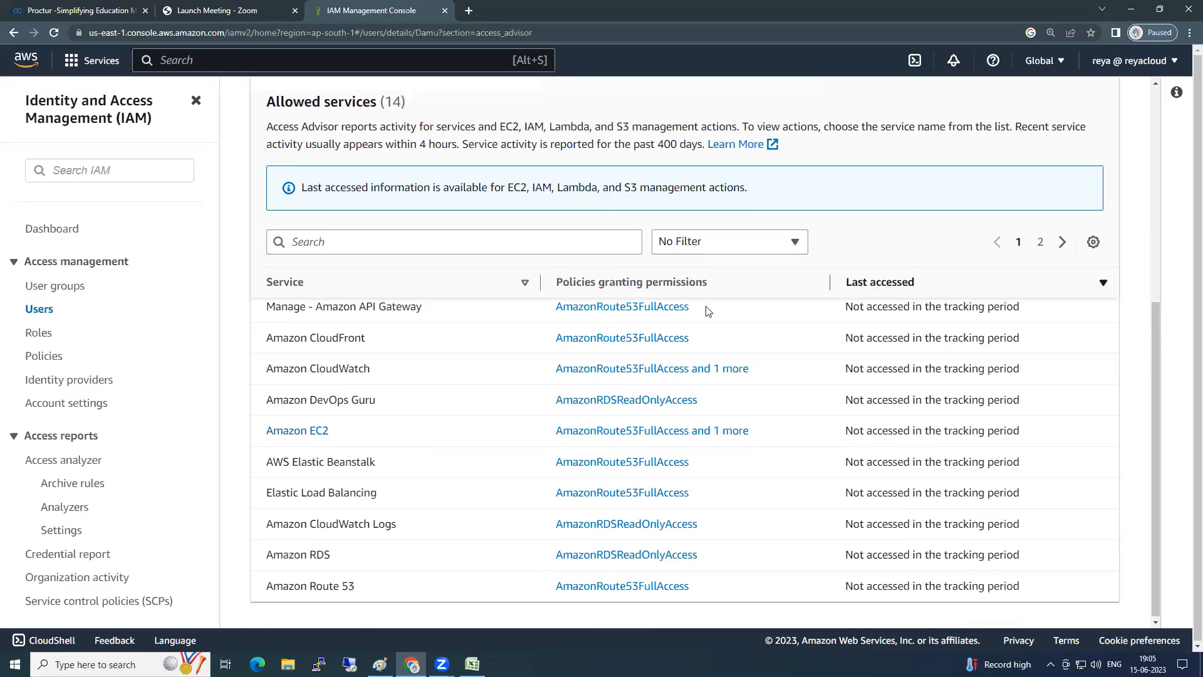
scroll(356, 401, up, 1)
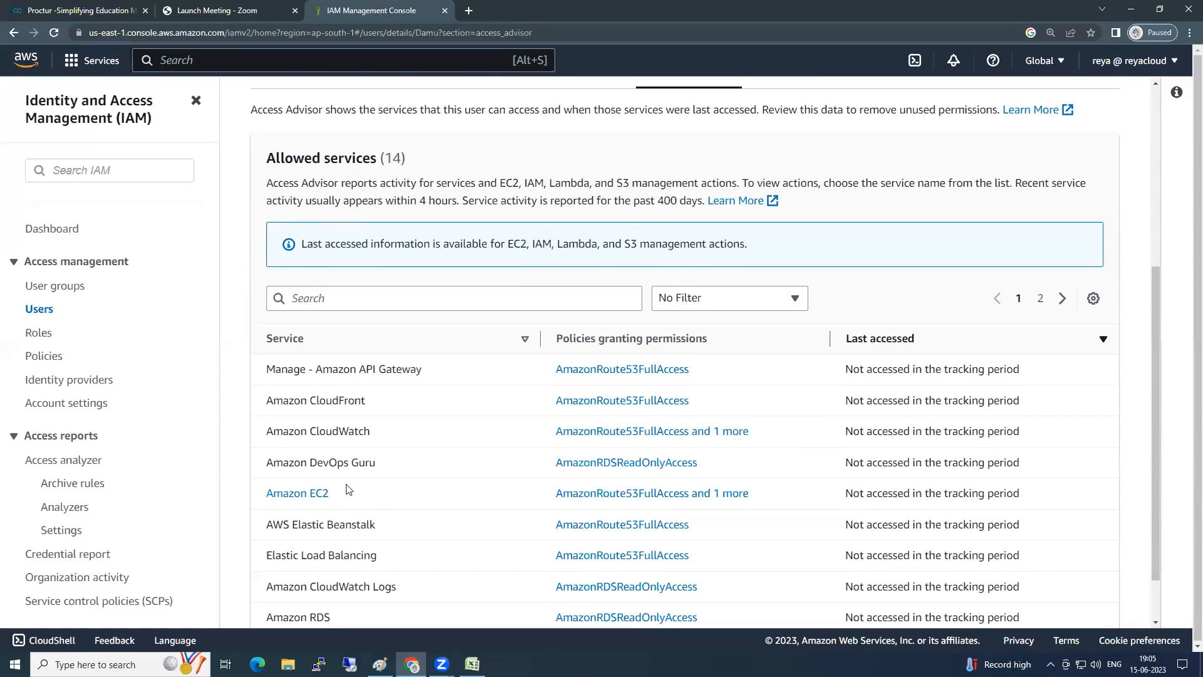
scroll(389, 518, down, 1)
scroll(890, 404, up, 2)
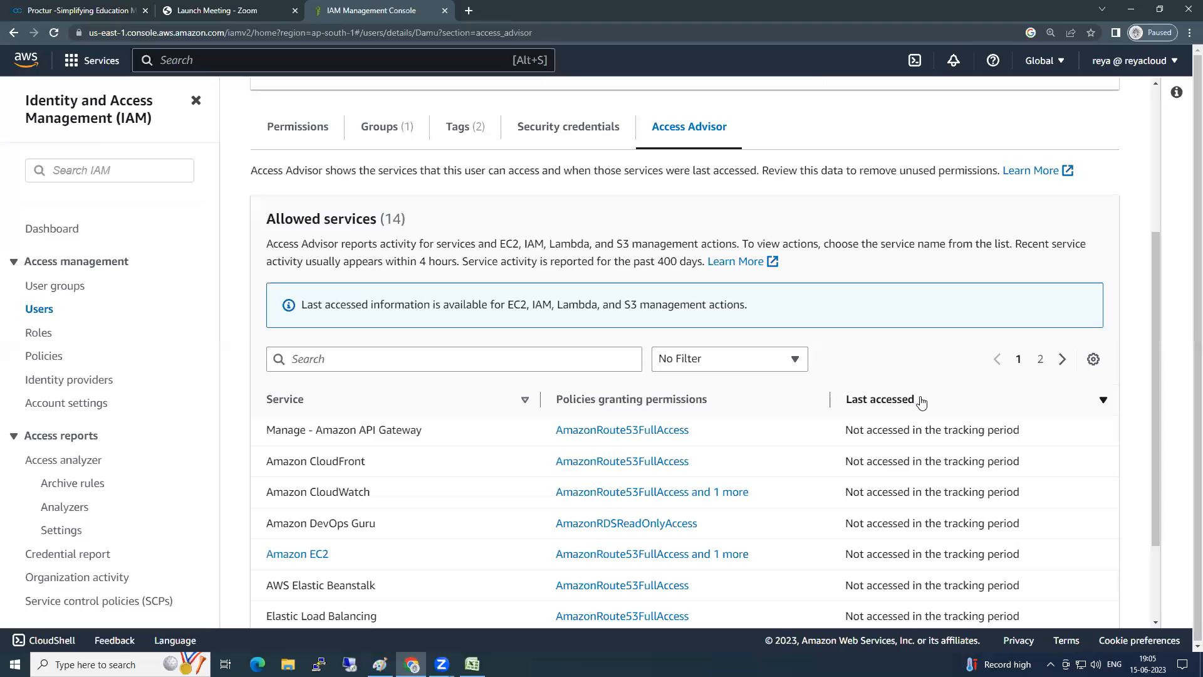
drag(846, 464, 1028, 467)
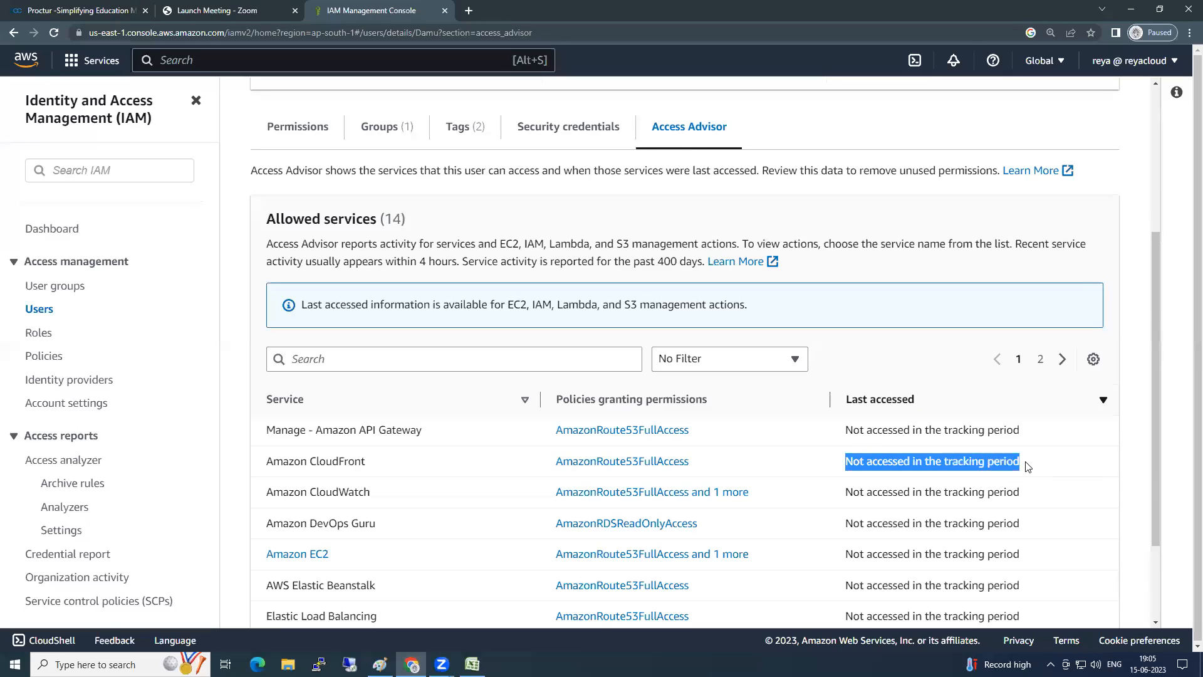
scroll(627, 421, up, 1)
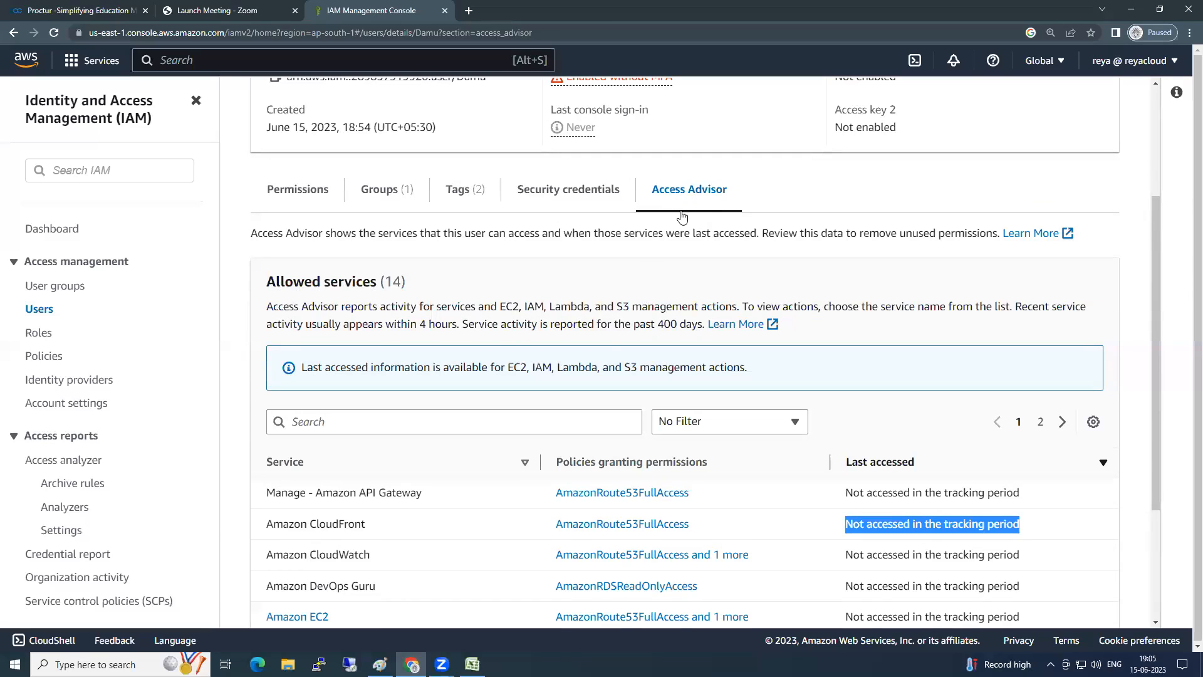
scroll(430, 429, down, 2)
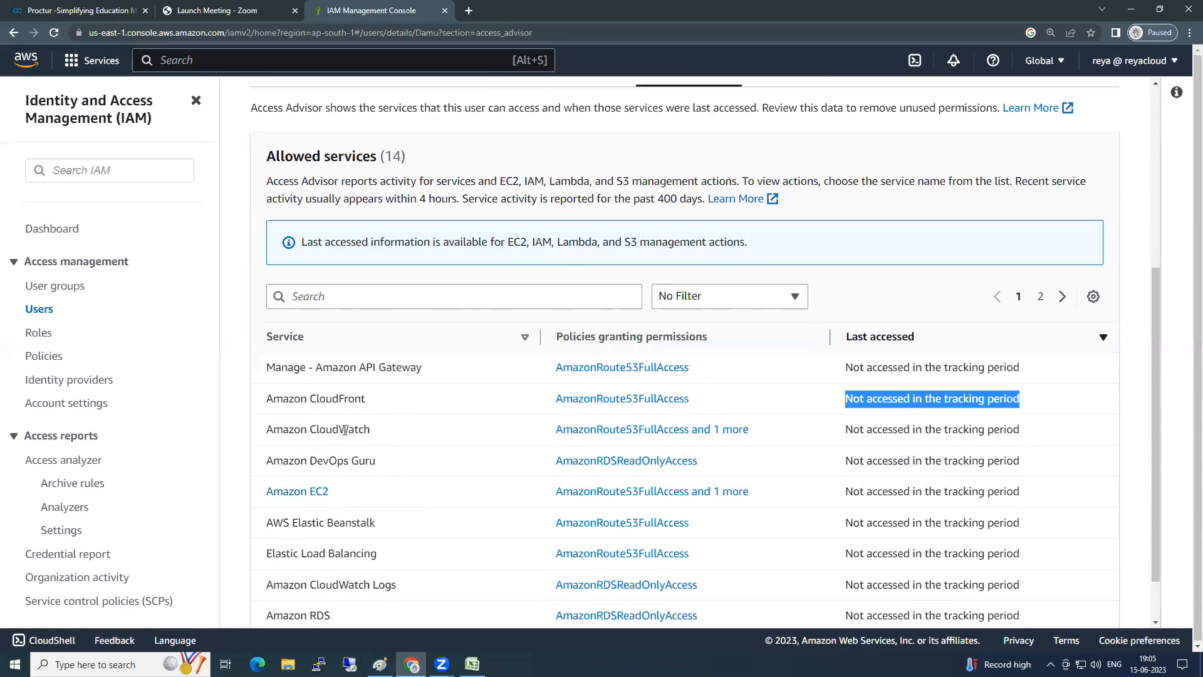
click(967, 401)
scroll(905, 403, up, 3)
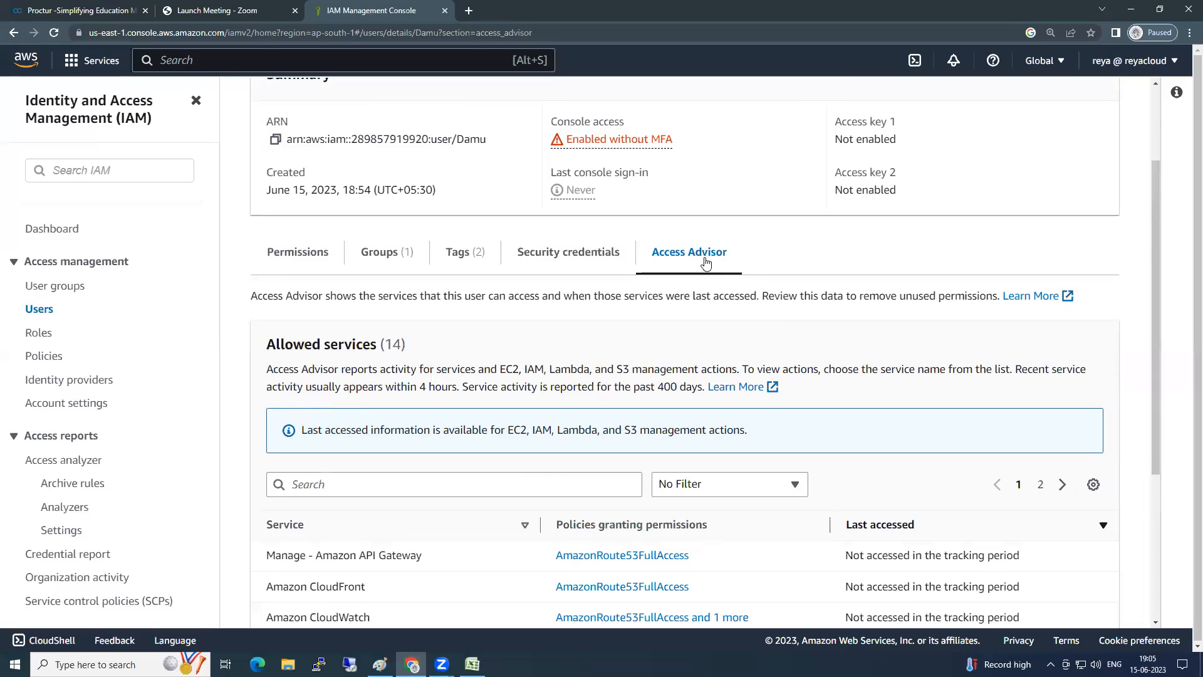
scroll(667, 320, down, 2)
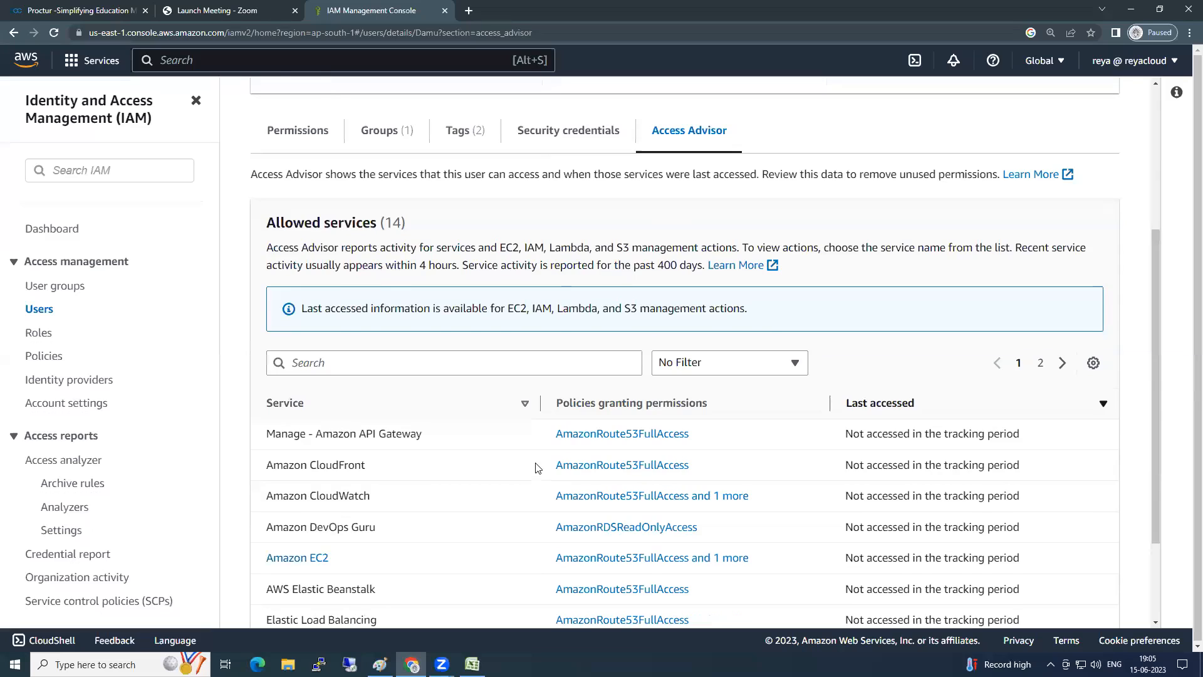
scroll(551, 439, up, 4)
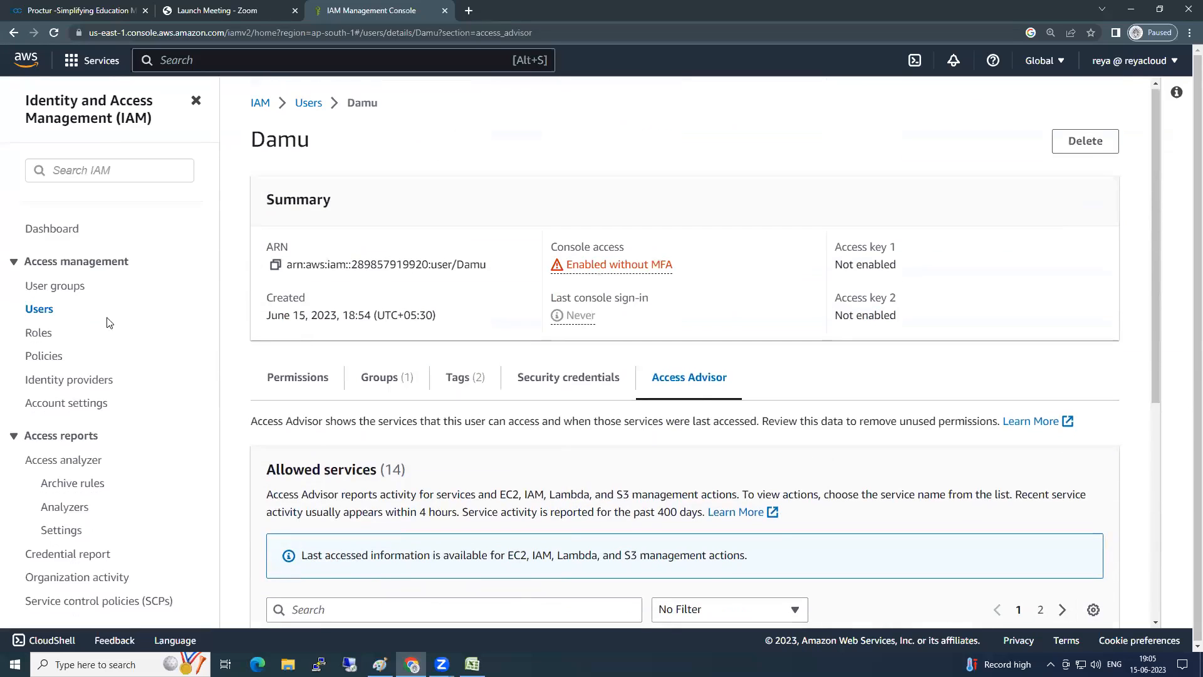
click(48, 310)
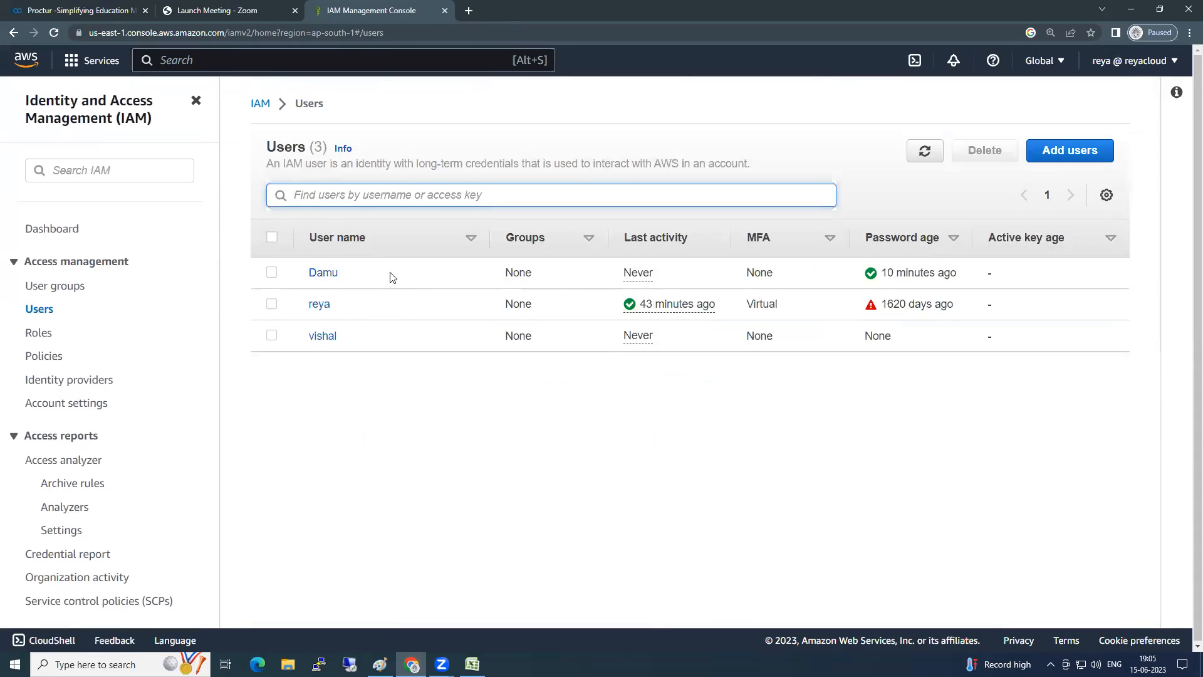
Reopen Damu, note Amazon EC2's not-accessed status in Access Advisor, then show the Permissions tab.
click(326, 272)
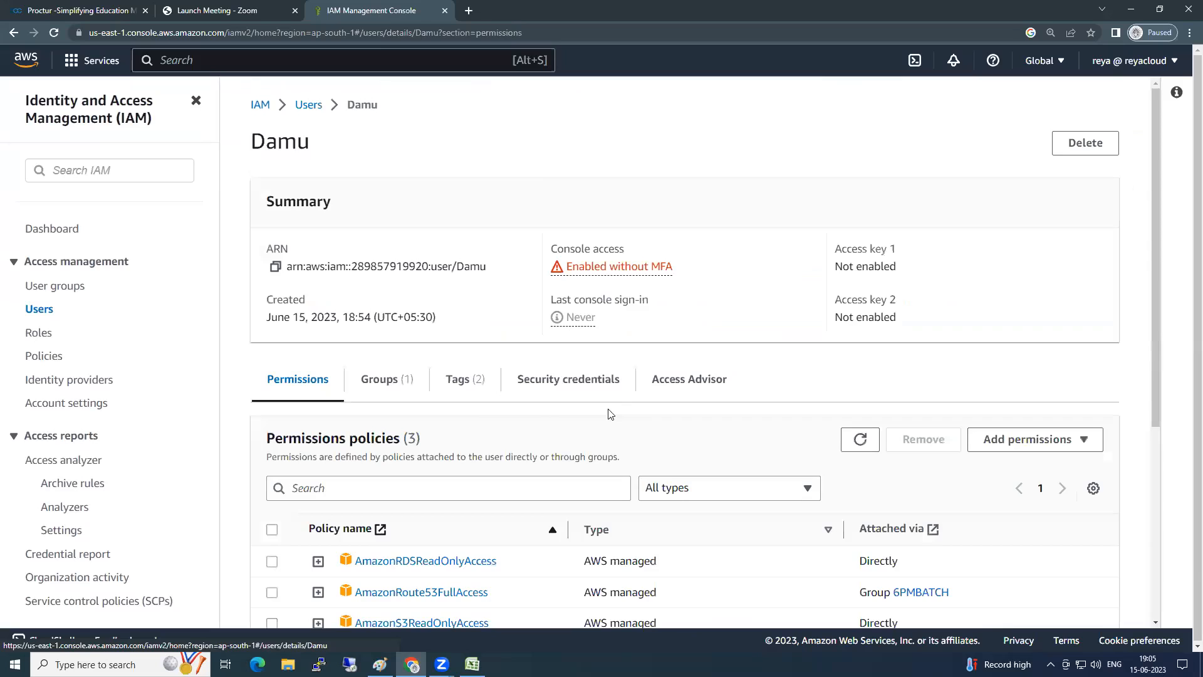
click(701, 388)
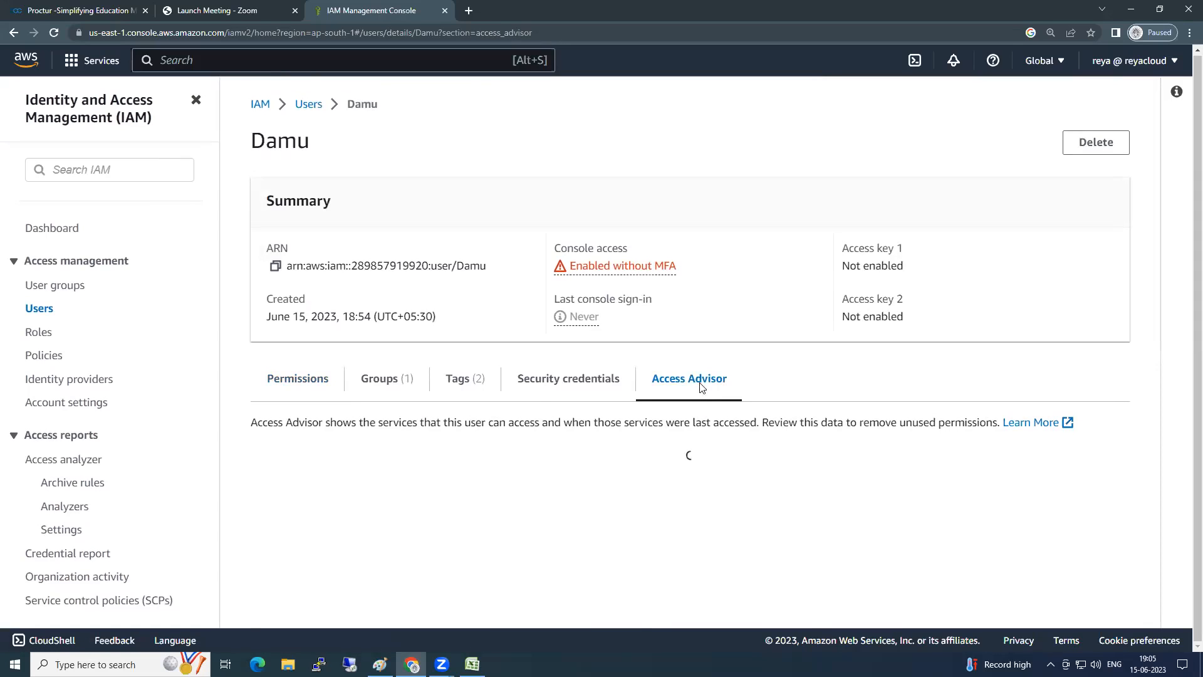
scroll(698, 384, down, 6)
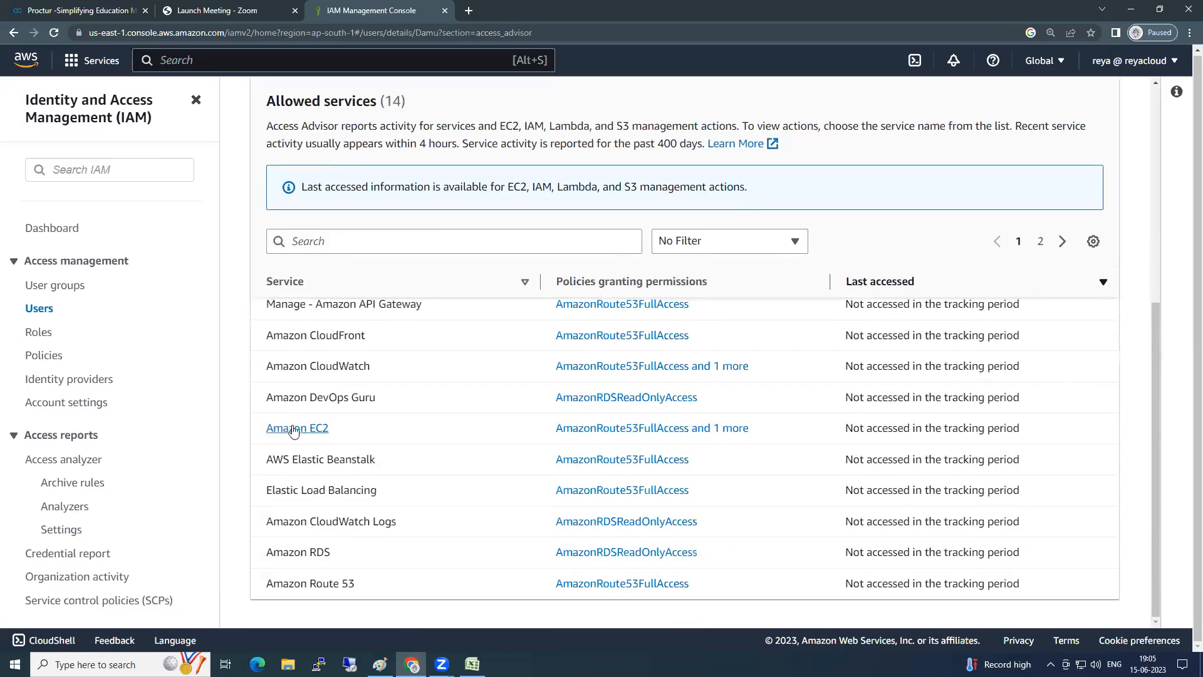
drag(851, 429, 1038, 433)
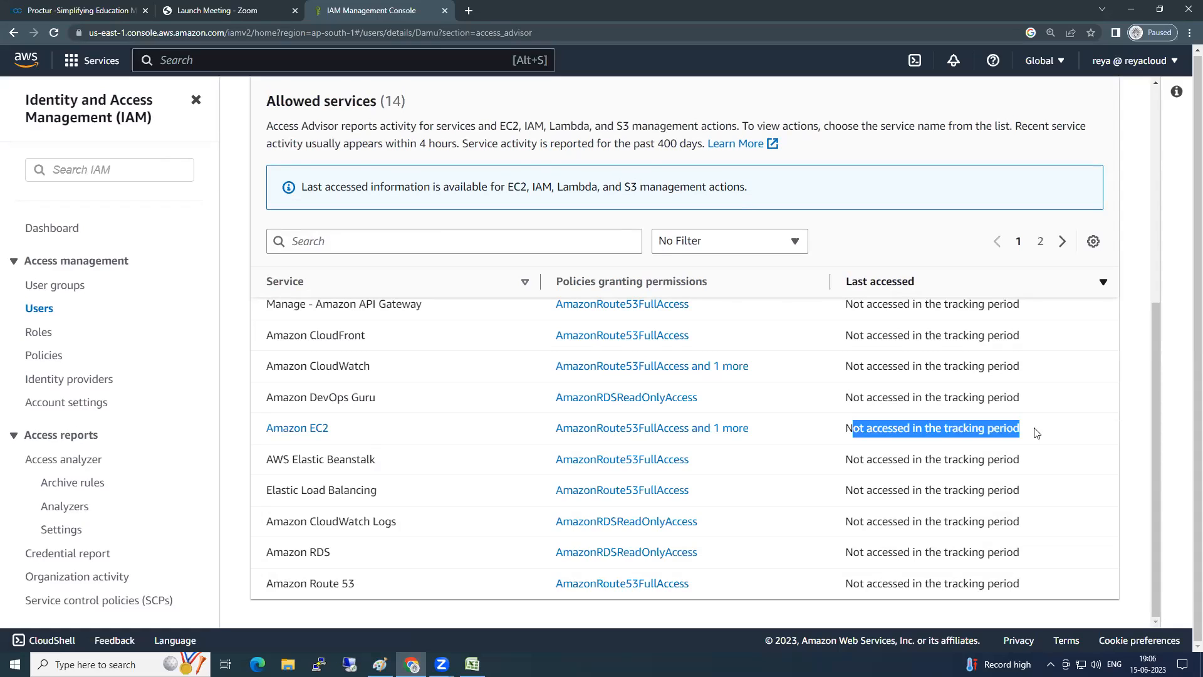
click(1029, 434)
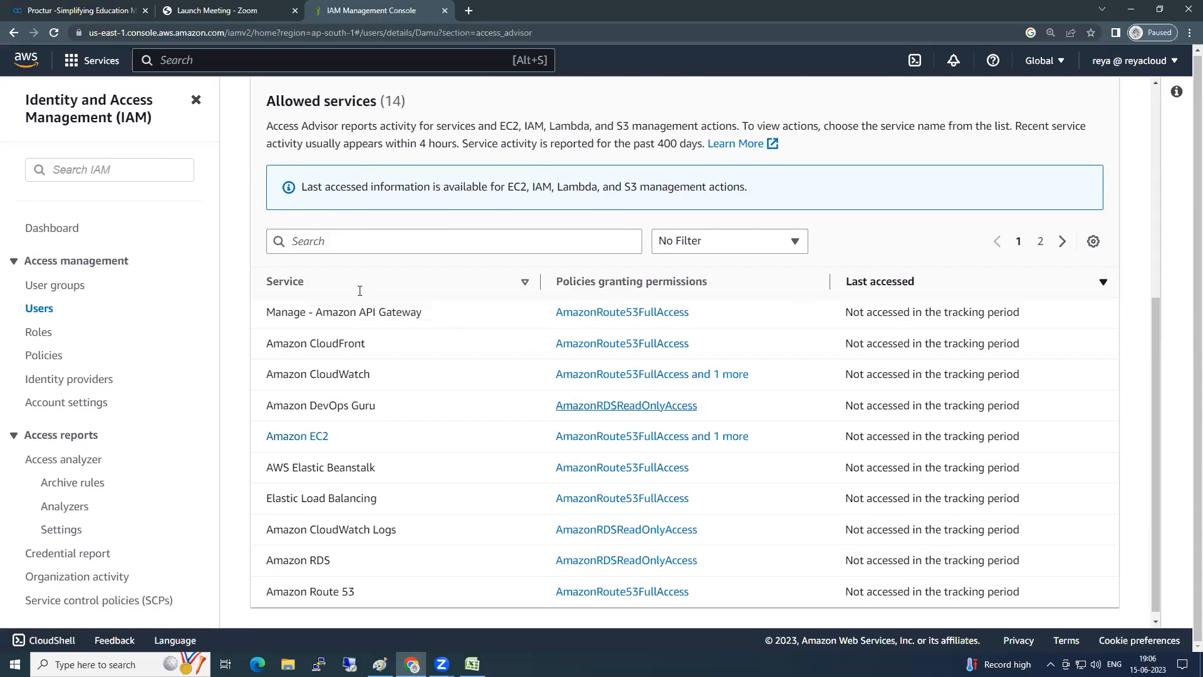
scroll(357, 290, up, 3)
click(301, 195)
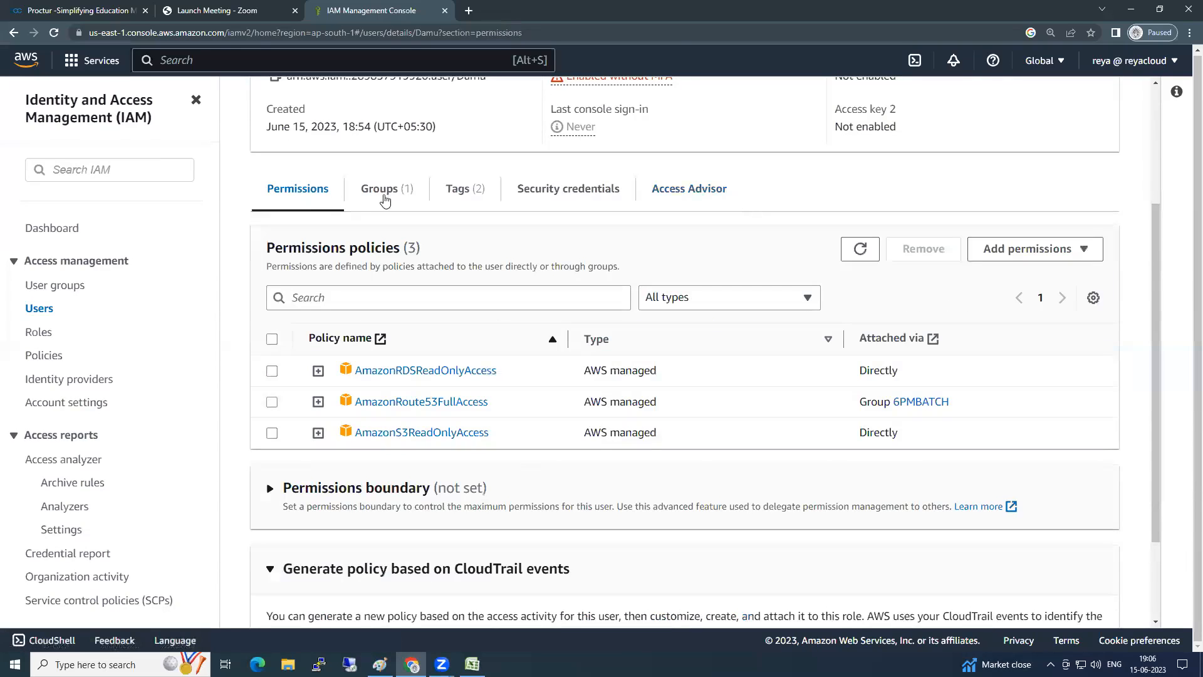
Check Damu's 6PMBATCH group membership, then view the Team and Email tags, cancelling Manage tags unchanged.
click(388, 191)
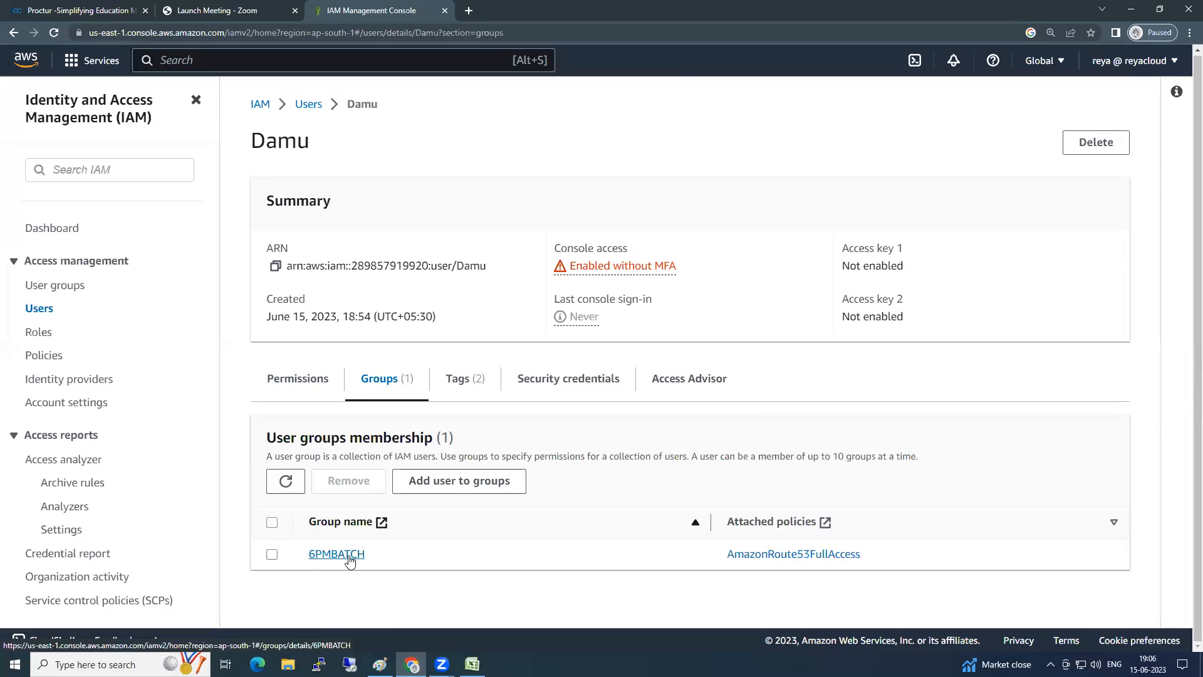
click(272, 554)
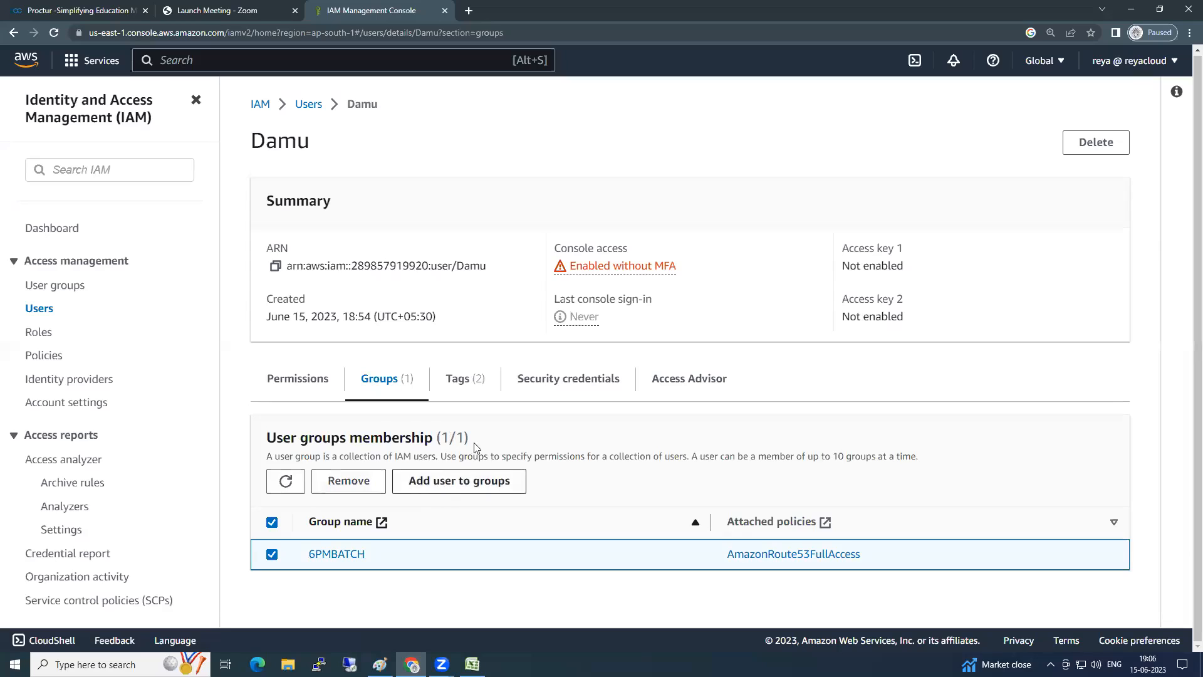
click(461, 384)
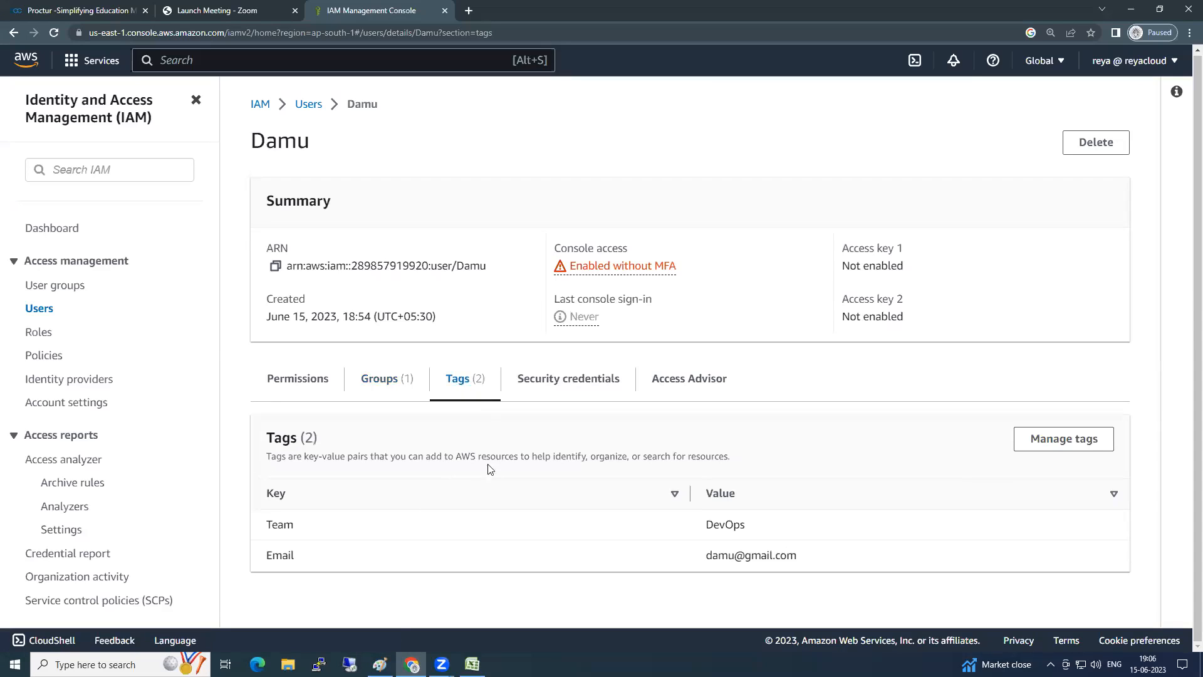
click(1057, 445)
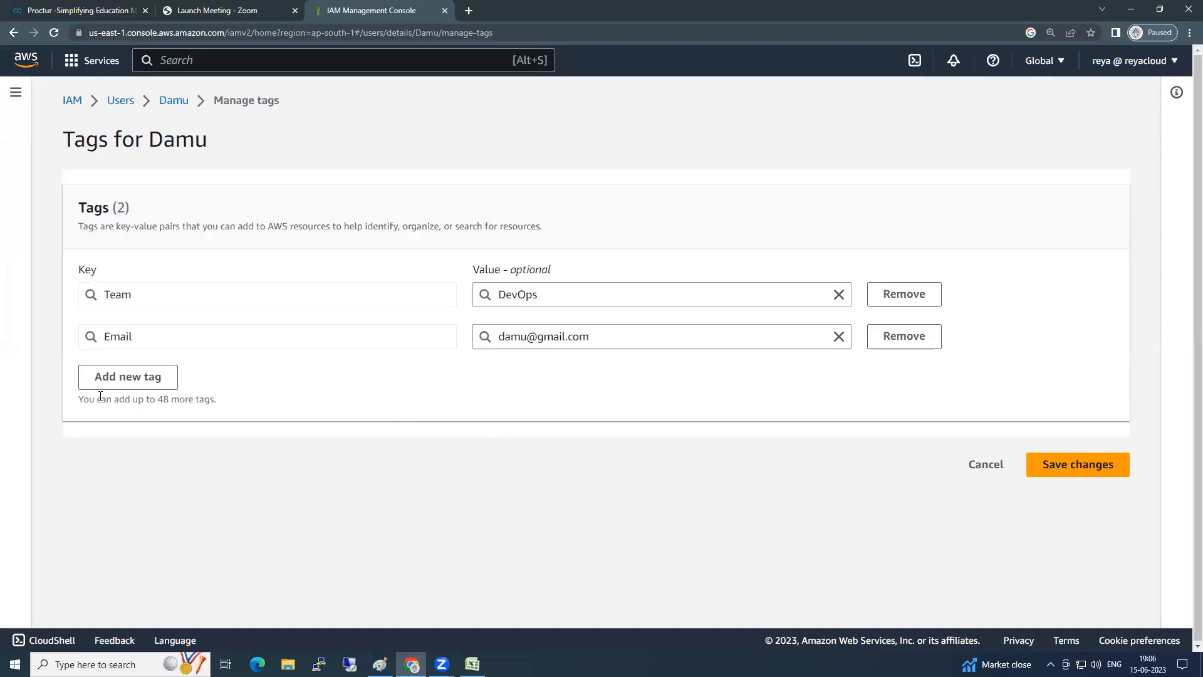
click(987, 464)
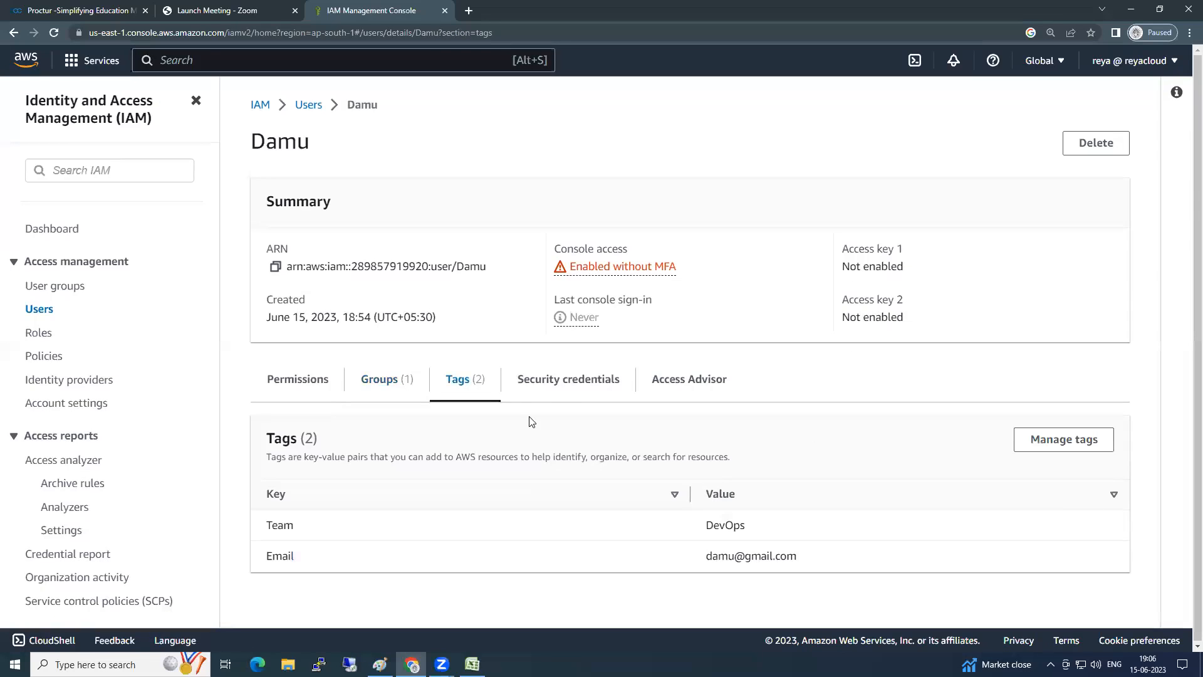
Open Damu's Security credentials and highlight the console sign-in link.
click(557, 390)
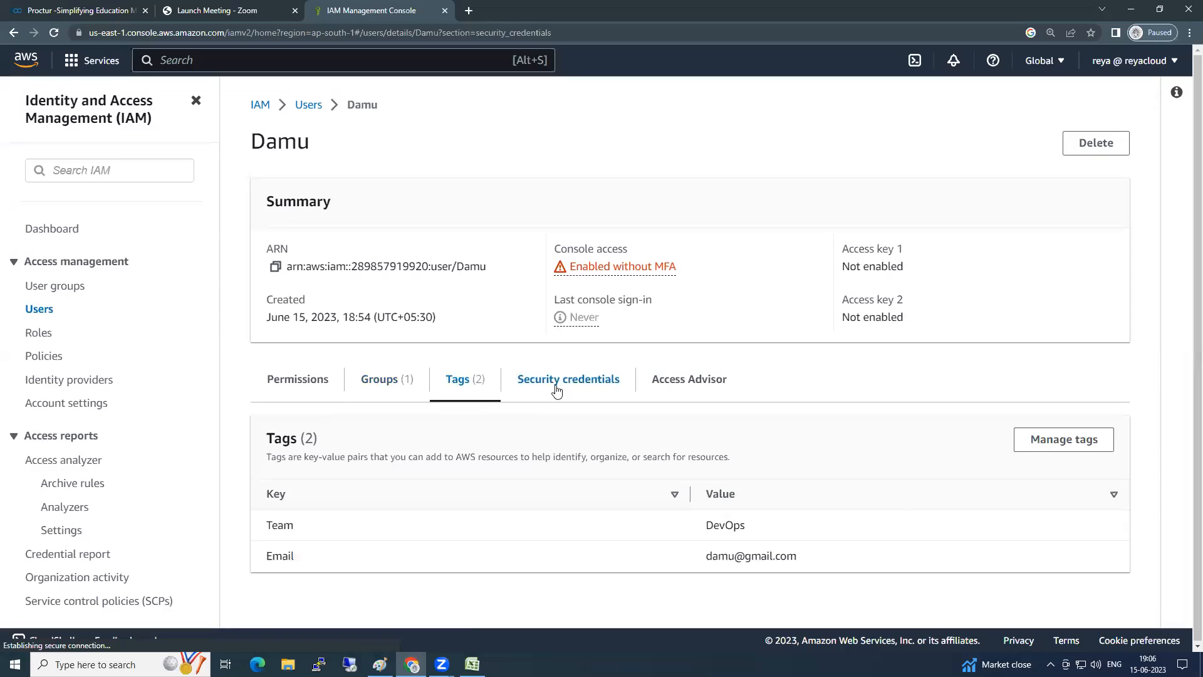
scroll(540, 431, down, 2)
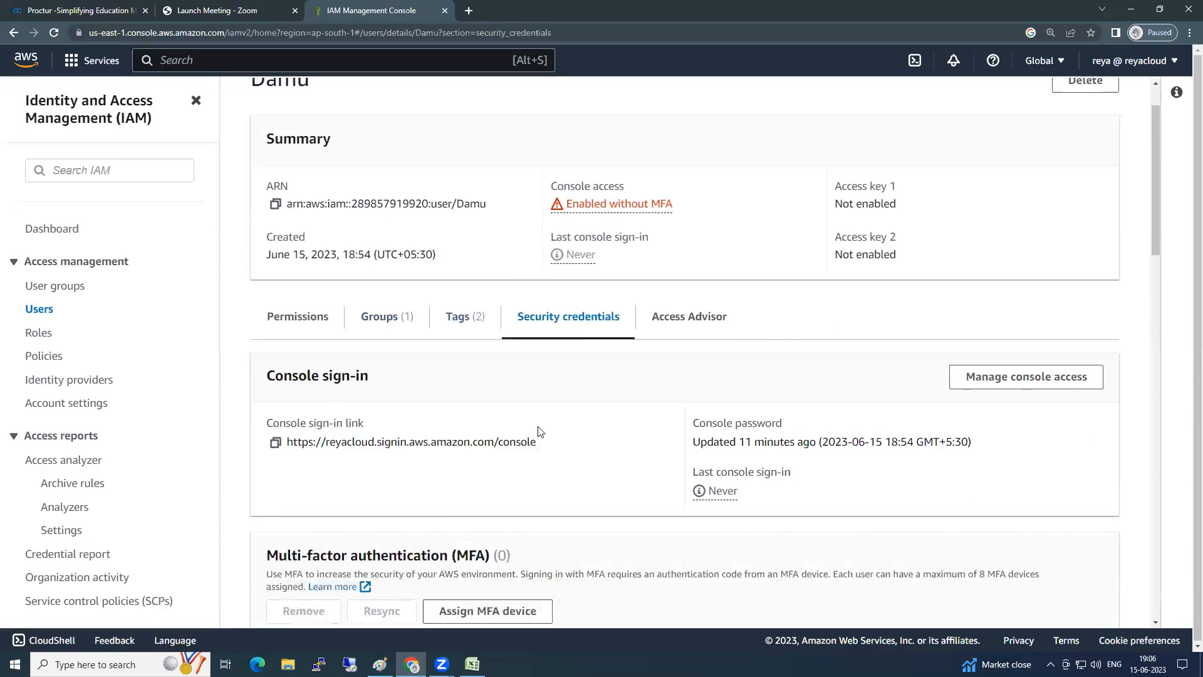
scroll(541, 432, up, 1)
drag(287, 443, 549, 447)
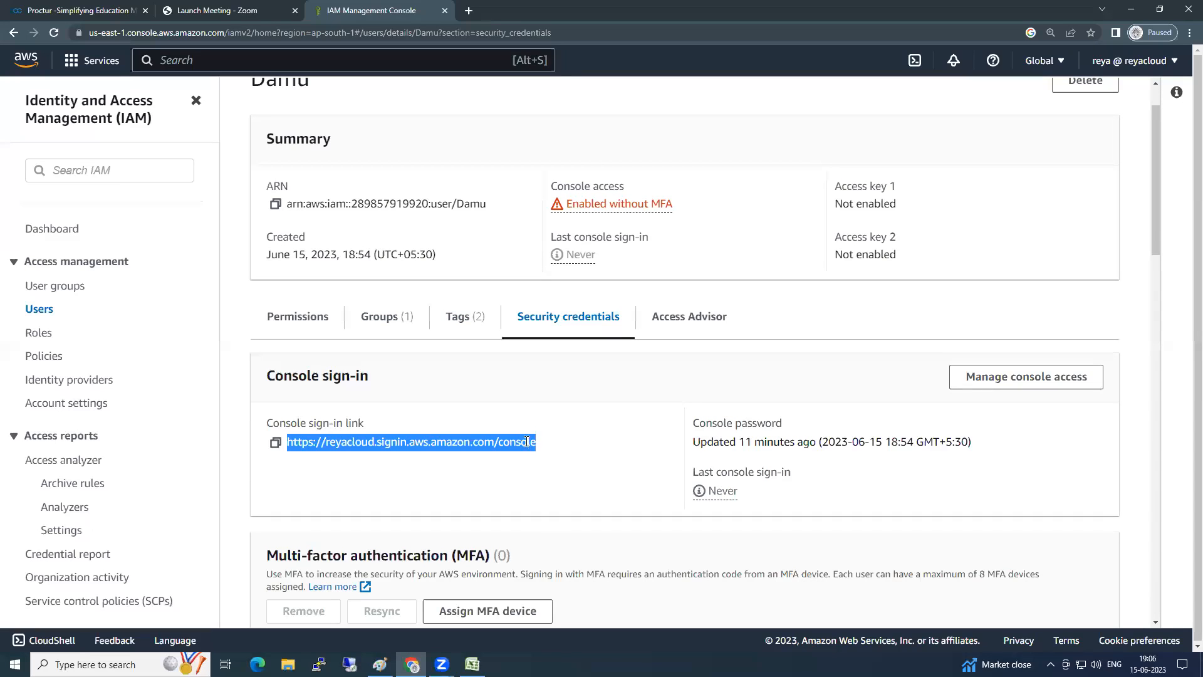
click(537, 440)
triple_click(290, 443)
Highlight the password last-updated time and the Last console sign-in status of Never.
drag(700, 442, 803, 440)
click(805, 441)
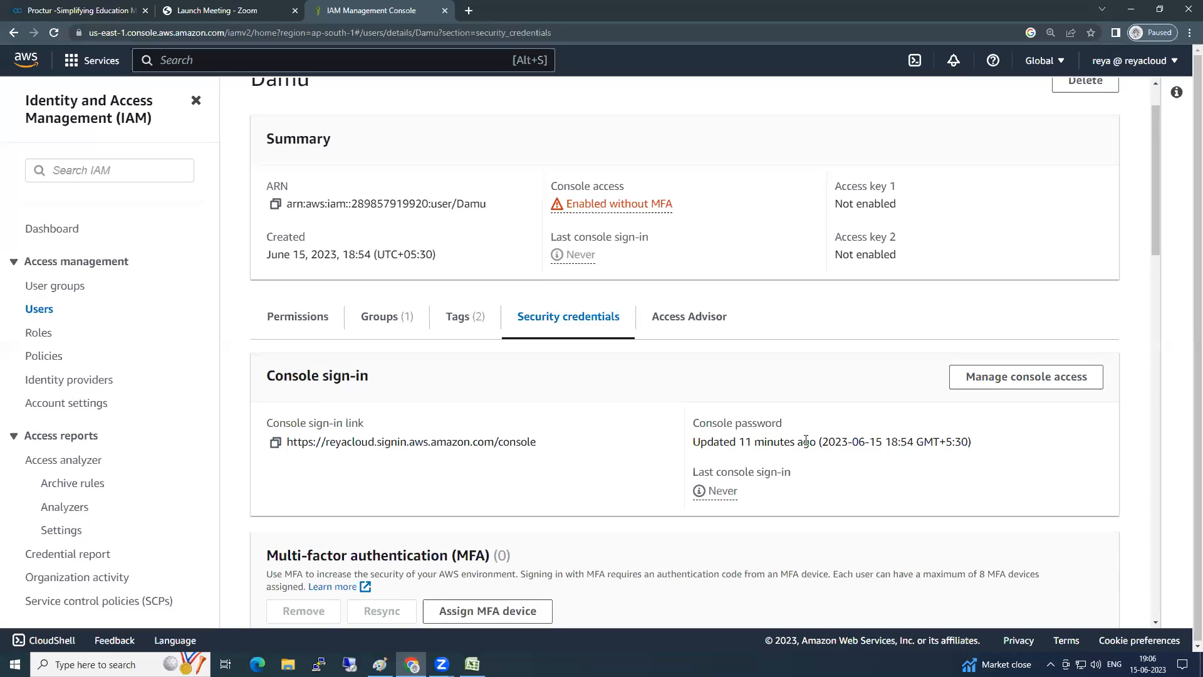
drag(792, 473, 713, 478)
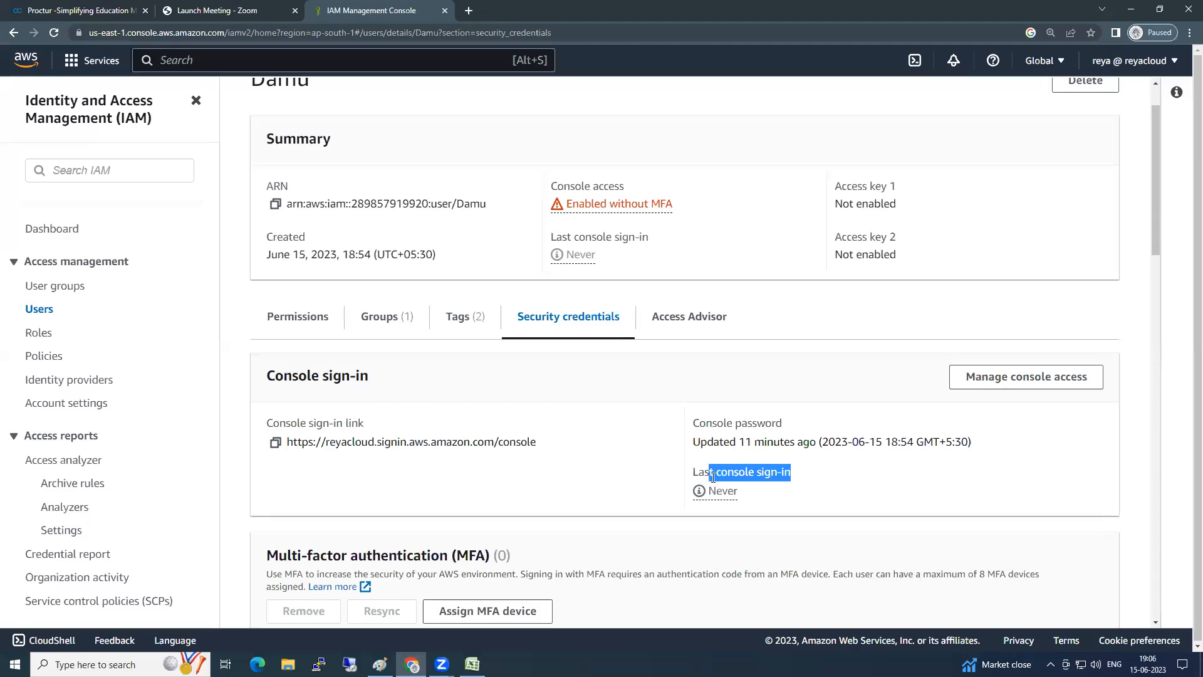
click(794, 476)
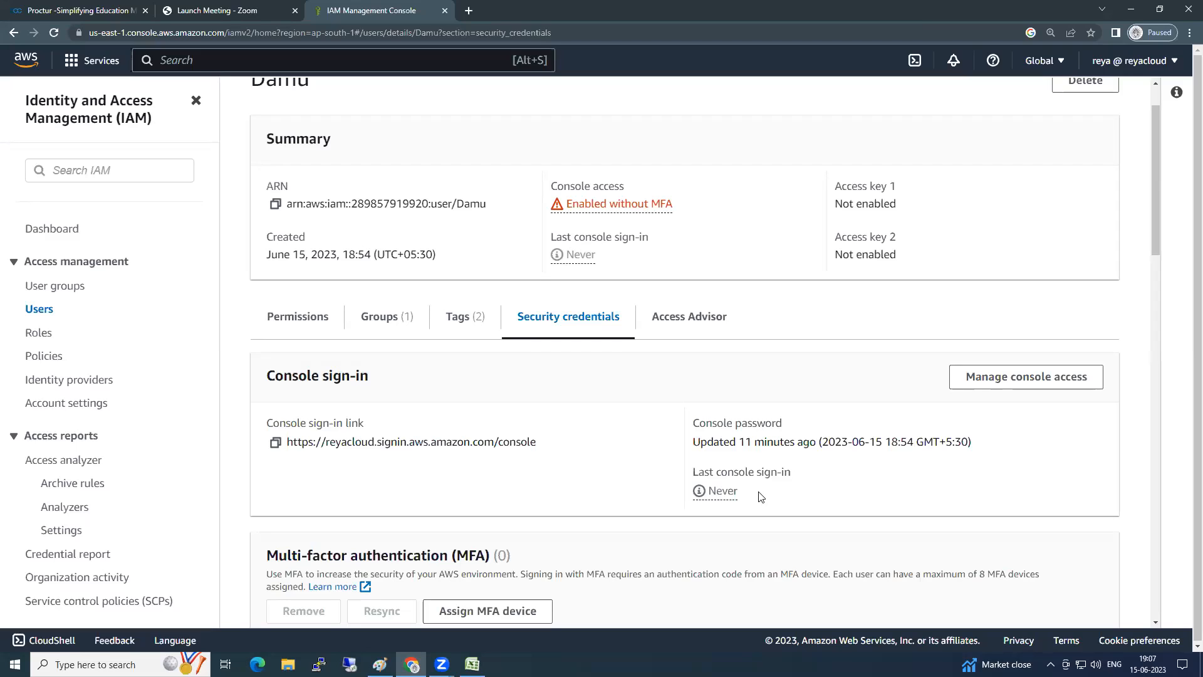
drag(746, 496, 702, 499)
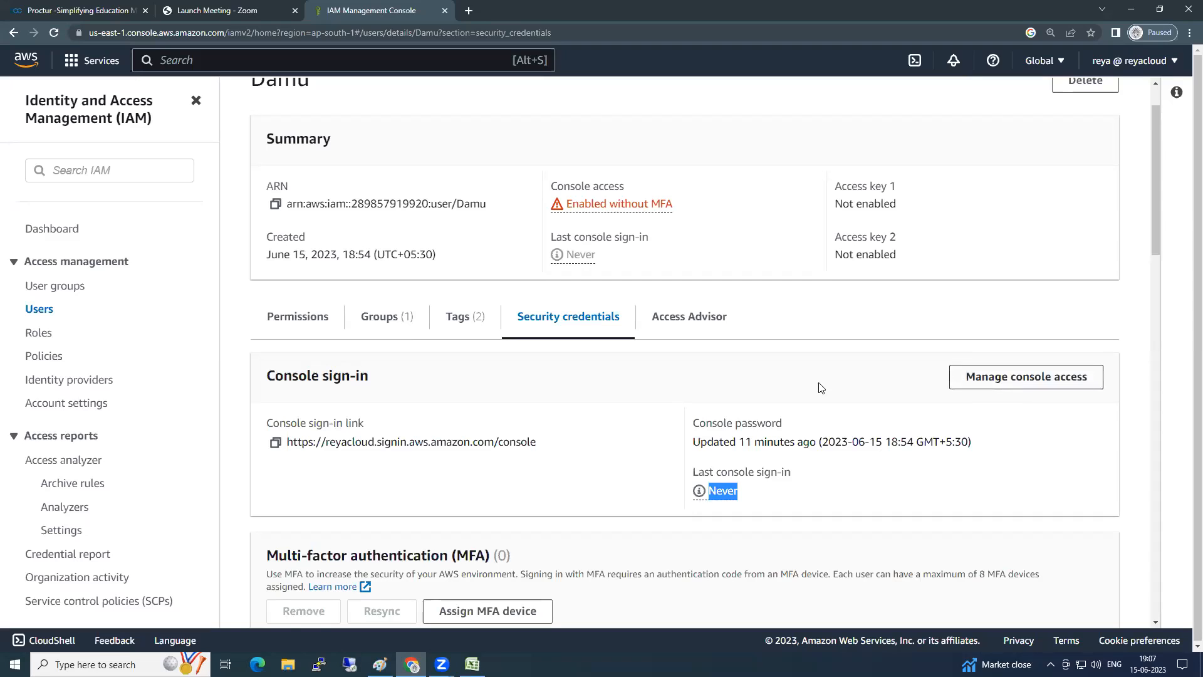
scroll(660, 495, up, 1)
scroll(660, 495, down, 1)
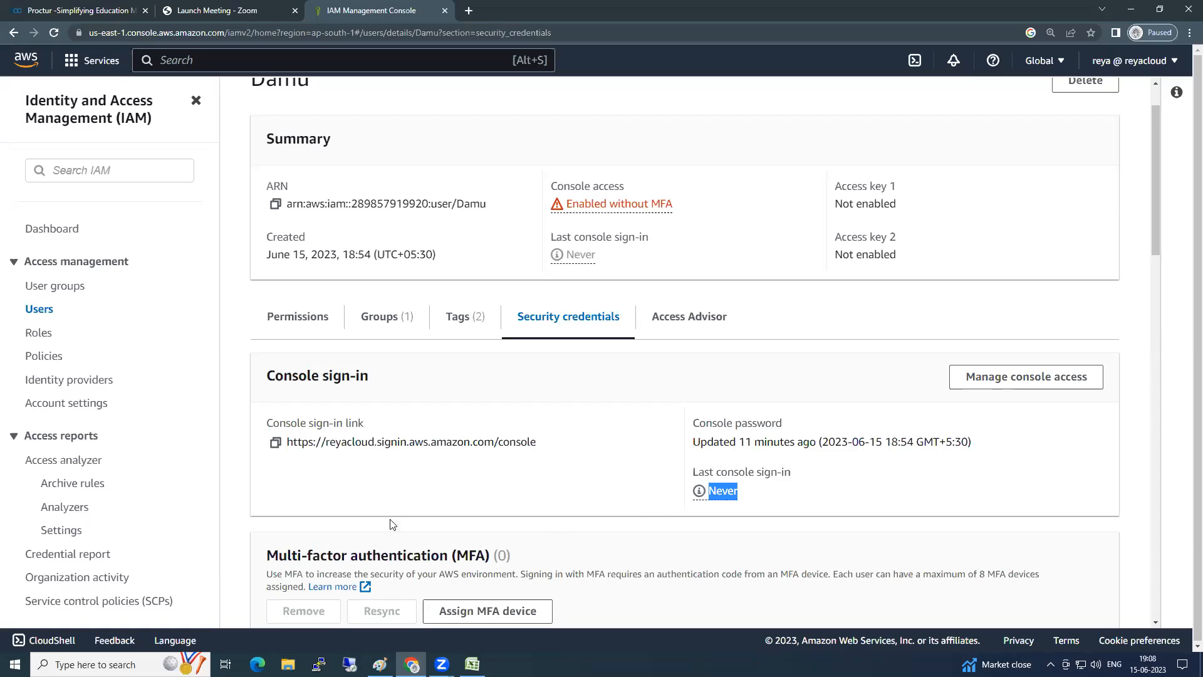
scroll(520, 366, up, 1)
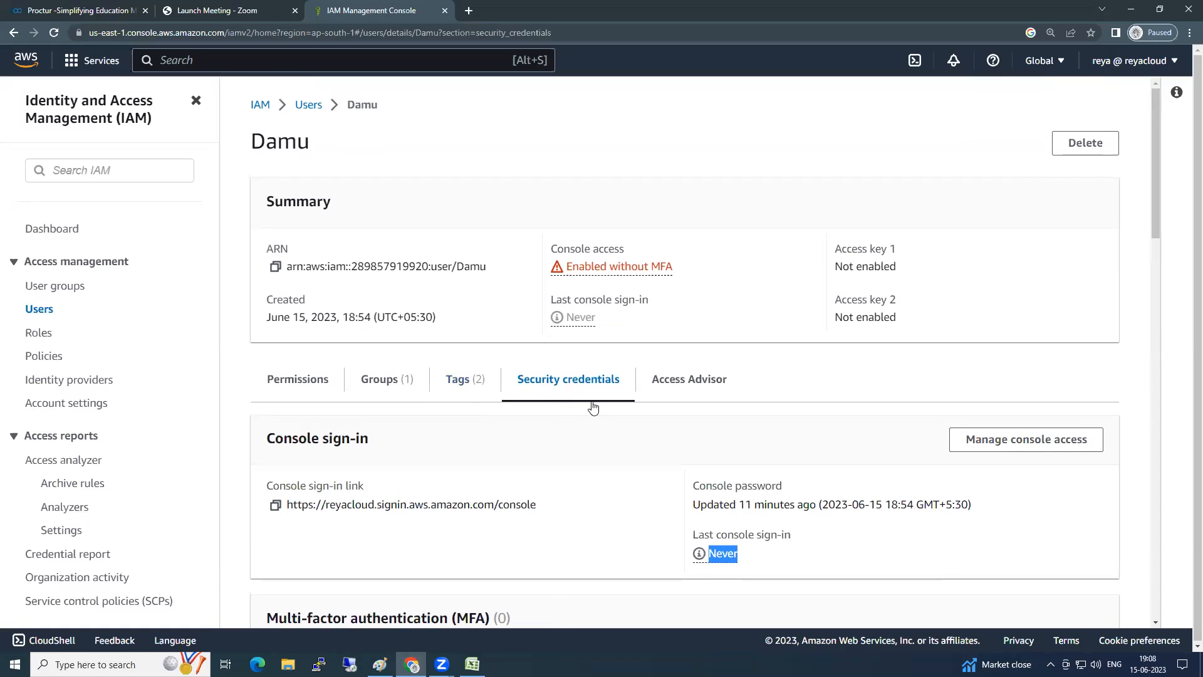
click(1032, 444)
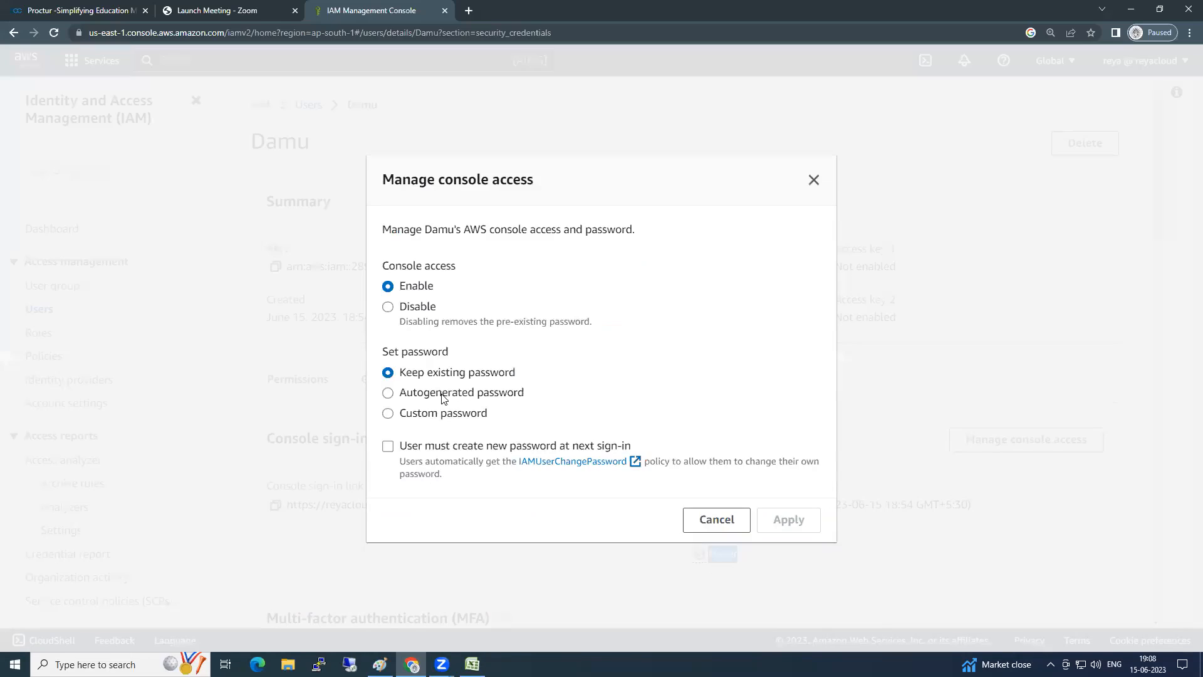
click(441, 395)
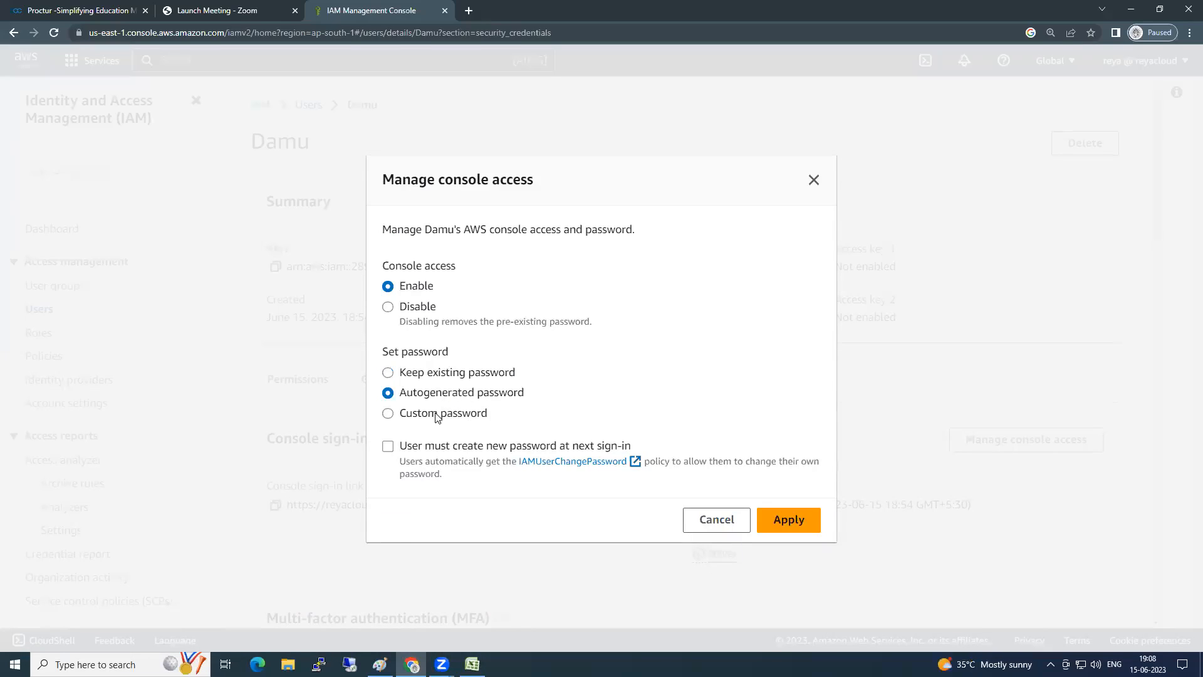
click(439, 415)
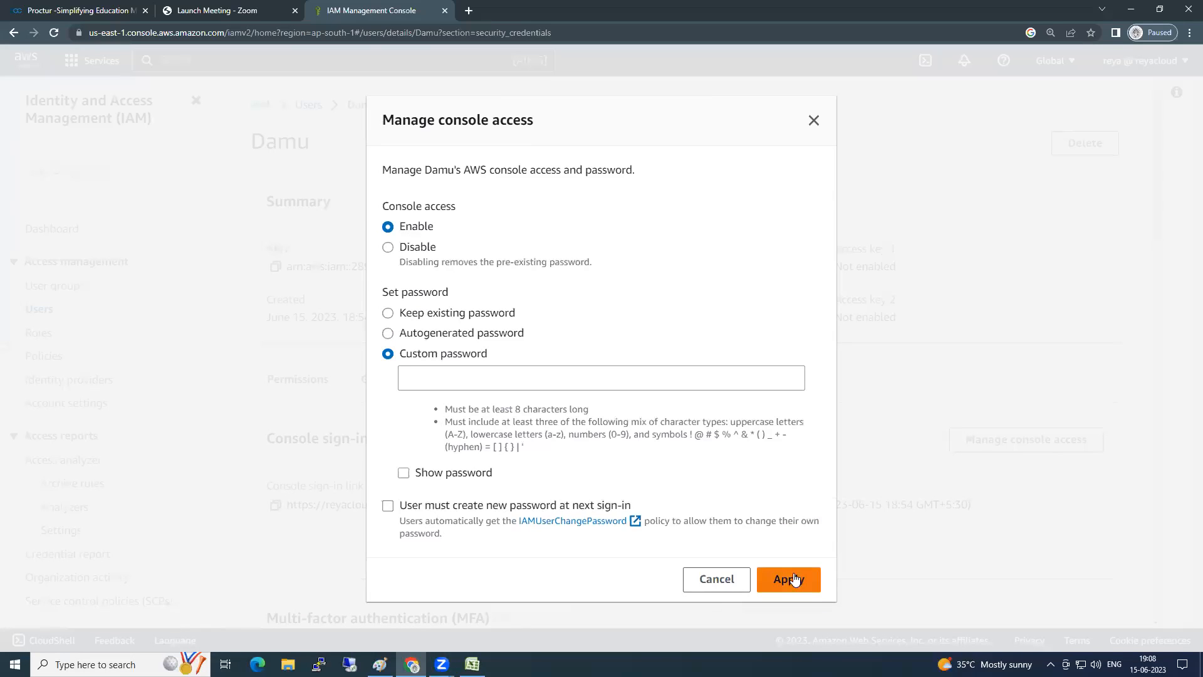
click(724, 581)
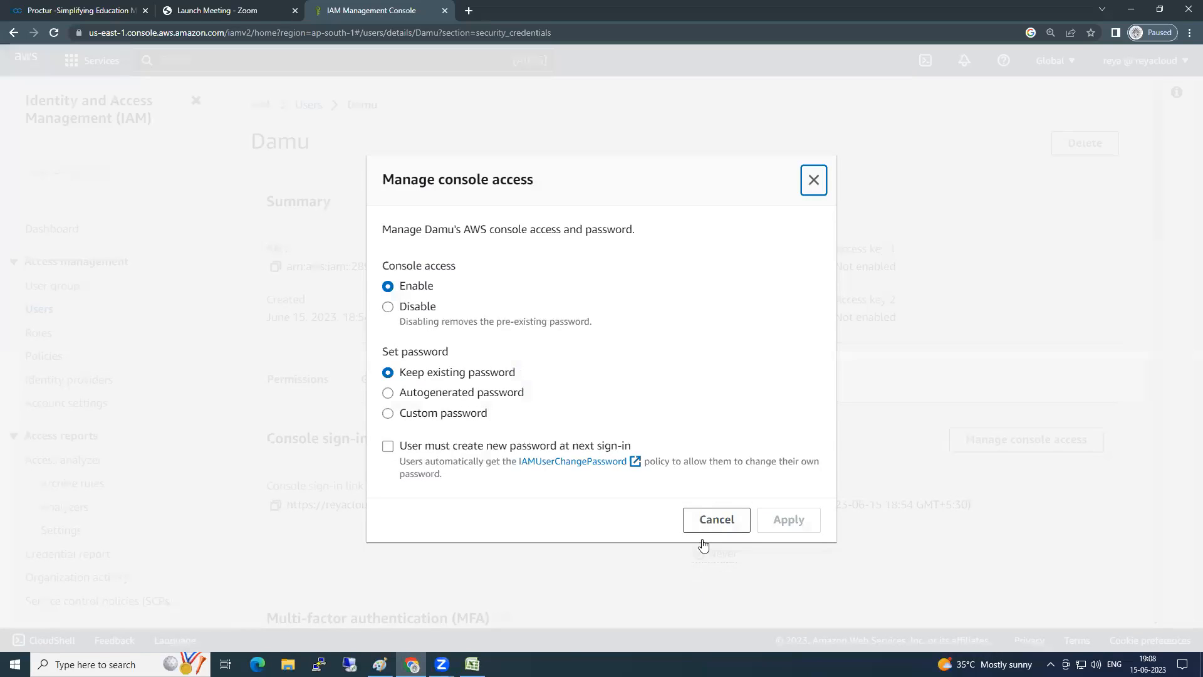
click(716, 521)
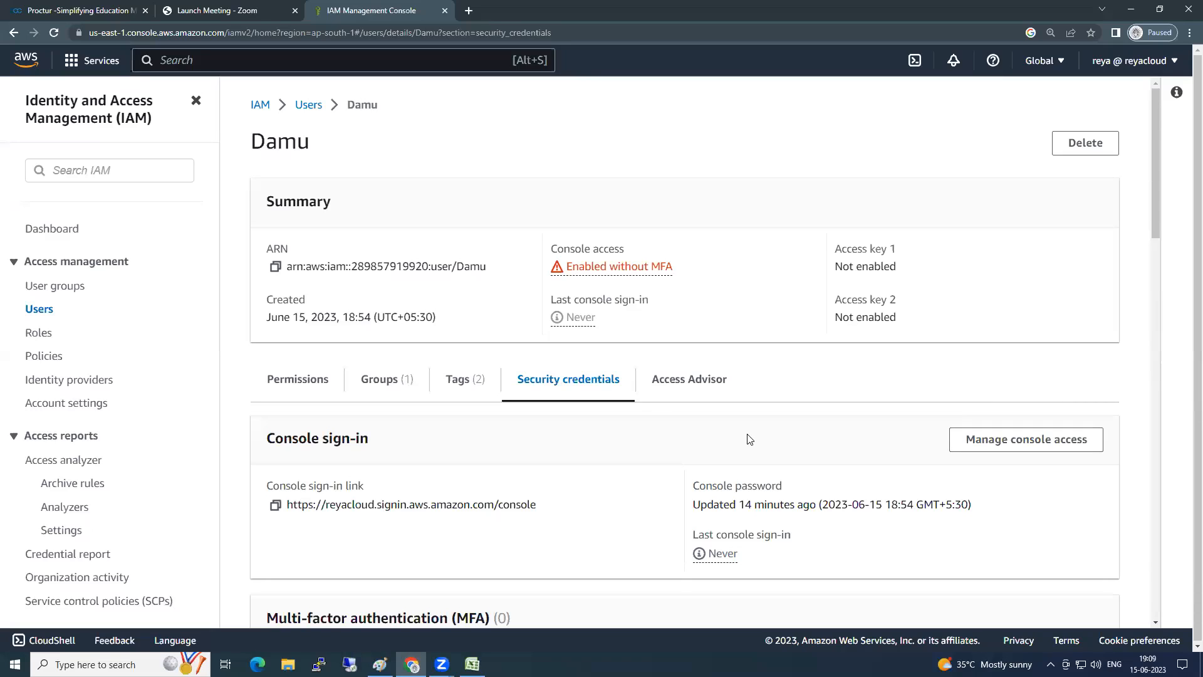
click(1028, 442)
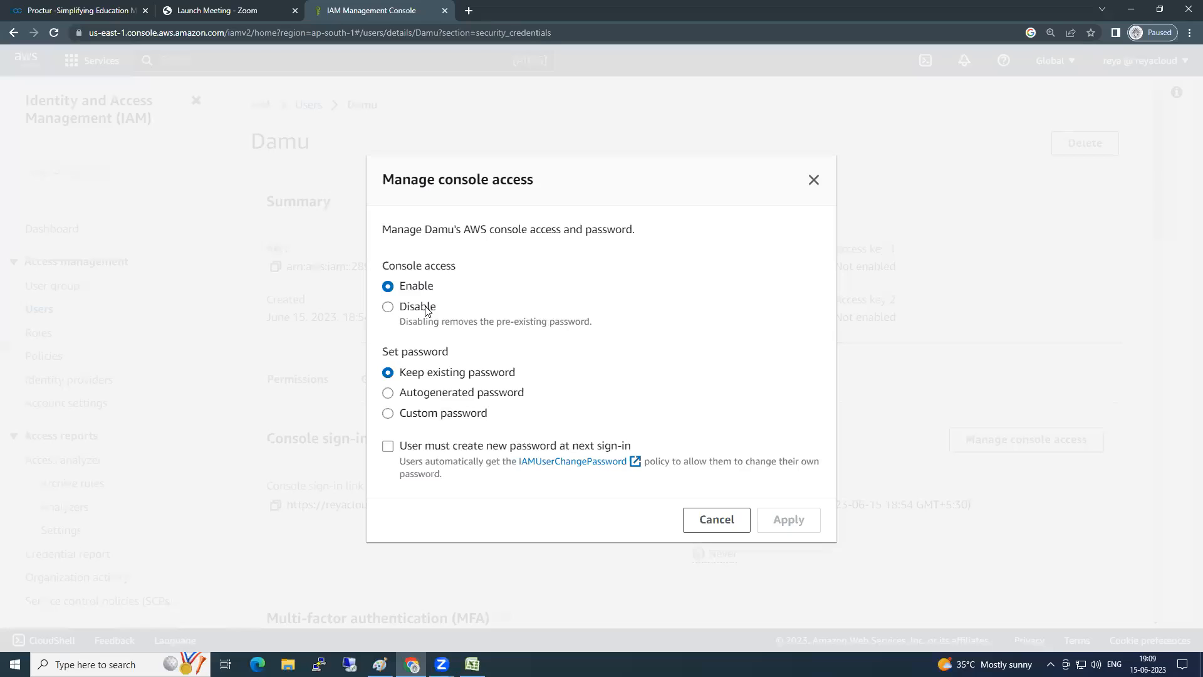
click(426, 307)
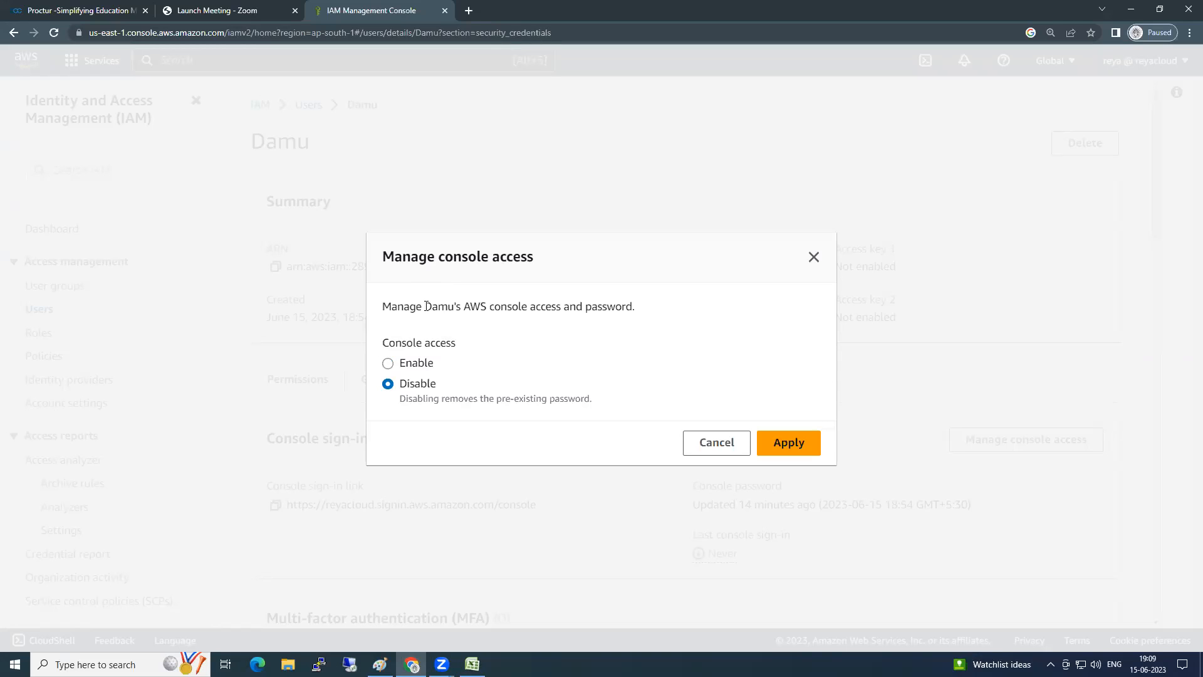
click(700, 447)
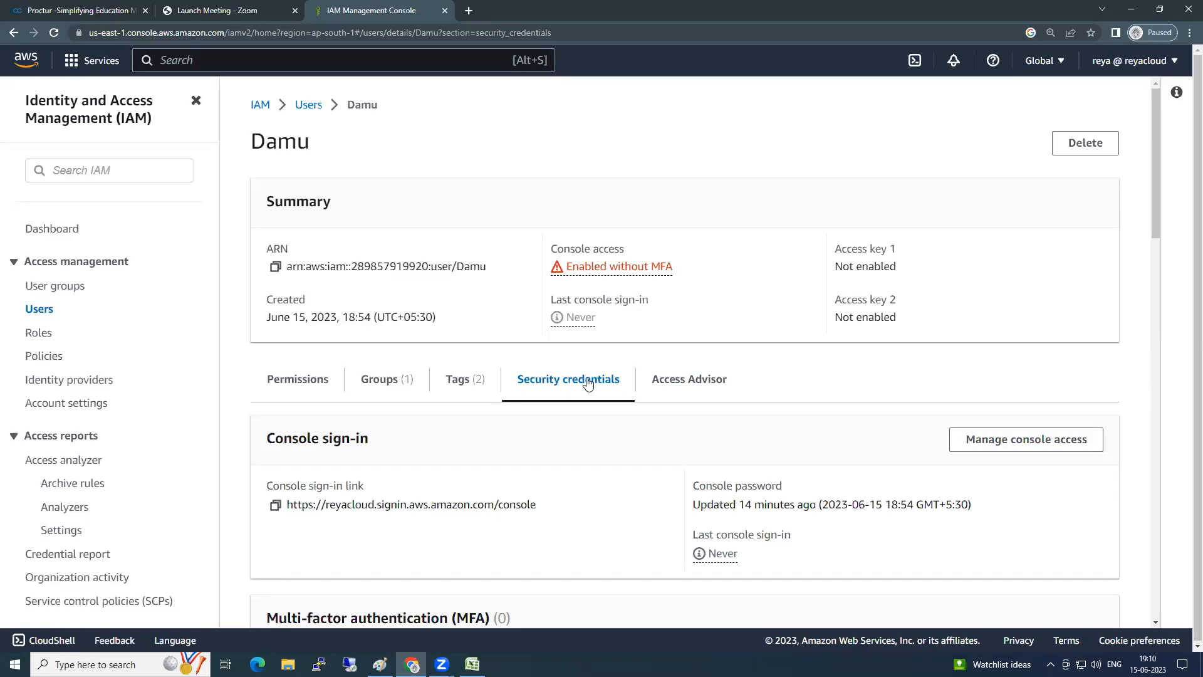
click(982, 443)
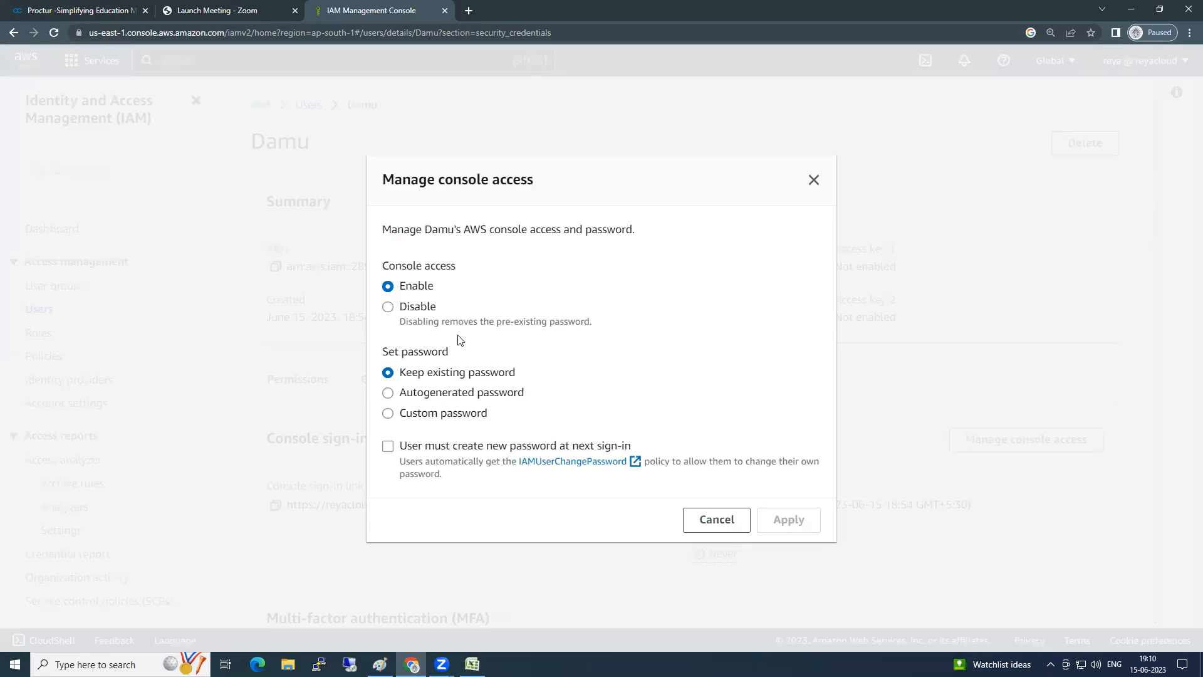
click(731, 521)
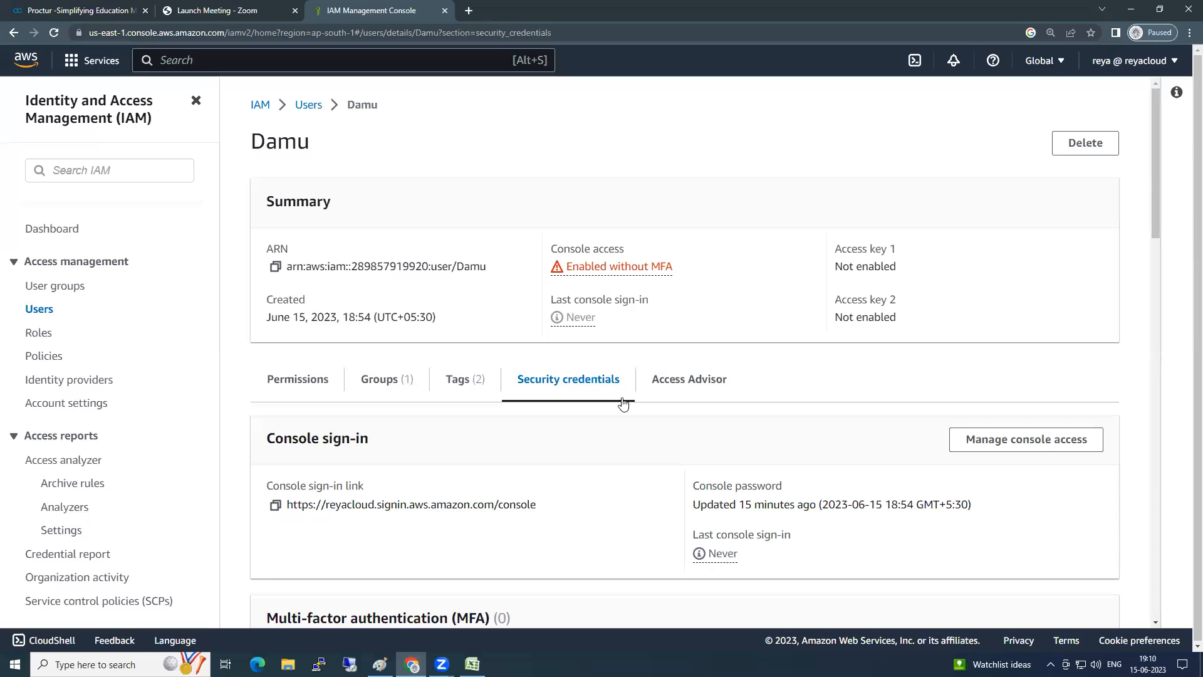
scroll(616, 417, down, 1)
scroll(617, 418, down, 1)
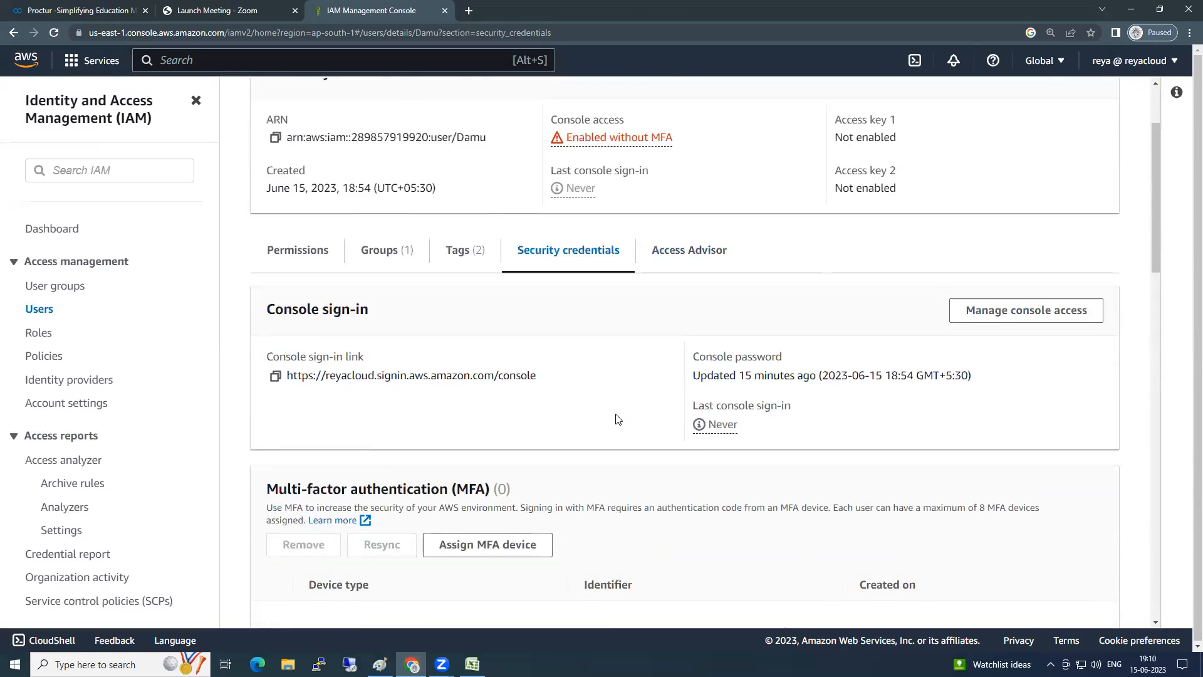
scroll(618, 419, down, 2)
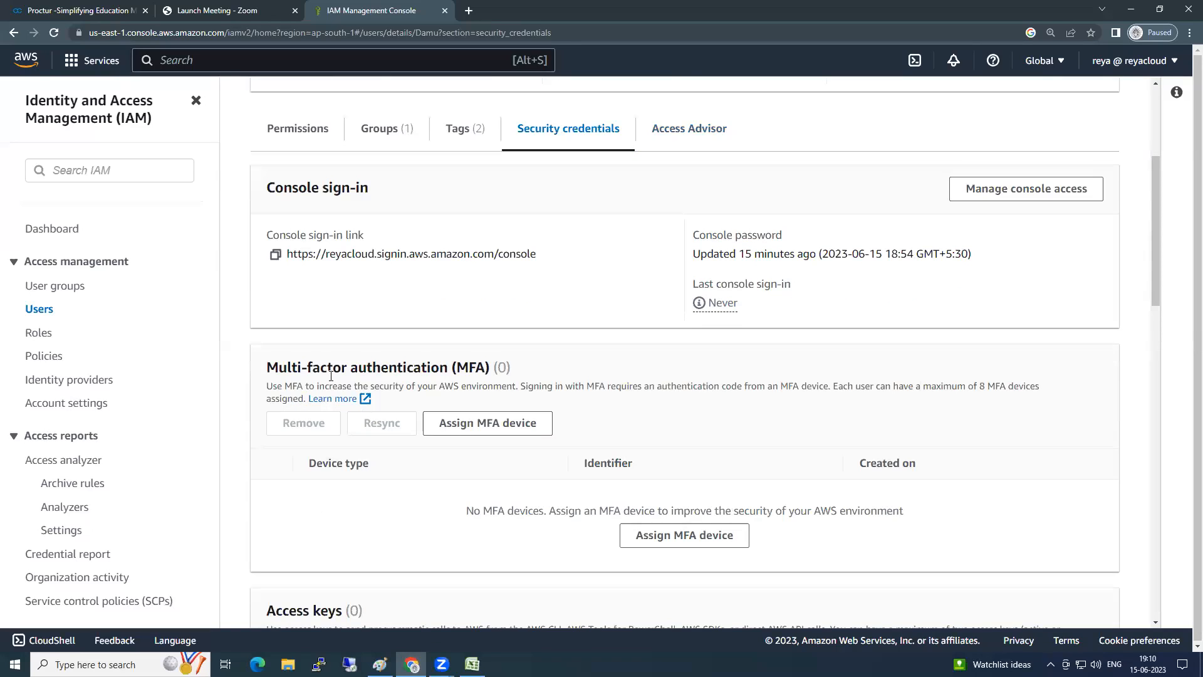
drag(268, 368, 489, 365)
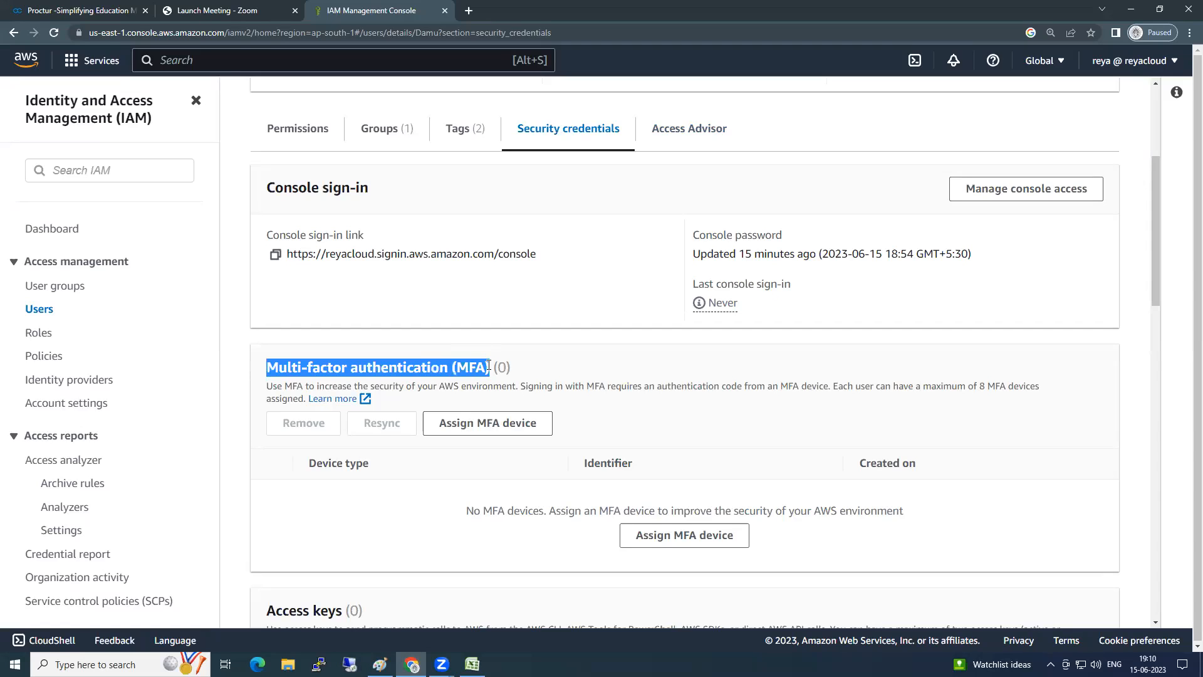
click(489, 367)
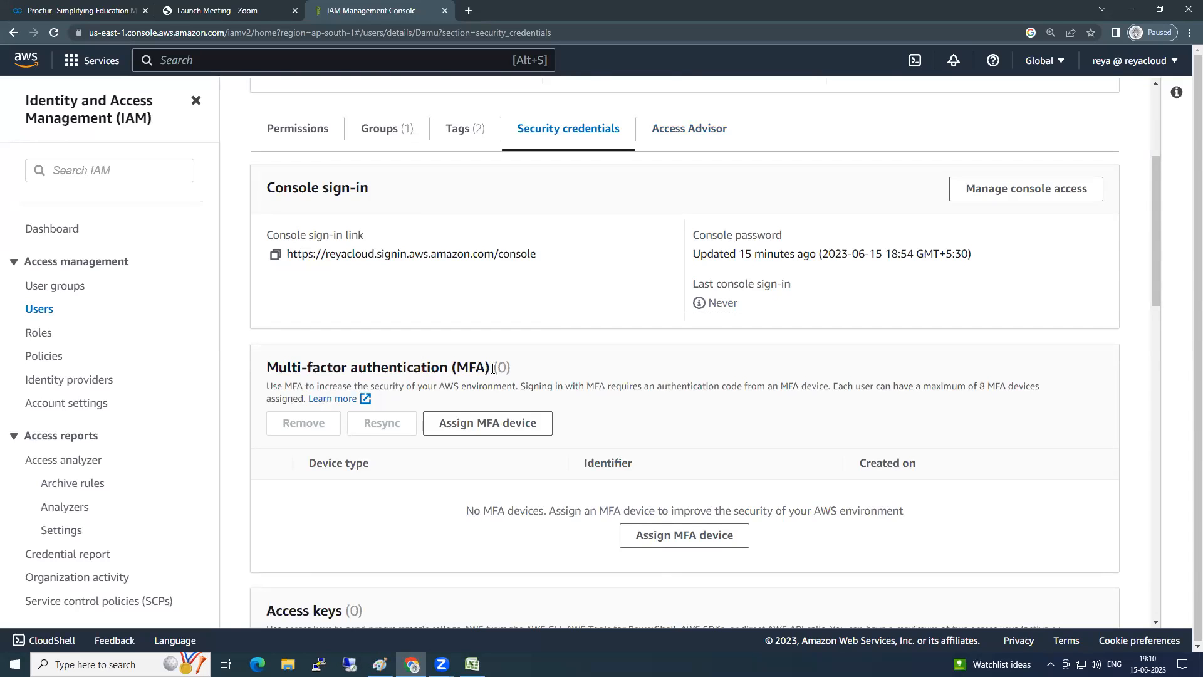
scroll(494, 368, up, 1)
scroll(493, 375, down, 1)
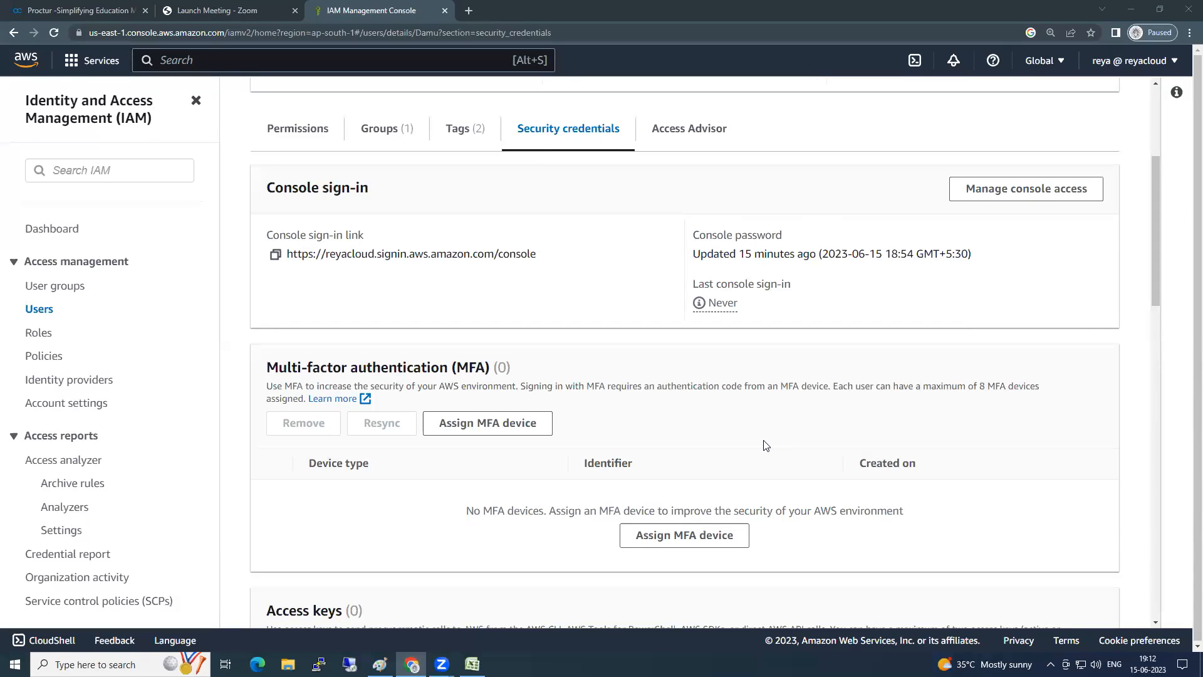
Start assigning an MFA device to Damu and name it DamusMFA.
click(706, 537)
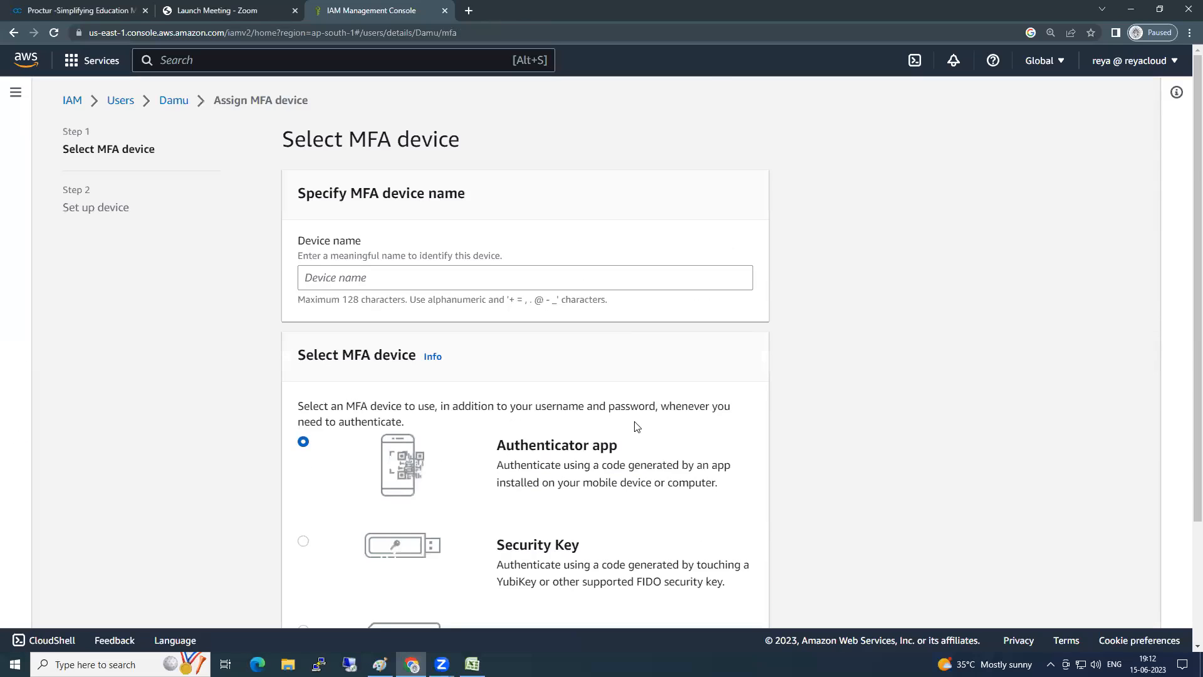
click(381, 278)
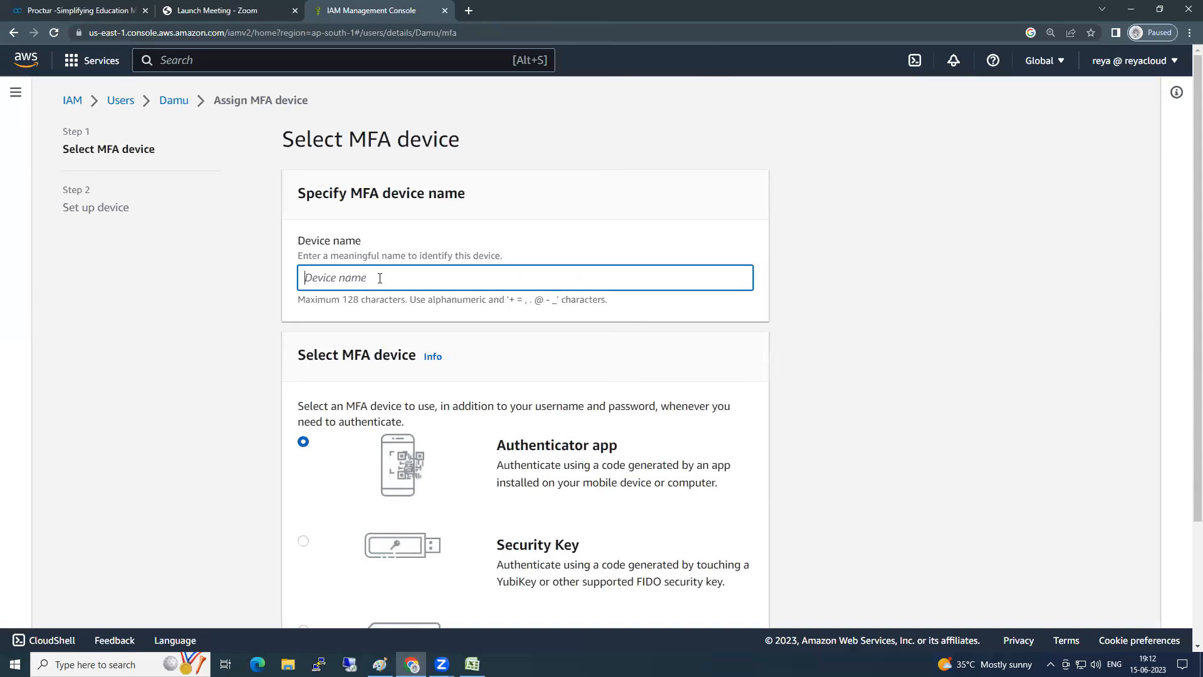
text(DamusMFA)
scroll(394, 310, down, 2)
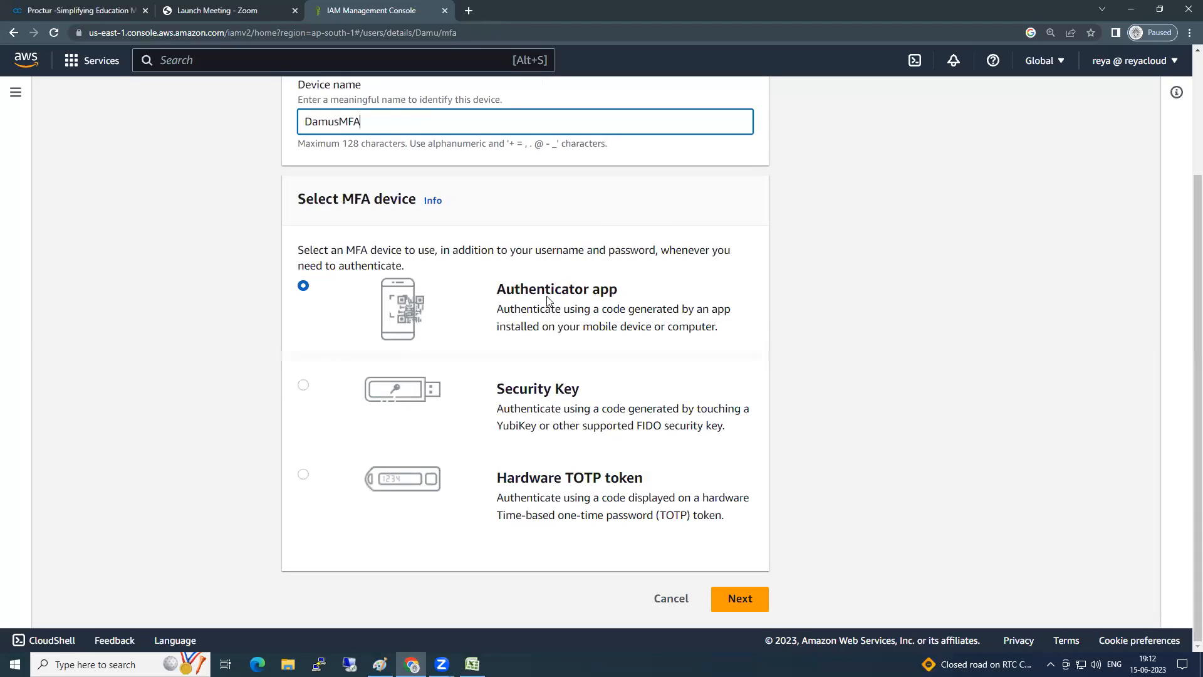
Compare the Security Key and Hardware TOTP token options, then choose Authenticator app as the device type.
drag(584, 326, 710, 326)
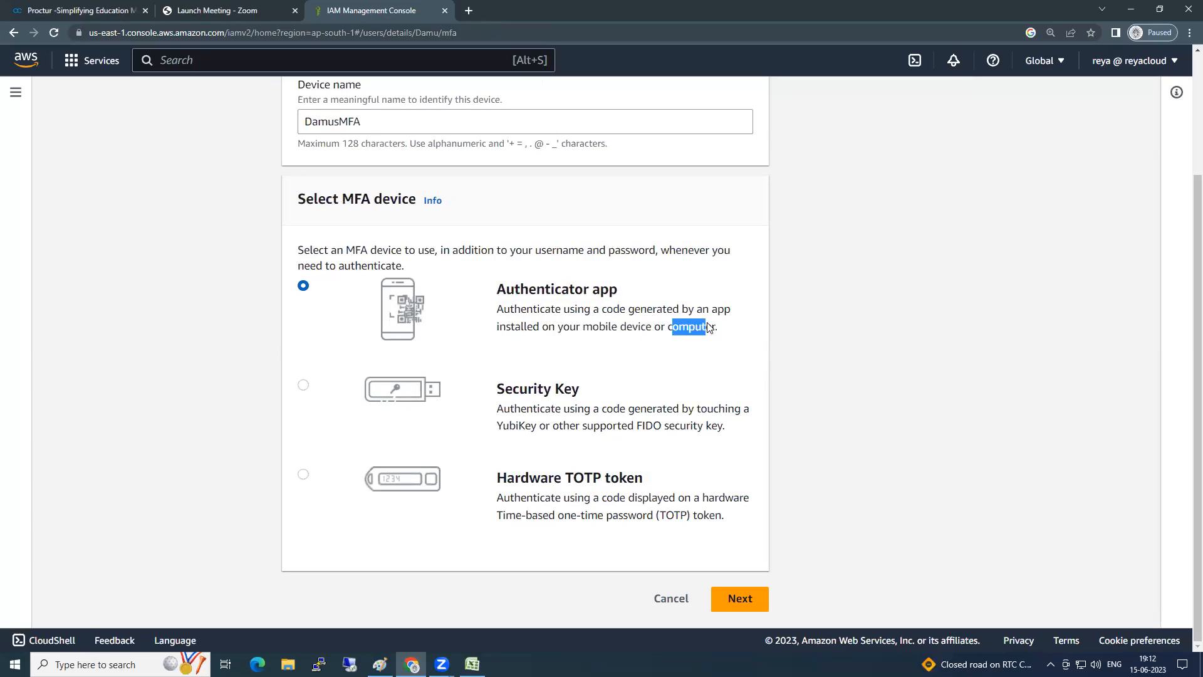
drag(499, 391, 578, 390)
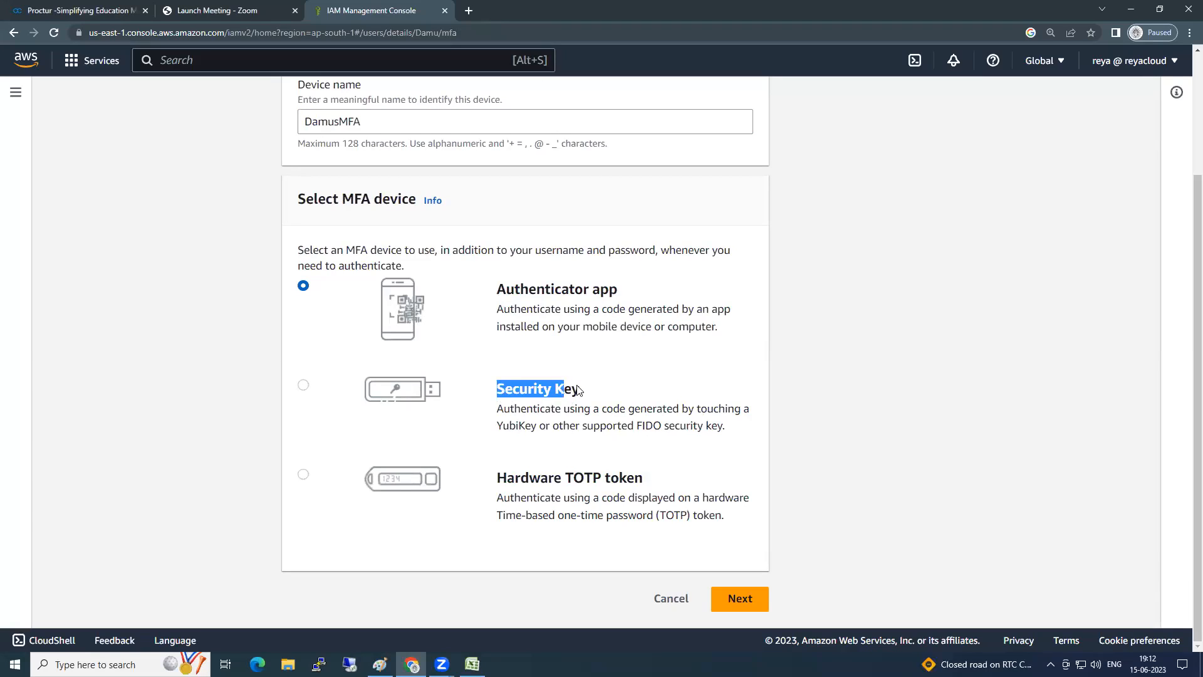
drag(507, 476, 626, 488)
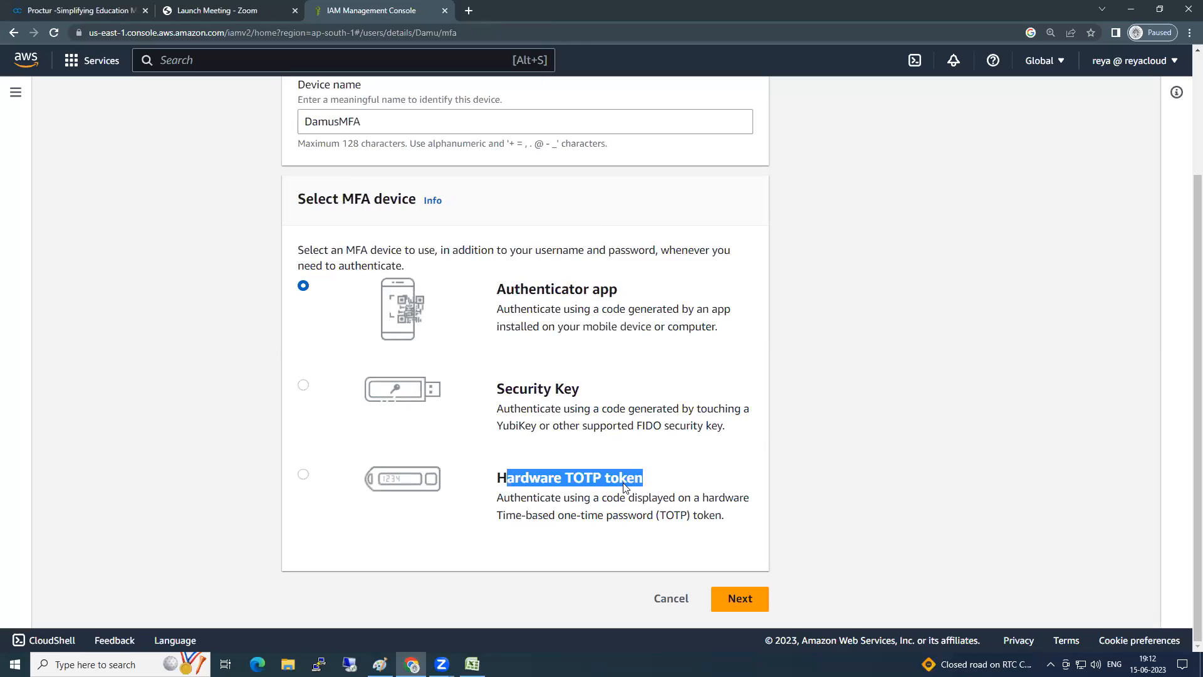
click(624, 486)
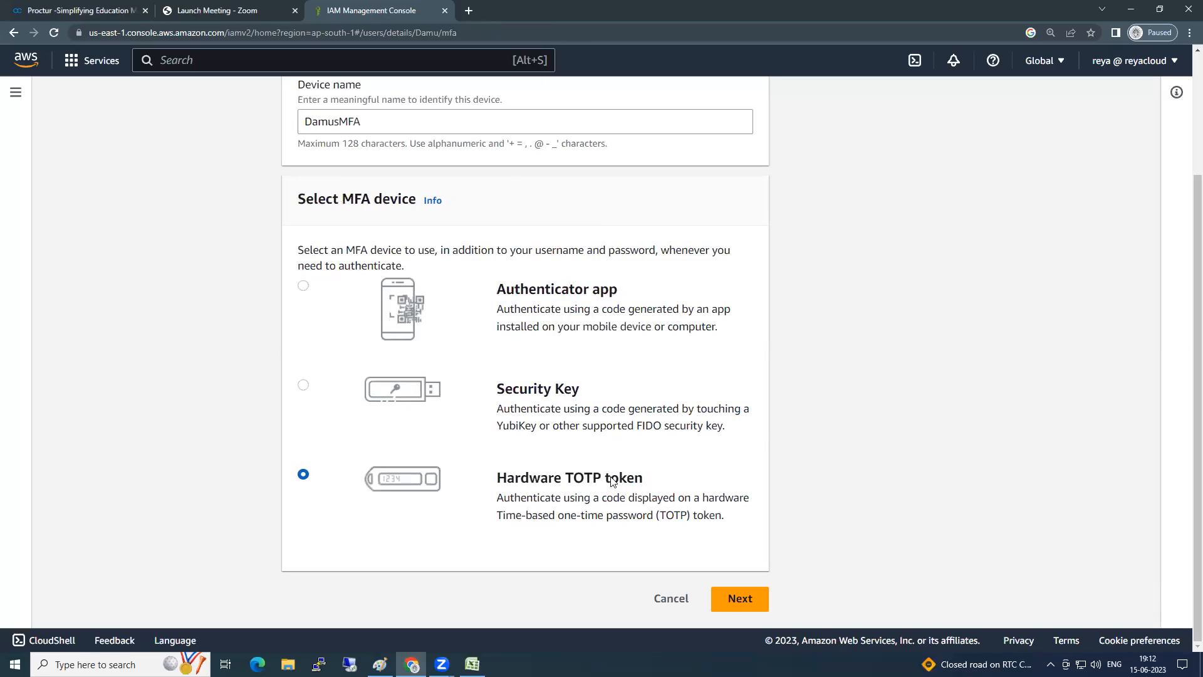
click(546, 397)
click(535, 490)
click(305, 287)
drag(497, 290, 628, 289)
click(645, 352)
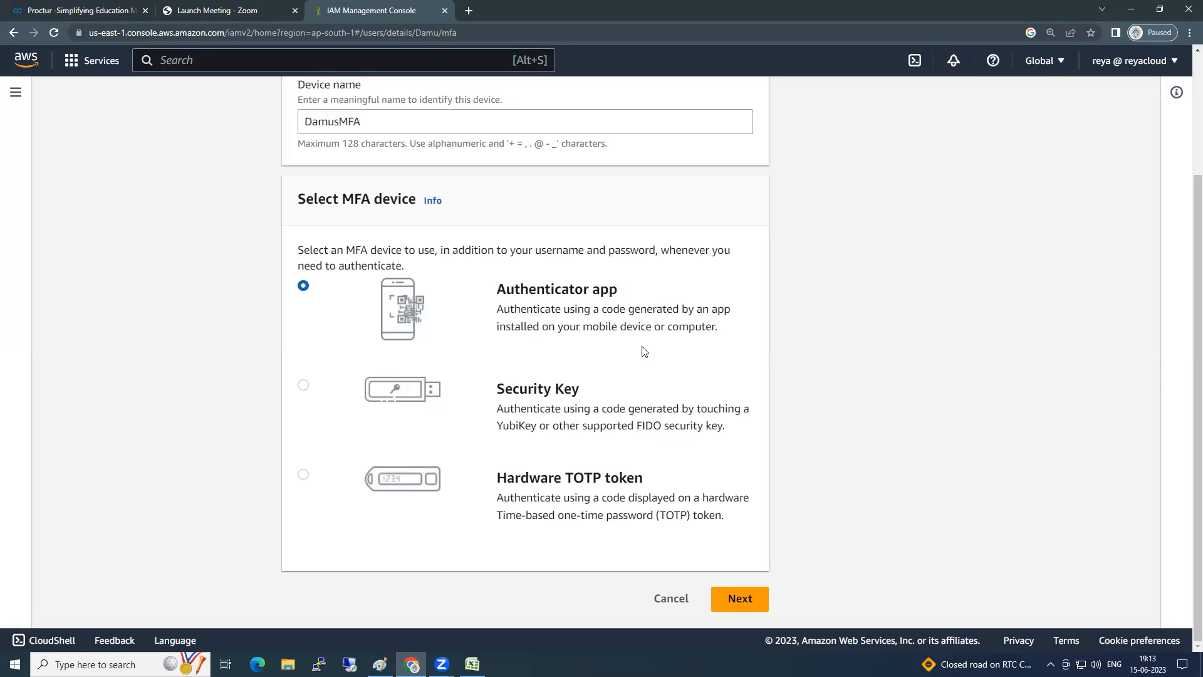
Show the QR code for scanning and enter two consecutive codes from the authenticator app.
click(748, 600)
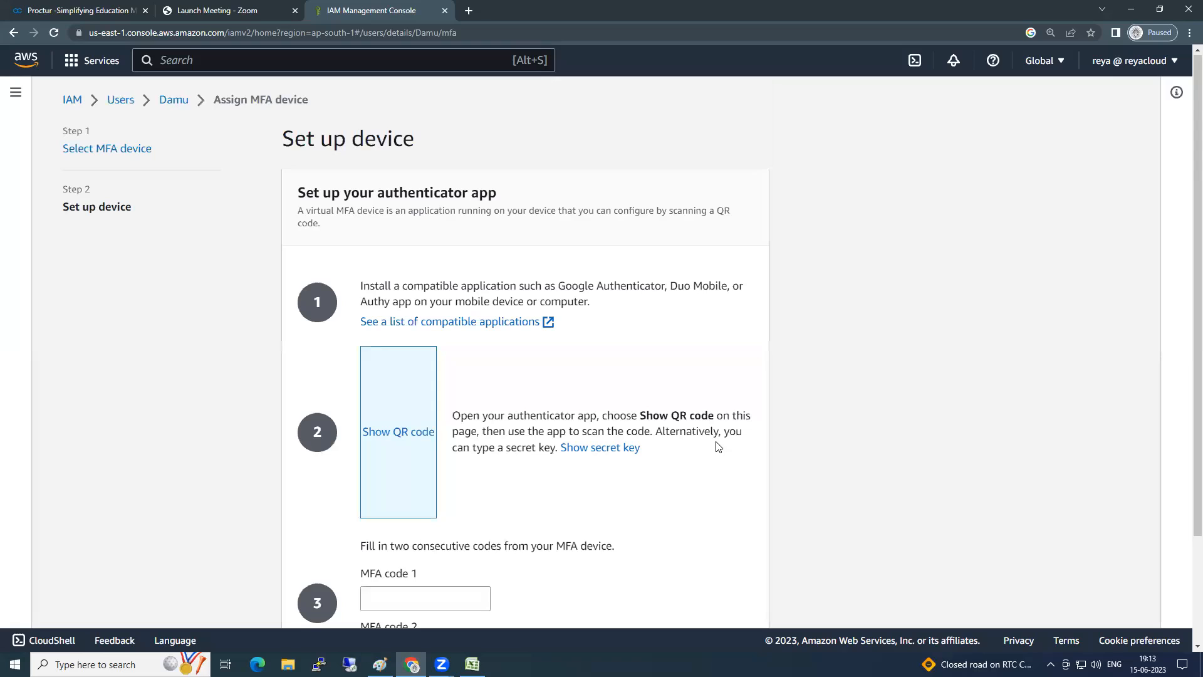
scroll(626, 414, down, 2)
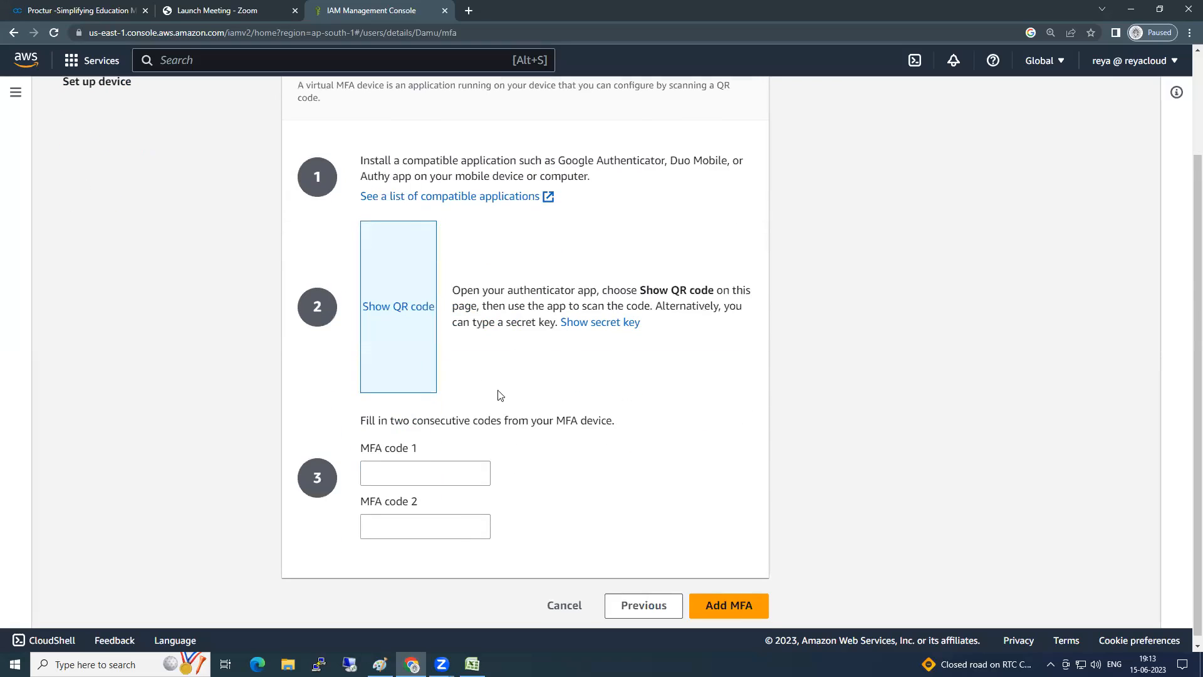
click(387, 307)
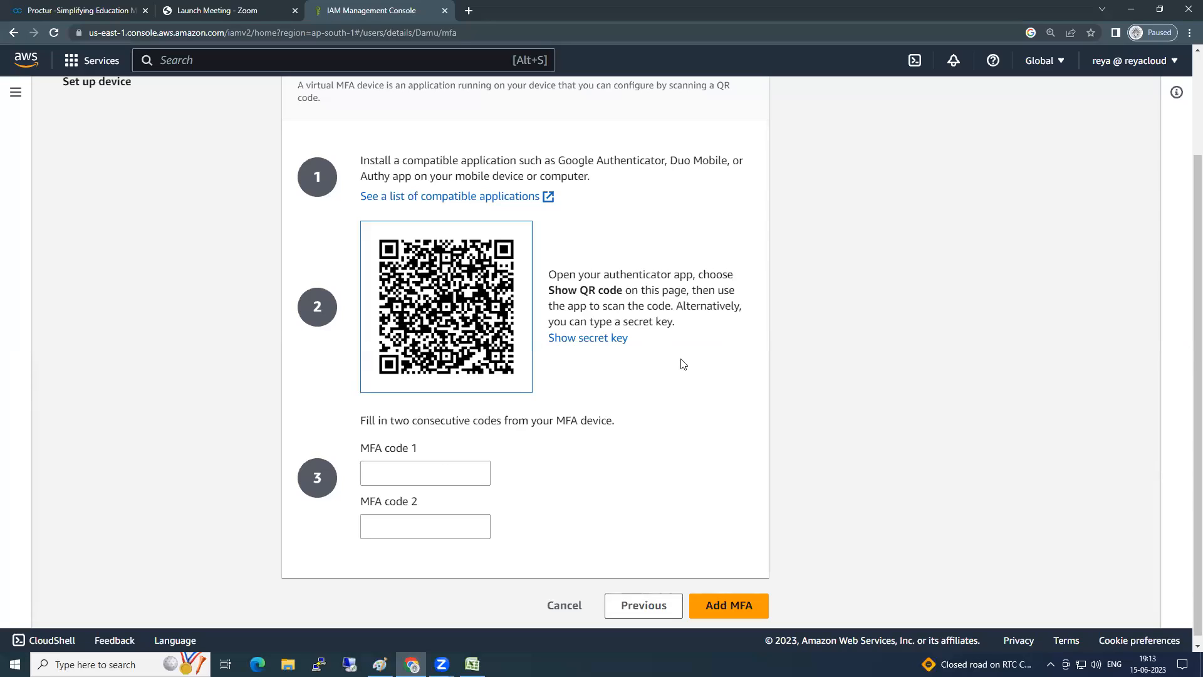
click(424, 475)
click(427, 524)
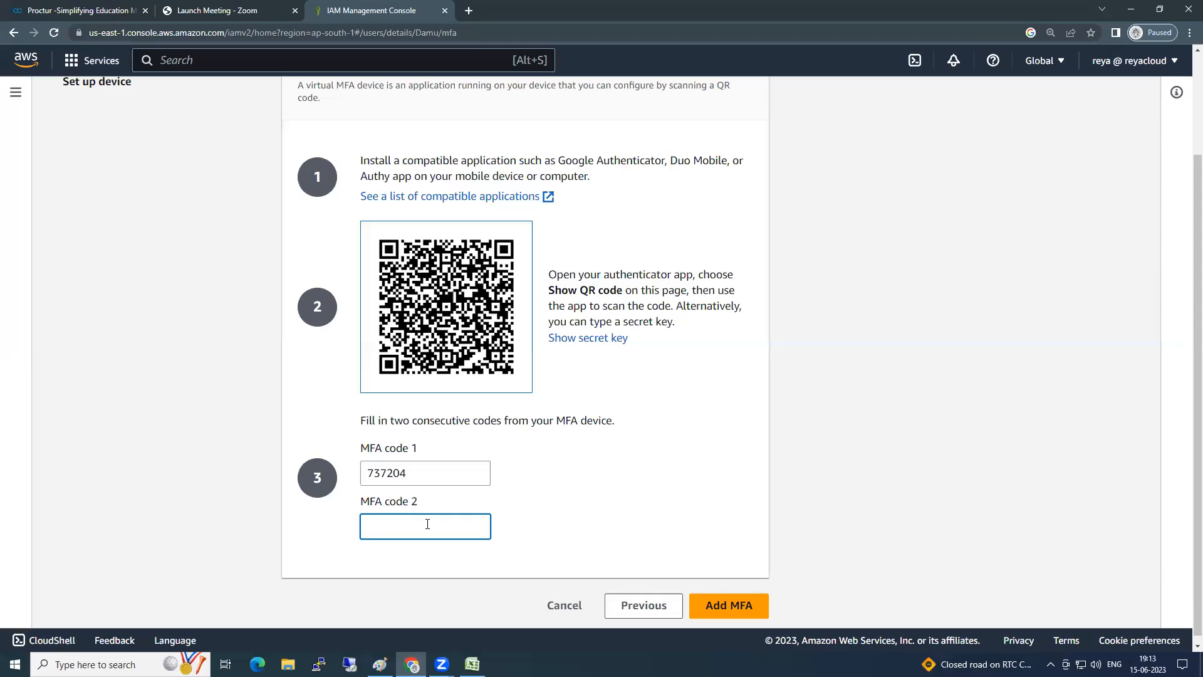
Replace the rejected second code with a fresh one and add the MFA device.
scroll(552, 413, down, 1)
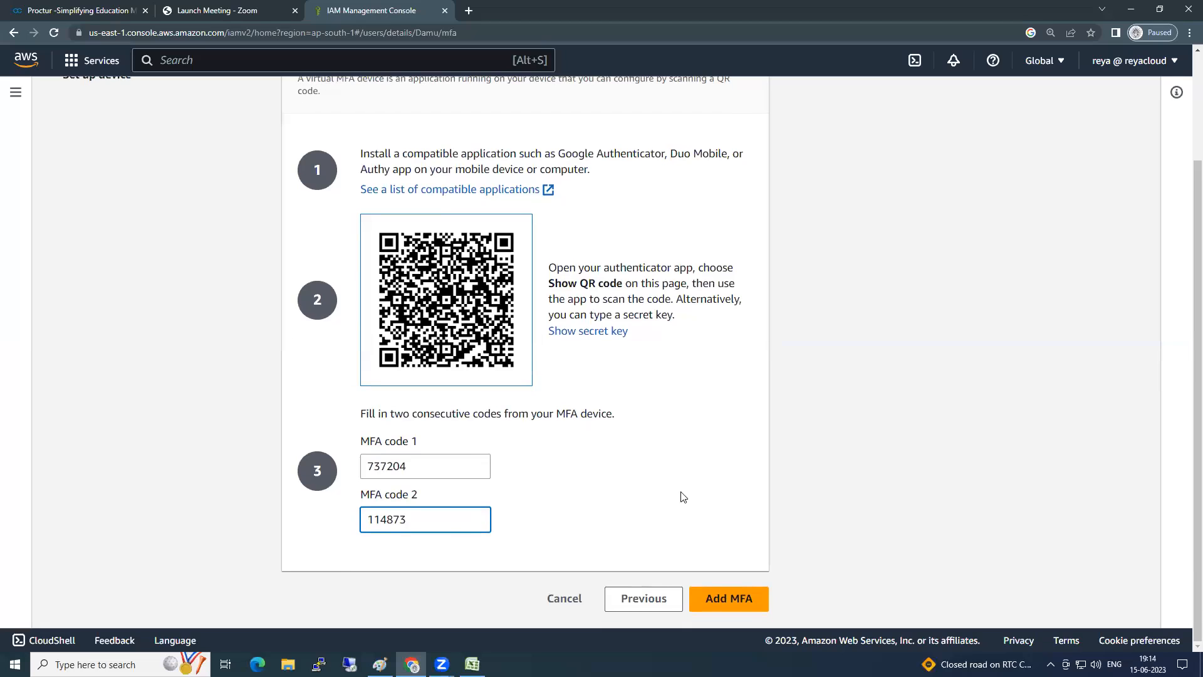
click(718, 599)
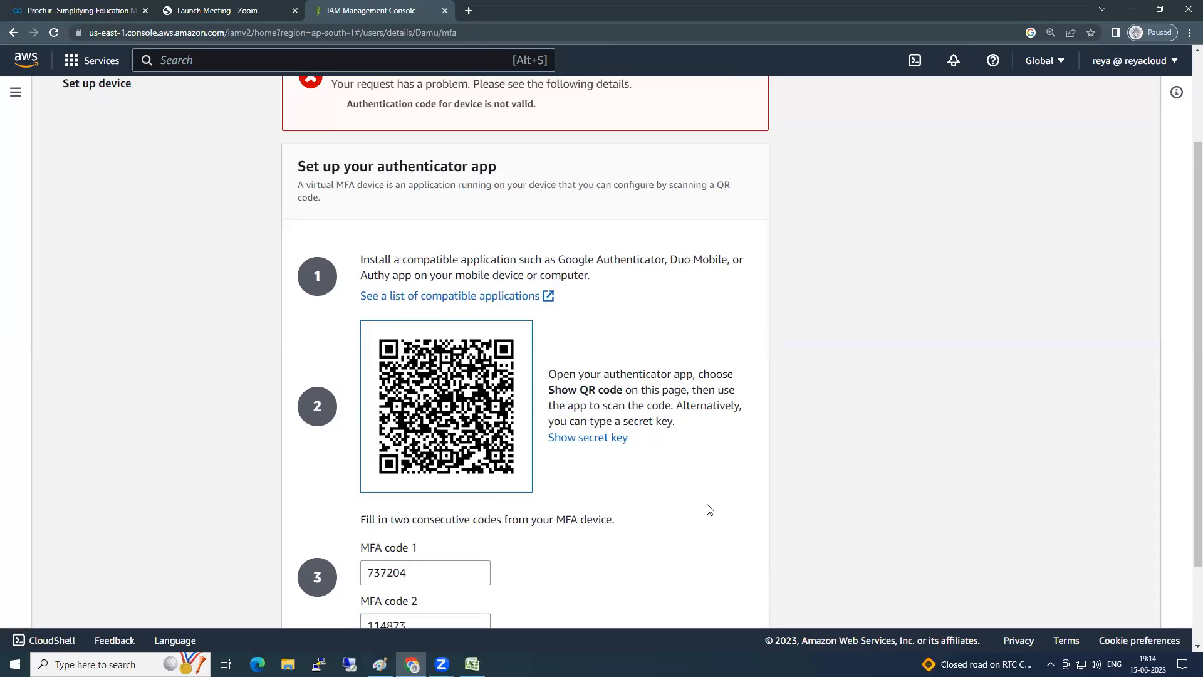
scroll(565, 308, down, 1)
scroll(564, 309, down, 2)
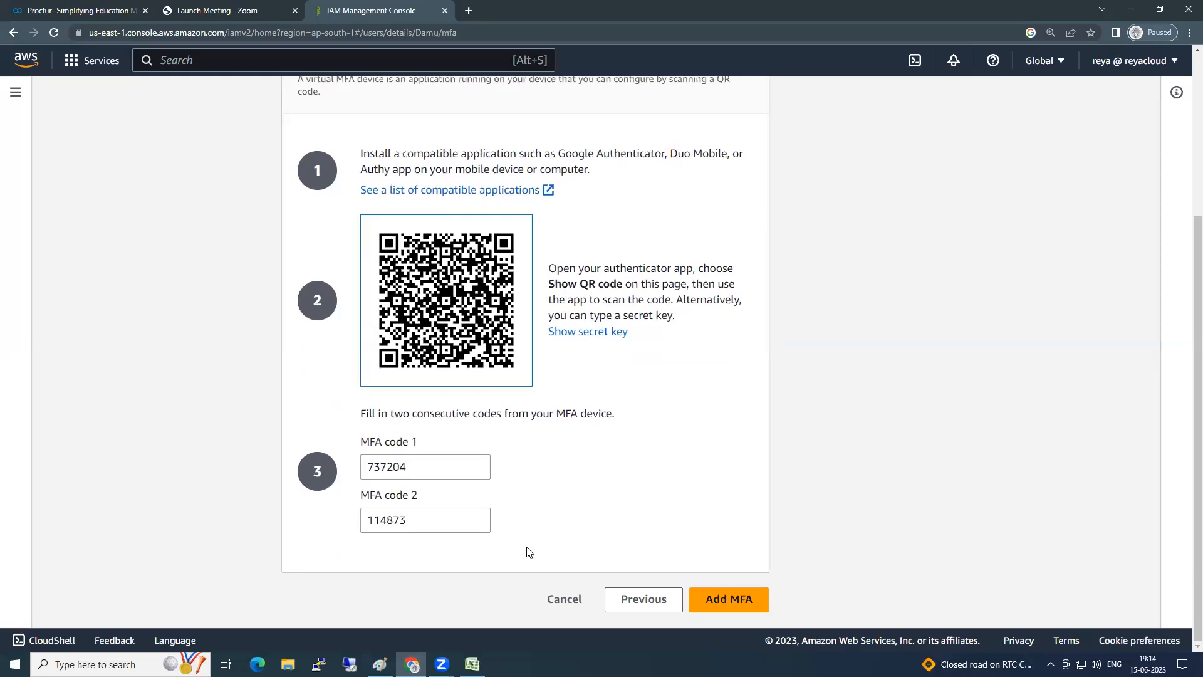
drag(426, 518, 297, 523)
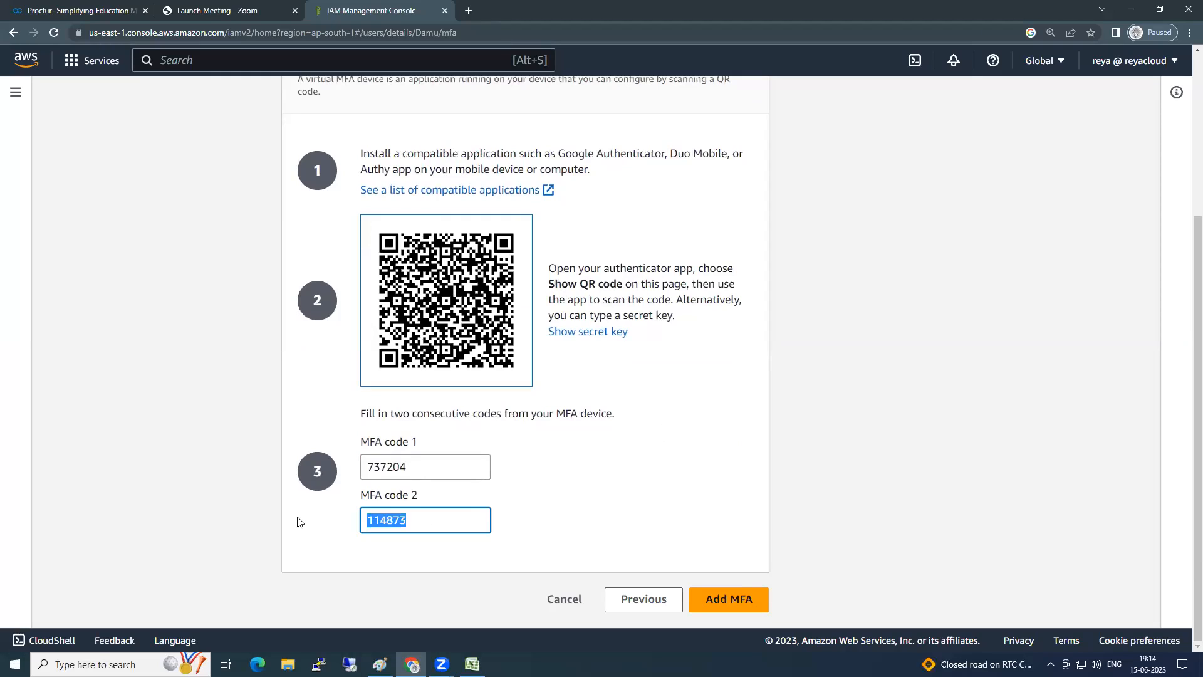
click(717, 598)
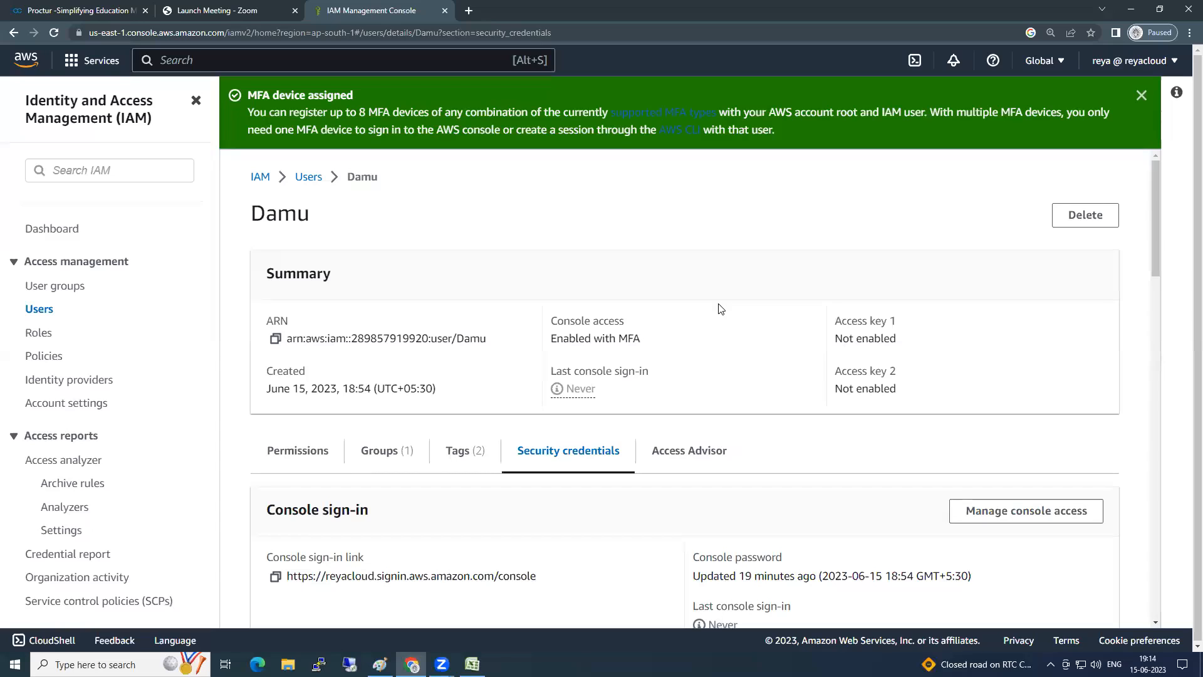
scroll(674, 360, down, 3)
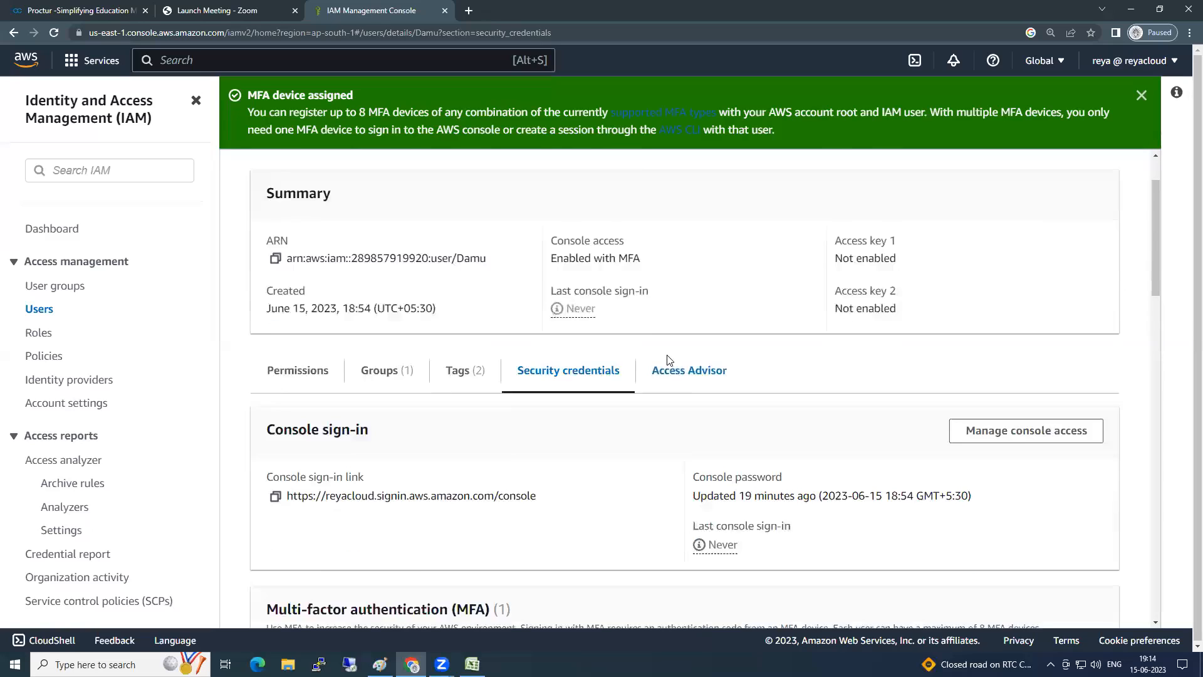
scroll(675, 404, down, 3)
click(271, 441)
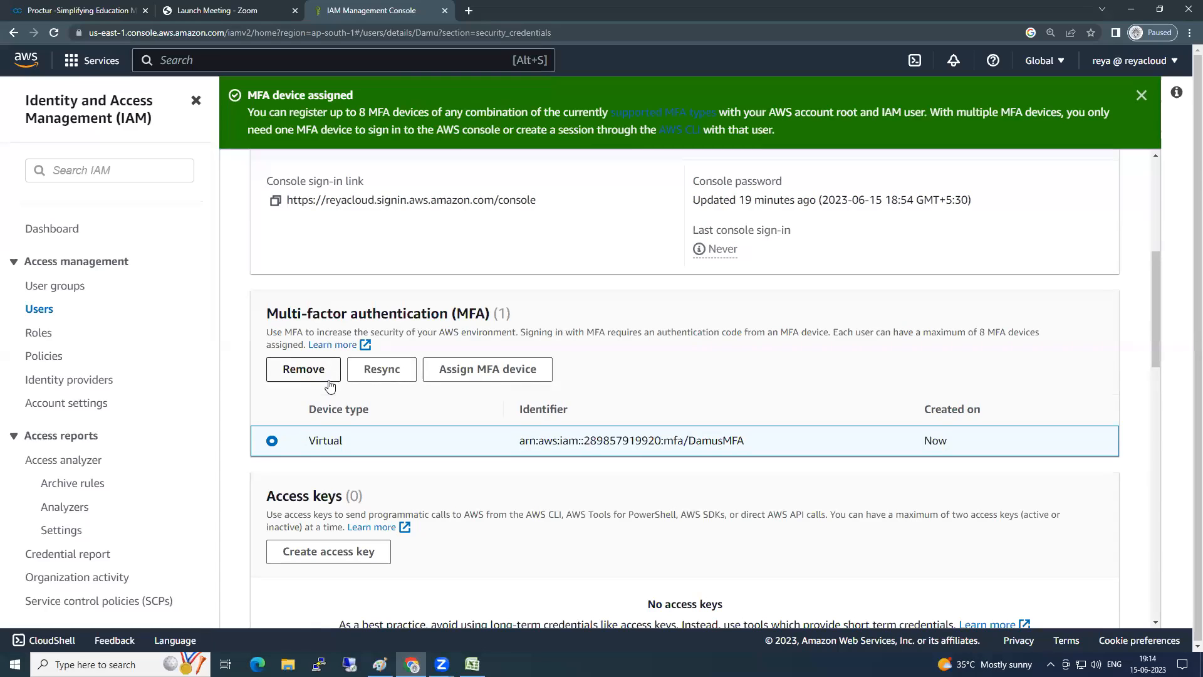
click(361, 379)
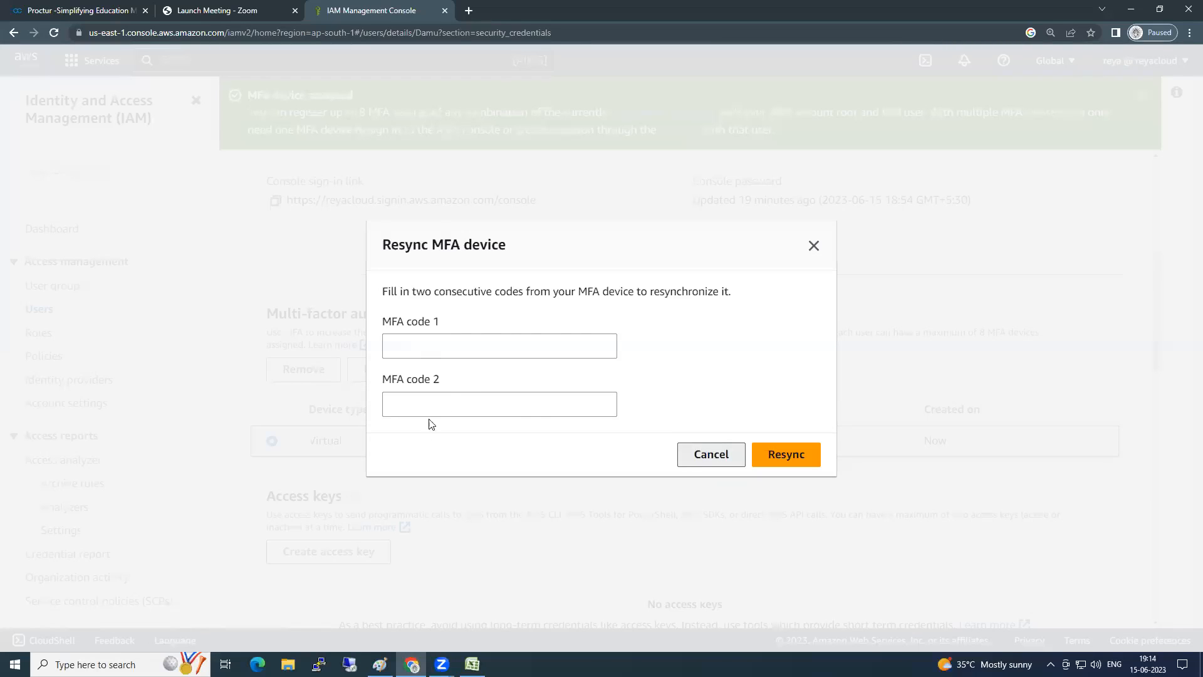
click(711, 454)
click(472, 369)
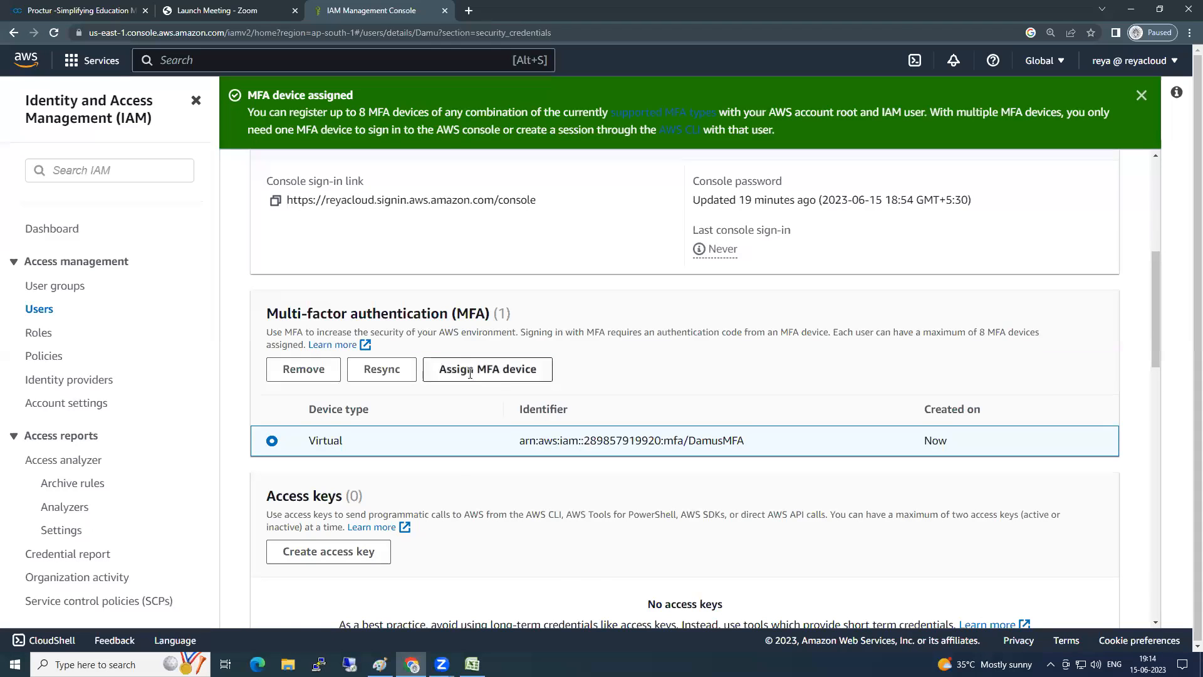
scroll(511, 376, down, 3)
click(667, 598)
scroll(288, 473, down, 3)
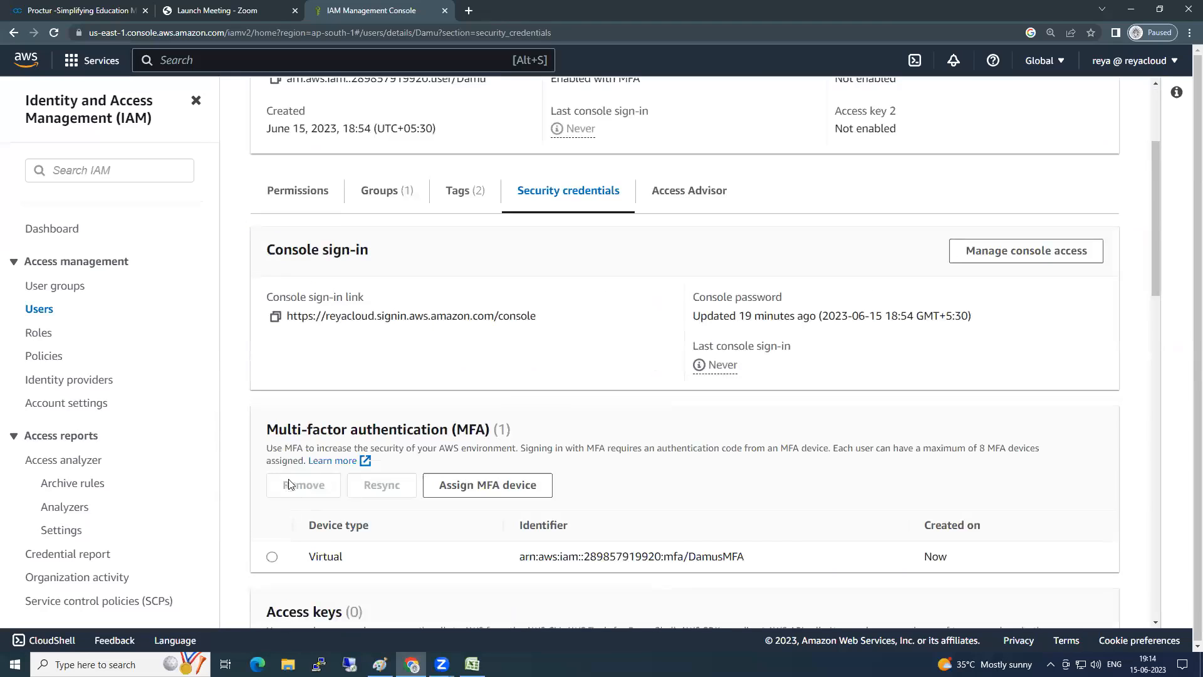
click(272, 557)
scroll(331, 494, down, 1)
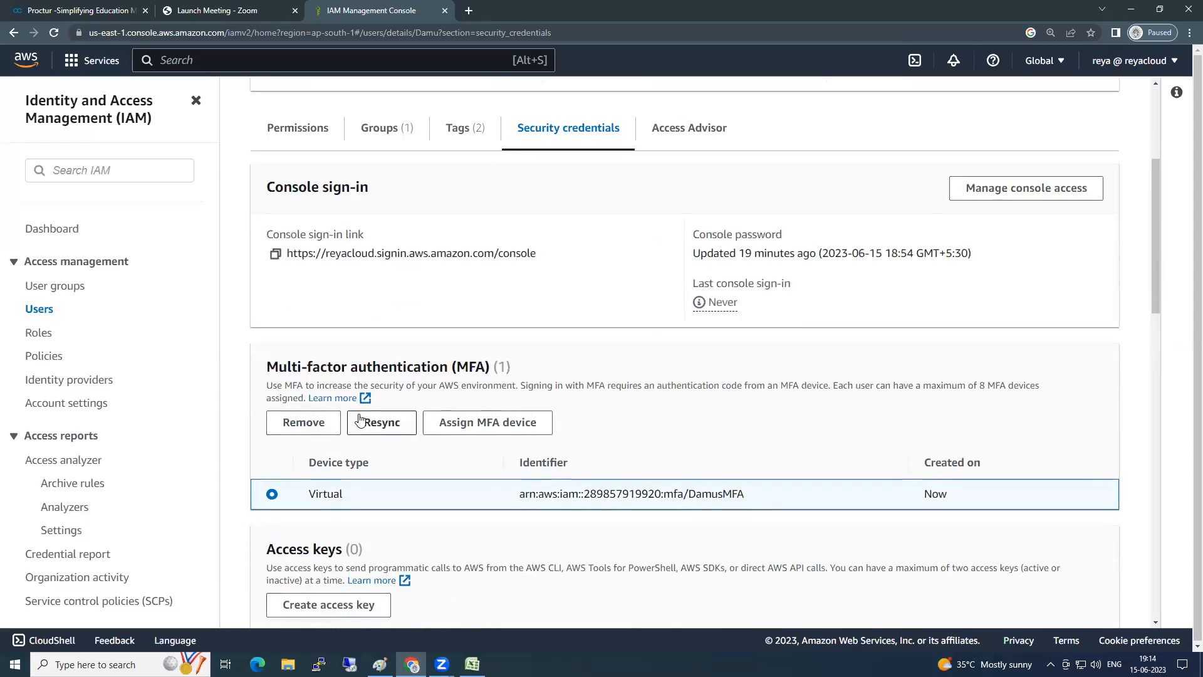
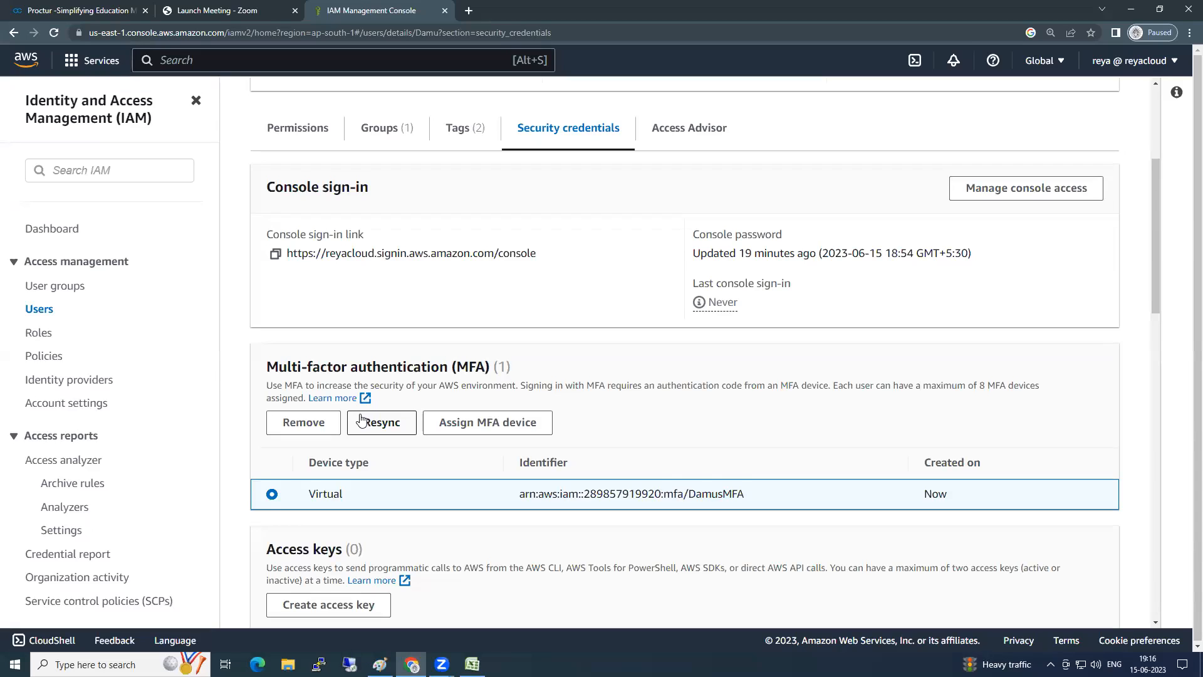
Remove the user's virtual MFA device and confirm the removal in the dialog.
click(304, 423)
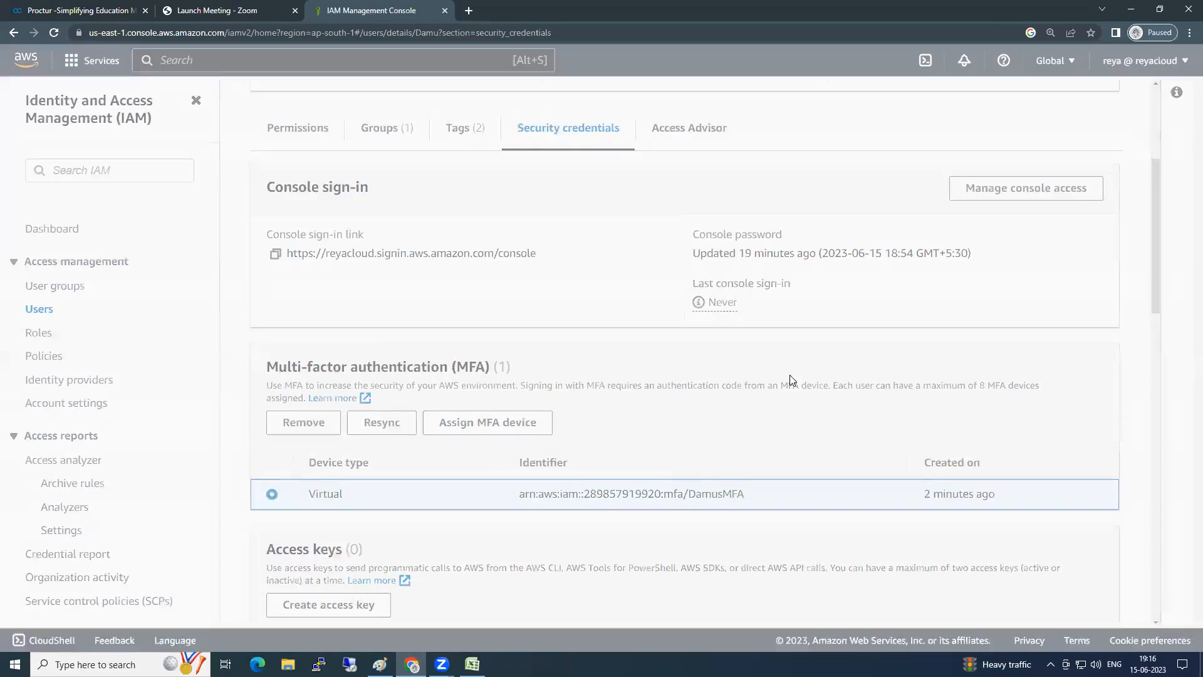
click(784, 396)
scroll(596, 376, down, 4)
scroll(522, 379, down, 1)
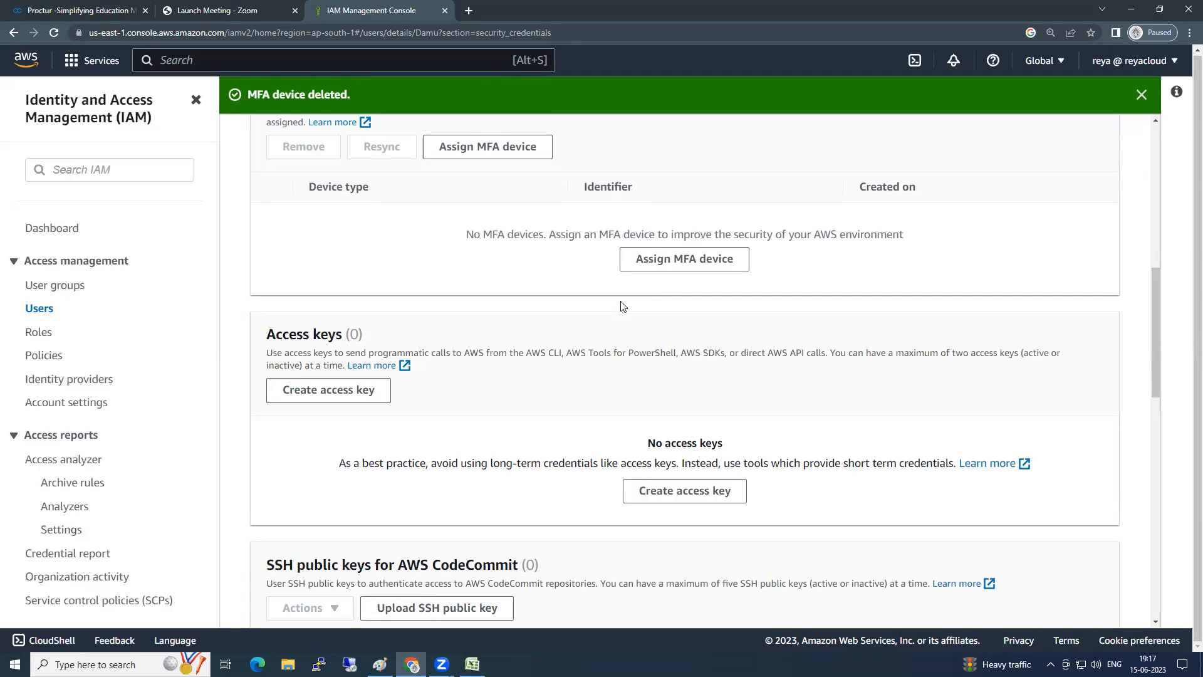
Create an access key for the Command Line Interface (CLI) use case, acknowledging the alternatives recommendation.
click(333, 391)
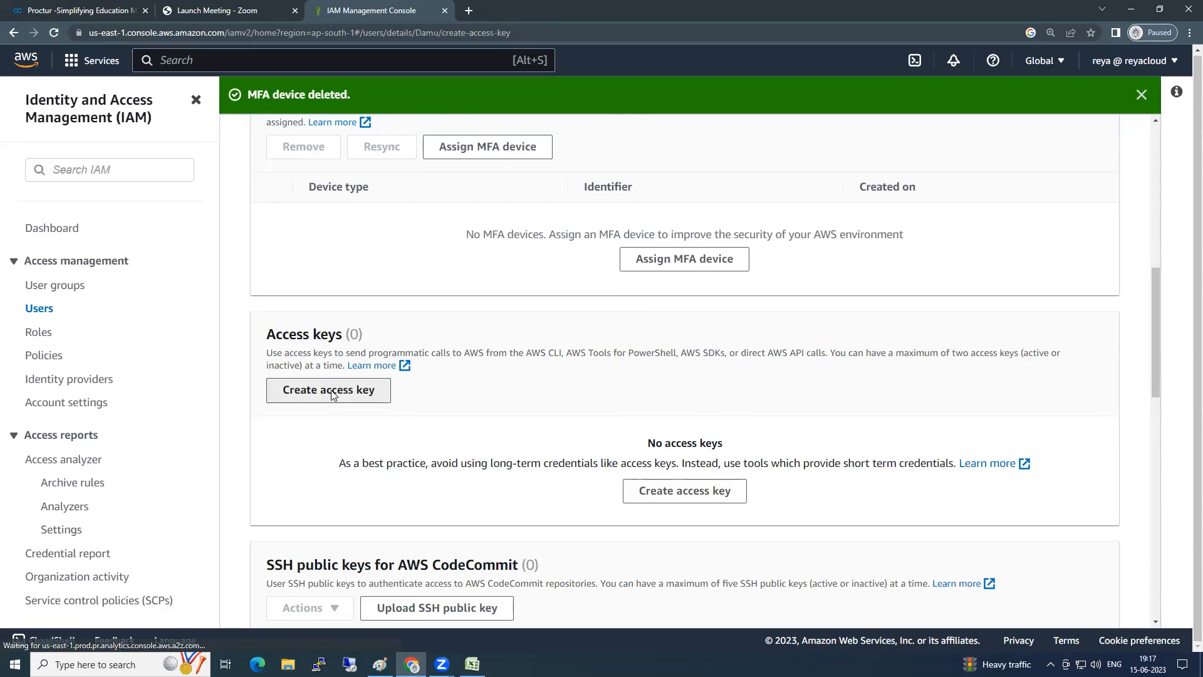
scroll(355, 387, down, 1)
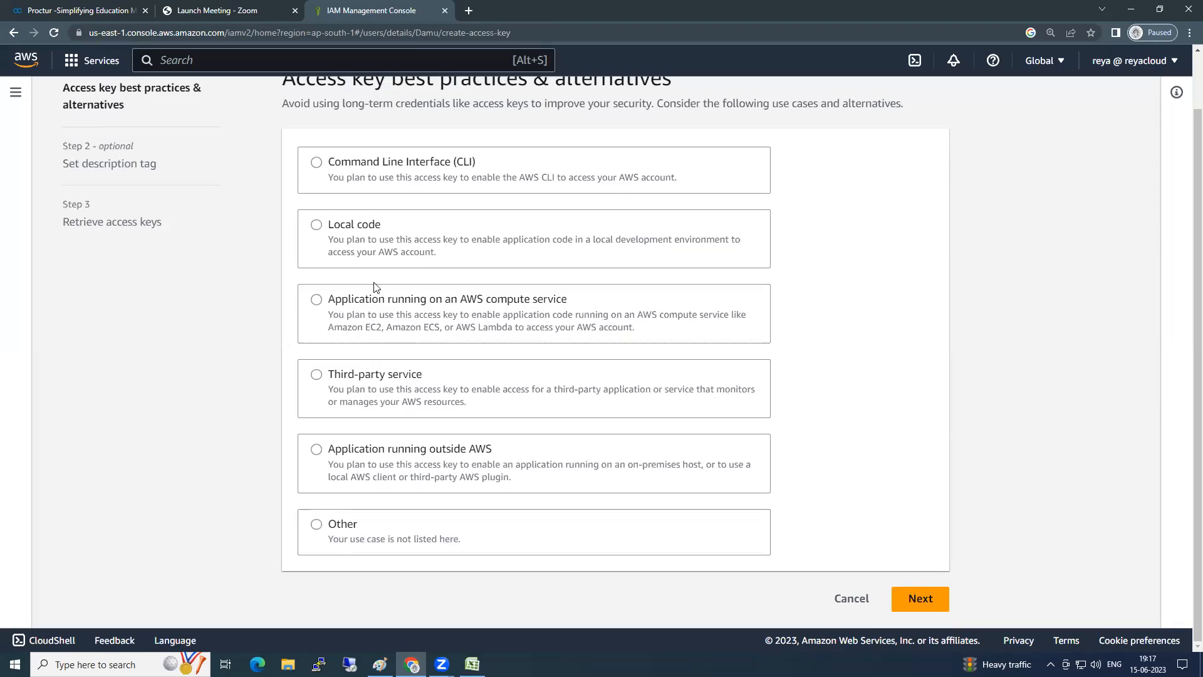
click(347, 167)
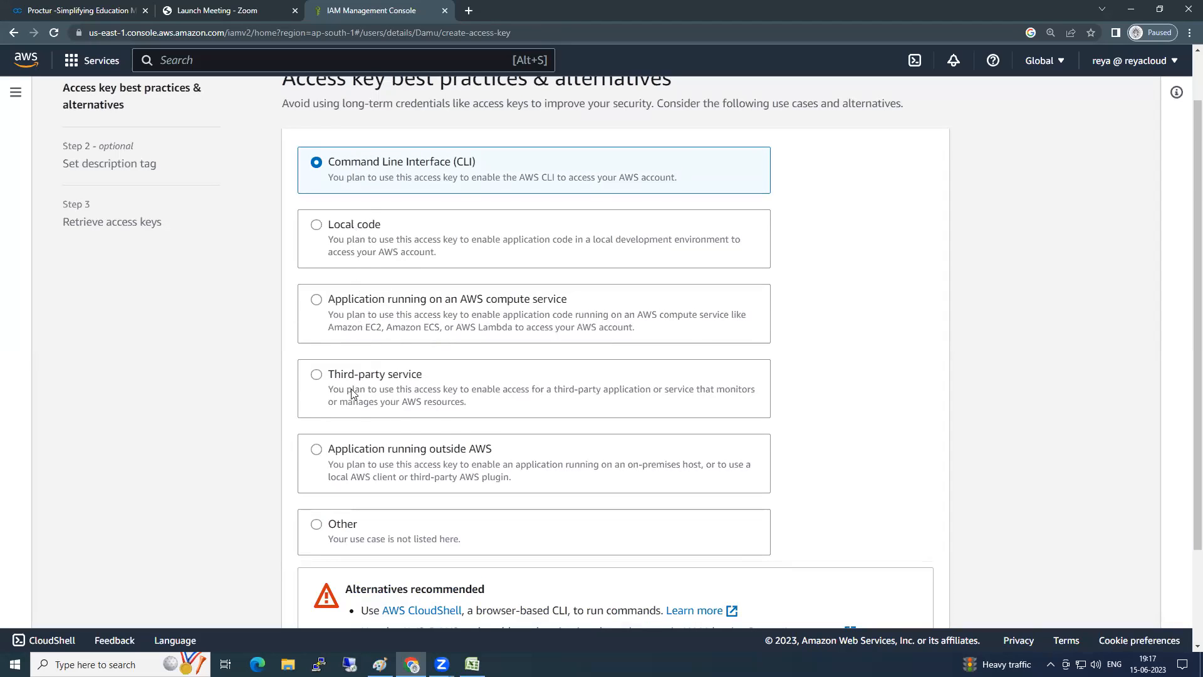
scroll(355, 392, down, 2)
click(304, 549)
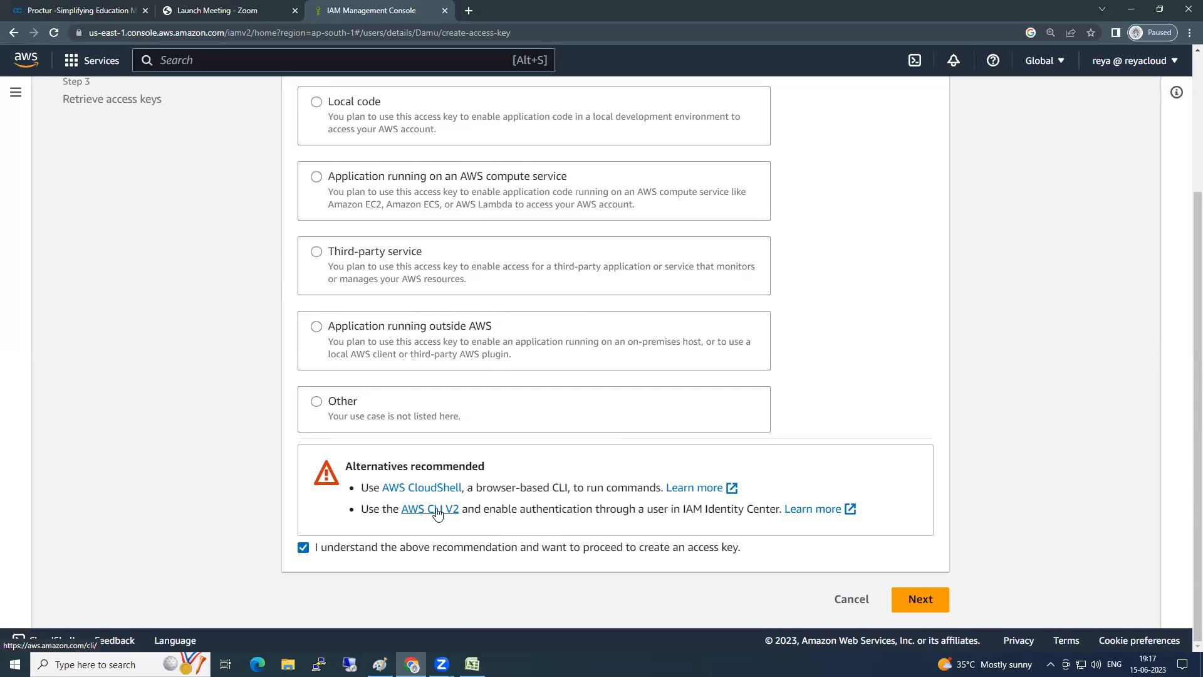
click(940, 600)
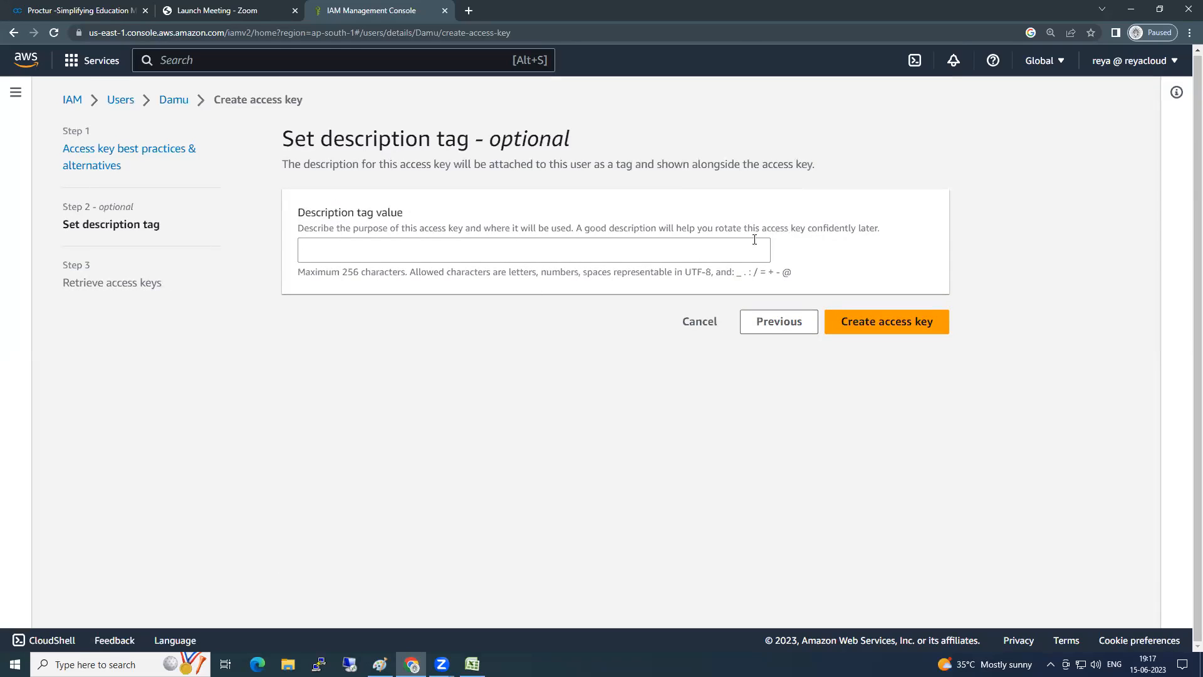
click(897, 322)
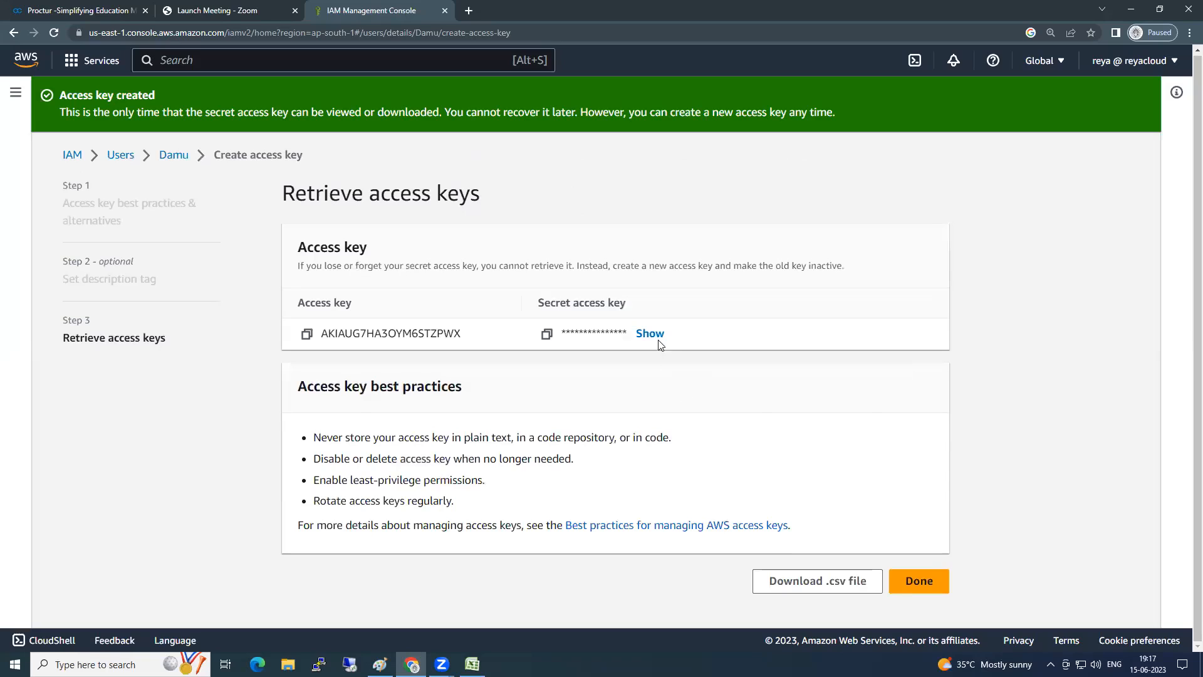
Show the new secret access key, copy it, and finish the wizard with Done.
click(650, 334)
double_click(362, 334)
double_click(749, 334)
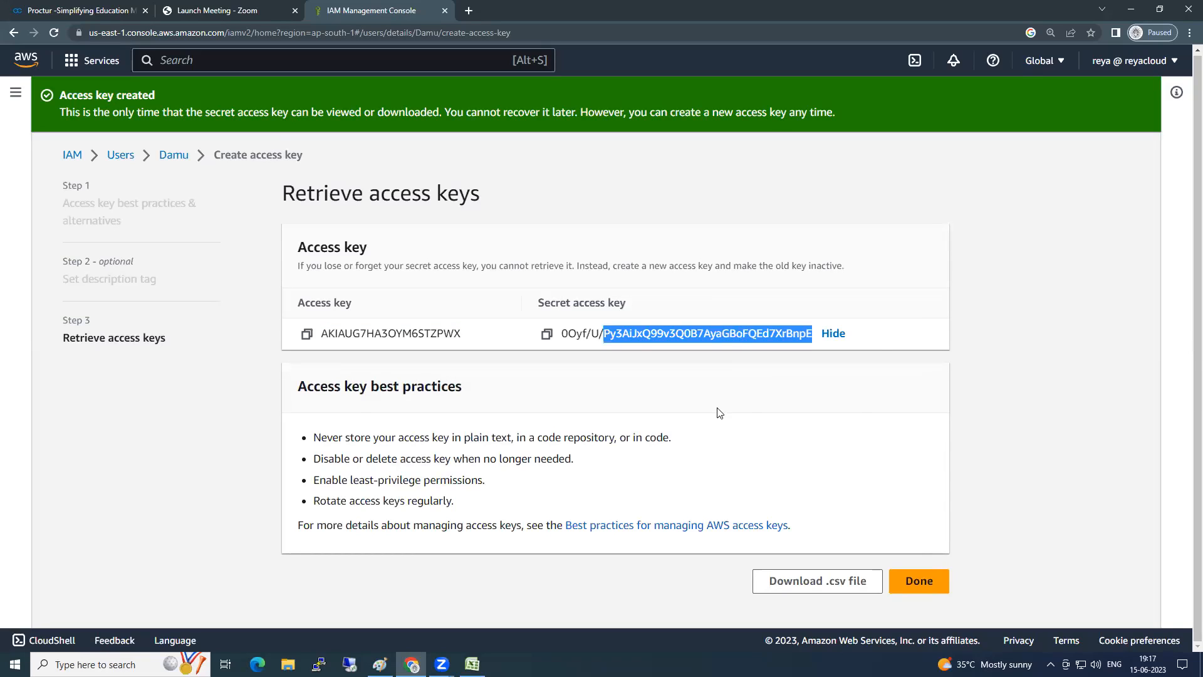
click(719, 414)
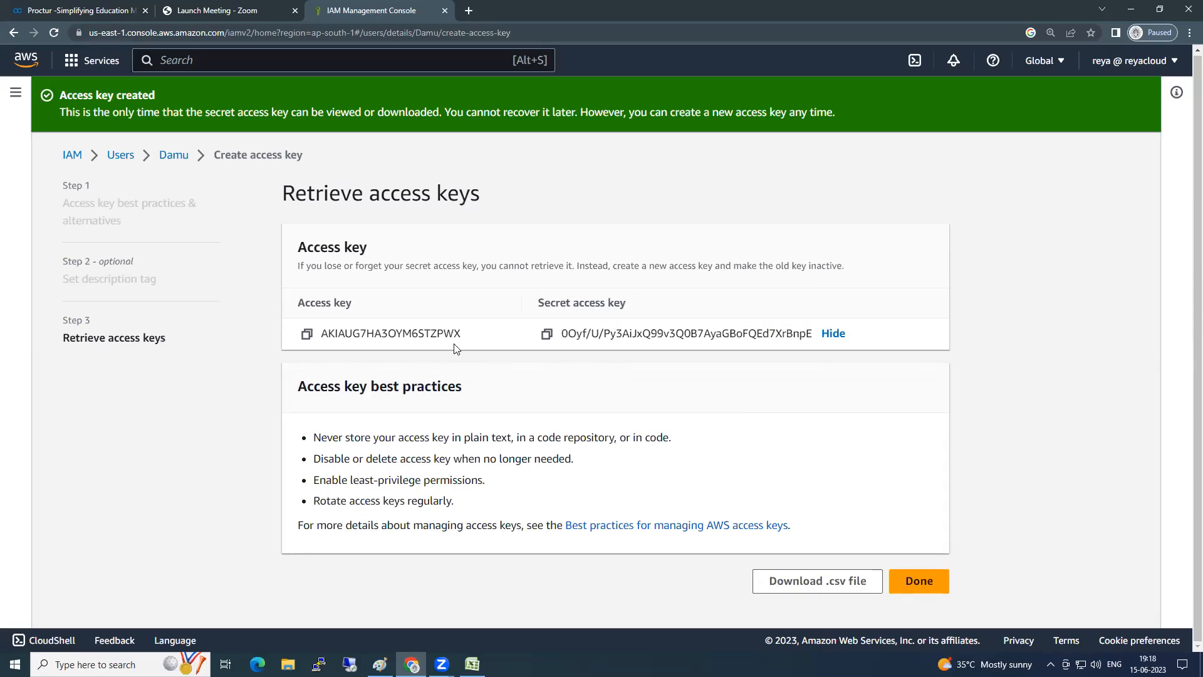
drag(352, 333, 895, 336)
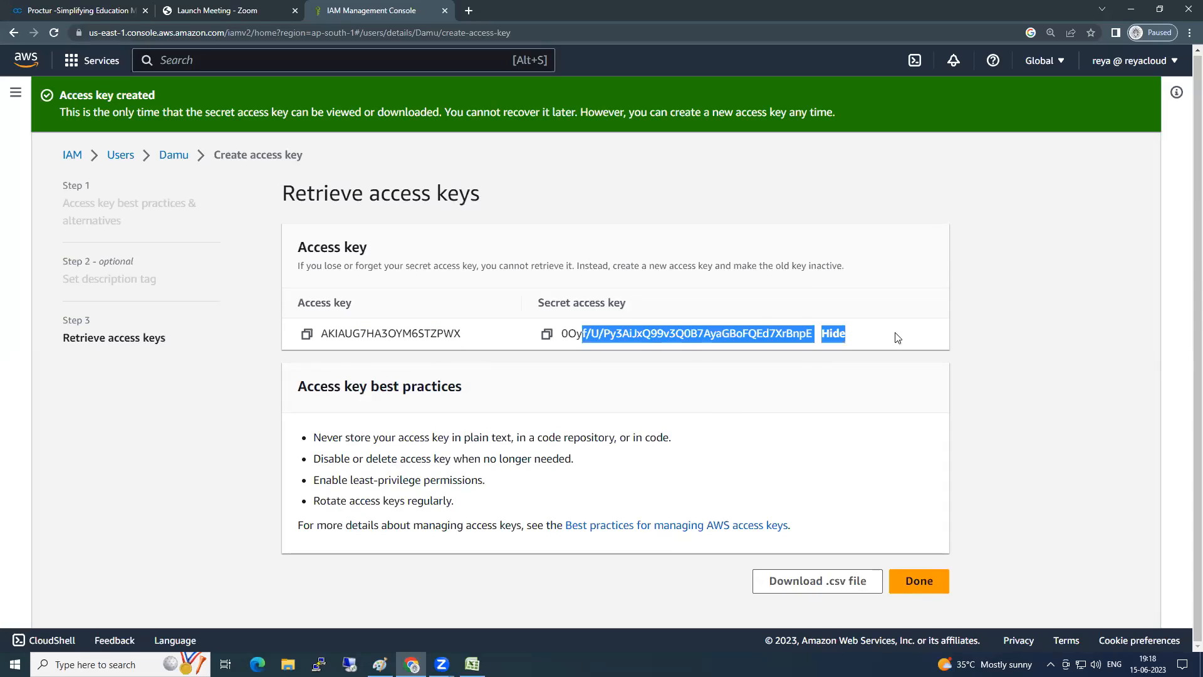
click(805, 399)
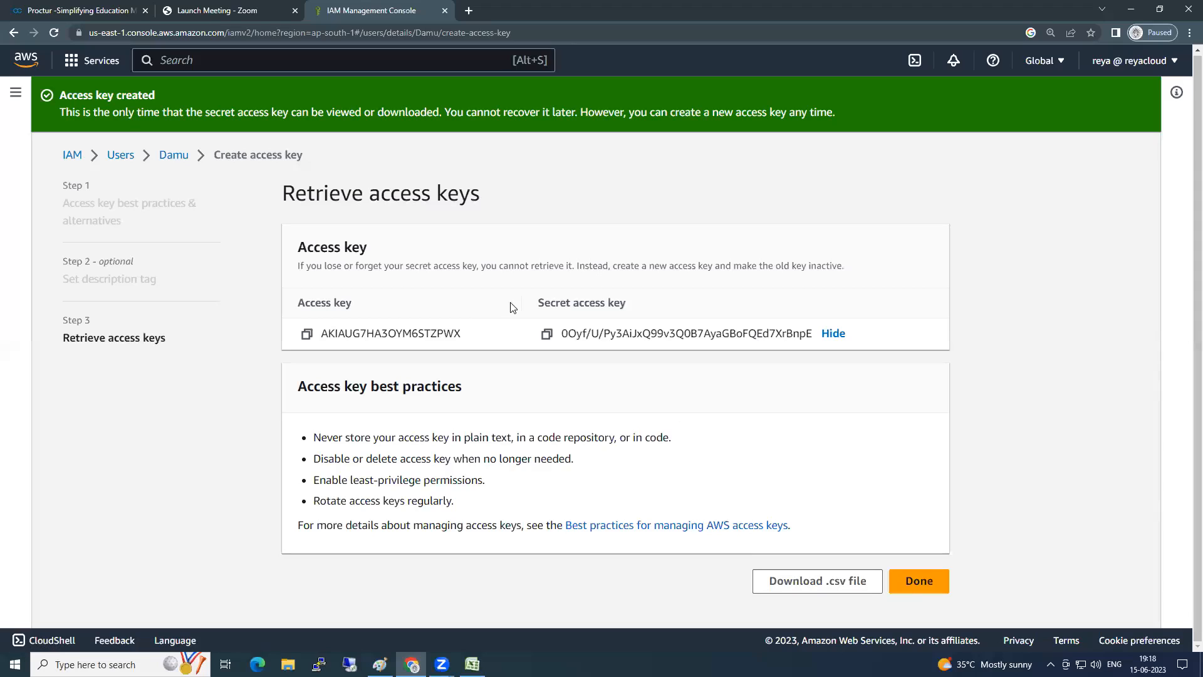
click(547, 334)
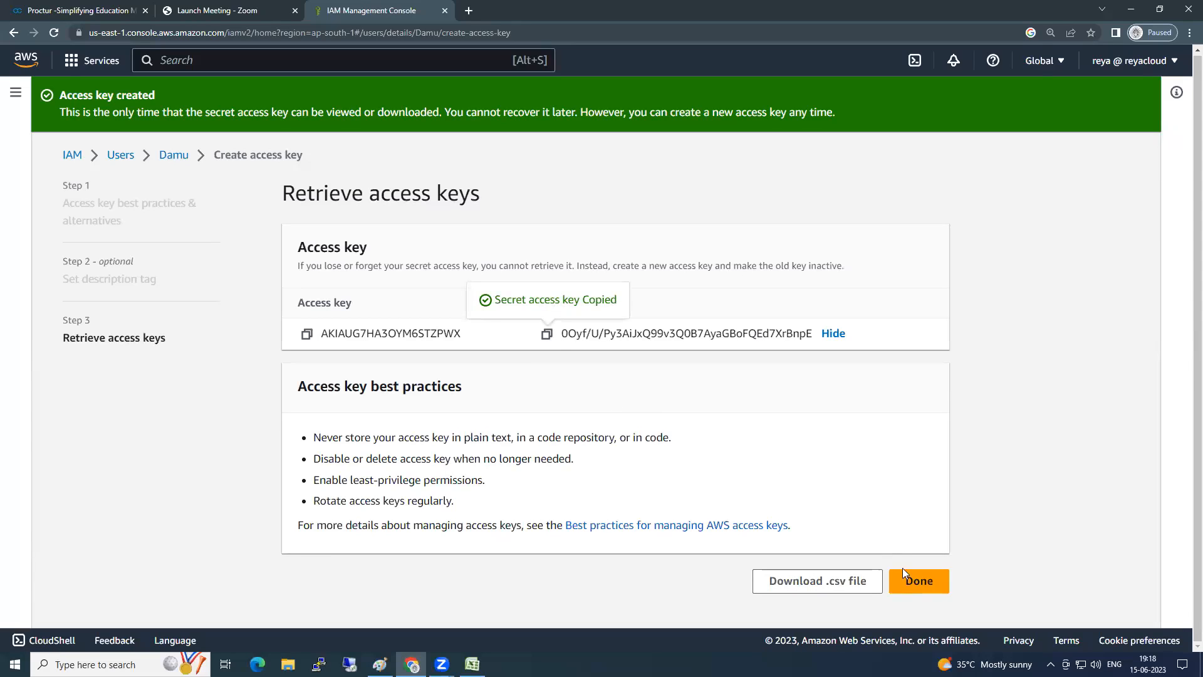
click(912, 584)
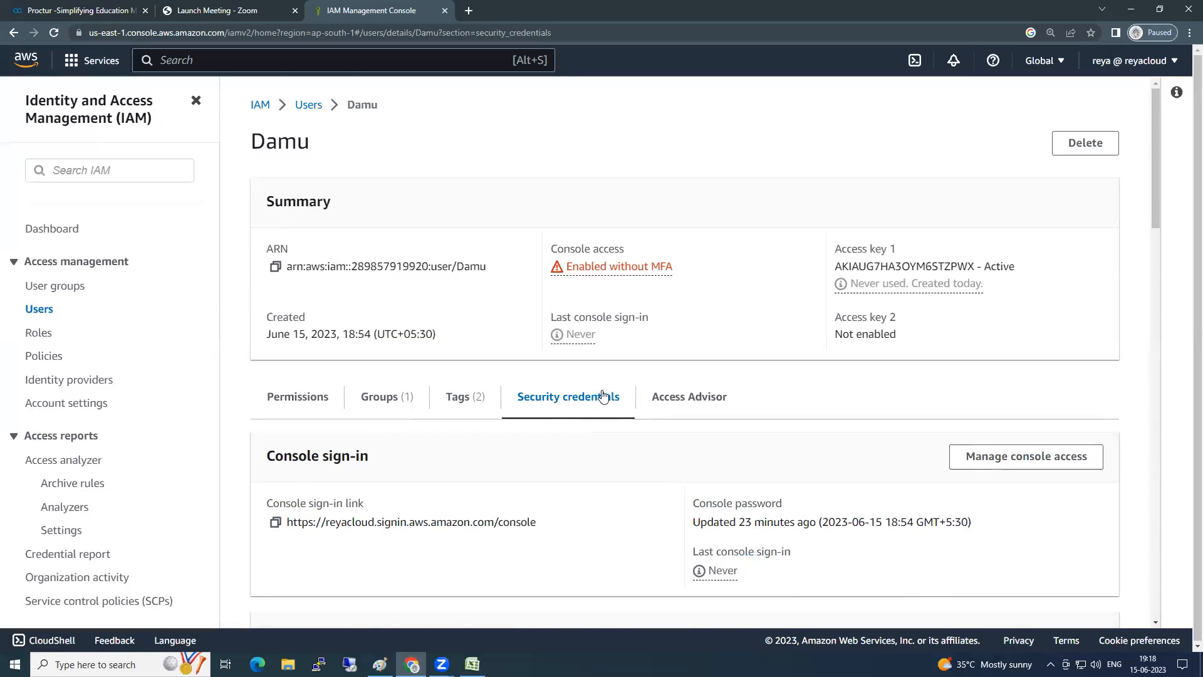
Scroll to Access keys, select the new key ID, and open its Actions menu.
scroll(599, 411, down, 4)
scroll(597, 395, down, 6)
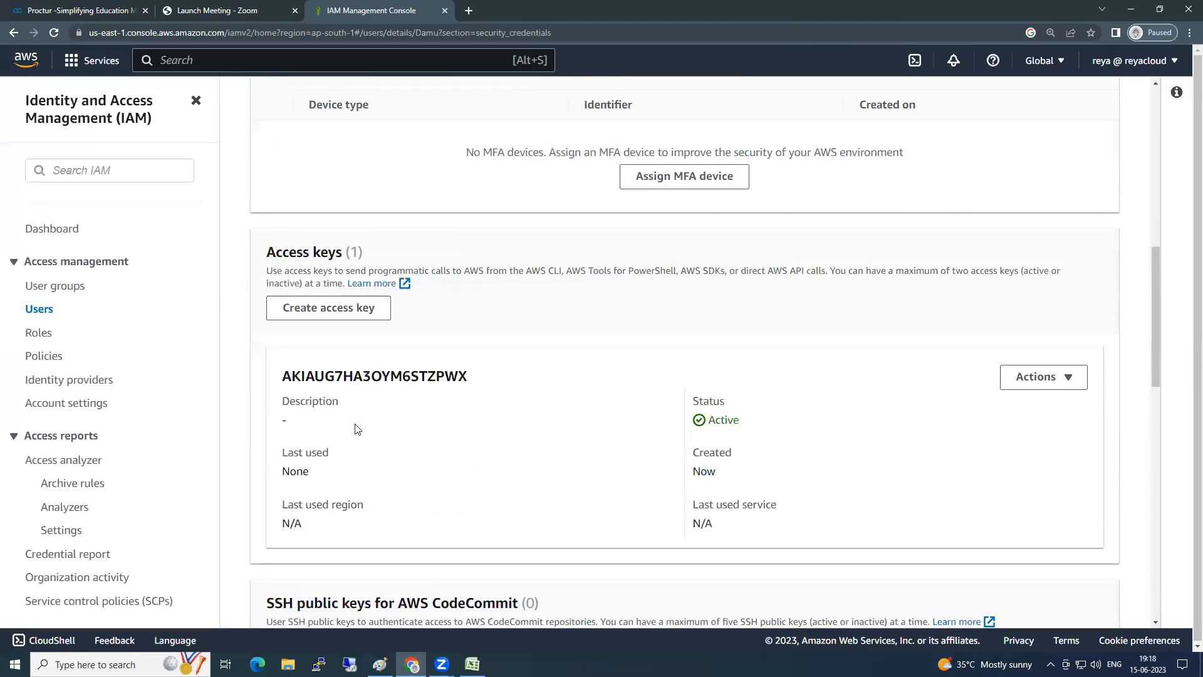
double_click(345, 377)
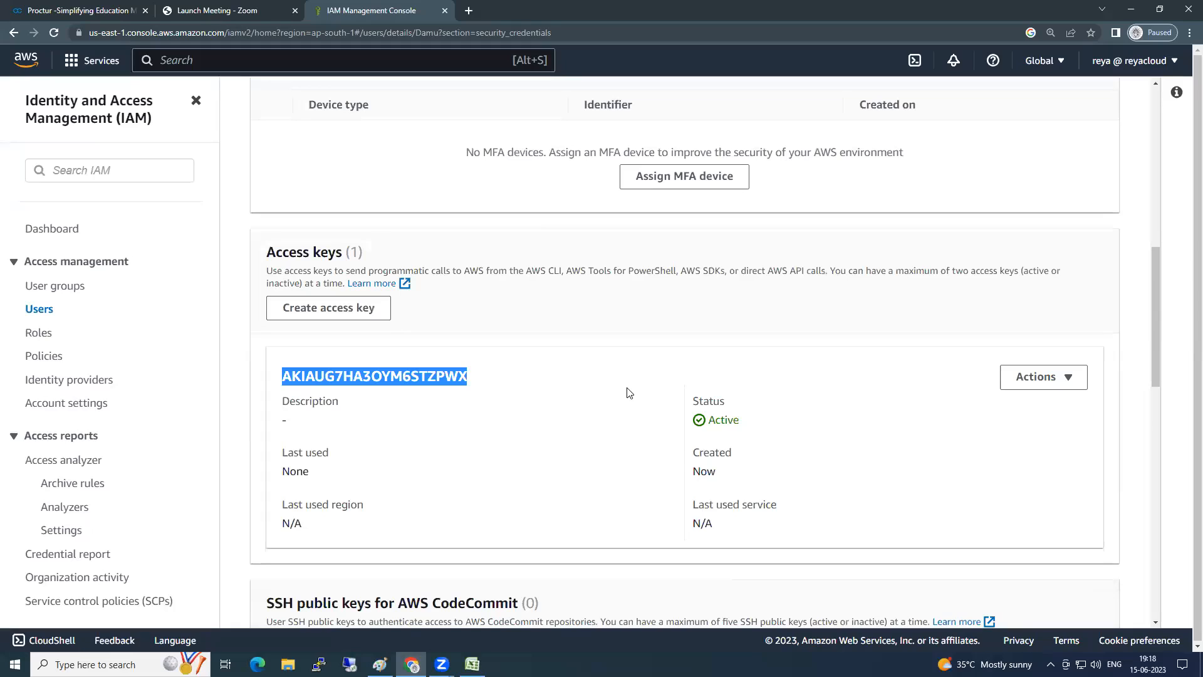
click(535, 392)
double_click(401, 378)
click(1066, 383)
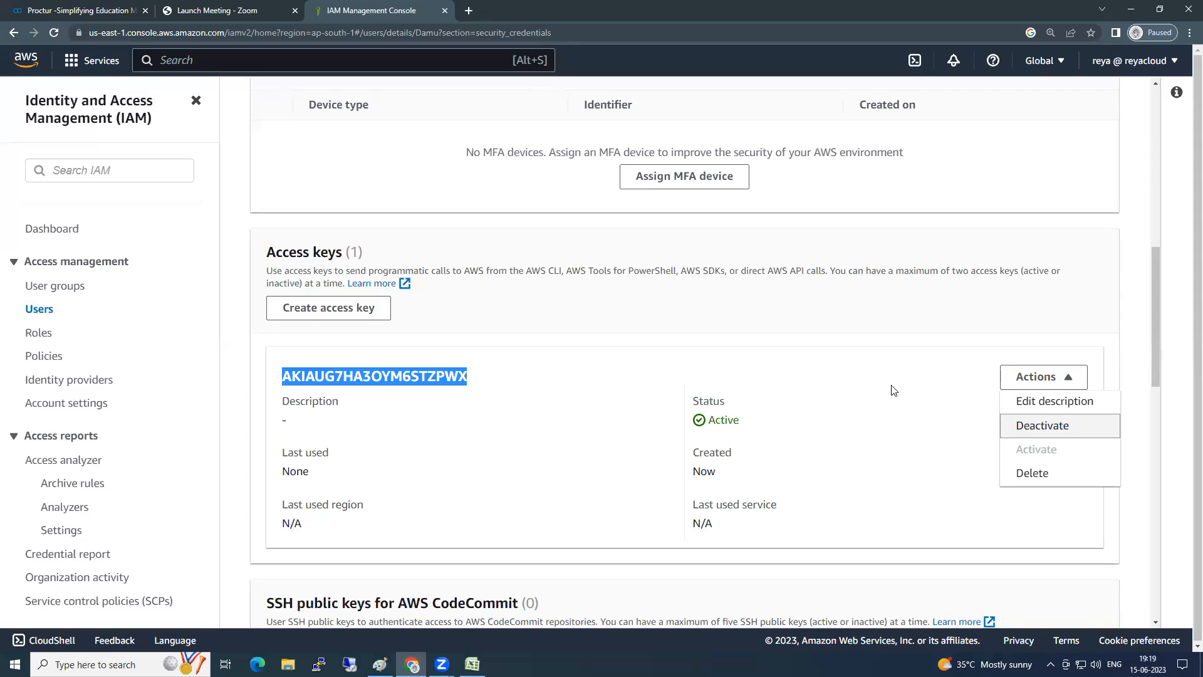
Deactivate the access key and confirm the deactivation.
click(1040, 430)
click(791, 478)
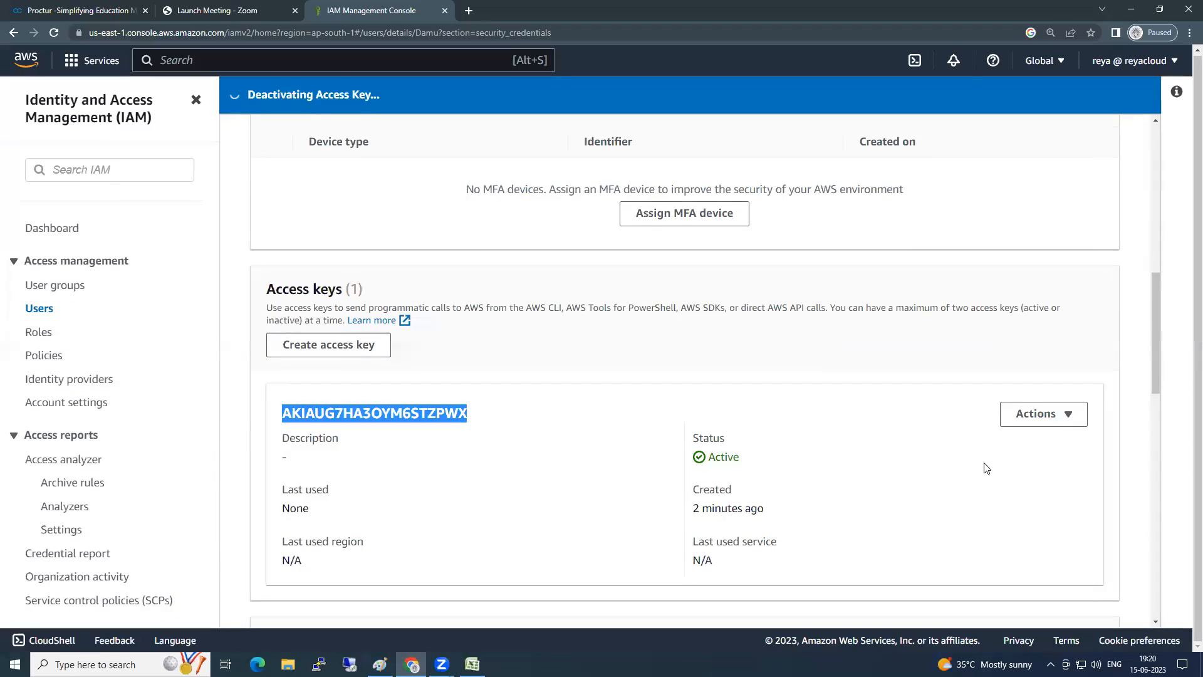
click(1082, 415)
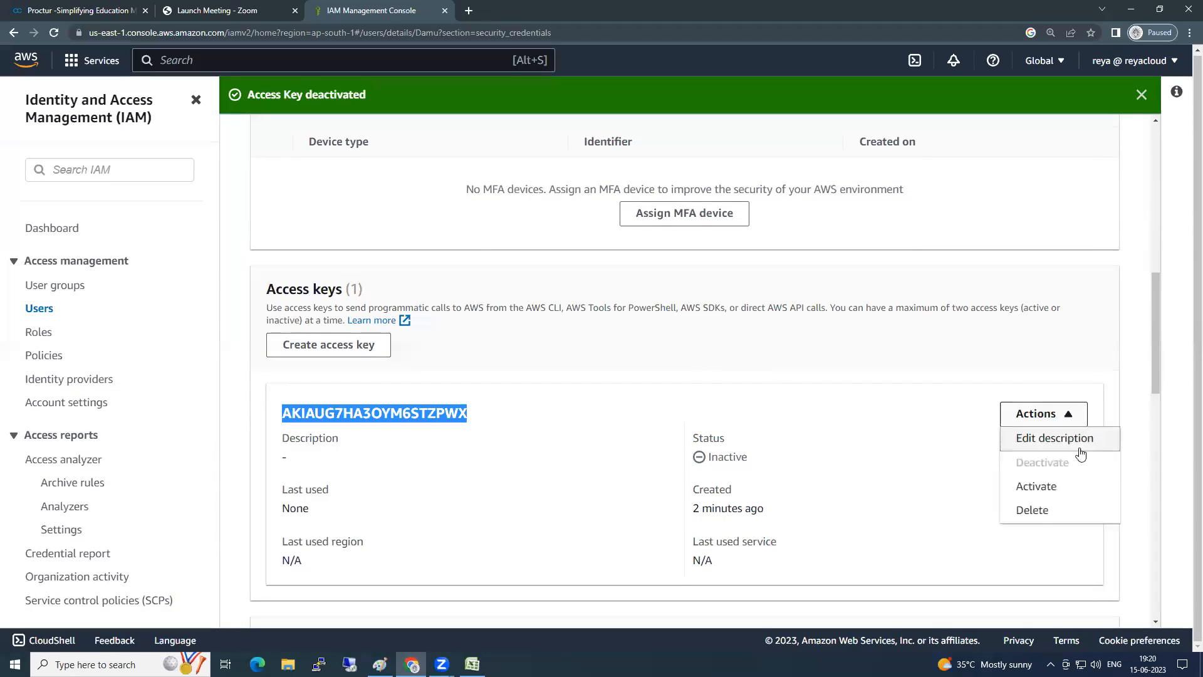
Delete the inactive key by pasting its key ID, then start a new access key.
click(1044, 515)
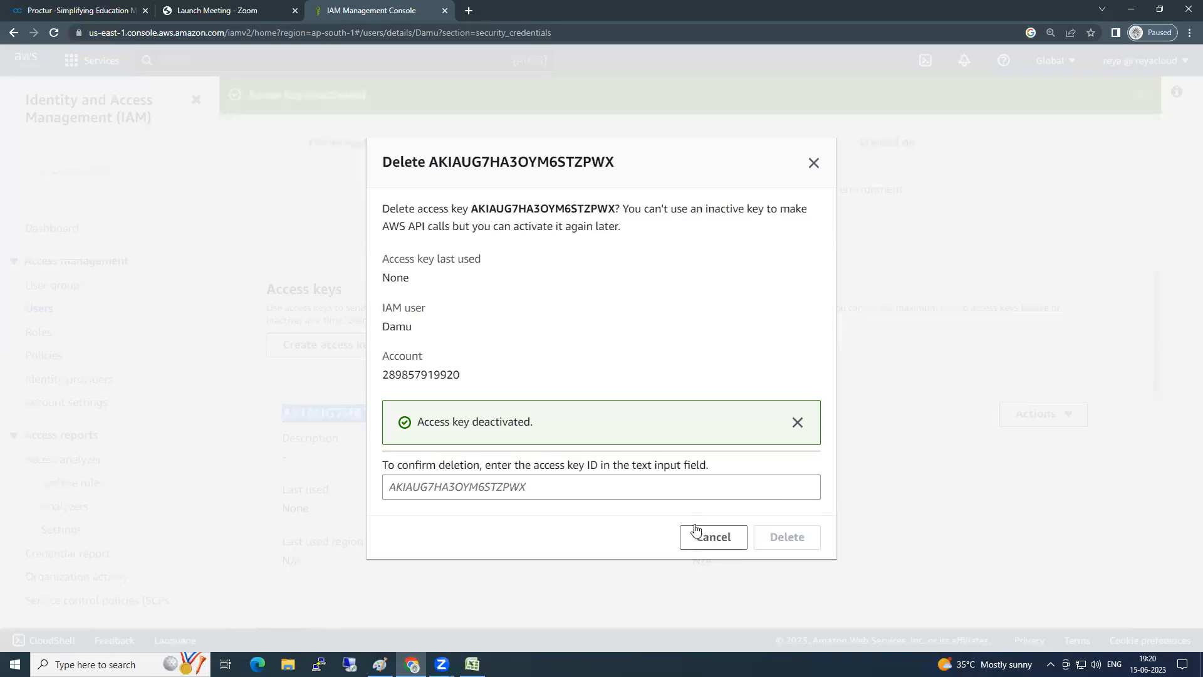
double_click(548, 208)
click(567, 487)
key(ctrl+v)
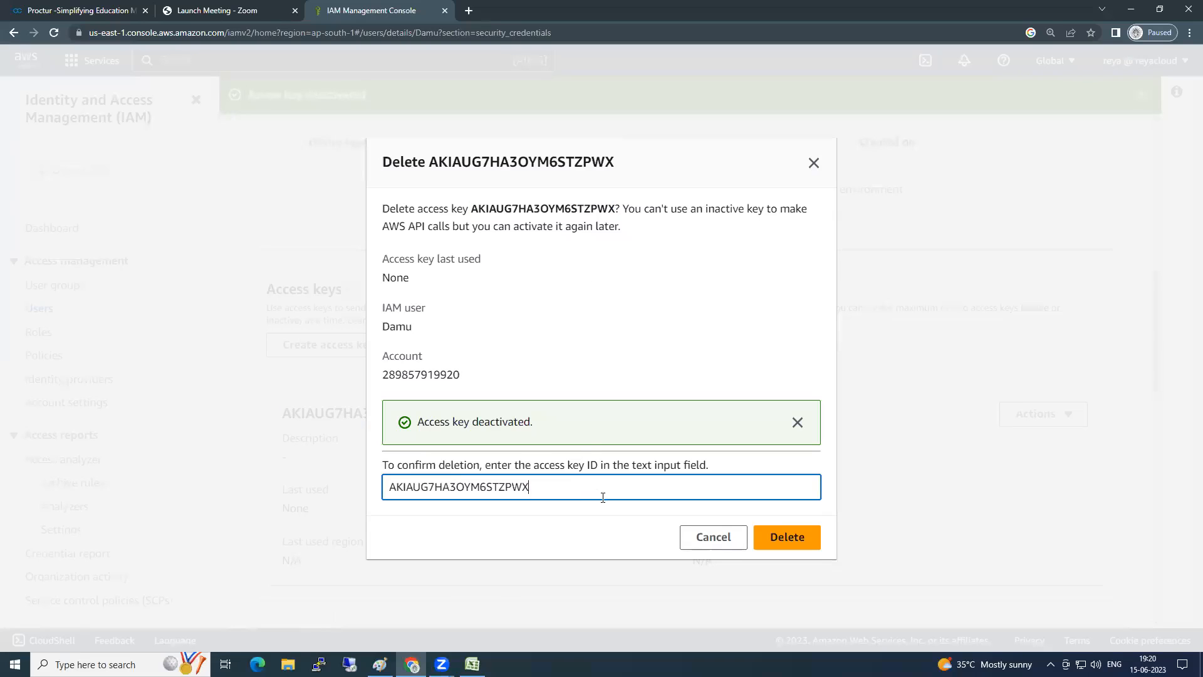
click(784, 534)
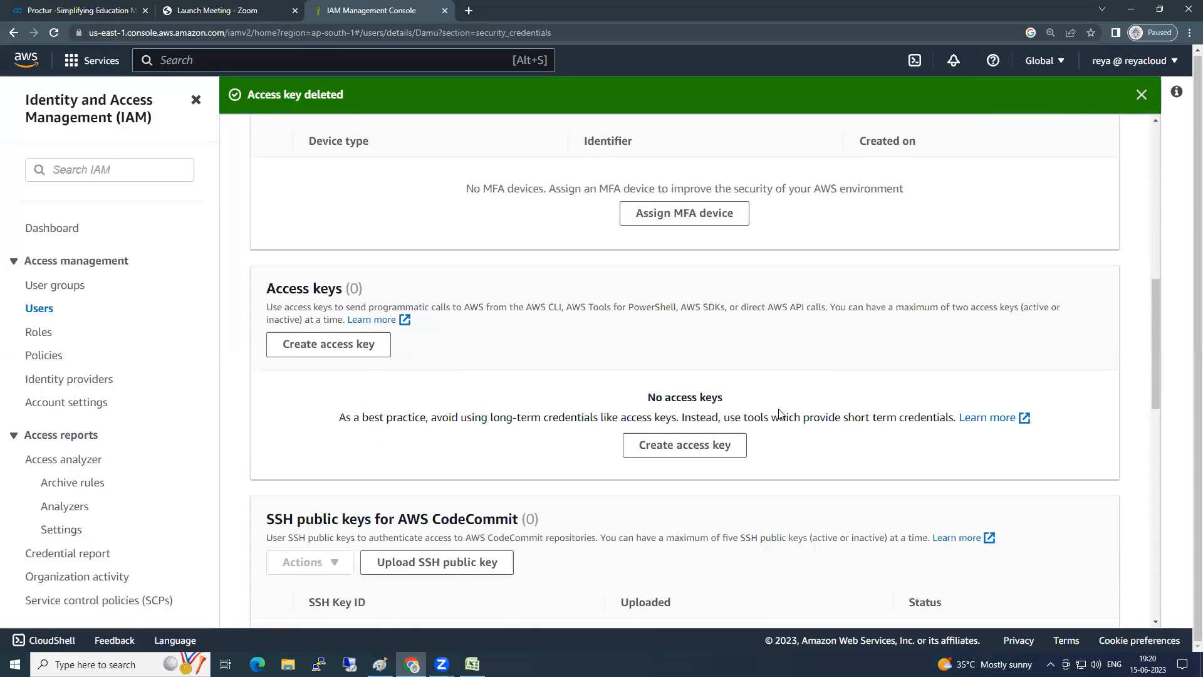
click(328, 345)
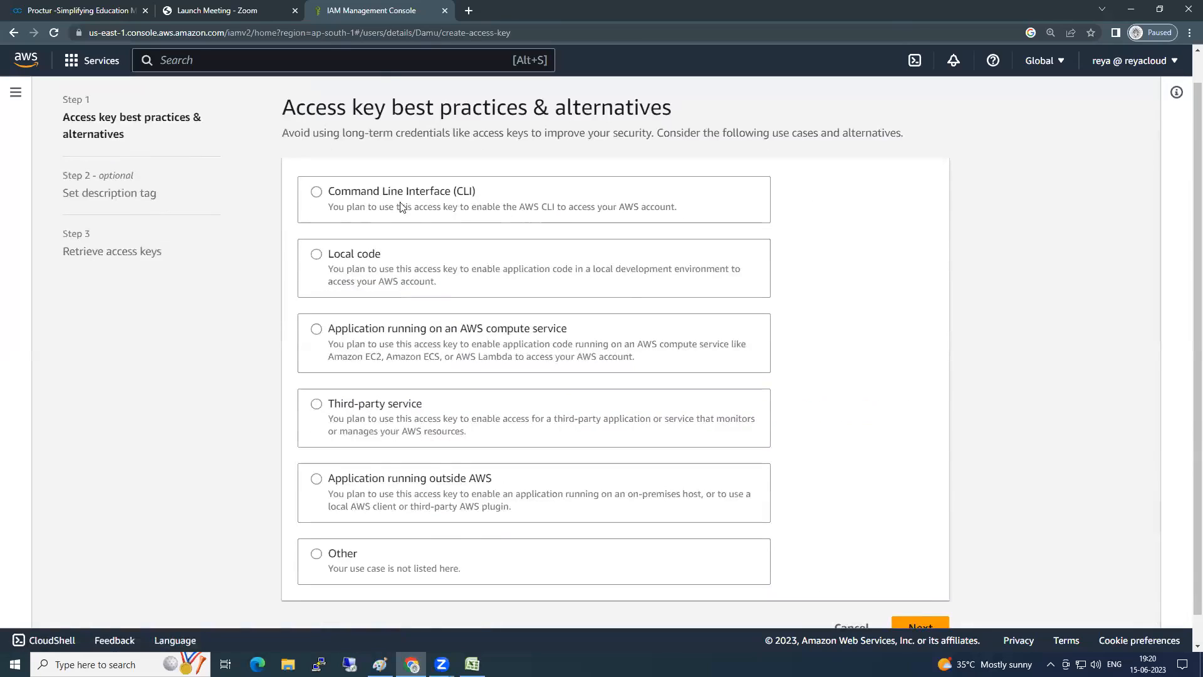
Create a CLI access key and leave the wizard without downloading the secret key.
click(401, 202)
scroll(771, 422, down, 3)
click(943, 600)
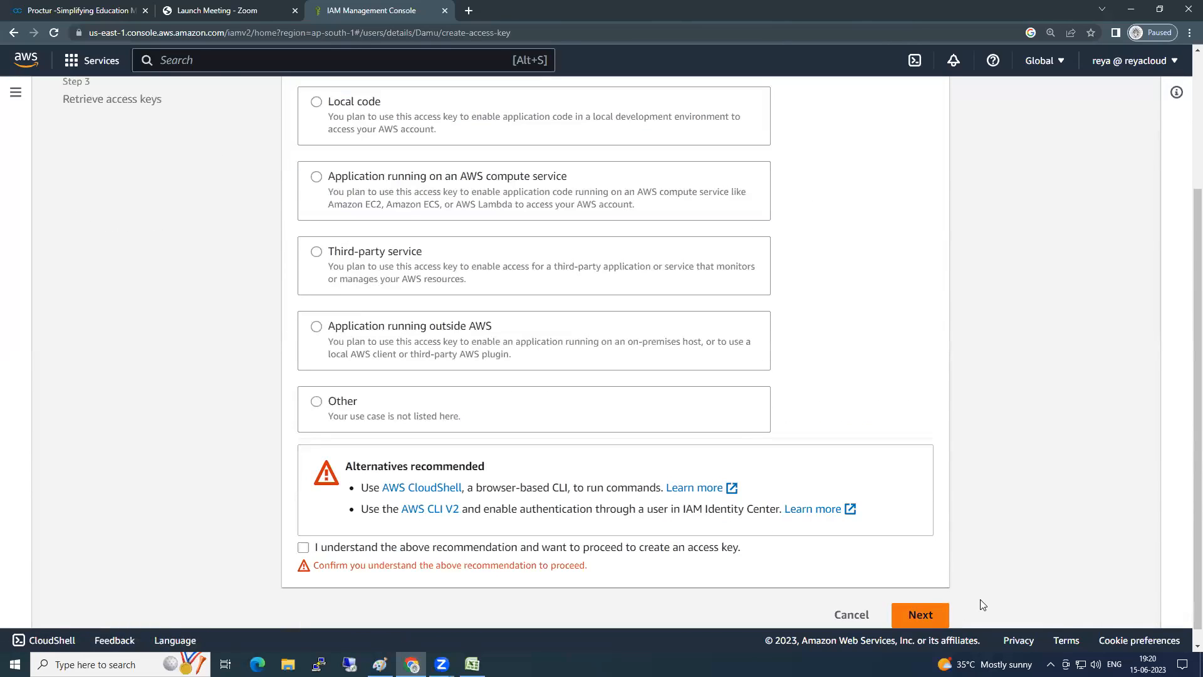
click(303, 547)
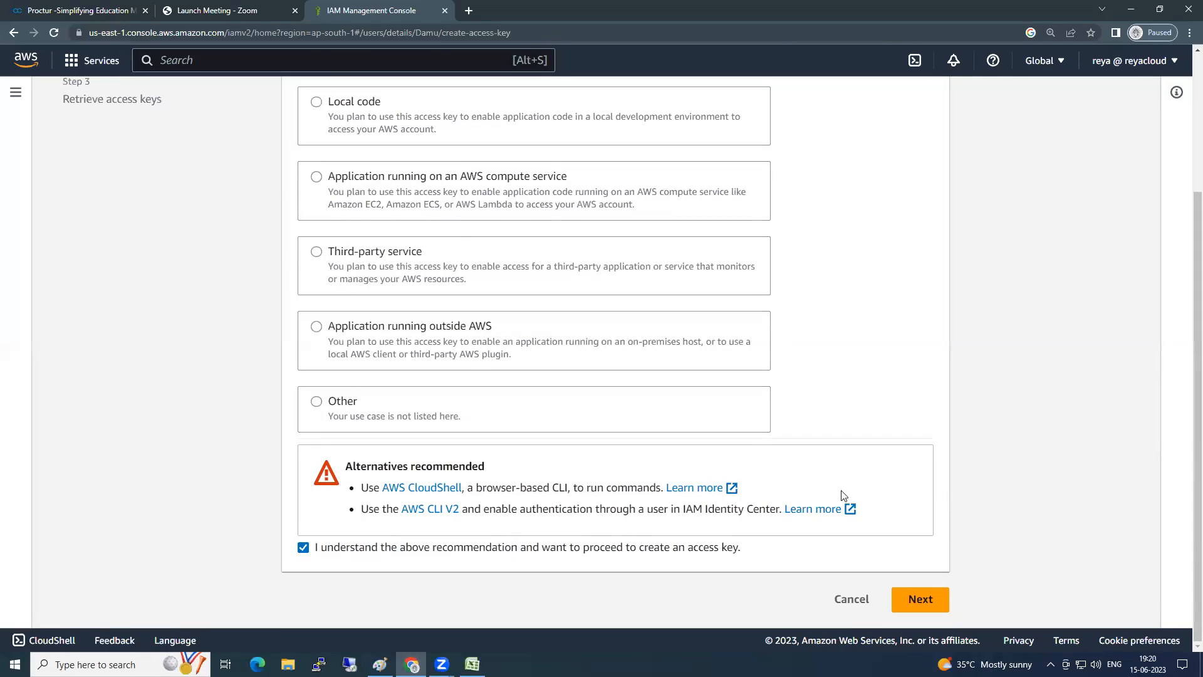
click(921, 600)
click(924, 335)
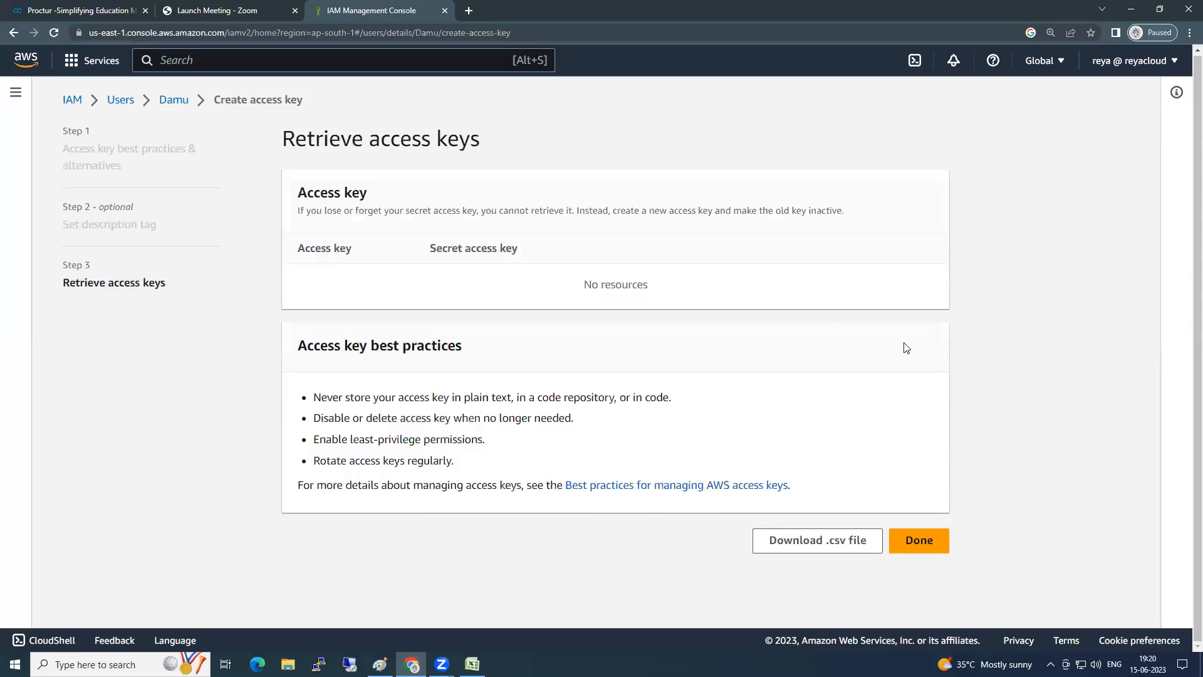
click(919, 581)
click(779, 408)
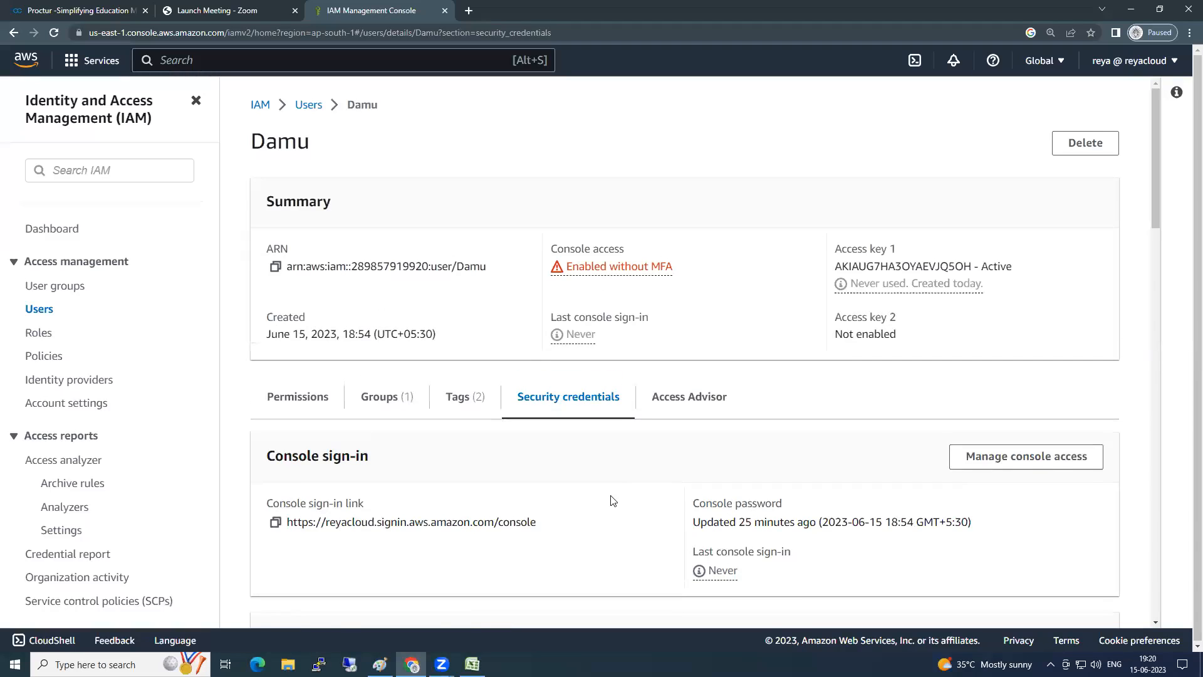
Create a second CLI access key and finish its wizard.
scroll(611, 498, down, 10)
click(339, 312)
click(460, 229)
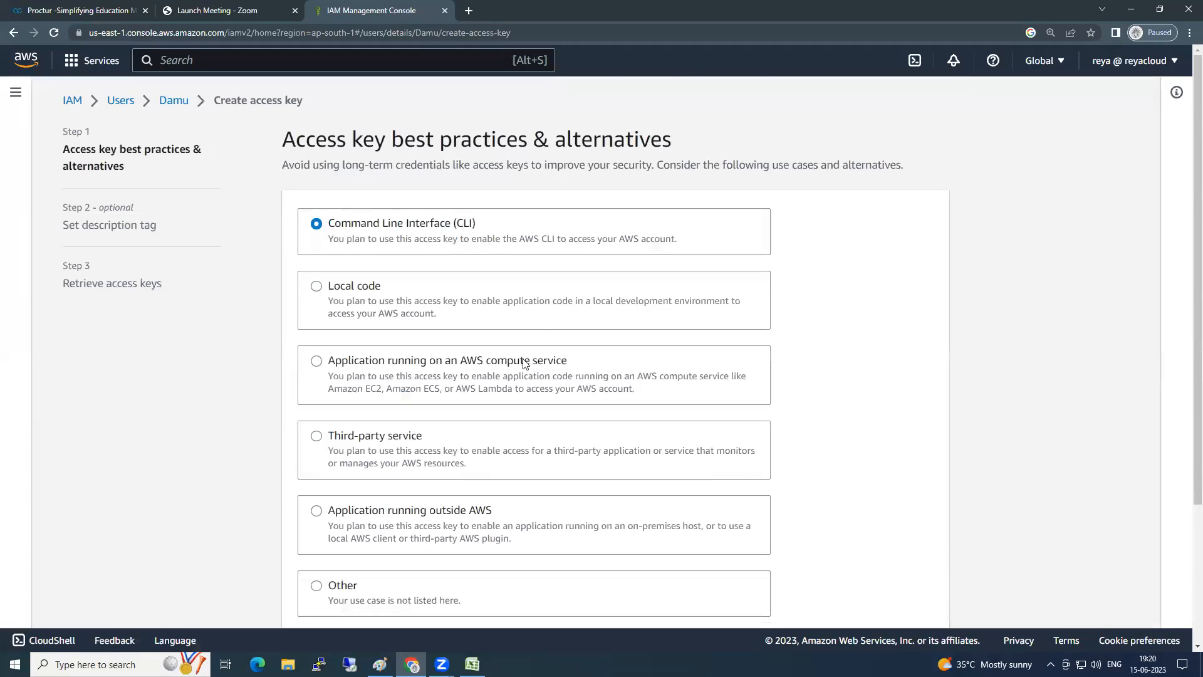
scroll(460, 250, down, 3)
click(359, 547)
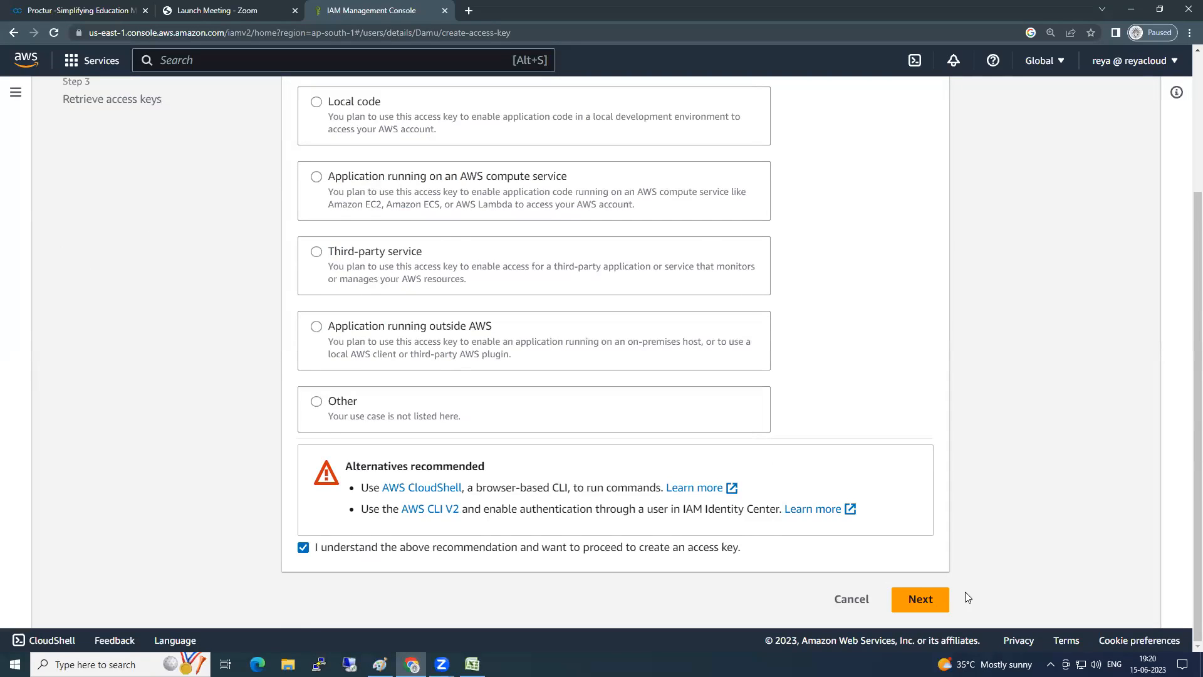
click(940, 595)
click(918, 324)
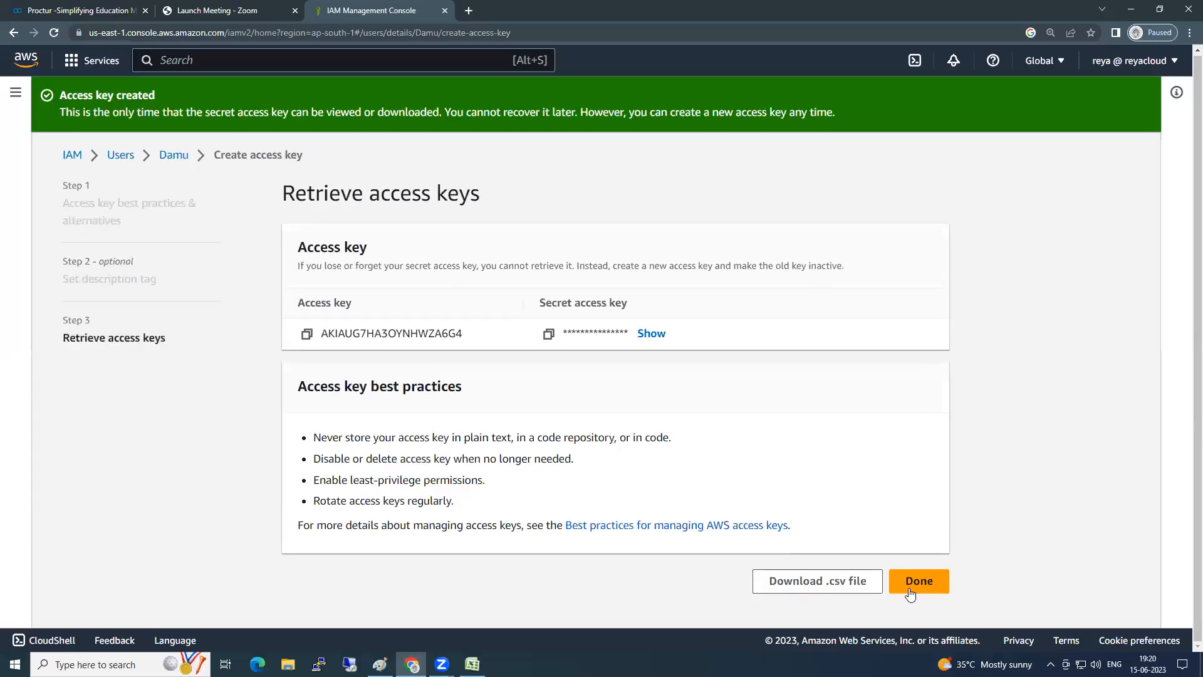
click(919, 582)
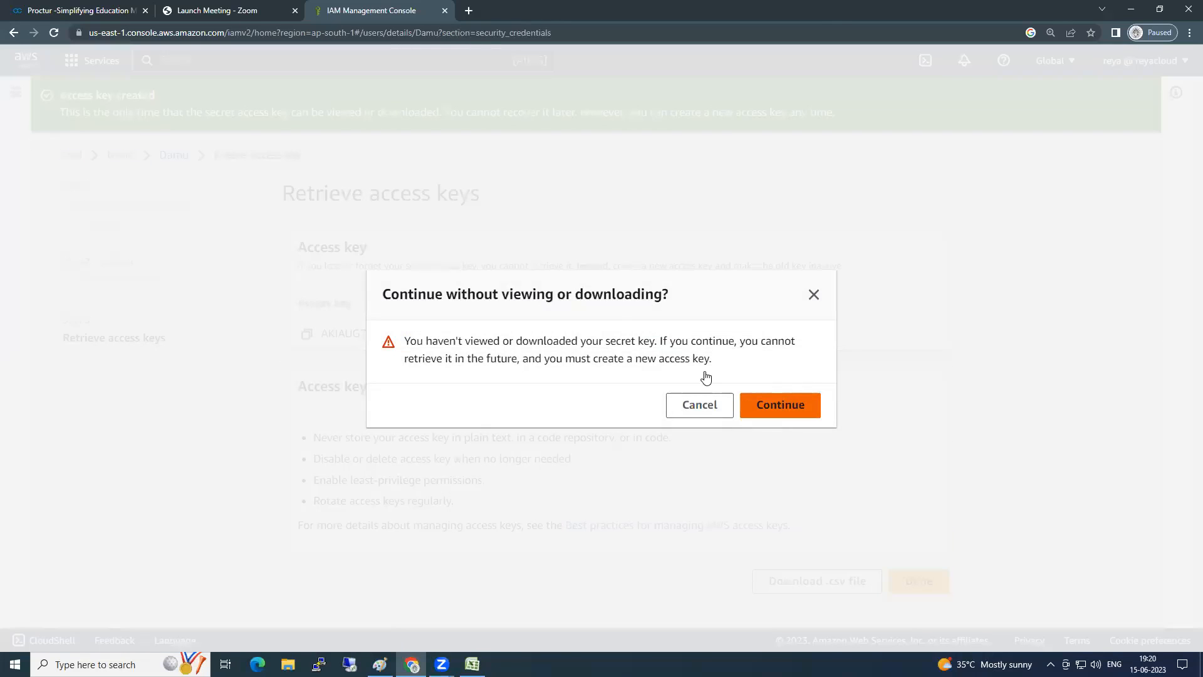
Continue without downloading, then inspect both Active key IDs and the second key's actions.
click(752, 405)
scroll(526, 428, down, 4)
scroll(527, 429, down, 8)
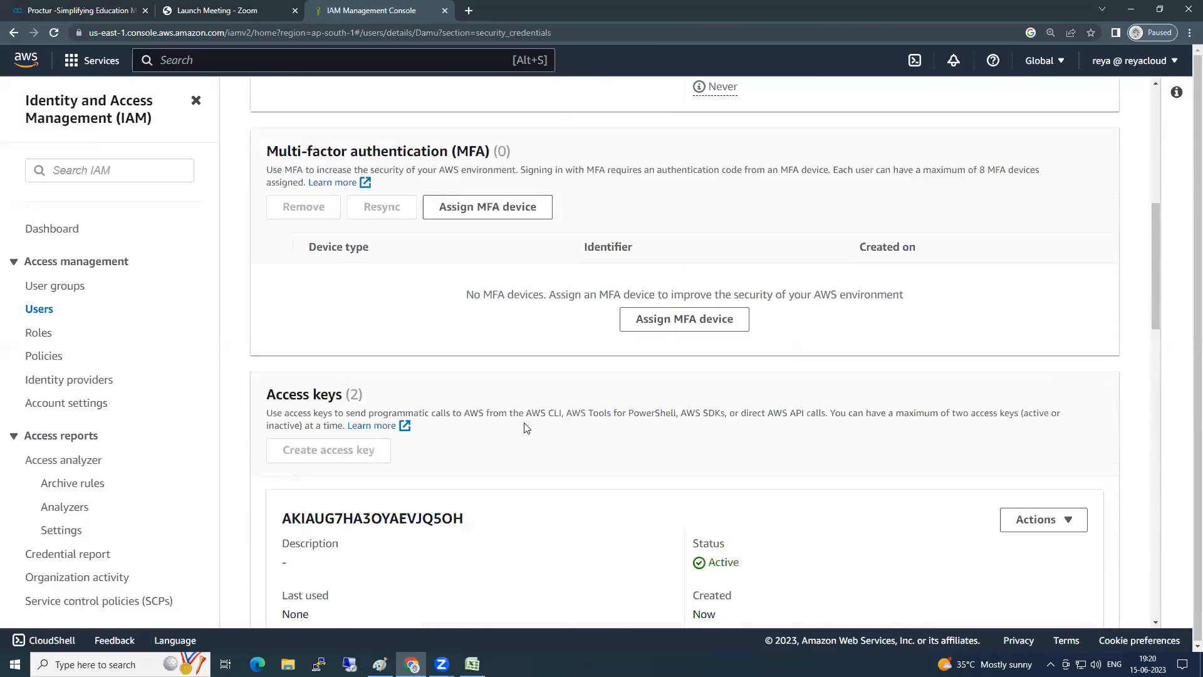
drag(280, 207, 472, 213)
click(455, 267)
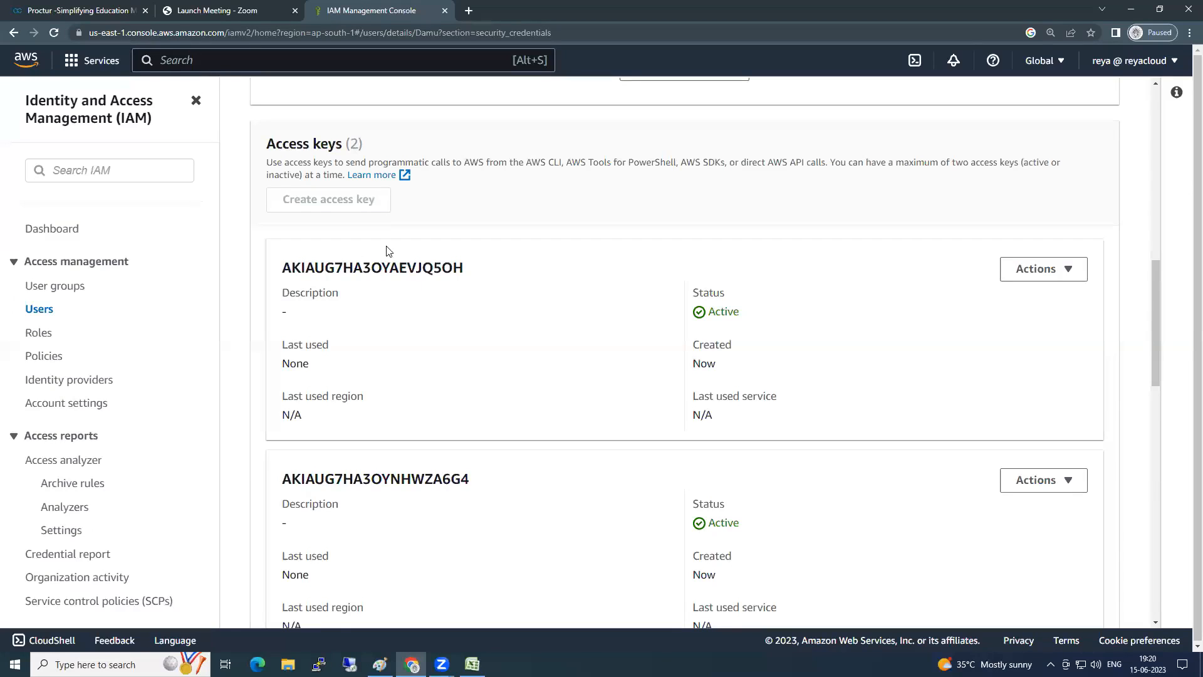
double_click(384, 266)
double_click(404, 481)
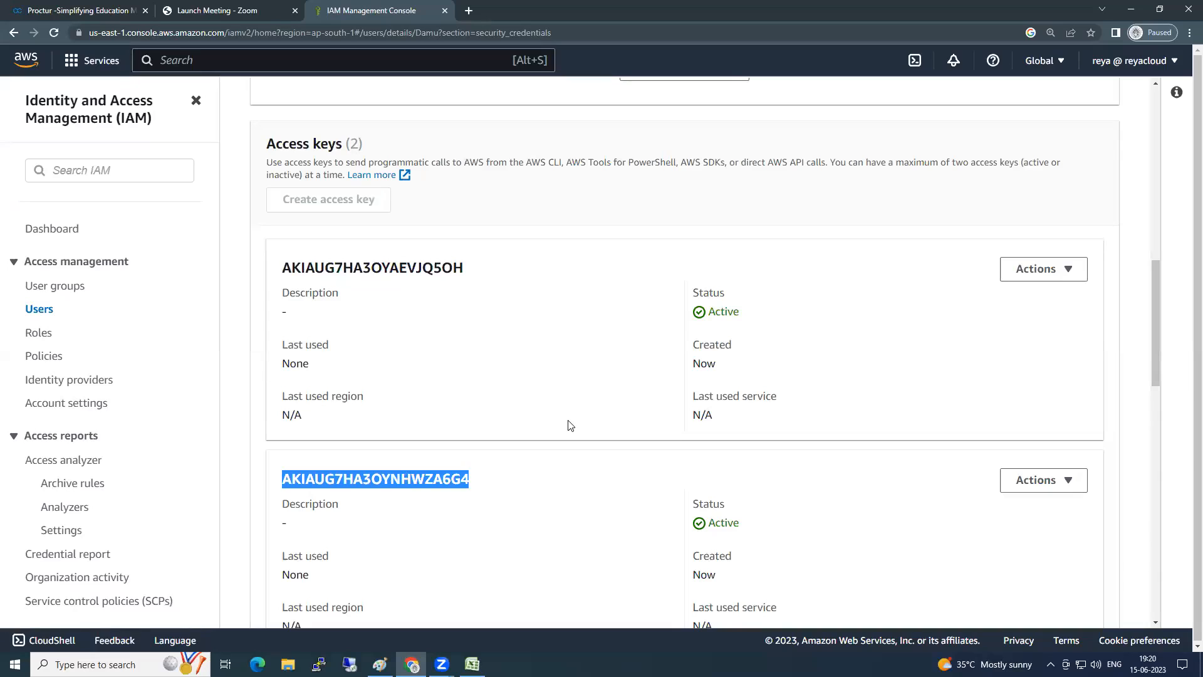
click(385, 261)
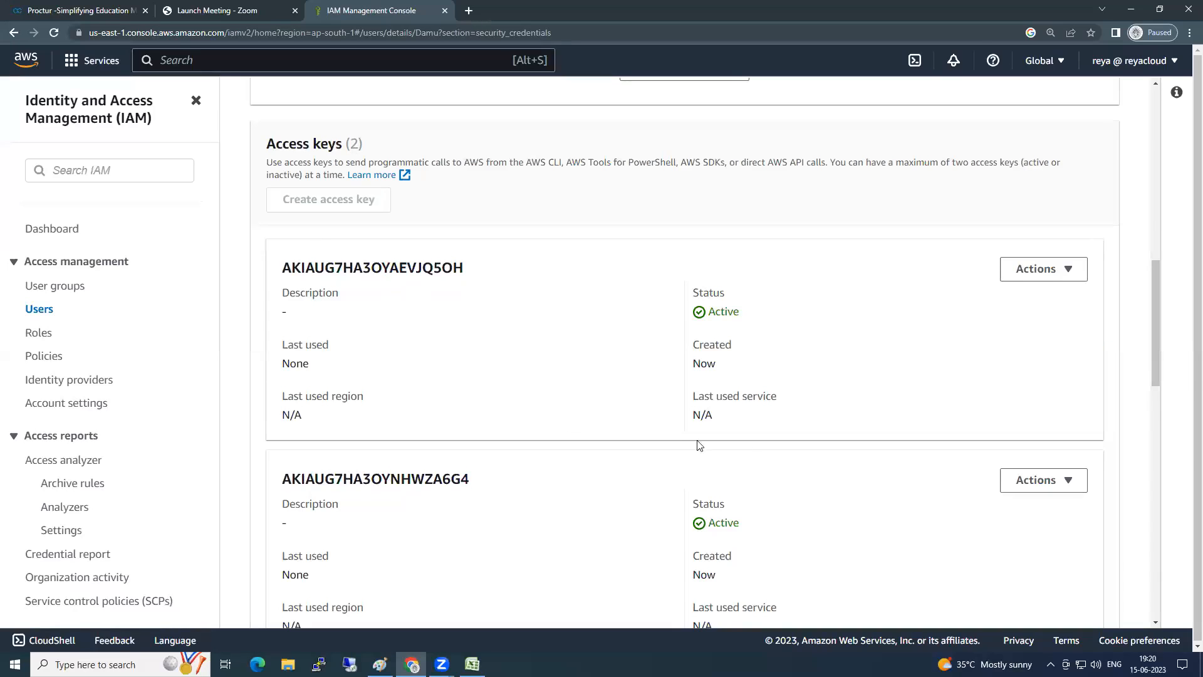
click(1074, 492)
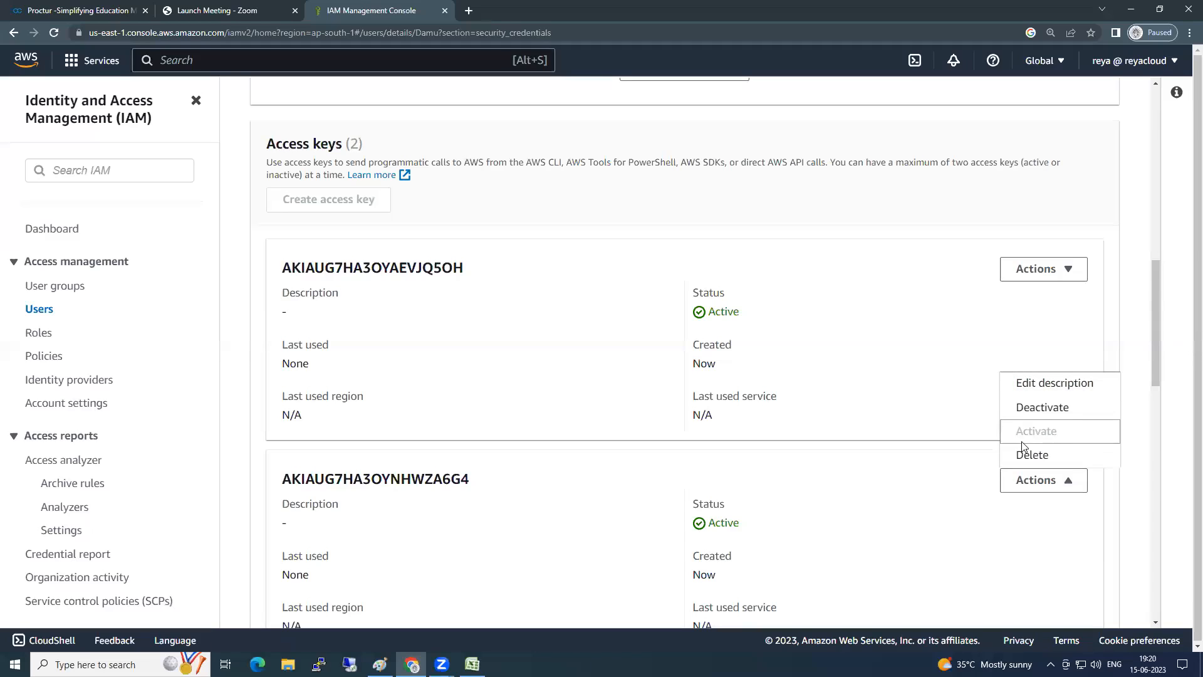
click(925, 407)
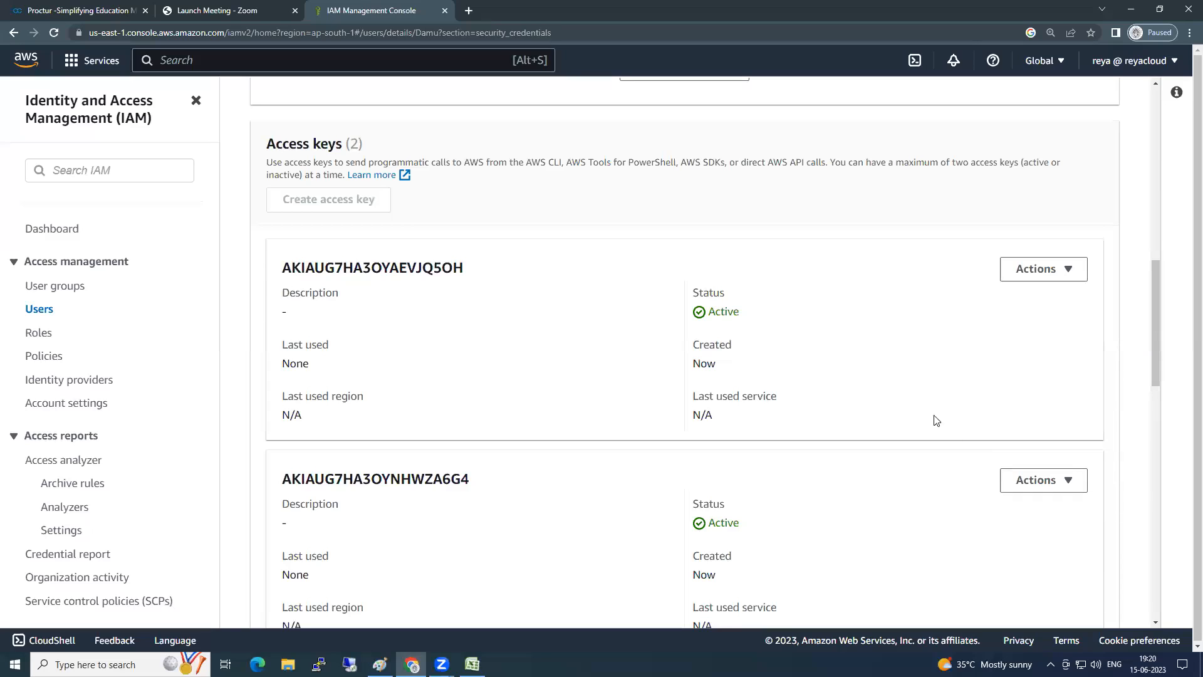
Start deleting the second access key, then cancel the deletion.
scroll(1055, 484, down, 2)
click(1053, 362)
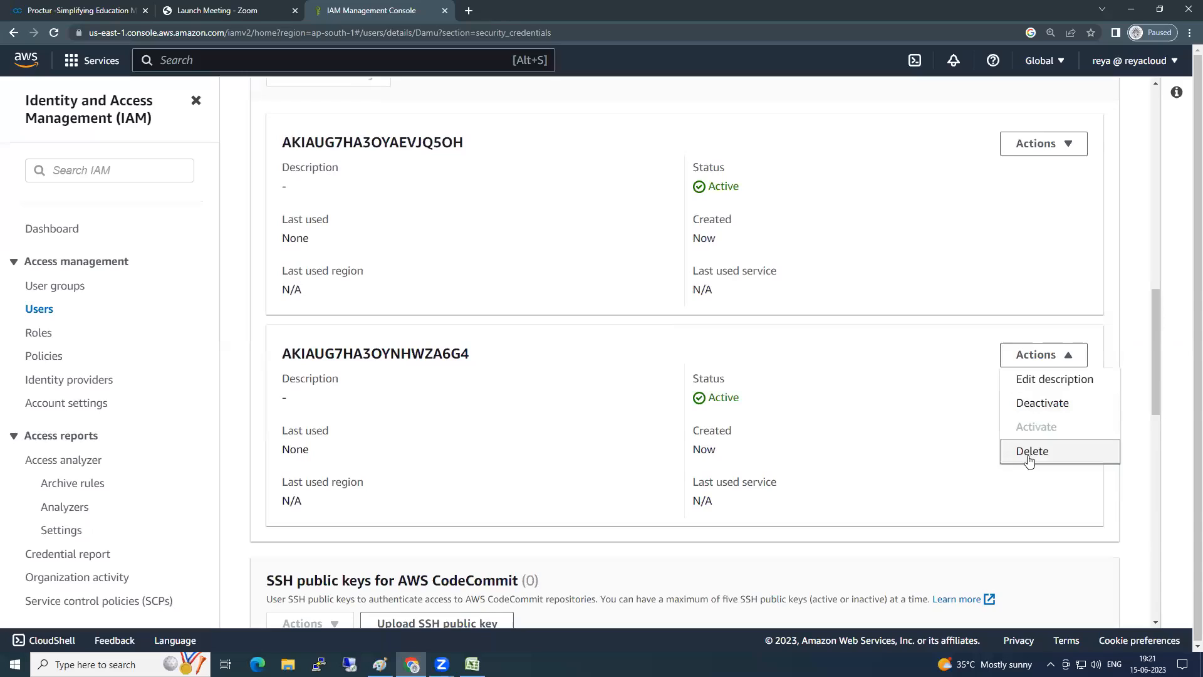
click(1029, 459)
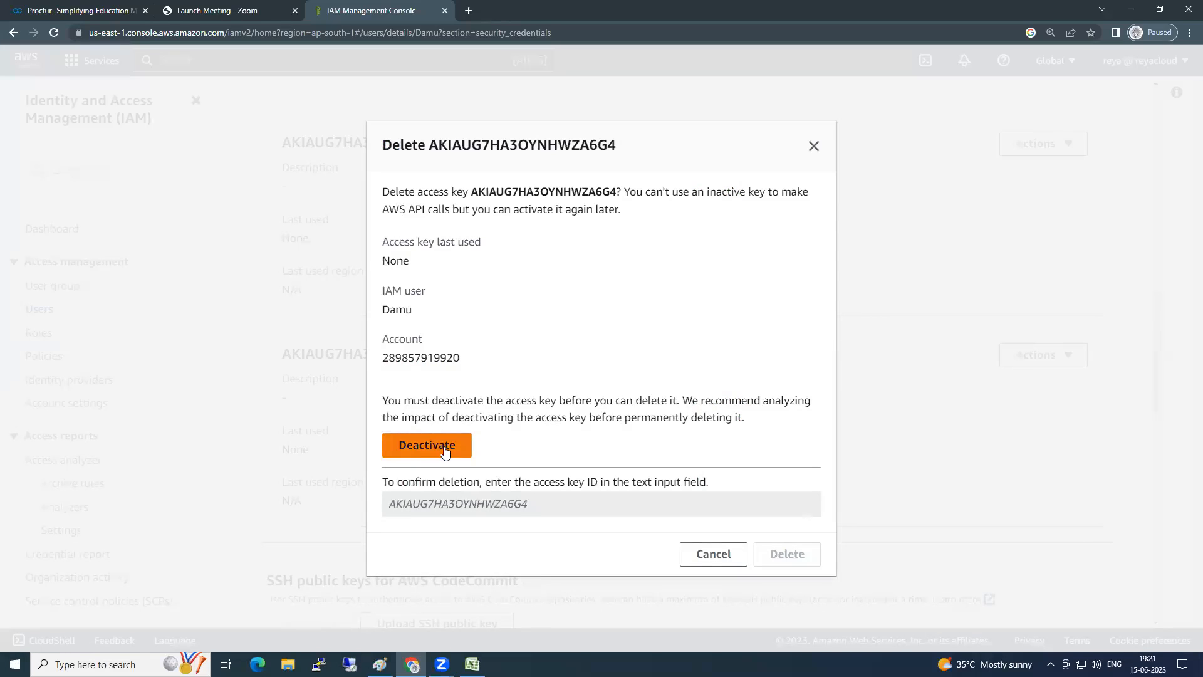
click(708, 554)
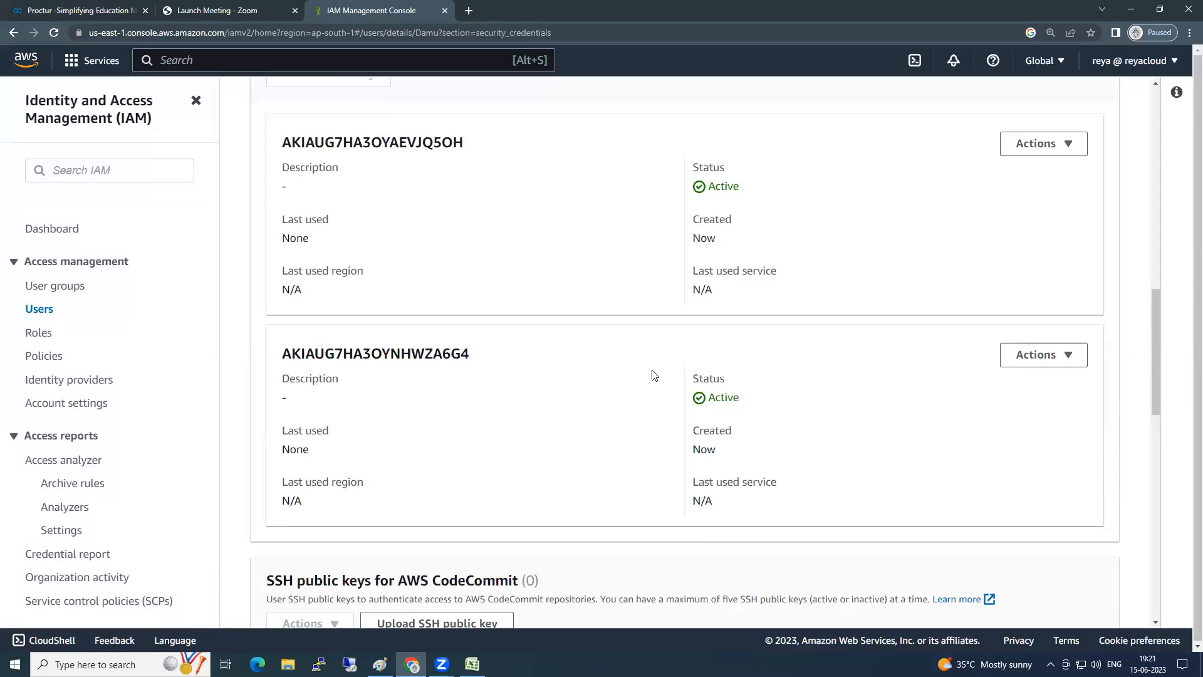
Deactivate the second access key so its status shows Inactive.
click(1056, 363)
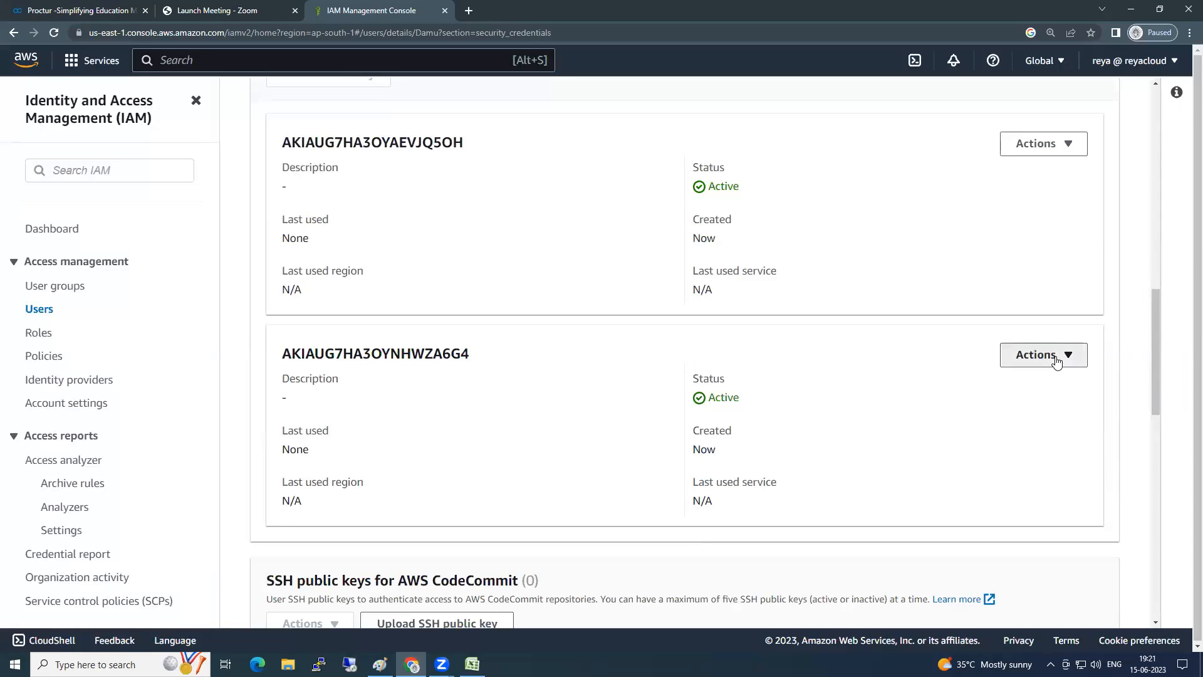
click(1051, 408)
click(780, 479)
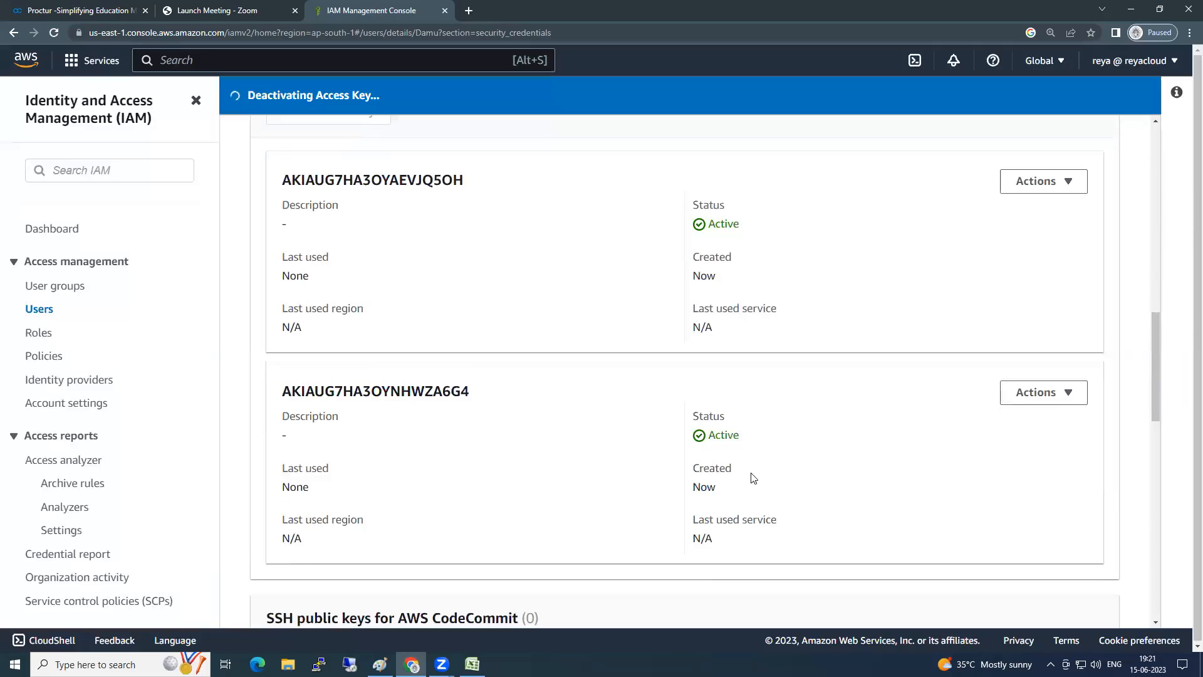
double_click(726, 437)
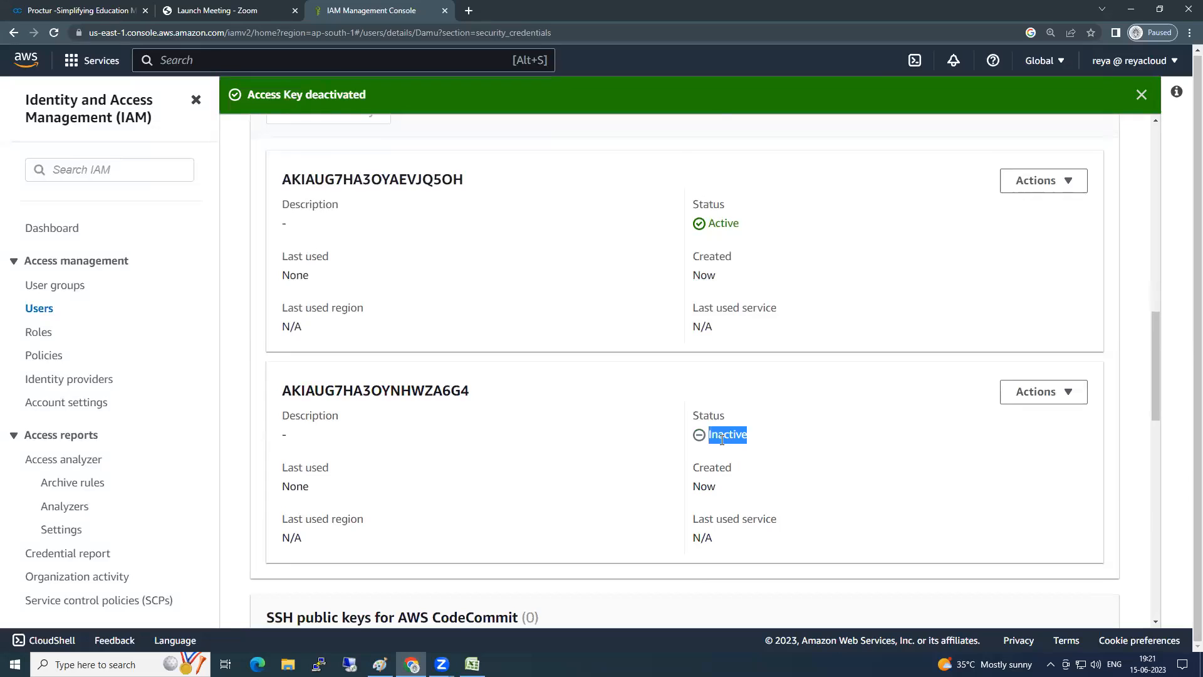
double_click(405, 393)
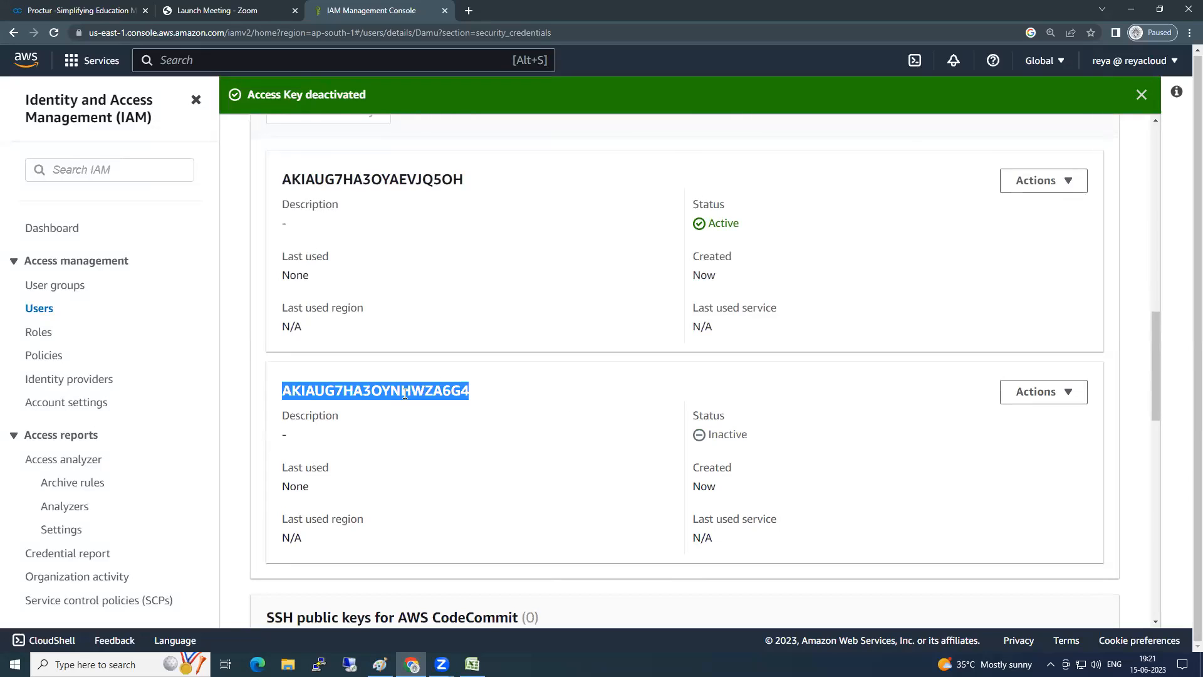
Reactivate the second access key so its status returns to Active.
click(1035, 394)
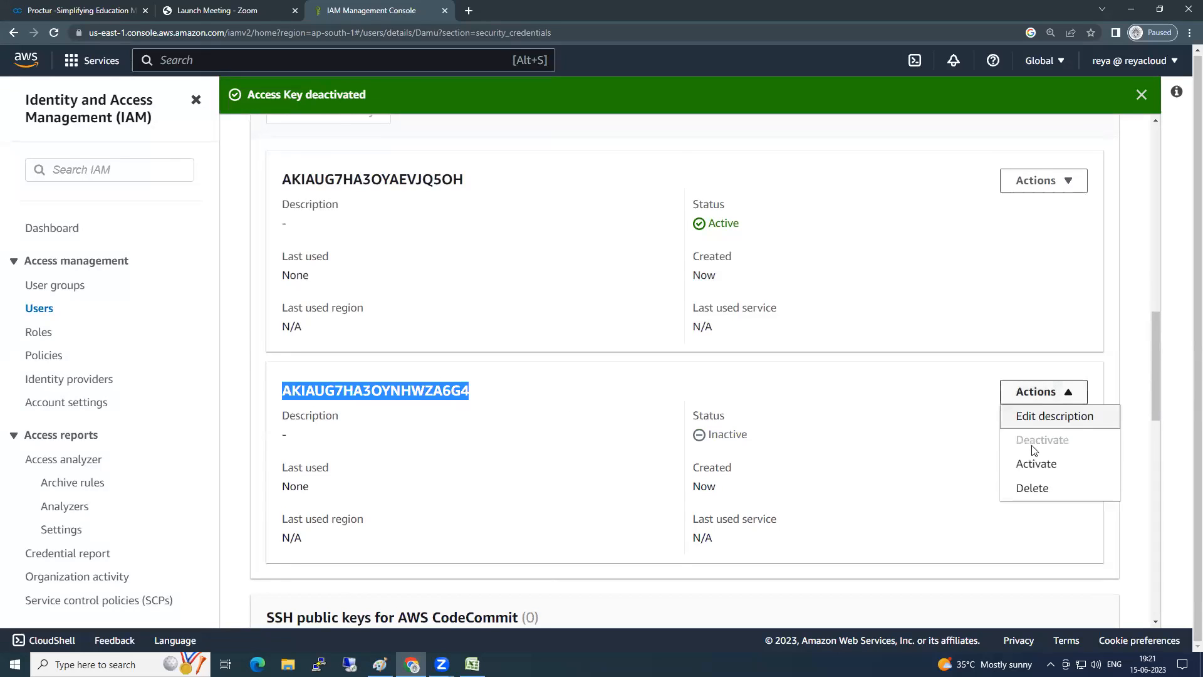
click(1026, 470)
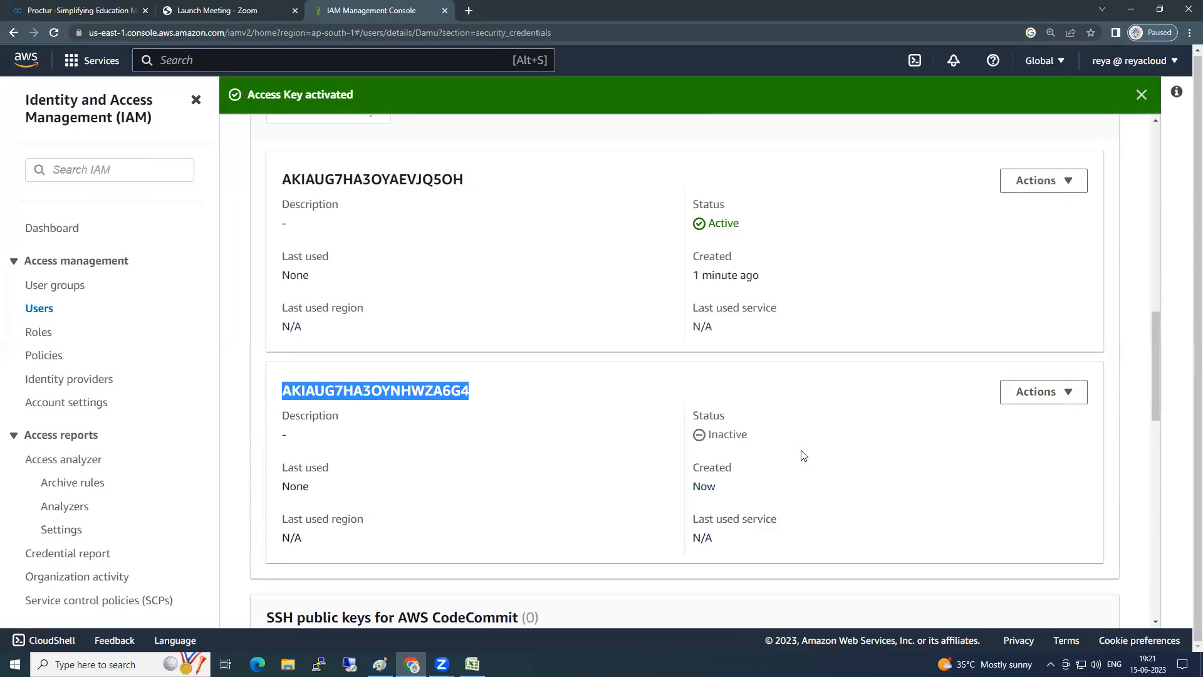
double_click(727, 435)
click(744, 474)
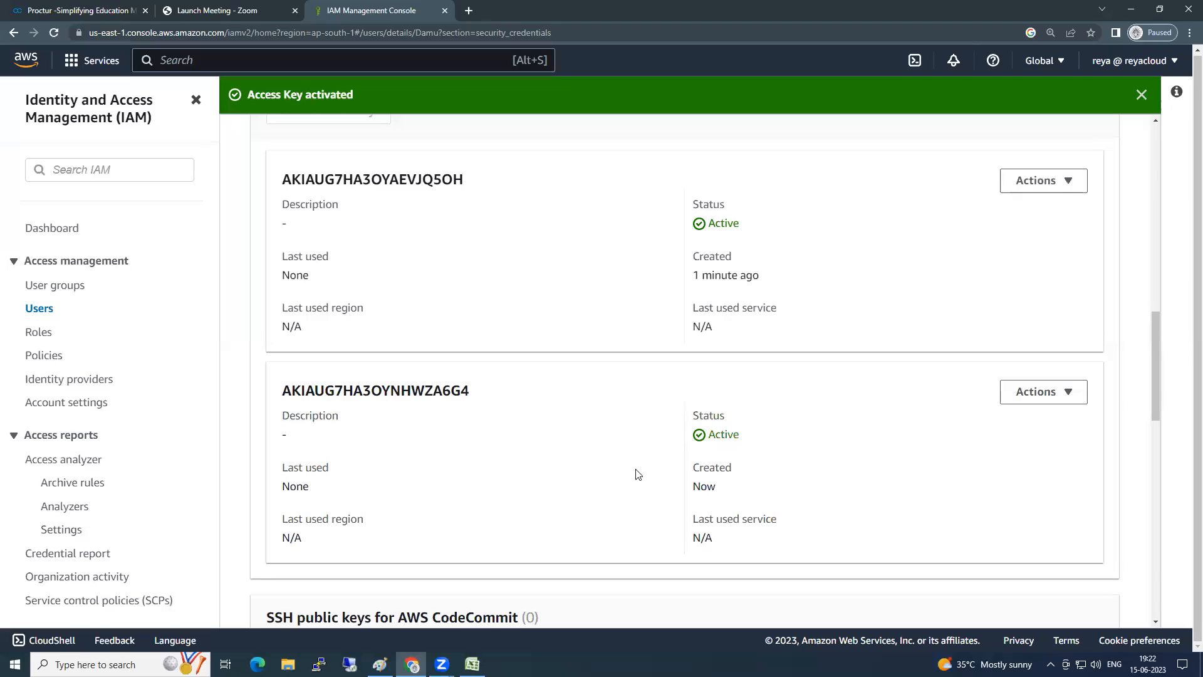
scroll(619, 468, down, 8)
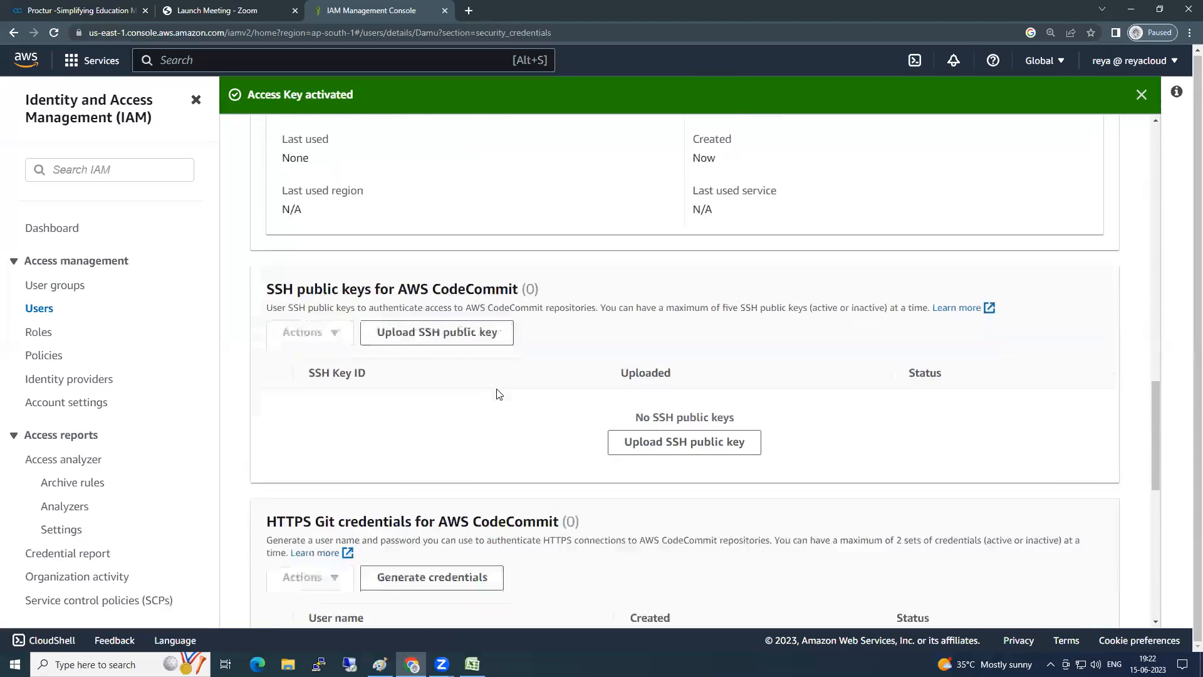
scroll(530, 490, down, 3)
scroll(530, 470, up, 5)
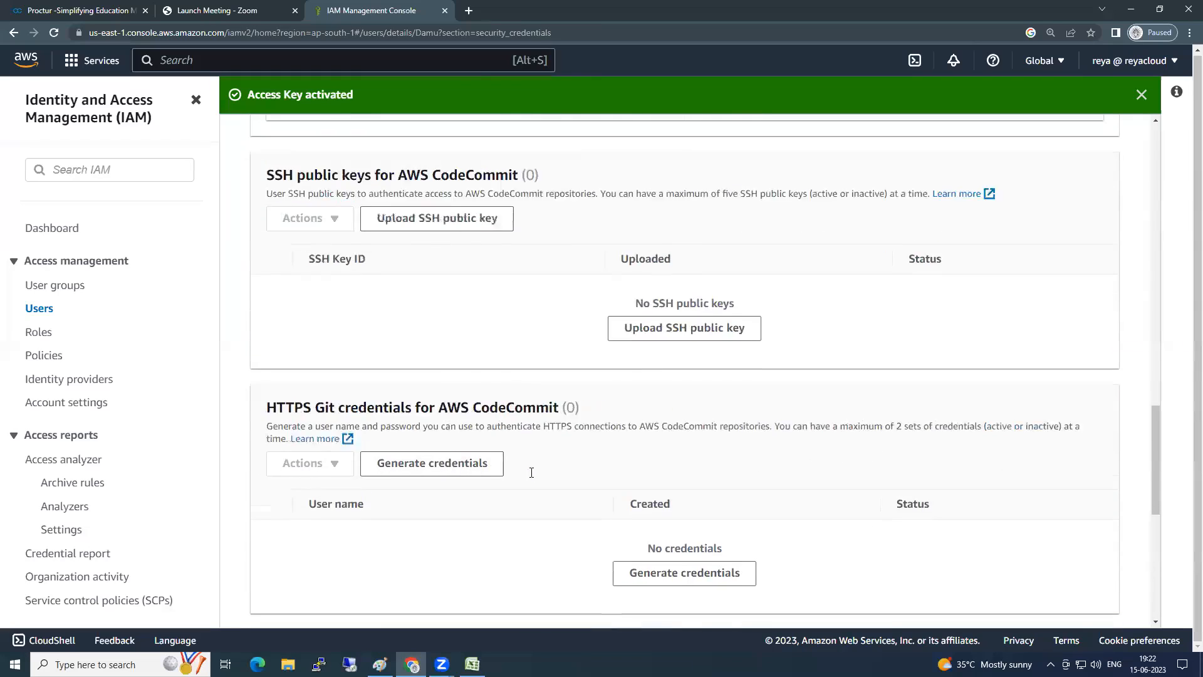
scroll(513, 426, up, 2)
double_click(470, 368)
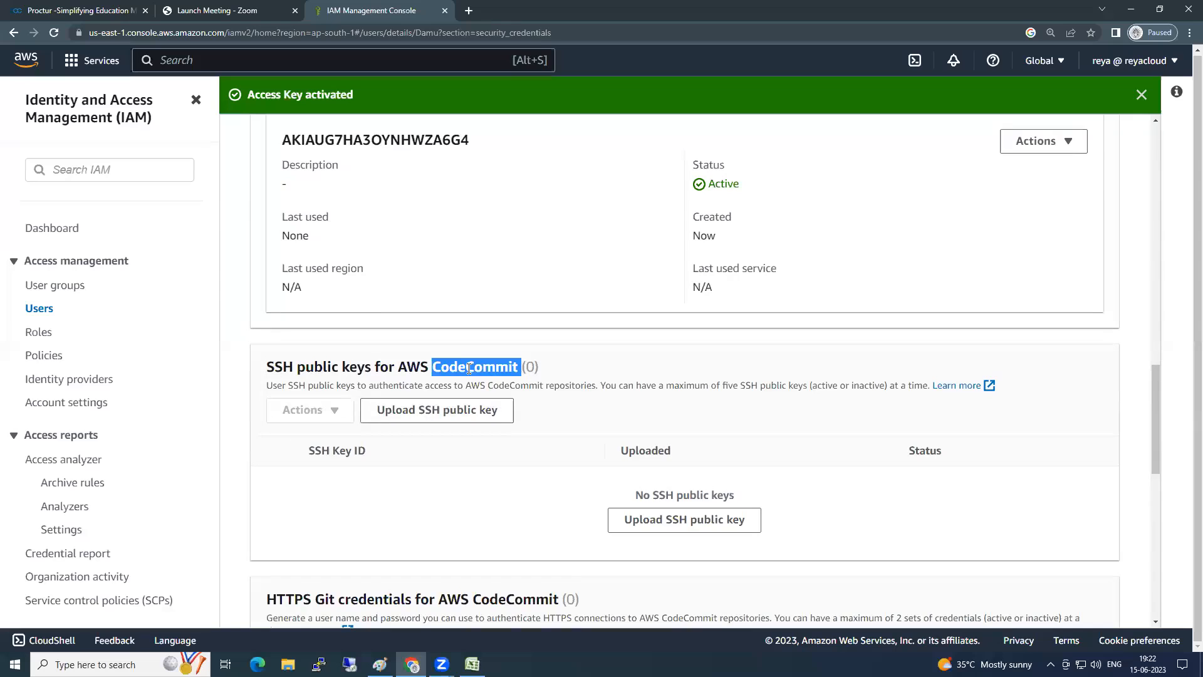
scroll(491, 430, down, 3)
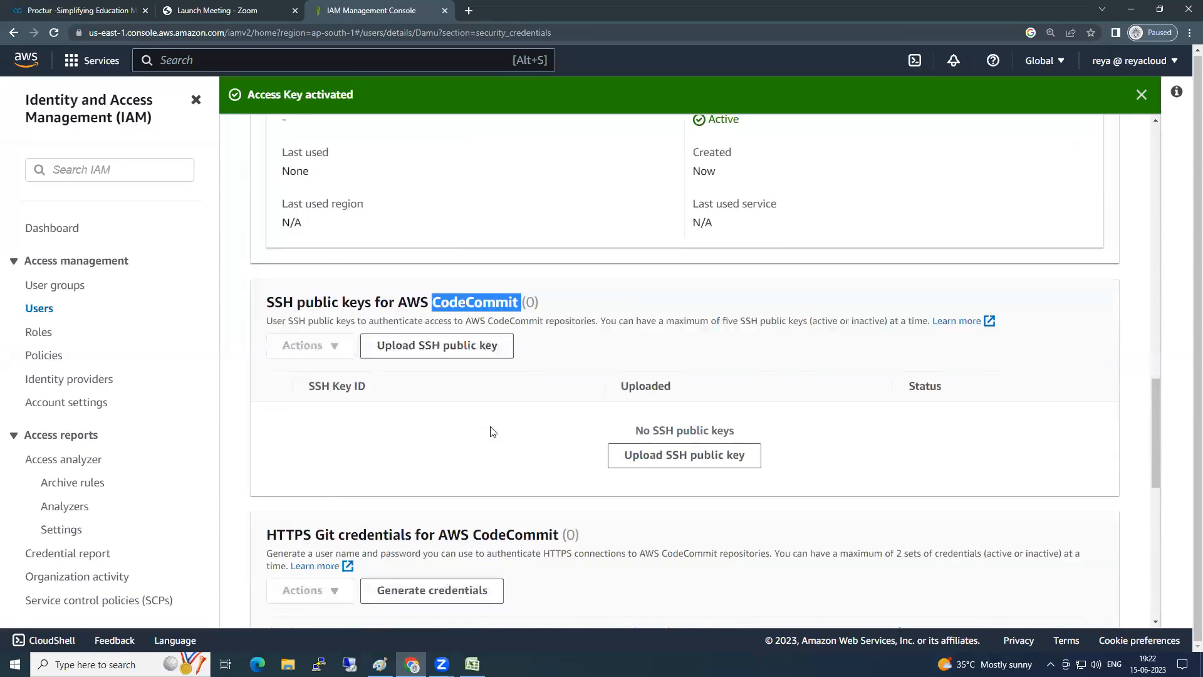
click(512, 416)
double_click(512, 416)
scroll(519, 449, up, 3)
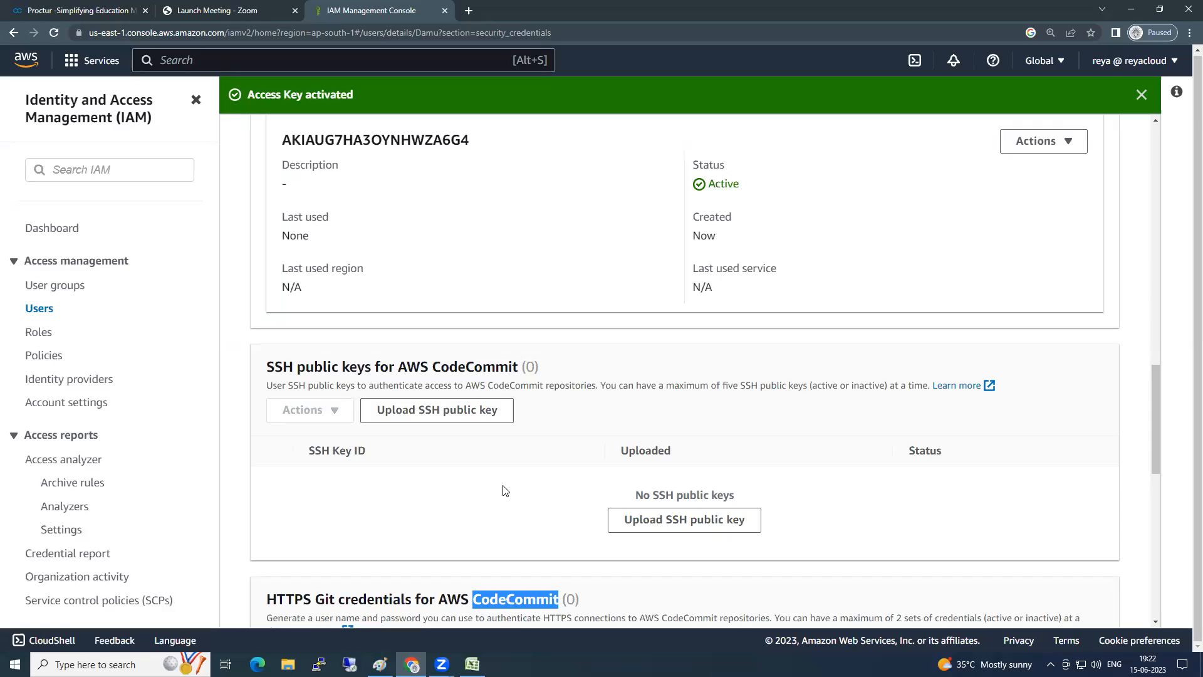
scroll(505, 491, down, 2)
click(508, 476)
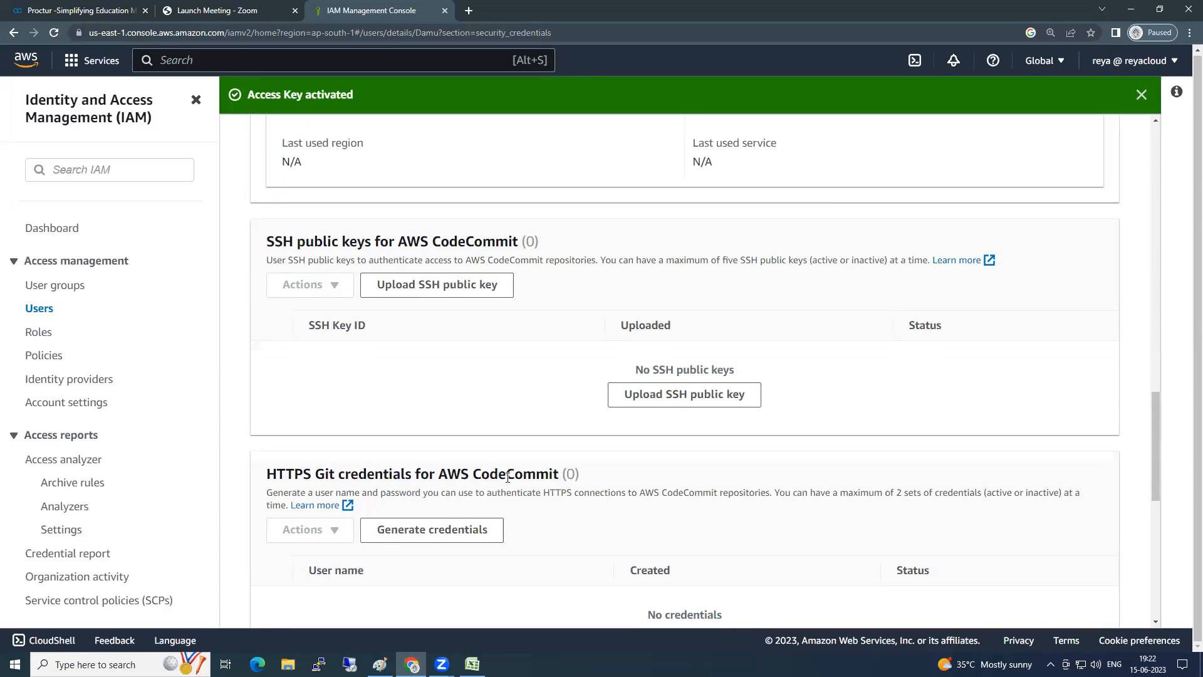
scroll(511, 483, up, 18)
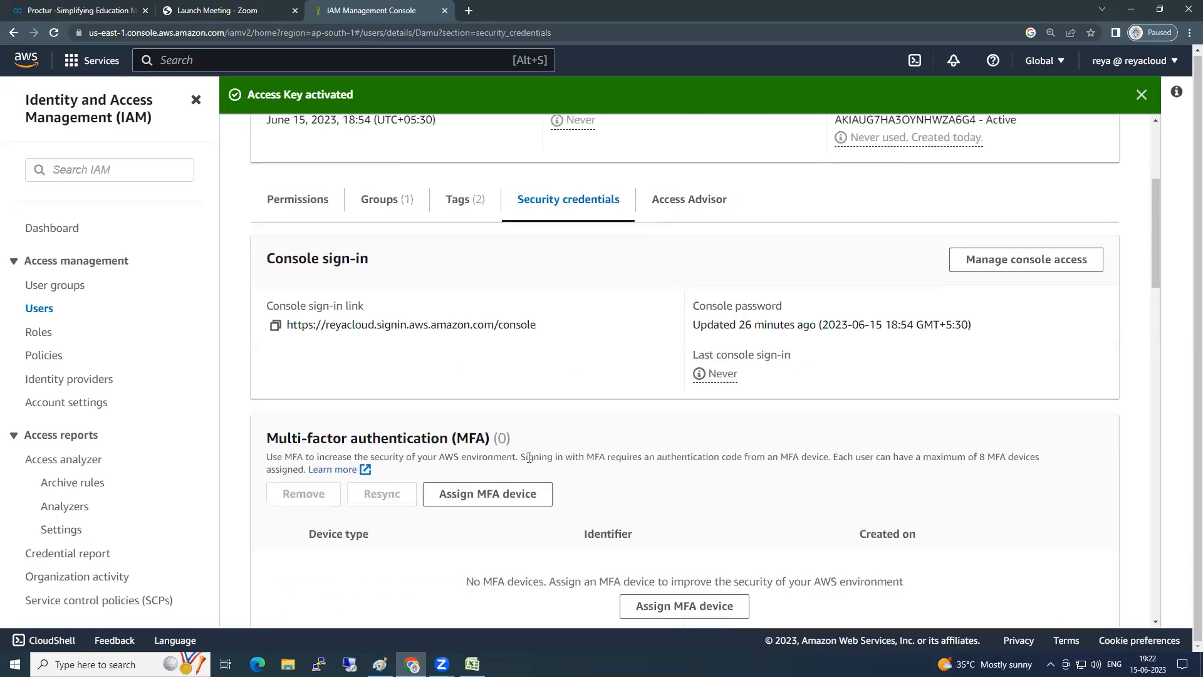
View the user's Access Advisor tab, go to IAM User groups, then switch to File Explorer.
click(696, 204)
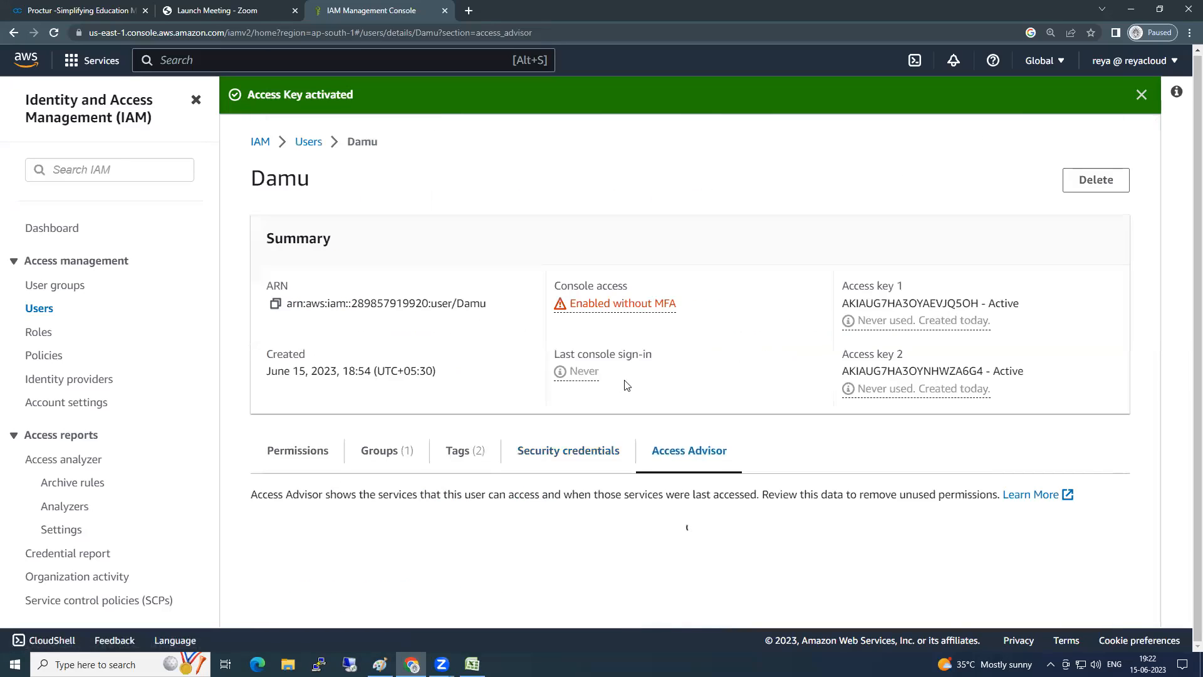
click(69, 287)
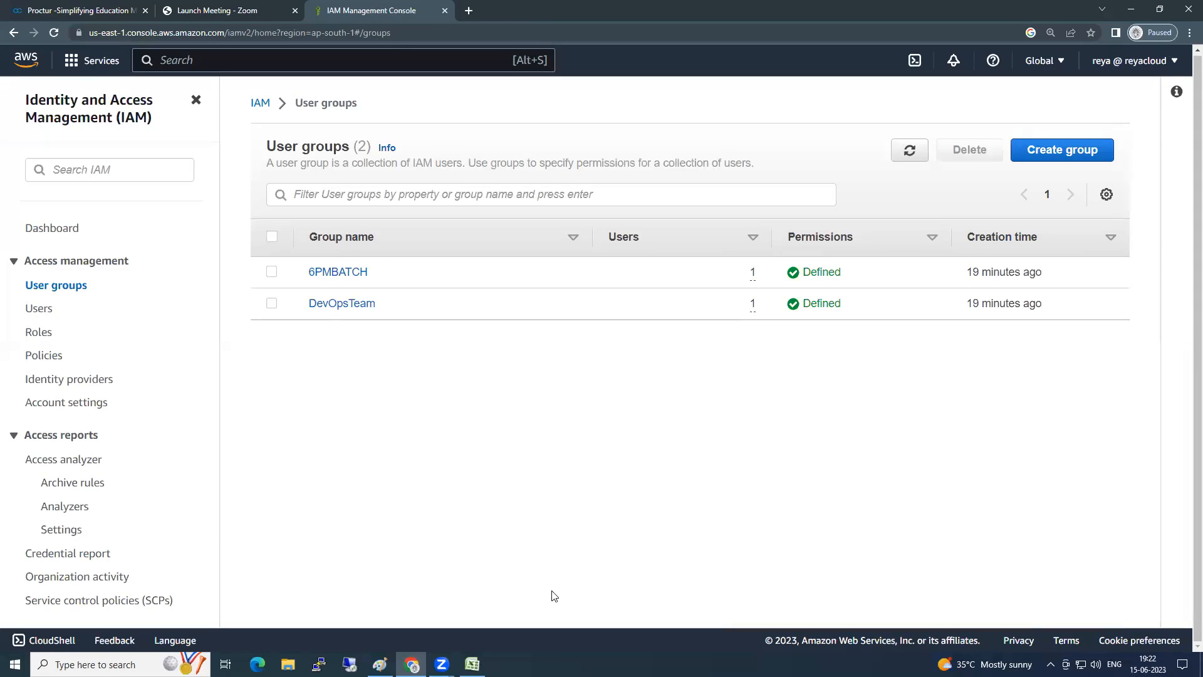
click(350, 664)
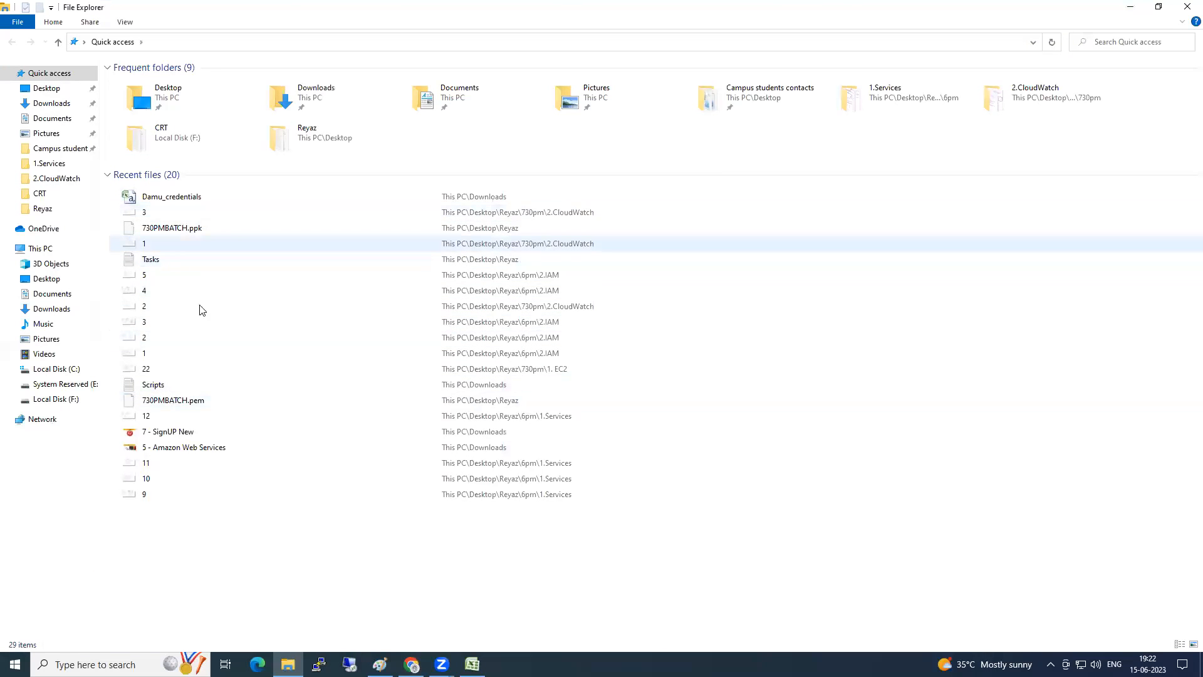
Open the Tasks file from Recent files in a maximized Notepad, then return to Chrome.
double_click(159, 260)
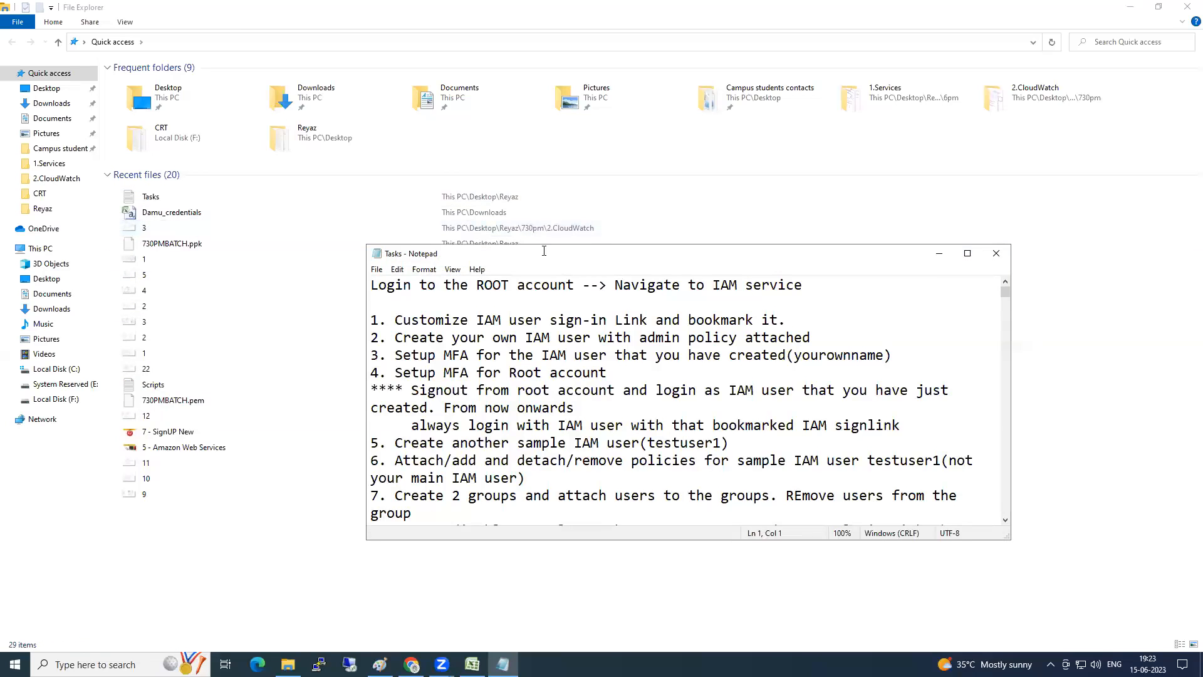
double_click(471, 255)
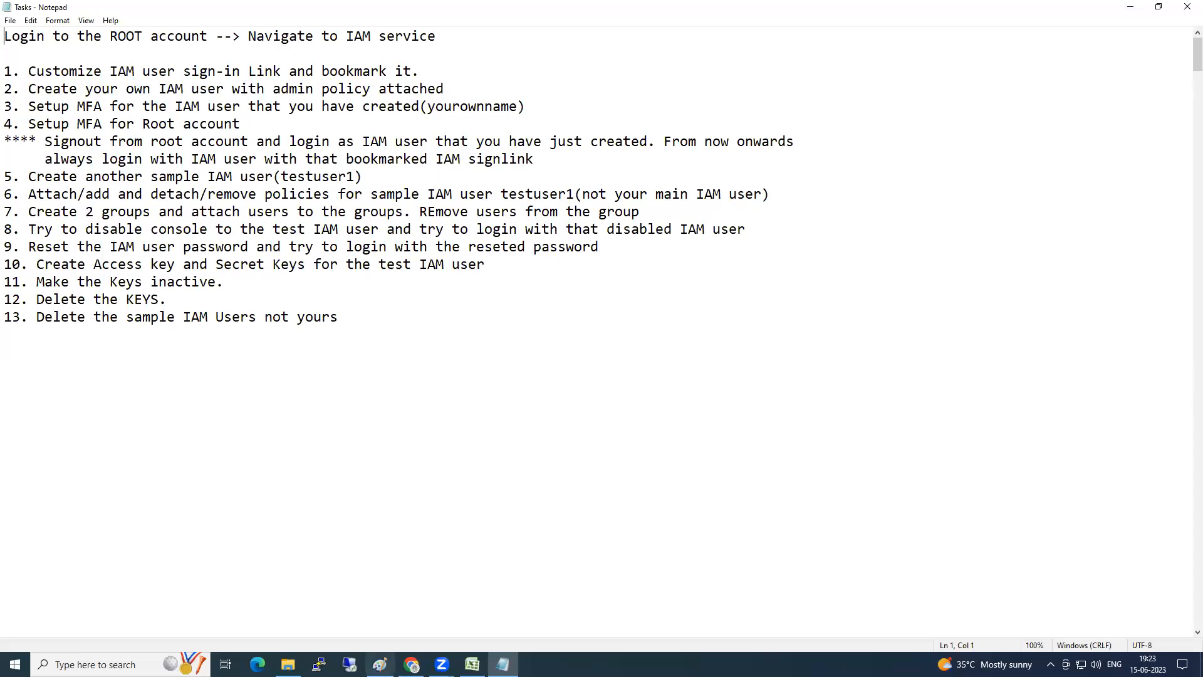
click(411, 665)
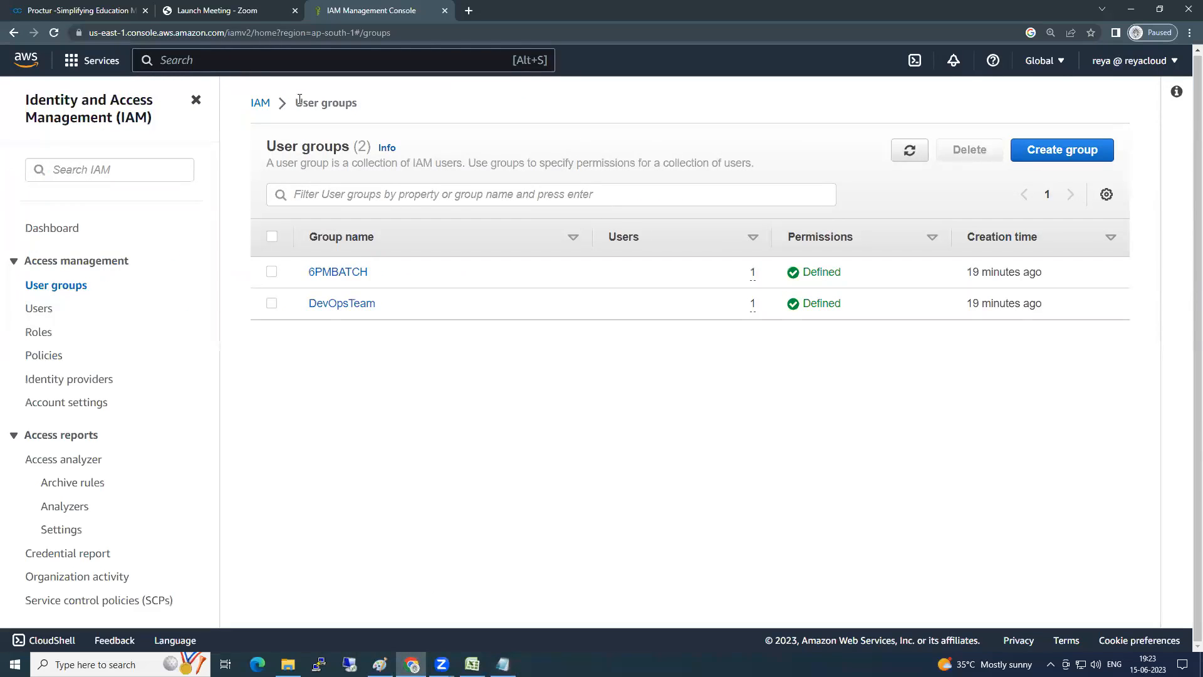
Open a blank browser tab beside the IAM console, then return to the Notepad Tasks note and highlight the root account login step.
mouse_move(207, 4)
key(ctrl+t)
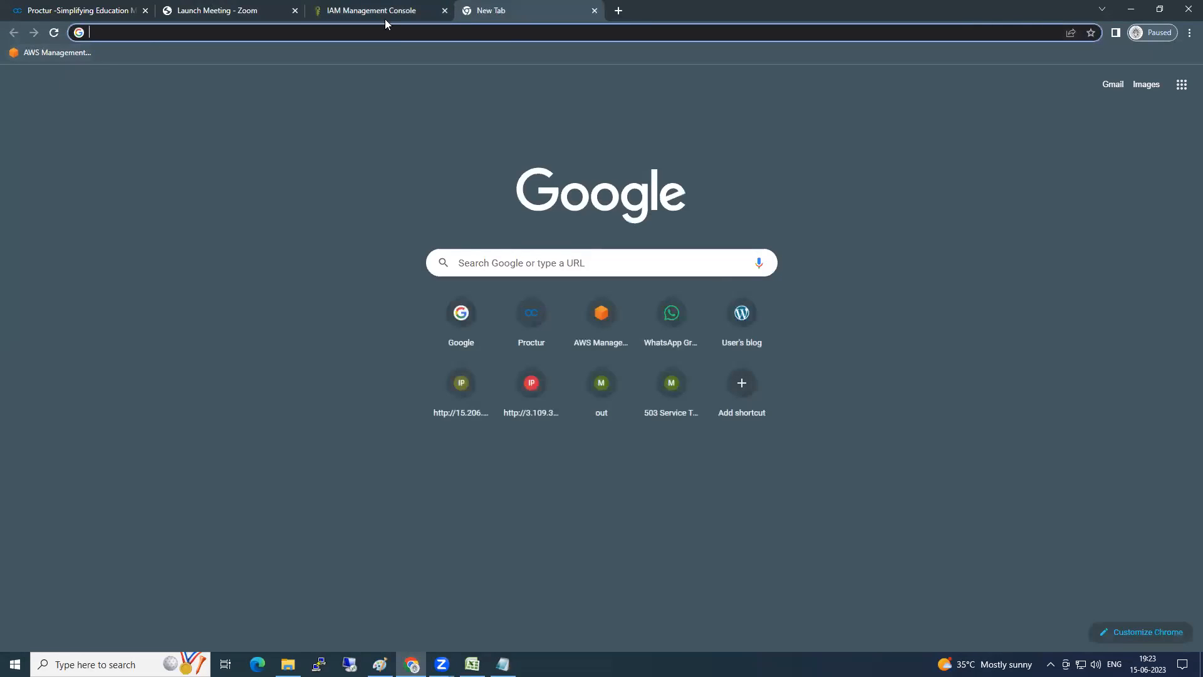
click(345, 9)
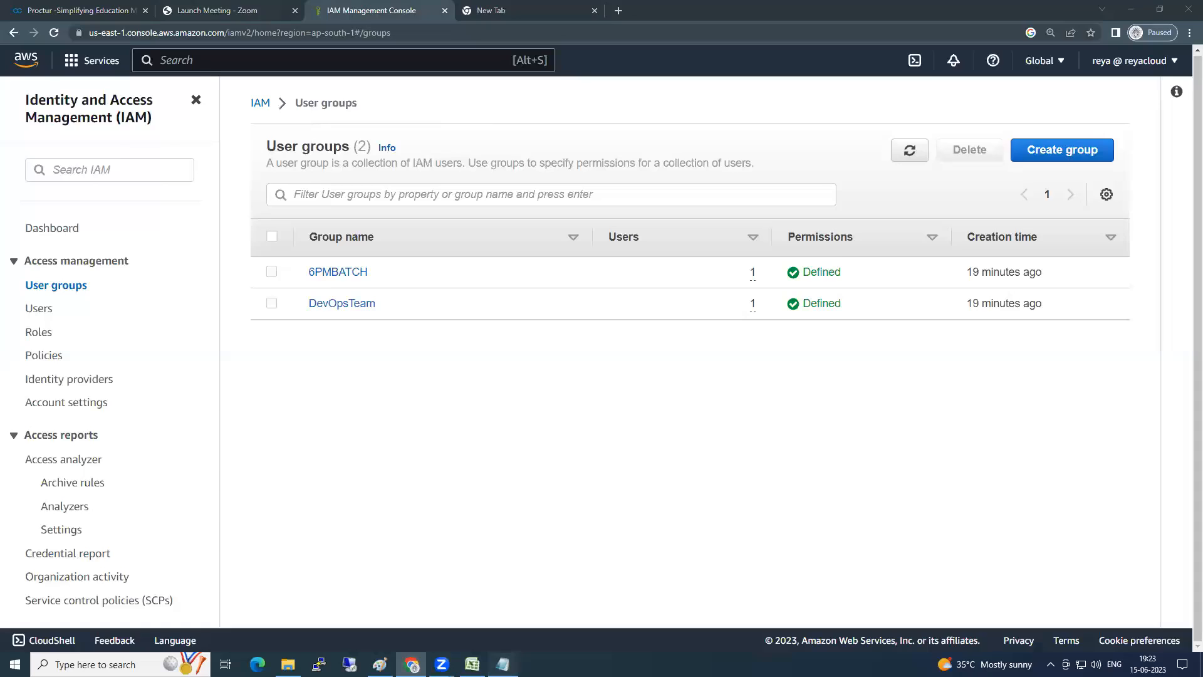
click(503, 664)
drag(45, 36, 412, 37)
Prefix task 1 with 'Create Alias ,' before 'Customize IAM user sign-in Link', fixing the typo.
click(238, 88)
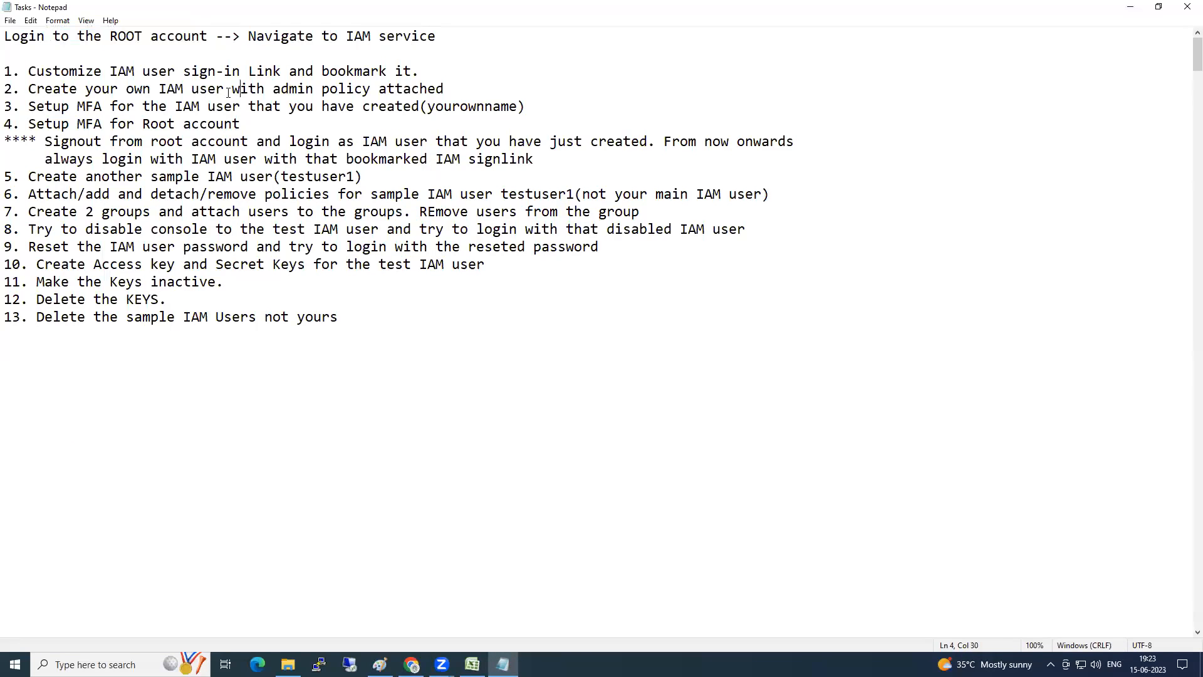
drag(26, 70, 413, 69)
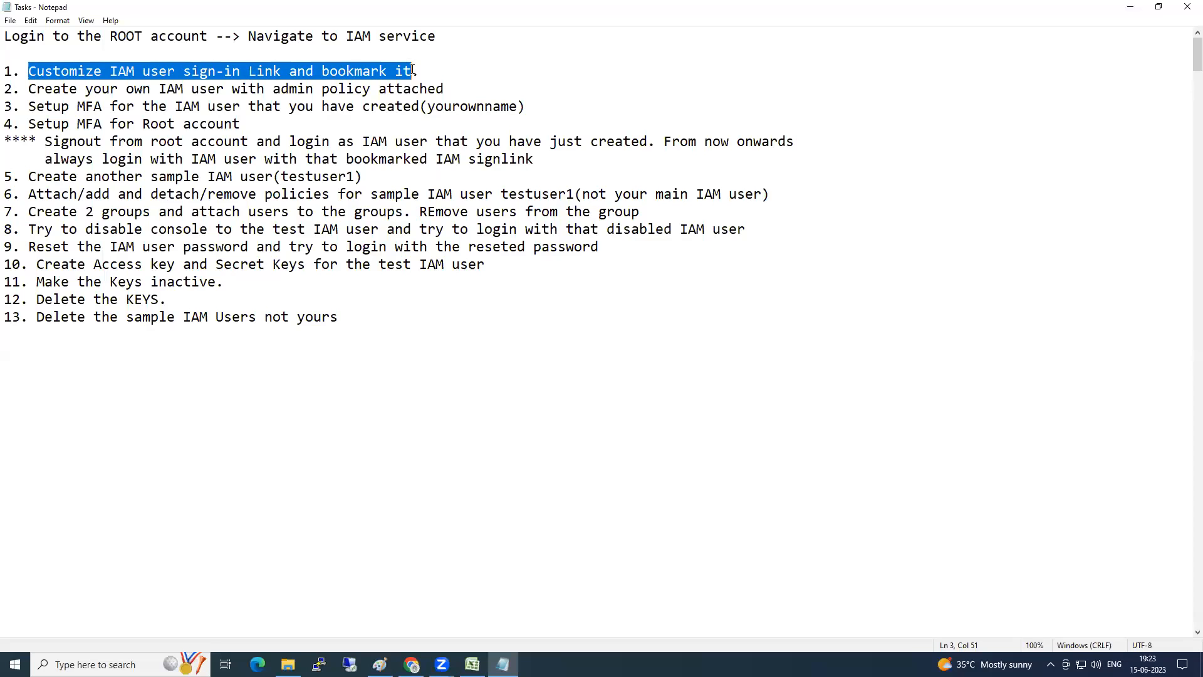
click(396, 102)
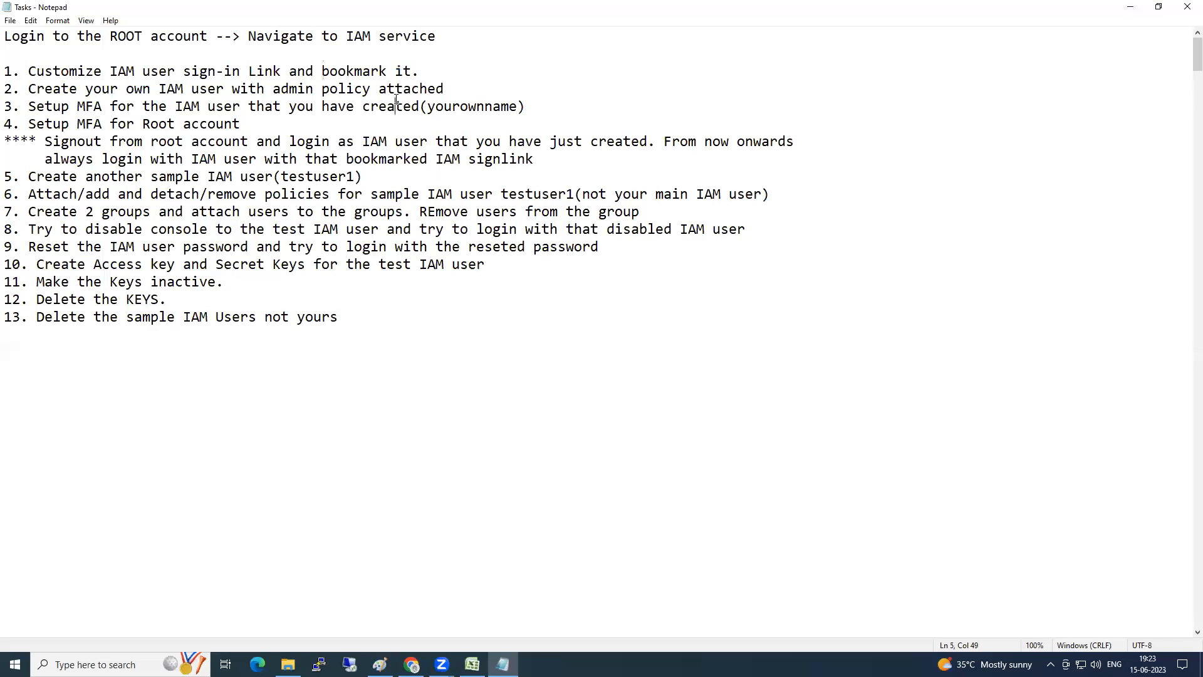
text(Create Al;oi)
key(BackSpace)
key(BackSpace)
key(BackSpace)
text(ias)
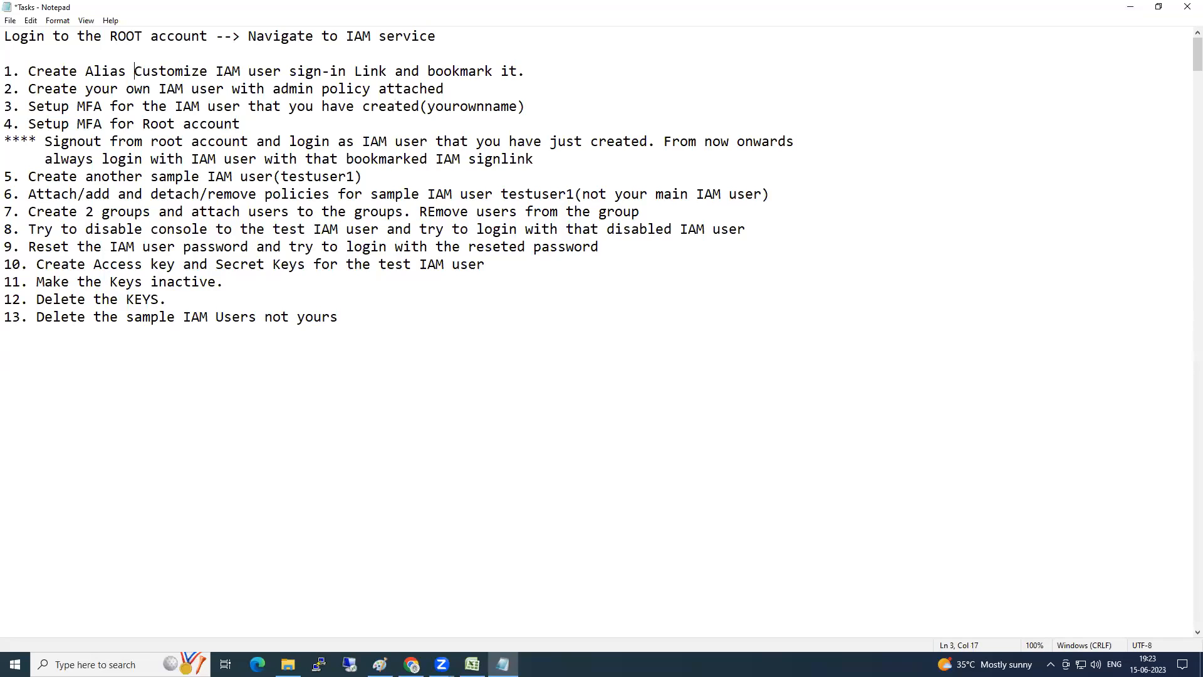
text(,)
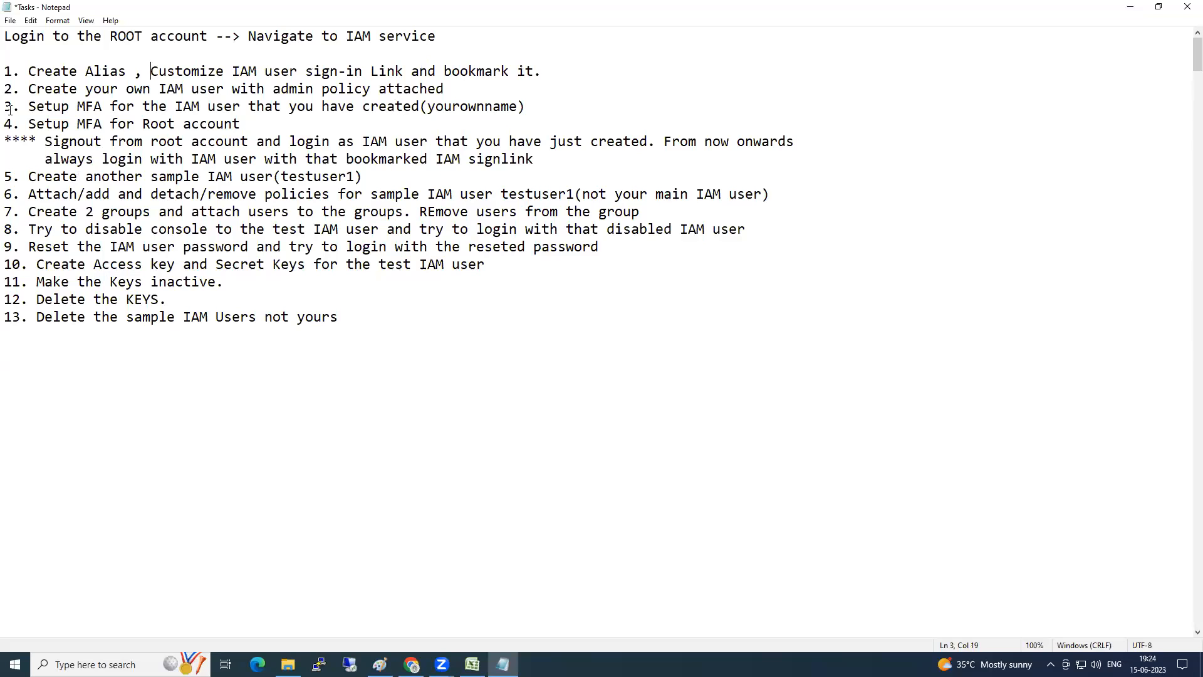
drag(567, 76, 261, 54)
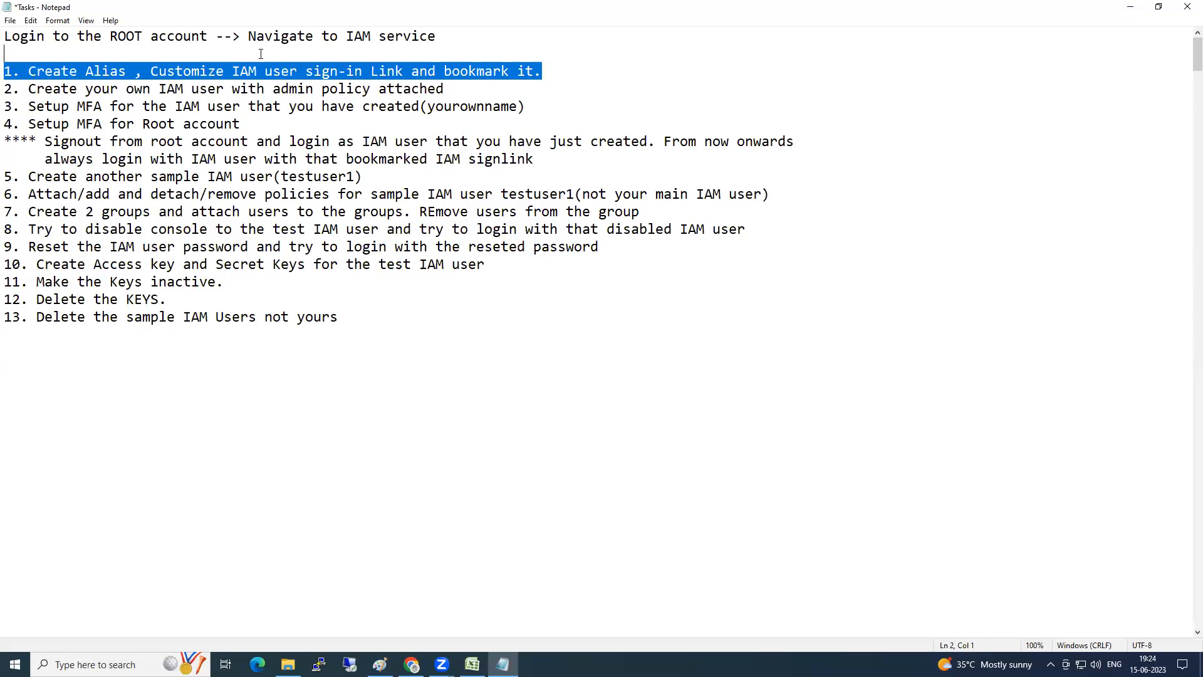
drag(446, 89, 27, 90)
drag(539, 107, 173, 102)
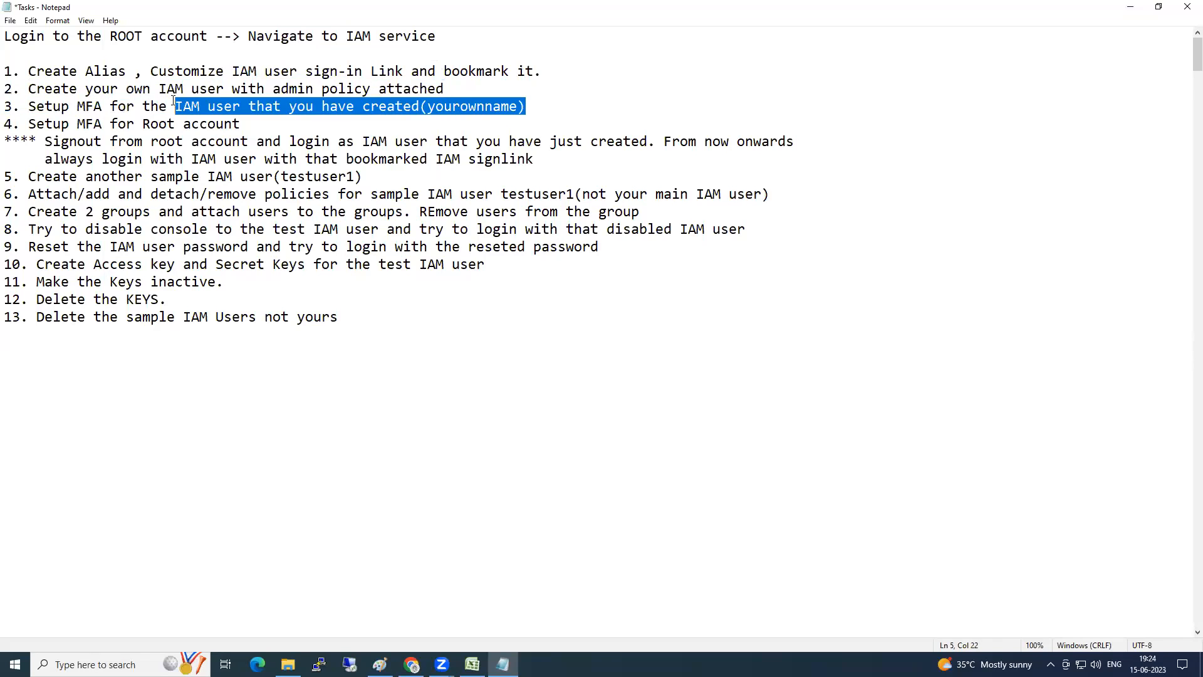
click(268, 139)
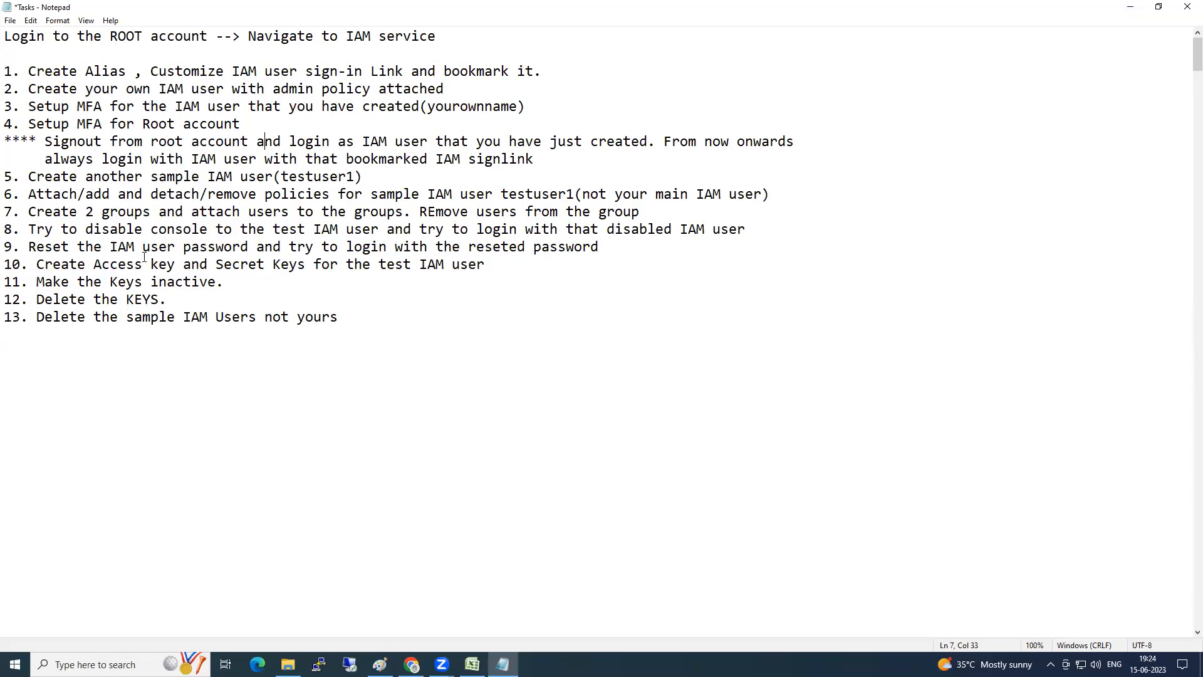
click(380, 229)
Switch to the AWS console and open, then close, the signed-in account's options menu.
click(411, 665)
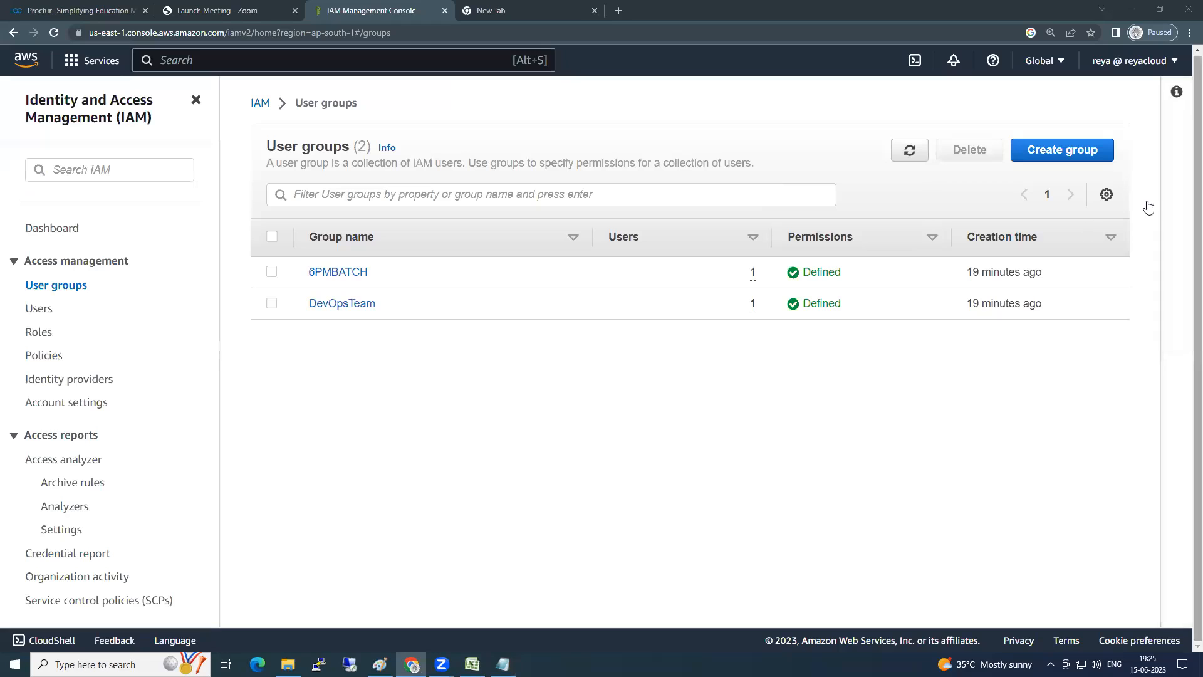
click(1136, 61)
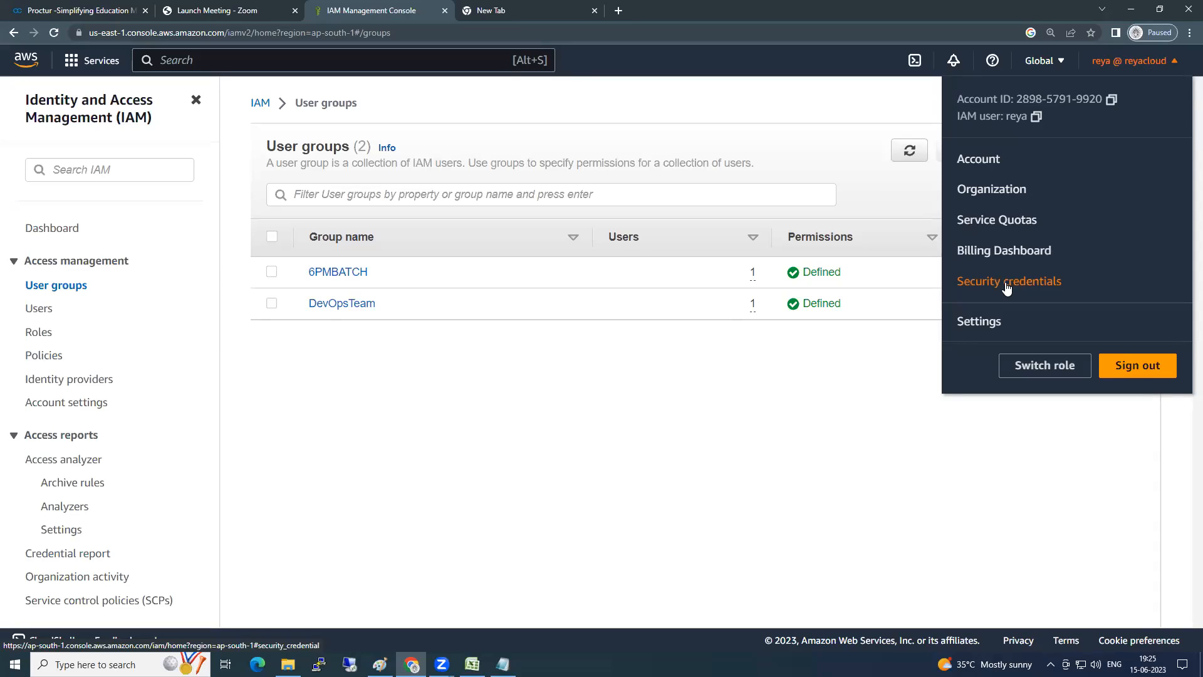
click(613, 453)
Highlight task 4 (Setup MFA for Root account) and task 5's sample user testuser1.
click(502, 663)
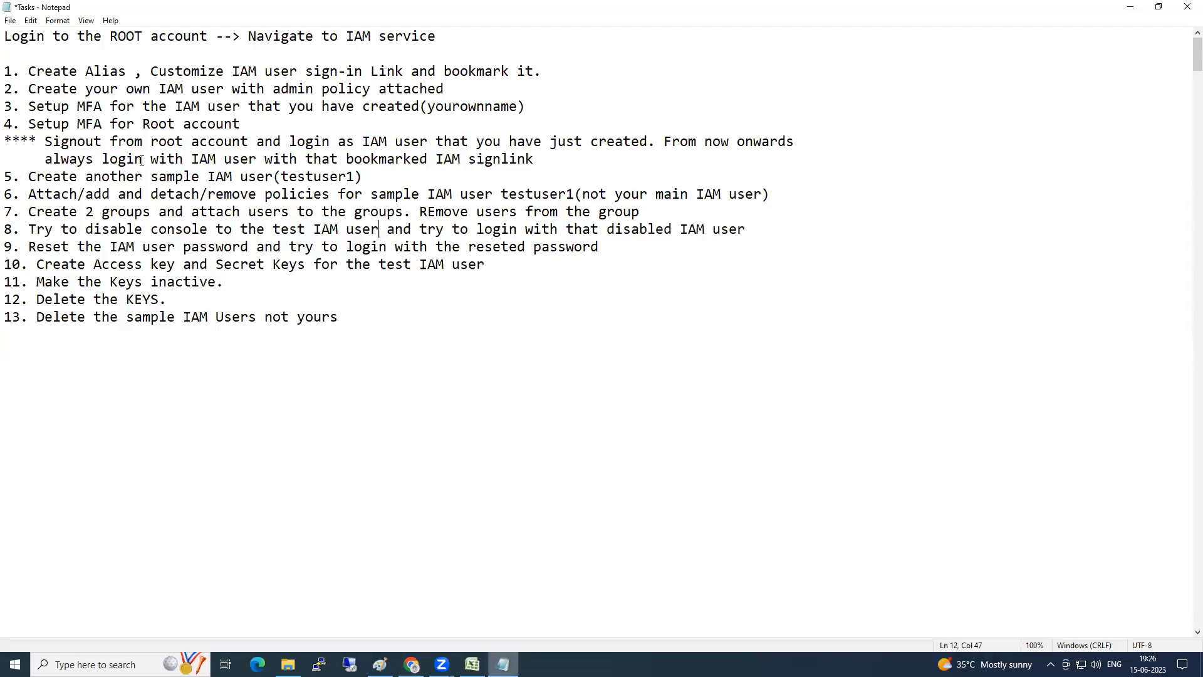
drag(254, 129, 21, 125)
click(347, 132)
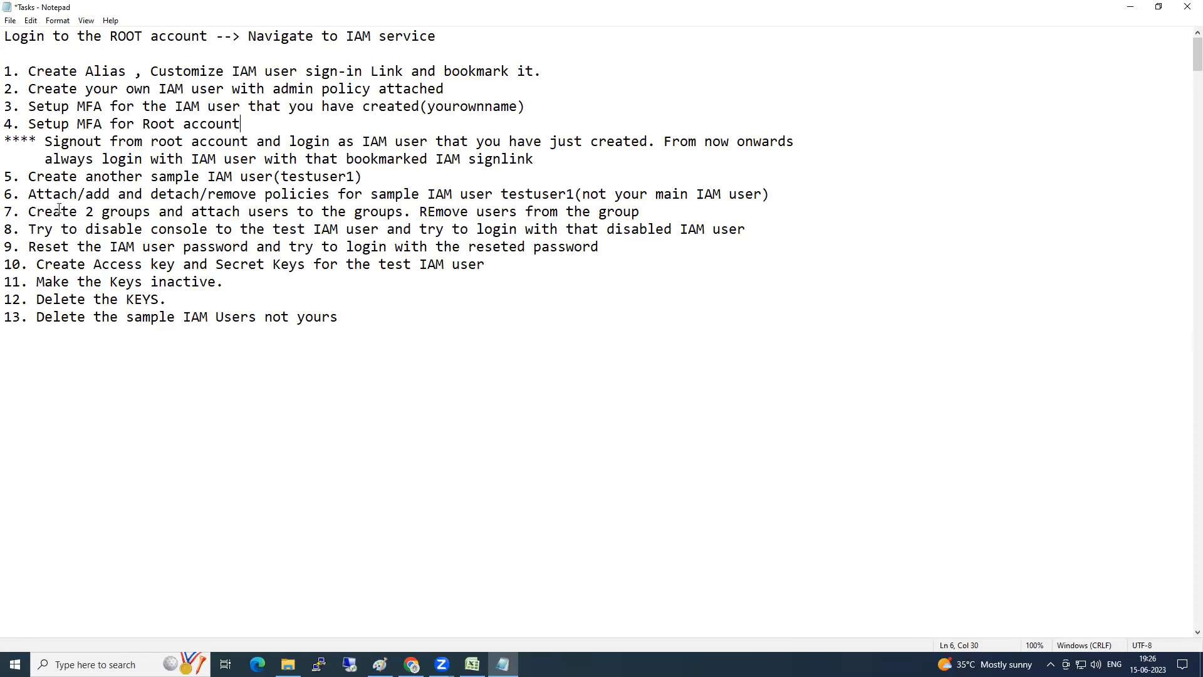
drag(28, 176, 375, 176)
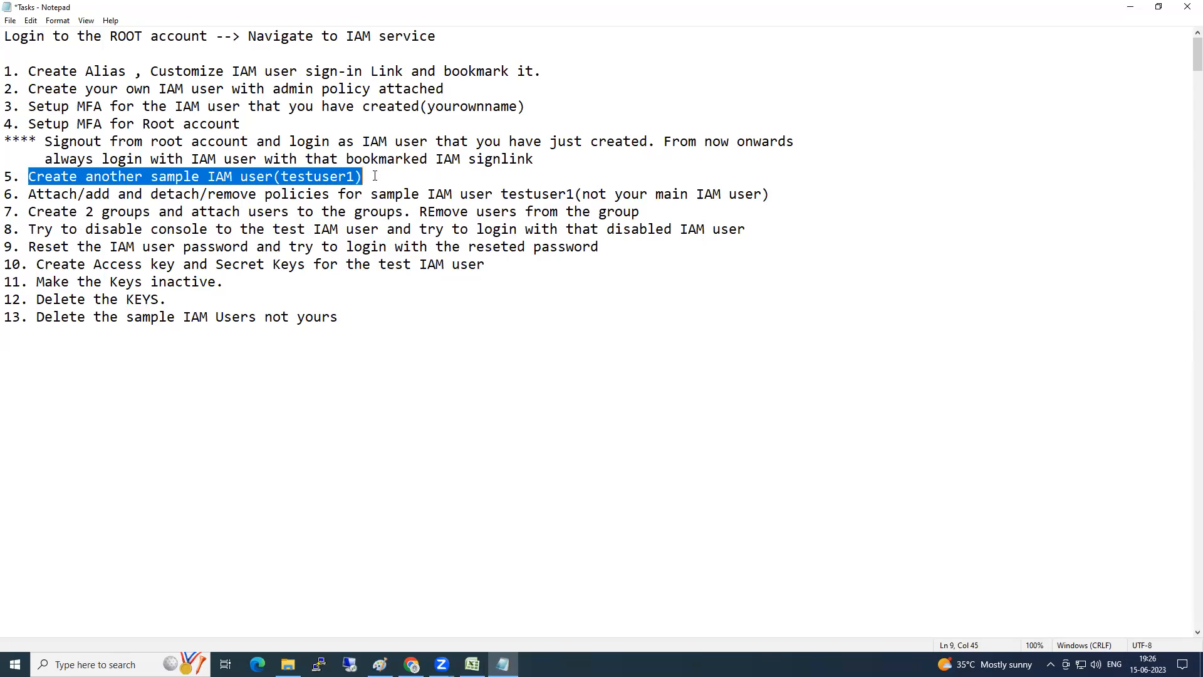
click(339, 182)
double_click(330, 182)
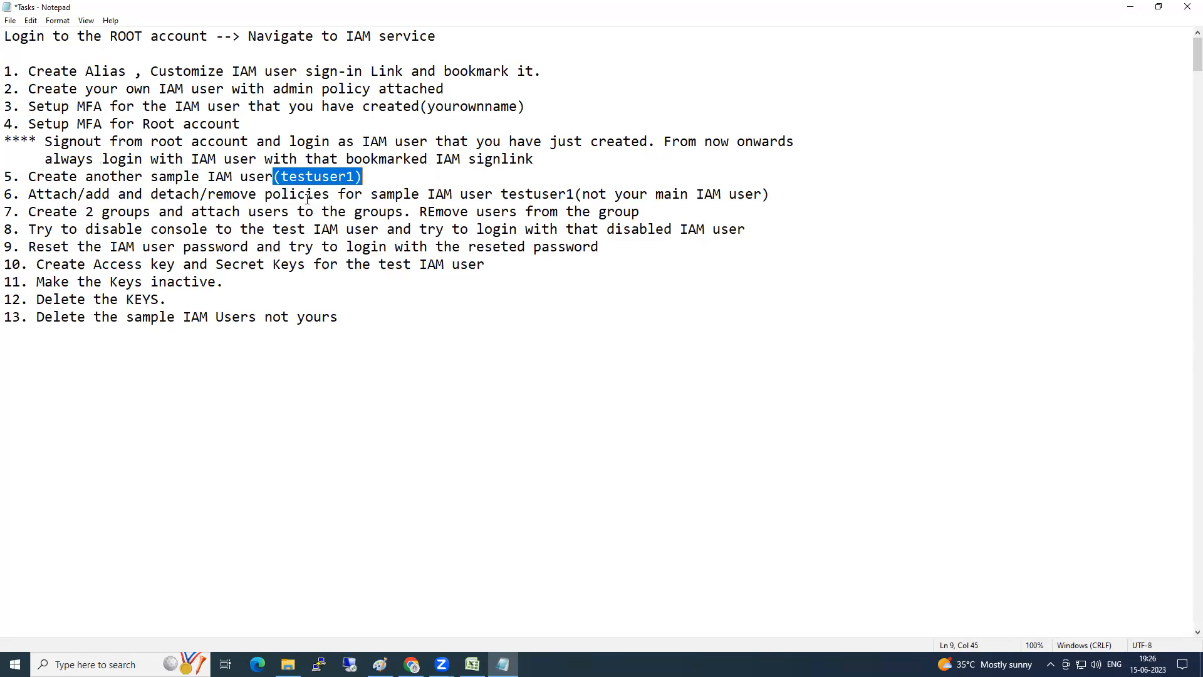
click(182, 199)
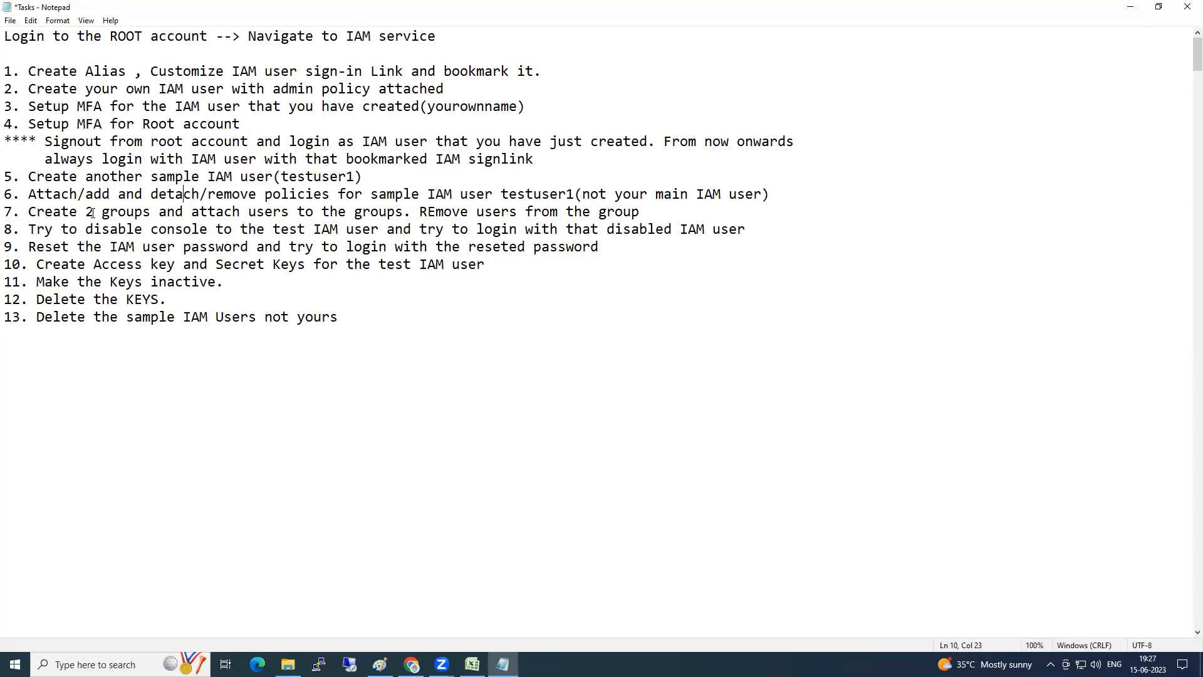
Highlight '2 groups' in task 7 and the disable-console wording of task 8.
drag(86, 211, 159, 211)
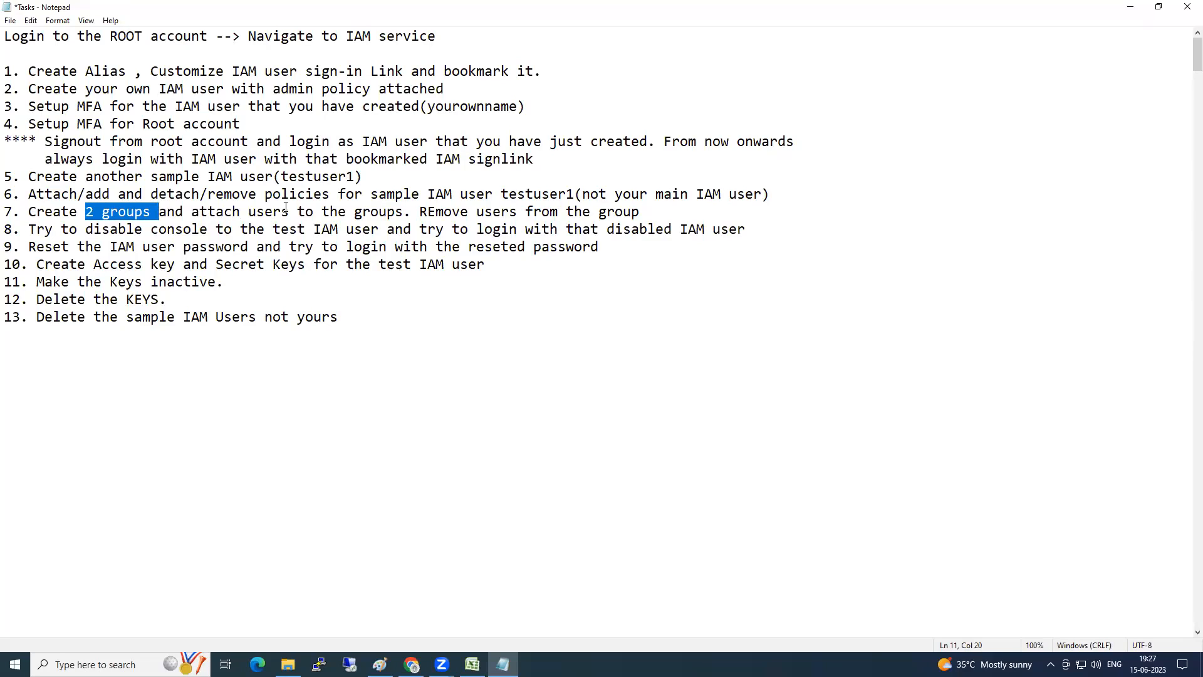
drag(135, 230, 379, 230)
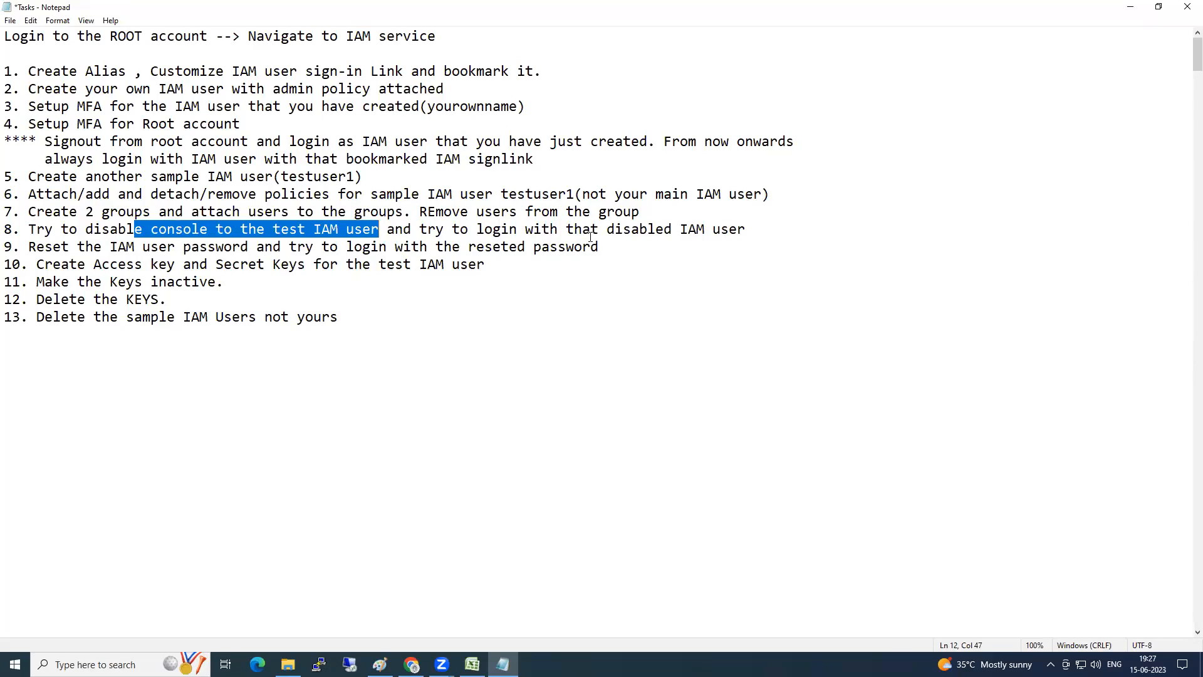
drag(566, 230, 640, 211)
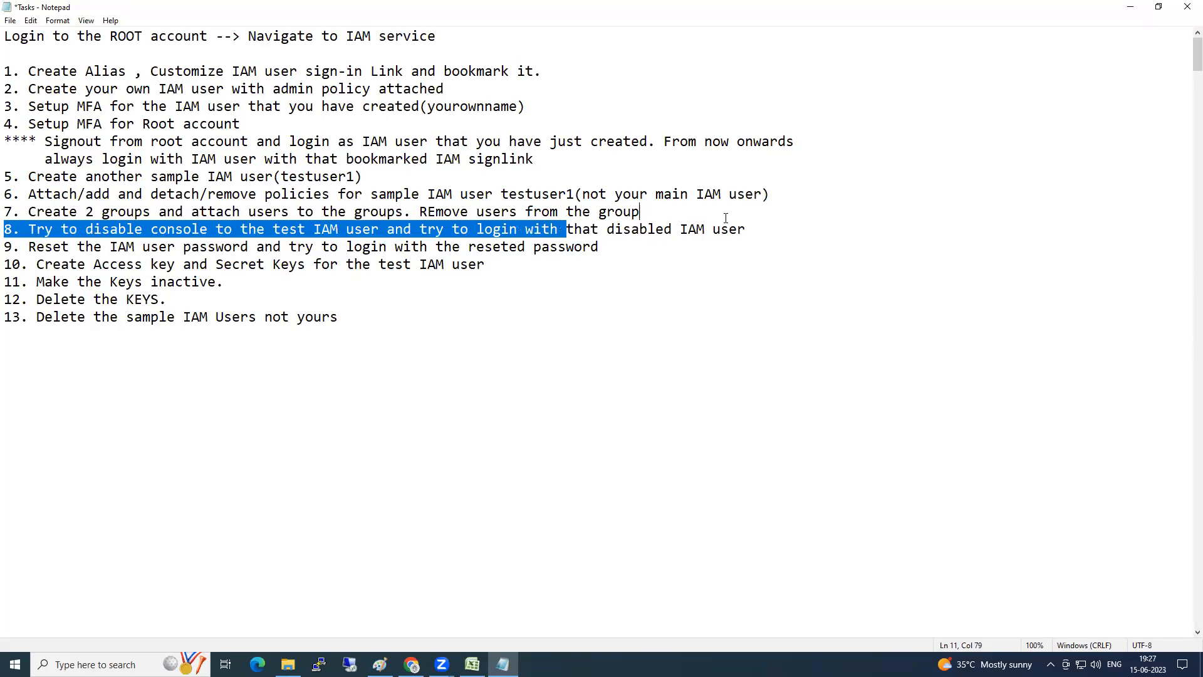
Append '(see what message you get)' to the end of task 8.
click(748, 232)
text(())
key(Left)
text(see what message you get)
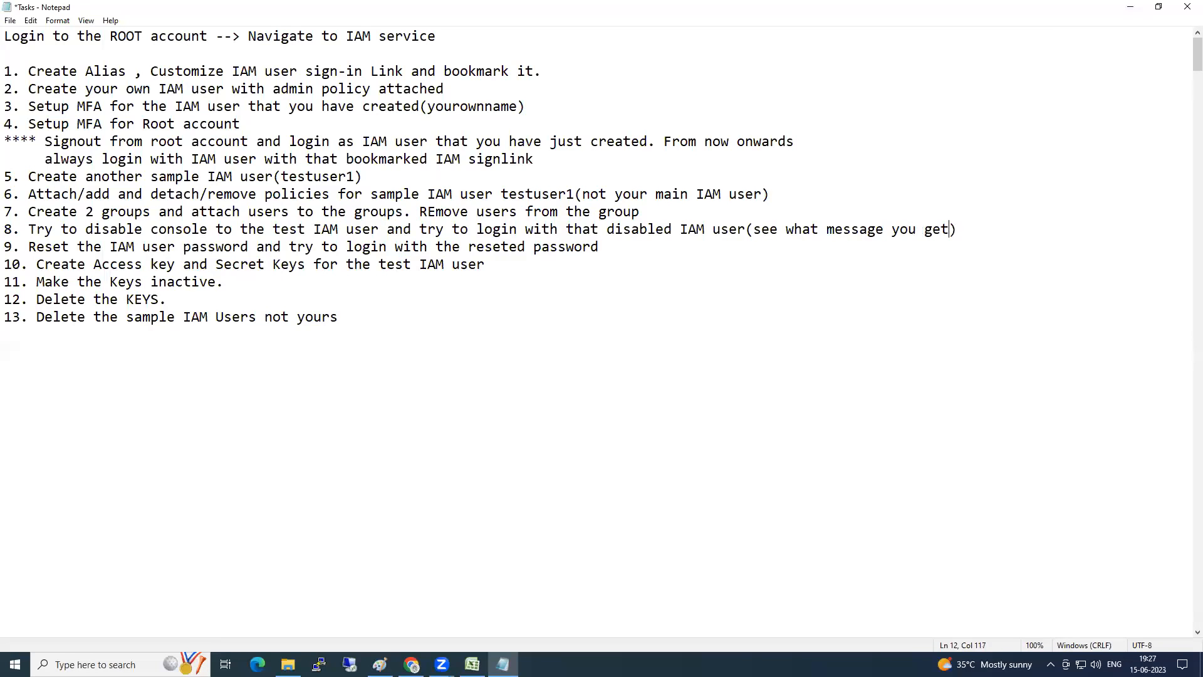
Highlight the password reset wording in task 9 and the access-keys task 10.
drag(62, 247, 260, 244)
click(330, 246)
drag(29, 263, 449, 263)
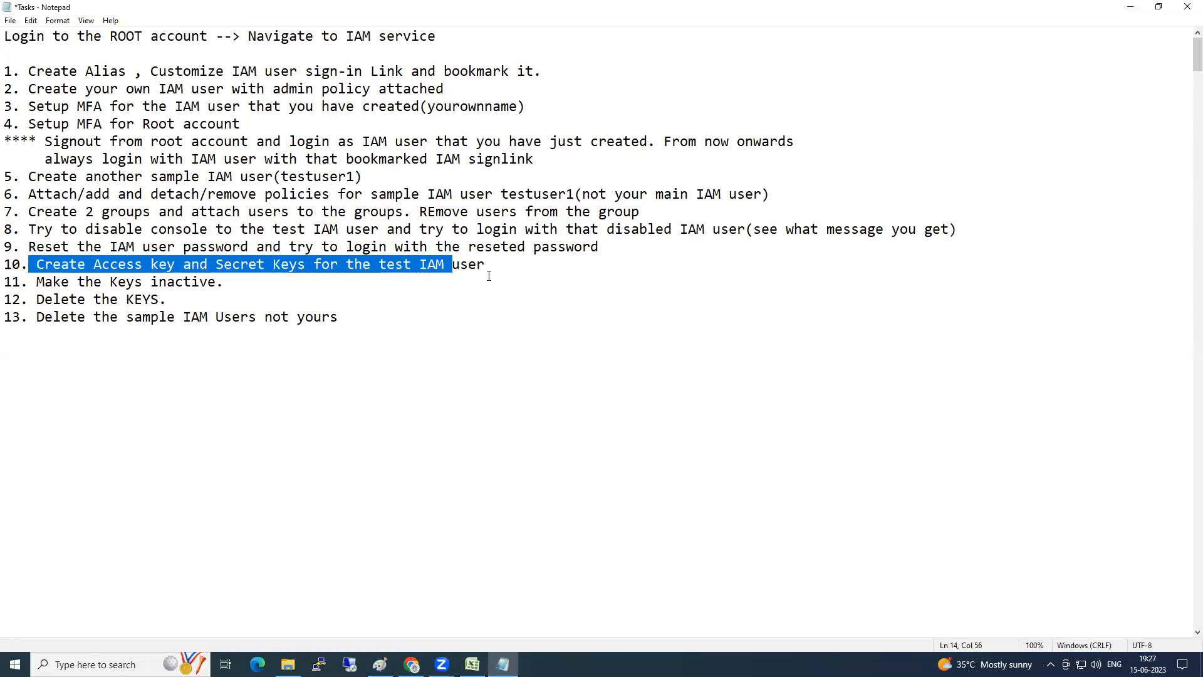
click(179, 281)
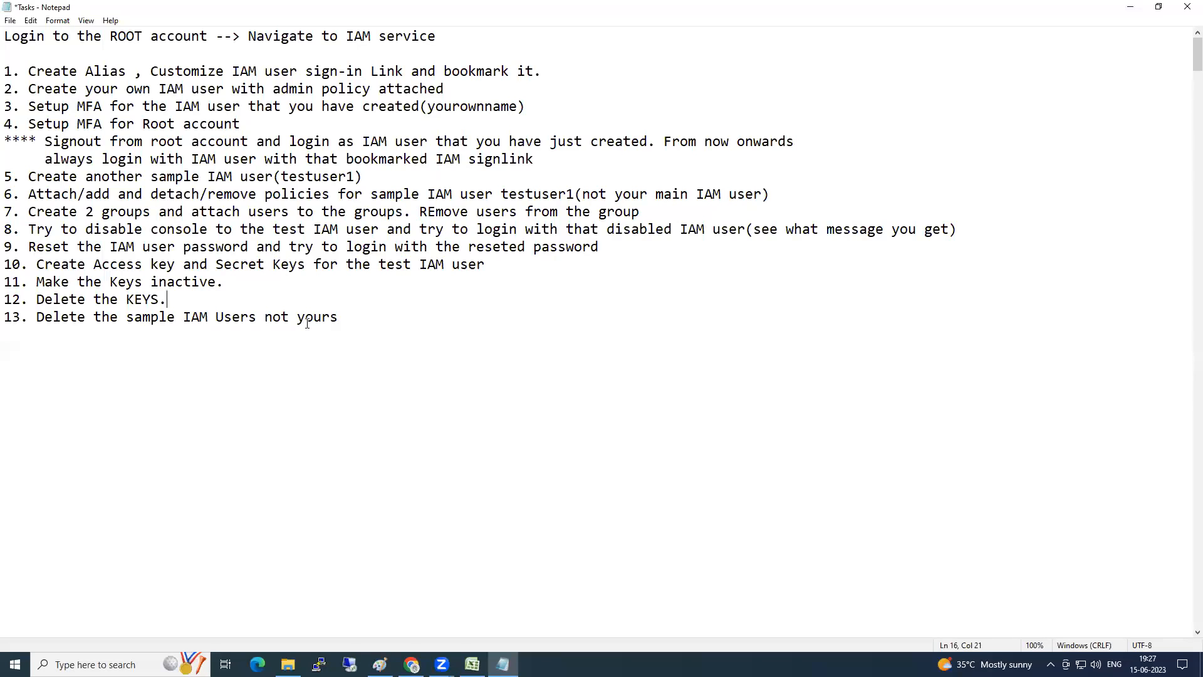
Append '(dont delete your own iam user)' to the end of task 13.
click(346, 320)
text(())
key(Left)
text(dont delete your own)
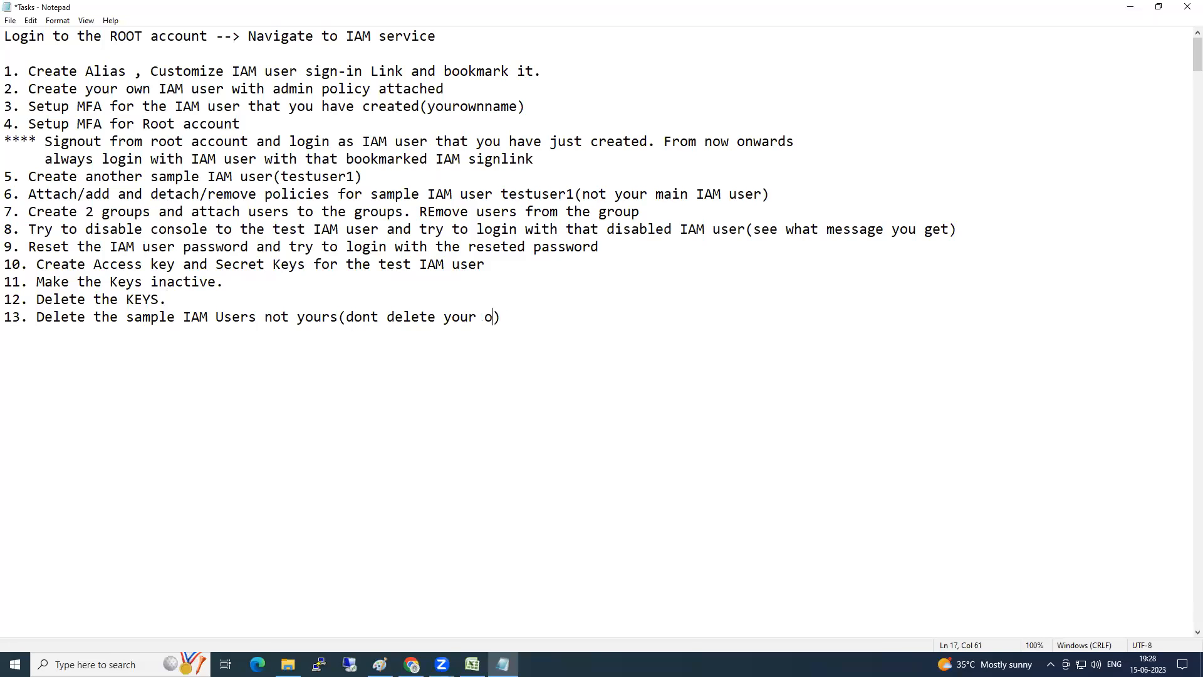
text( iam user)
drag(614, 326, 6, 41)
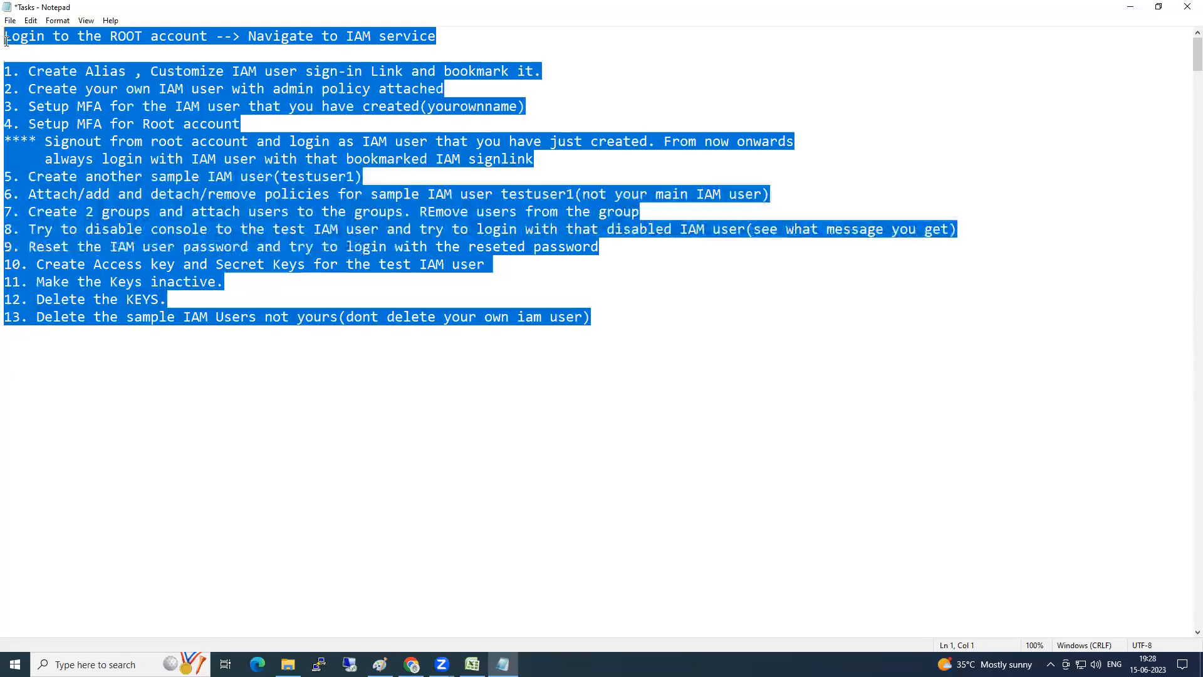
click(667, 479)
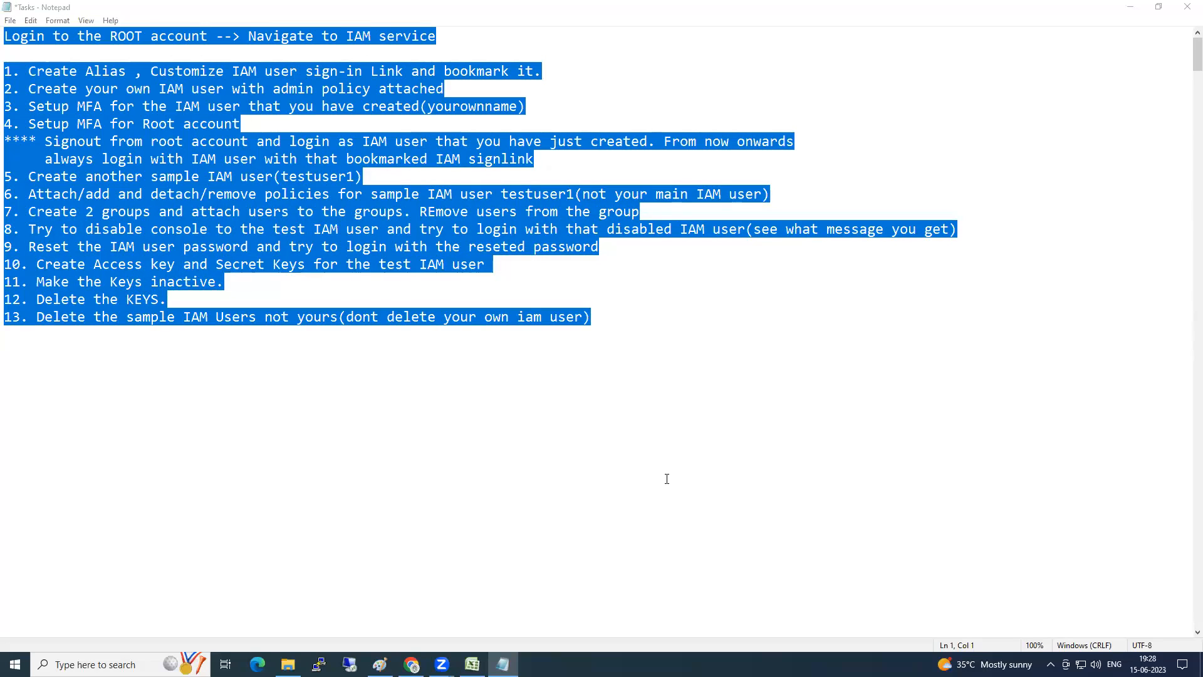
click(412, 389)
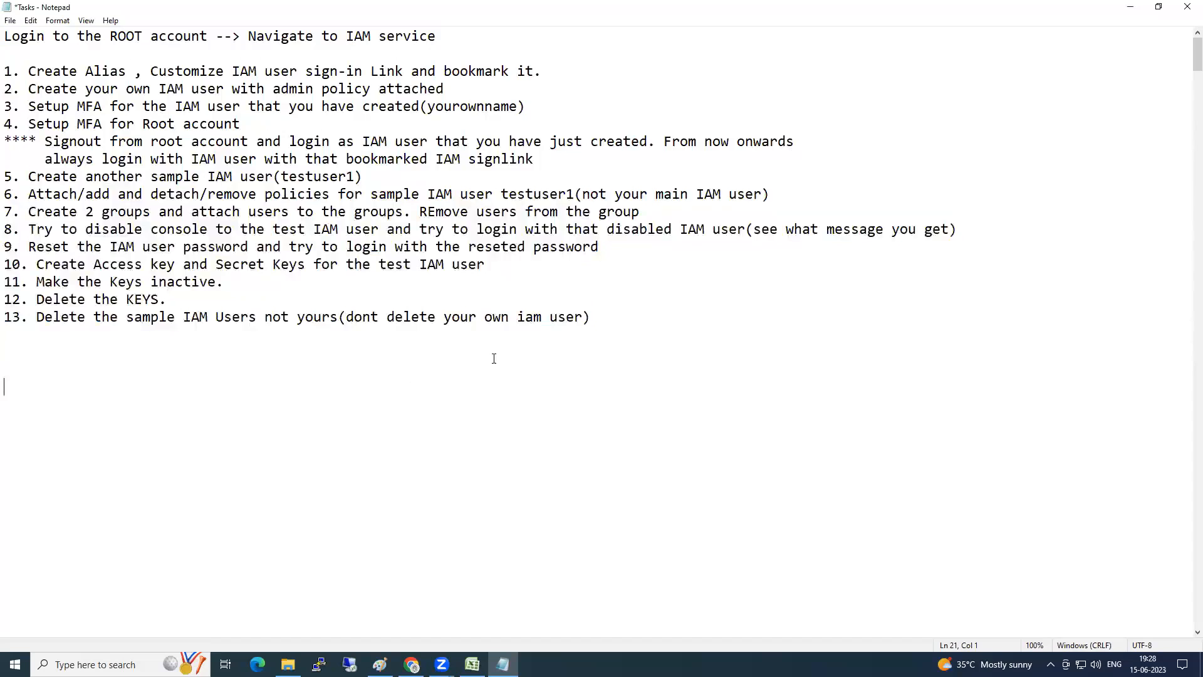
drag(643, 256, 4, 35)
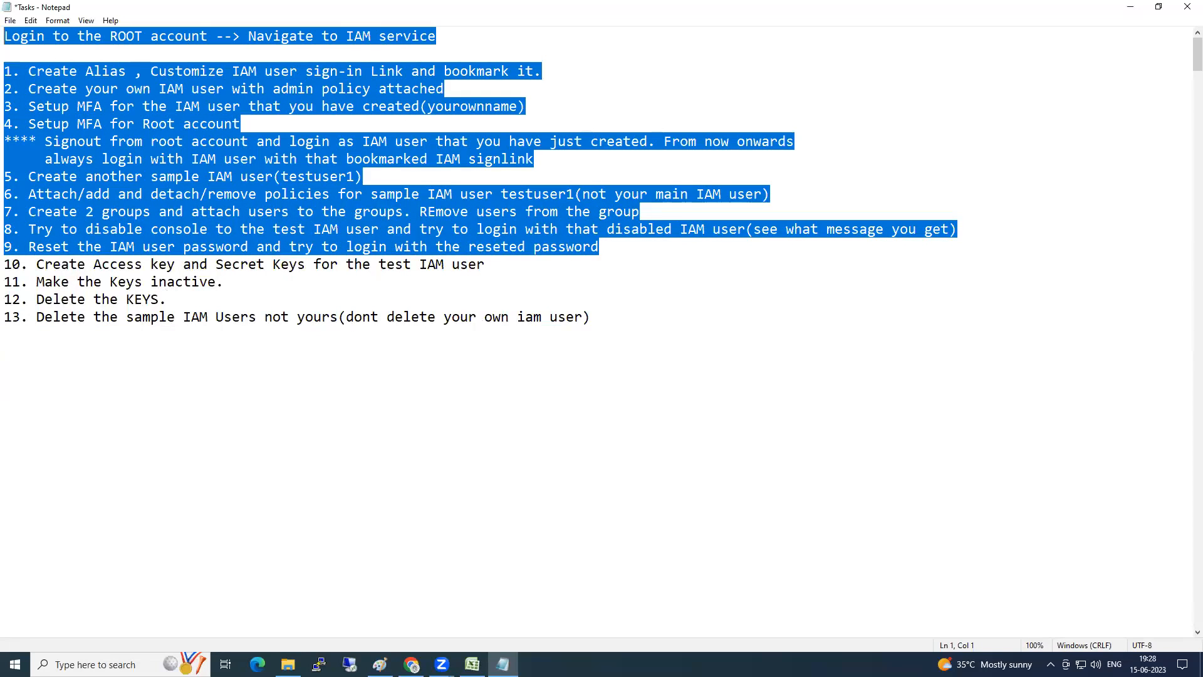
drag(615, 317, 3, 264)
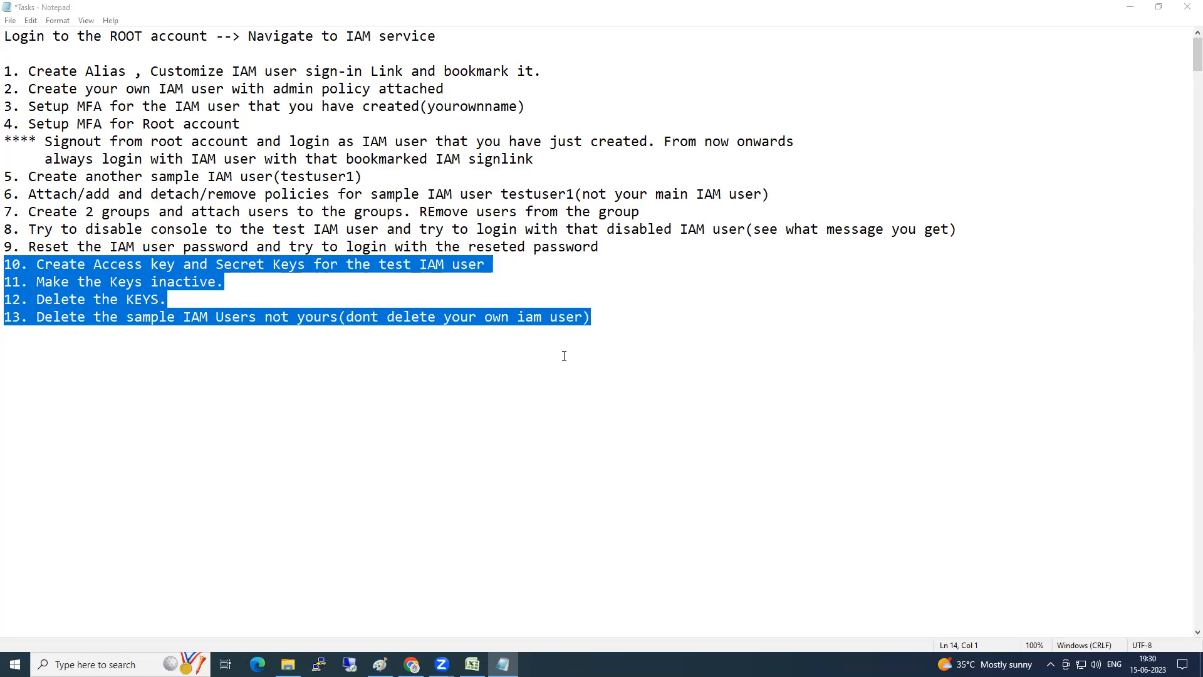
click(534, 364)
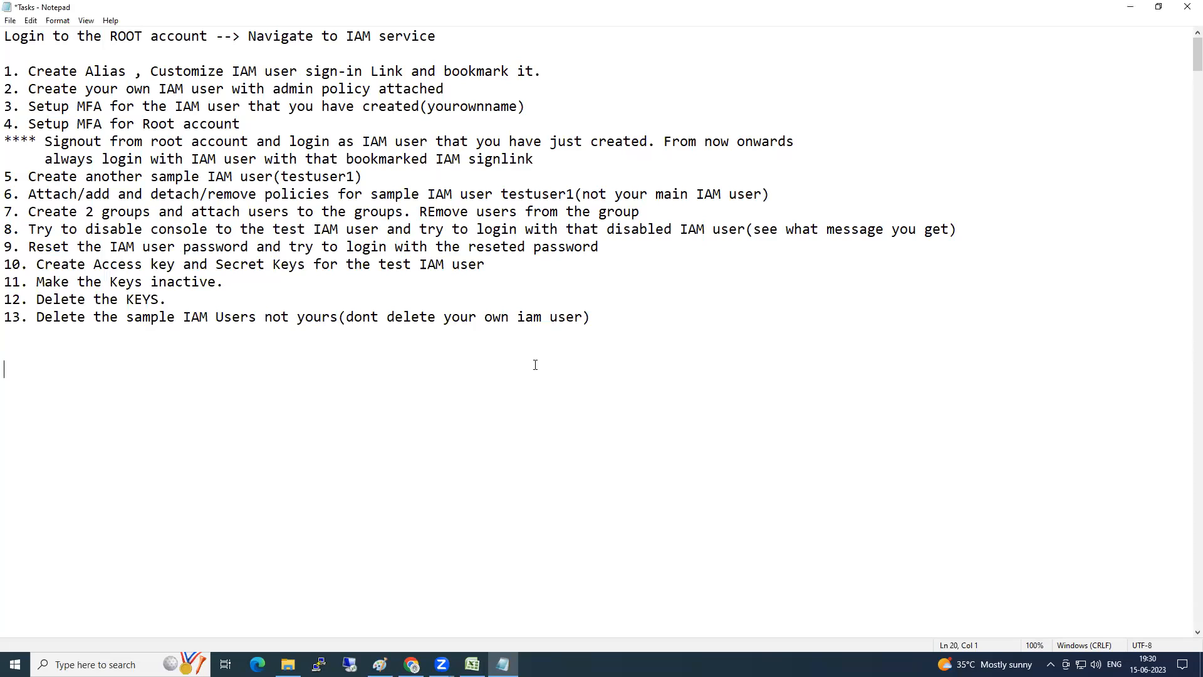